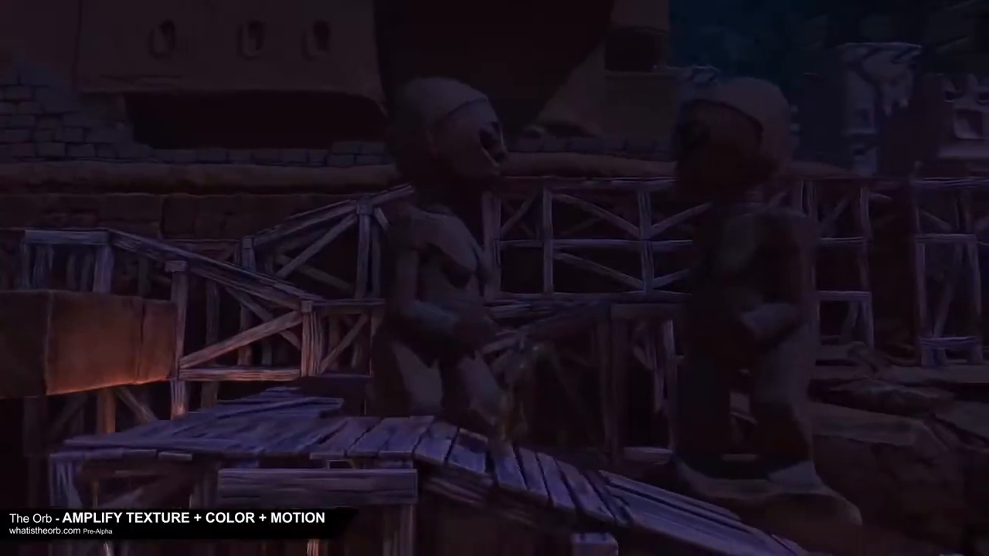
key("f")
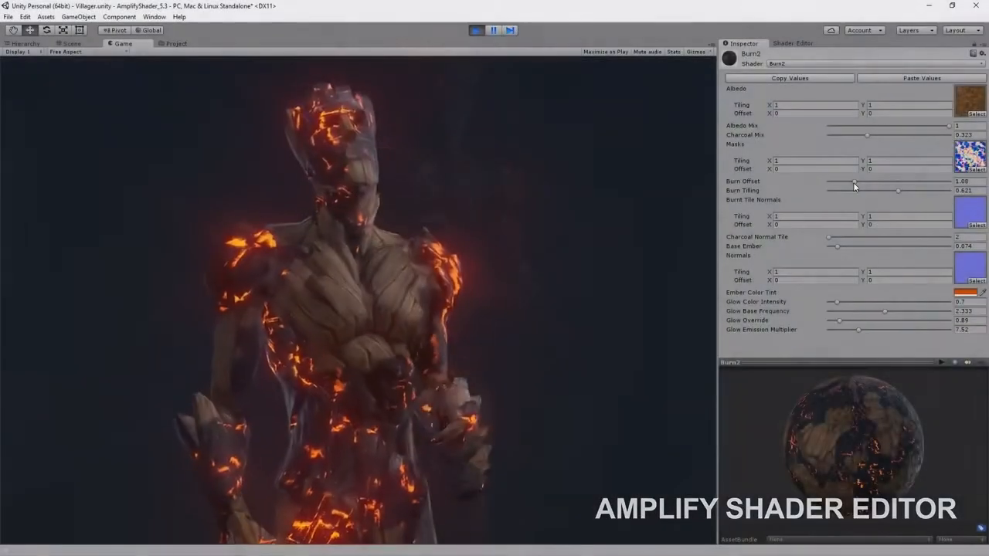
left_click_drag(854, 183, 842, 184)
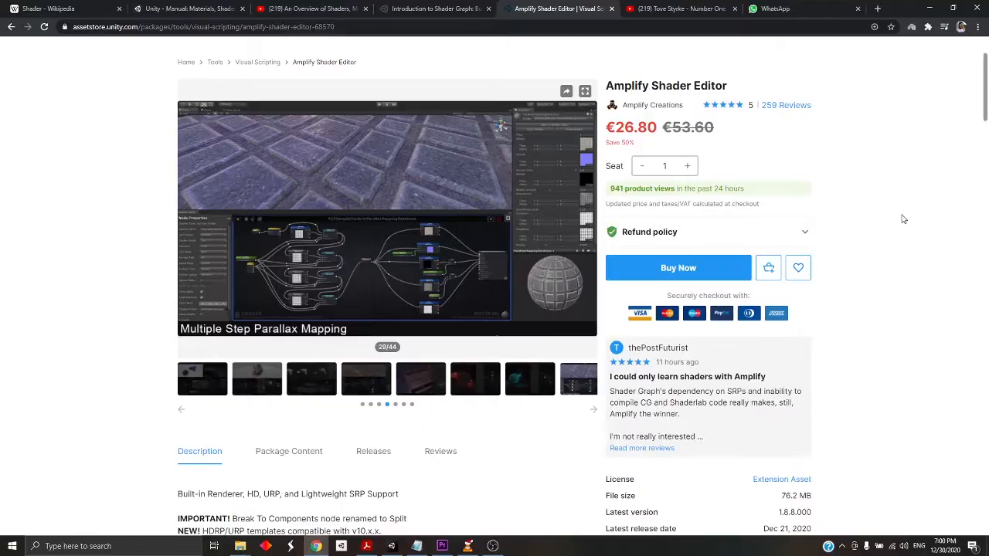
Read through the Amplify Shader Editor store page and the Unity blog's introduction to Shader Graph.
scroll(901, 218, "down", 4)
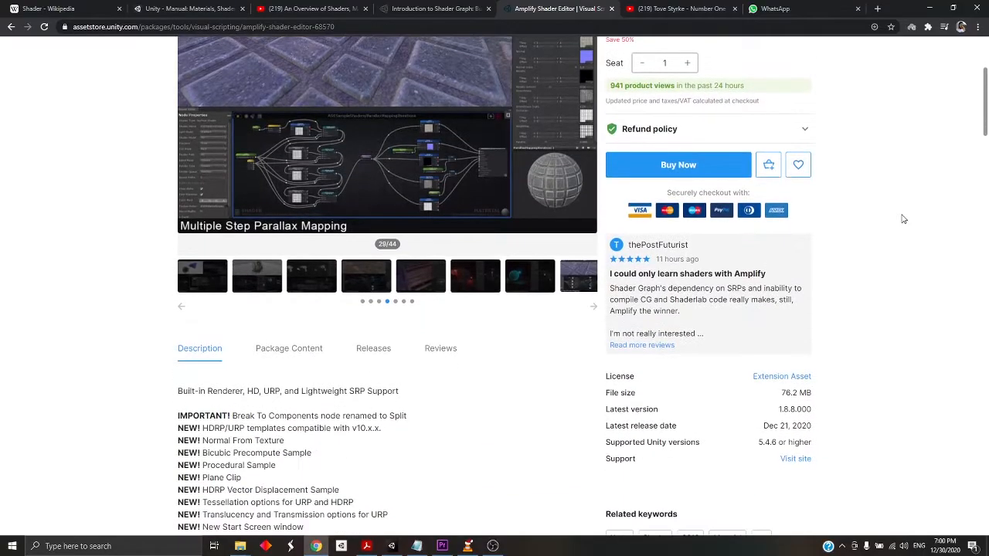
scroll(904, 218, "down", 5)
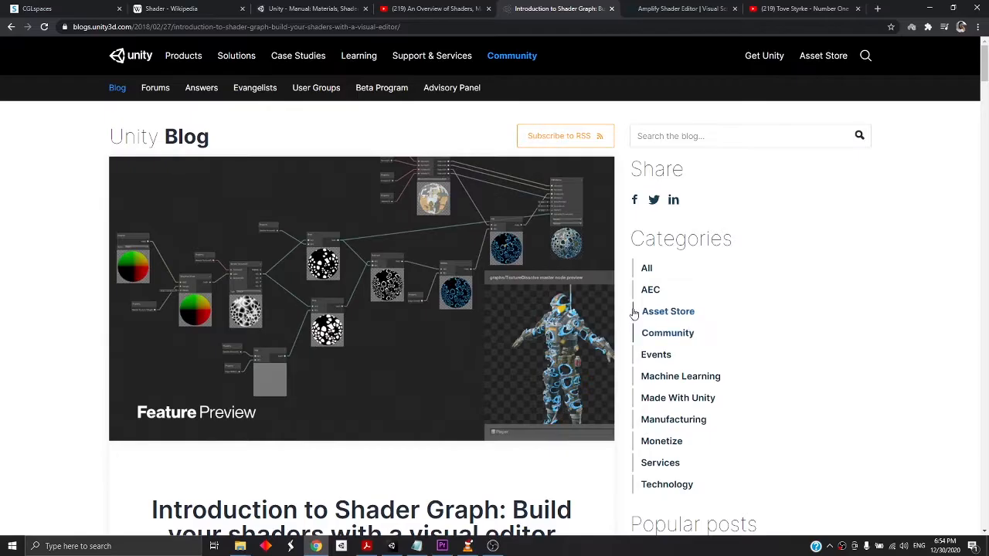
scroll(653, 315, "down", 6)
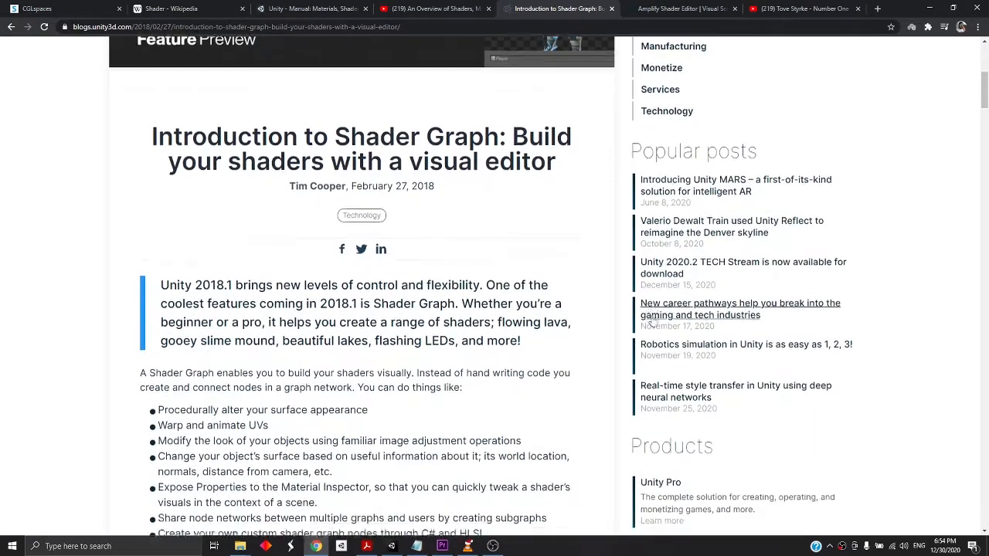
scroll(653, 318, "down", 6)
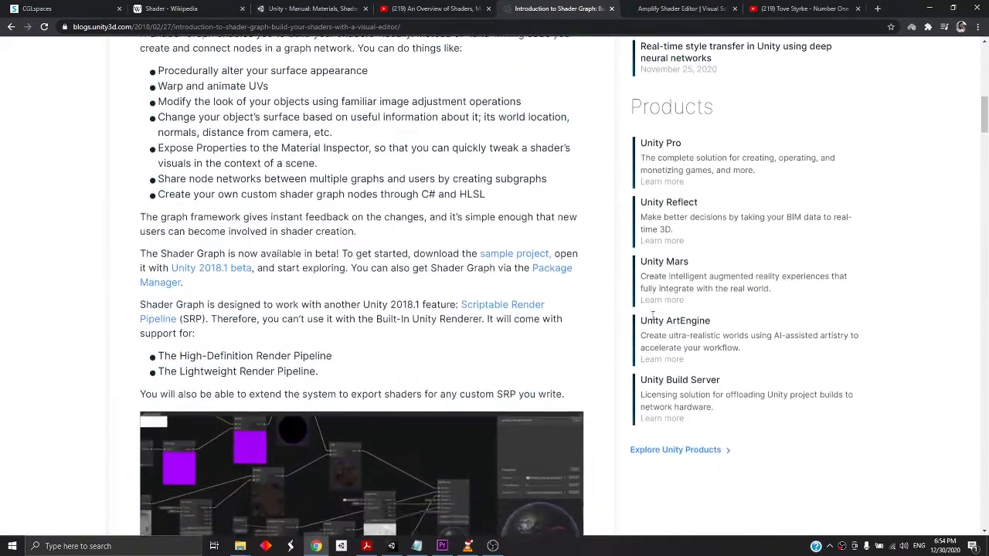
scroll(653, 316, "down", 1)
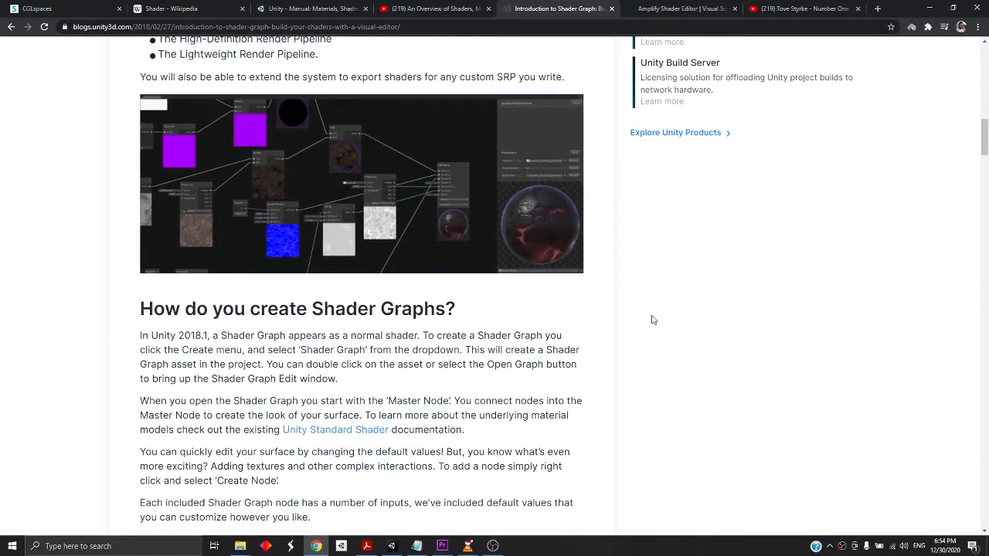
scroll(627, 321, "down", 2)
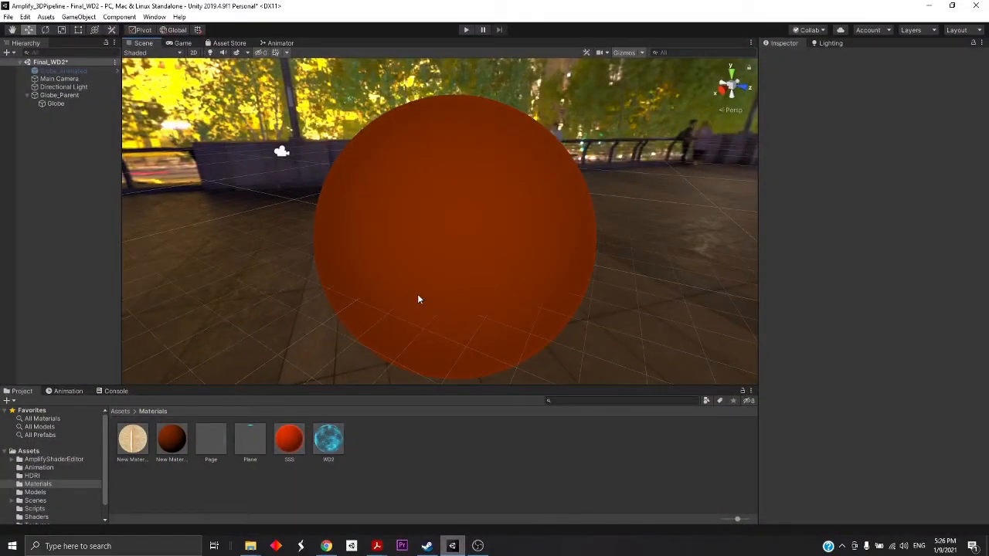
Select the Globe sphere in the Unity scene and examine it from several sides.
left_click(487, 246)
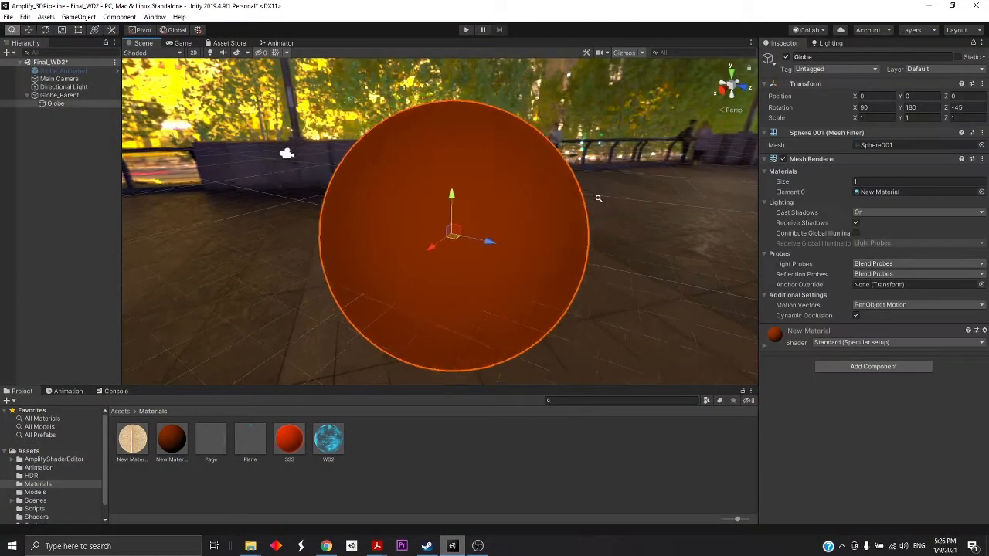
left_click_drag(487, 246, 583, 274, "alt")
left_click_drag(530, 237, 514, 244)
middle_click_drag(513, 244, 515, 261)
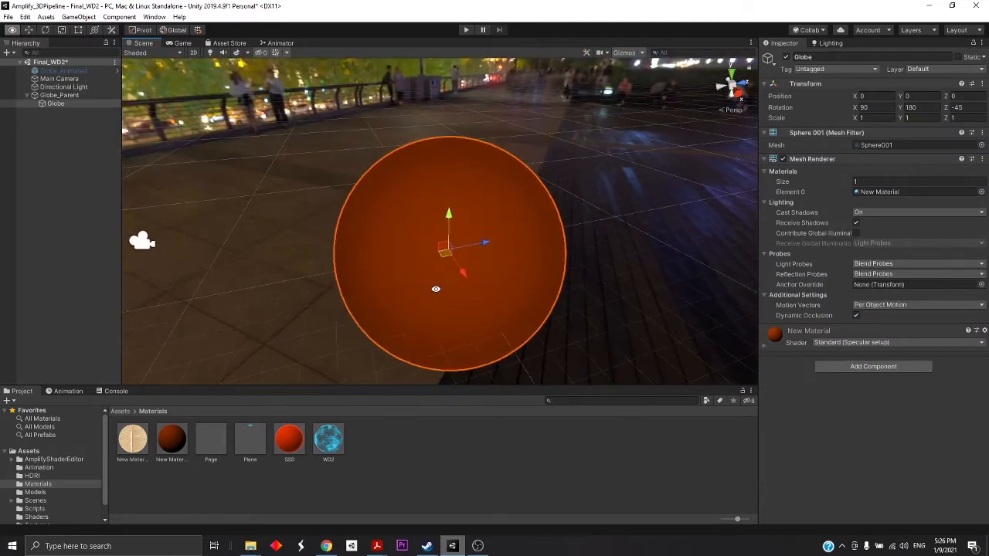
left_click_drag(435, 289, 517, 282, "alt")
middle_click_drag(491, 282, 490, 260)
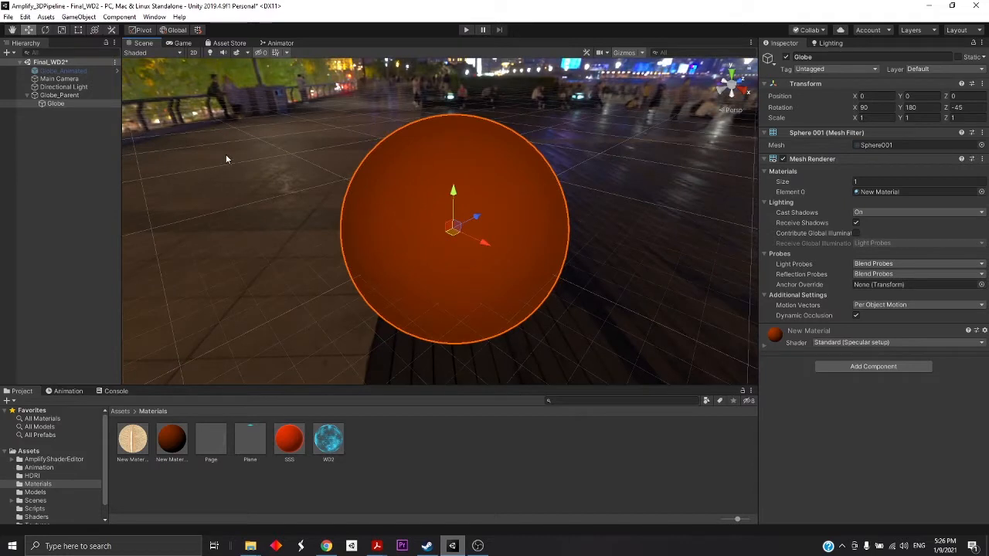
left_click(79, 17)
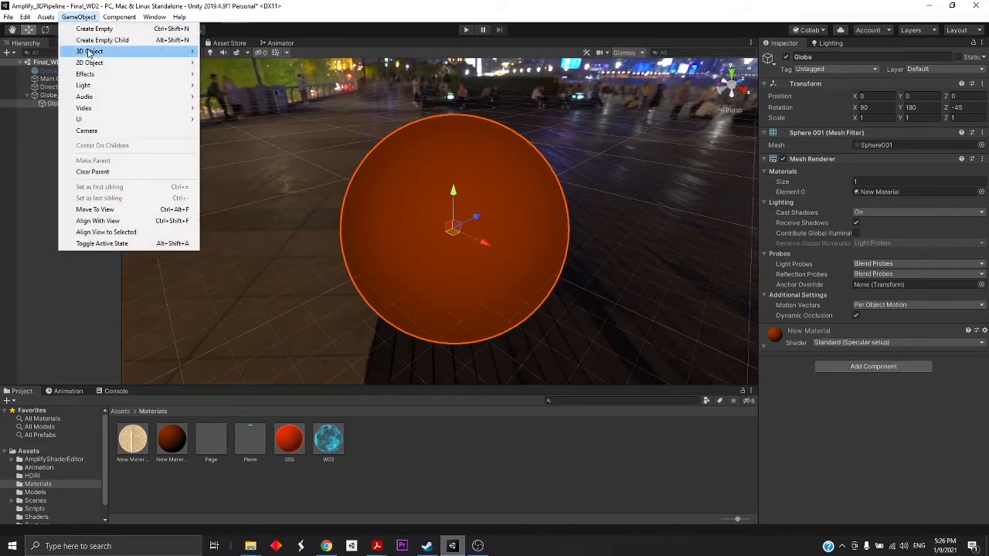
mouse_move(83, 52)
mouse_move(145, 53)
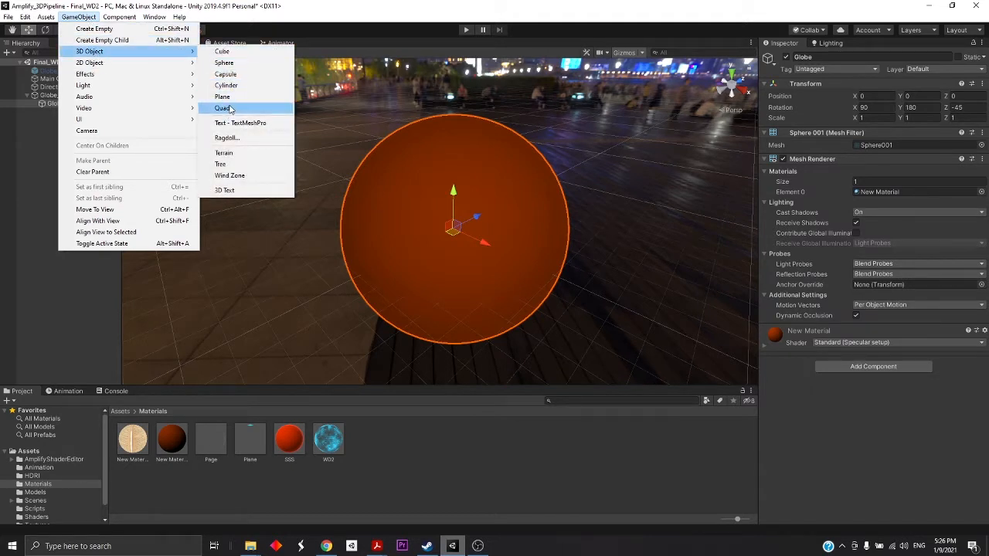
left_click(299, 89)
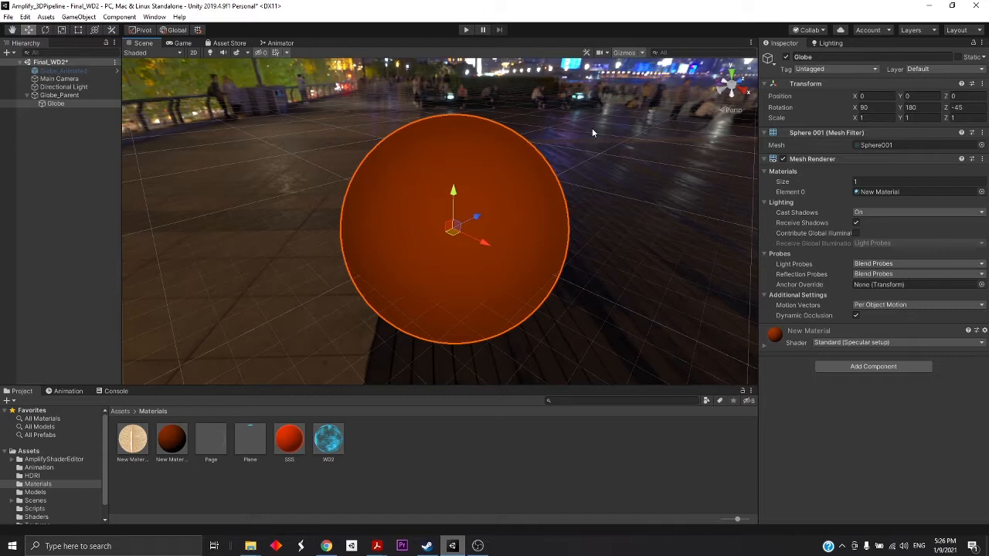
key("alt")
left_click_drag(486, 218, 521, 209, "alt")
scroll(530, 214, "up", 3)
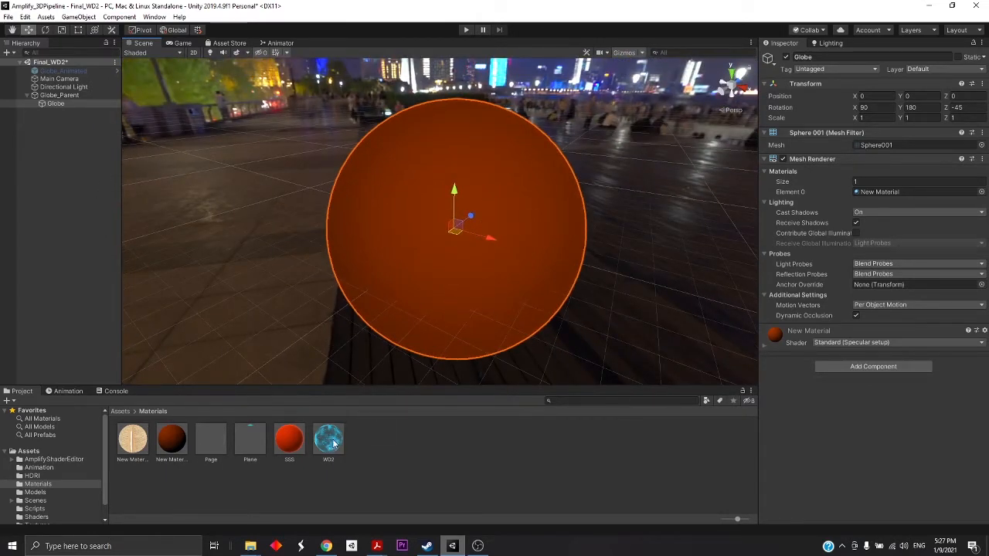
middle_click_drag(569, 242, 569, 236)
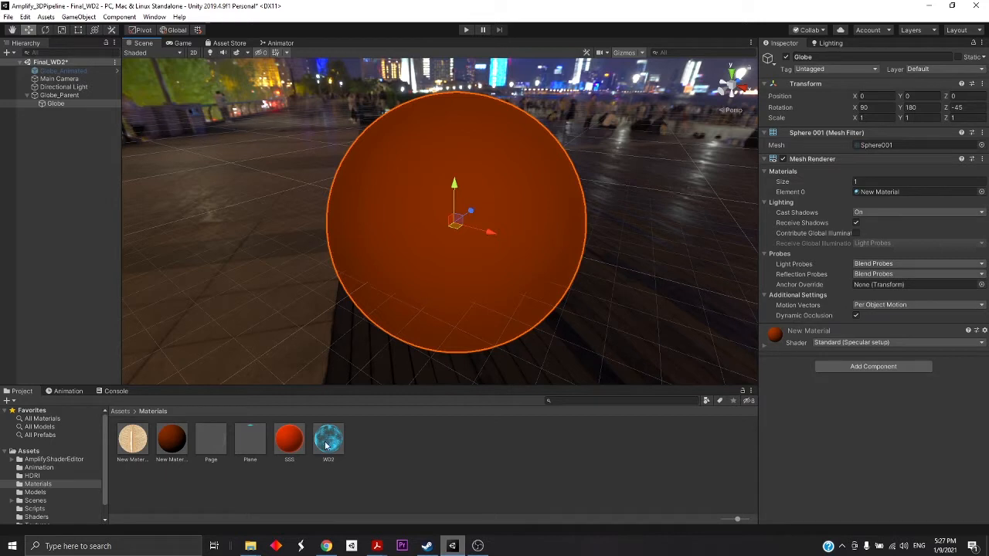
Select the Globe sphere and replace its current material with the WD2 material.
left_click(612, 215)
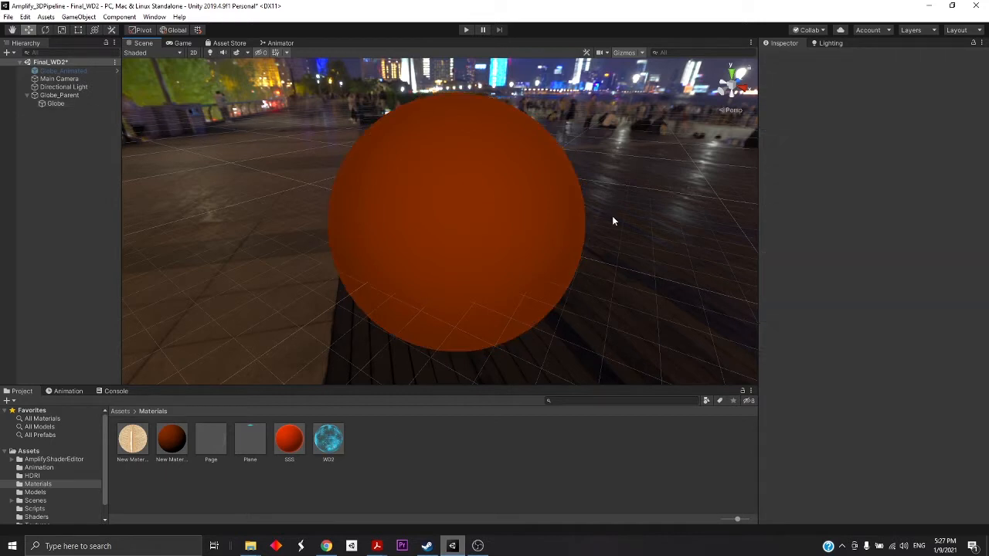
left_click(535, 207)
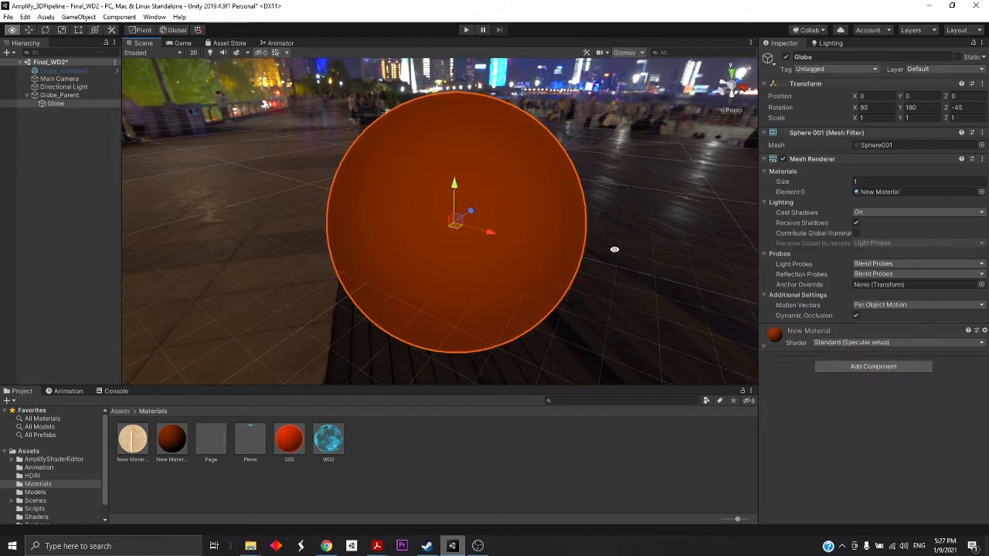
right_click_drag(615, 250, 642, 252, "alt")
left_click_drag(642, 252, 592, 267, "alt")
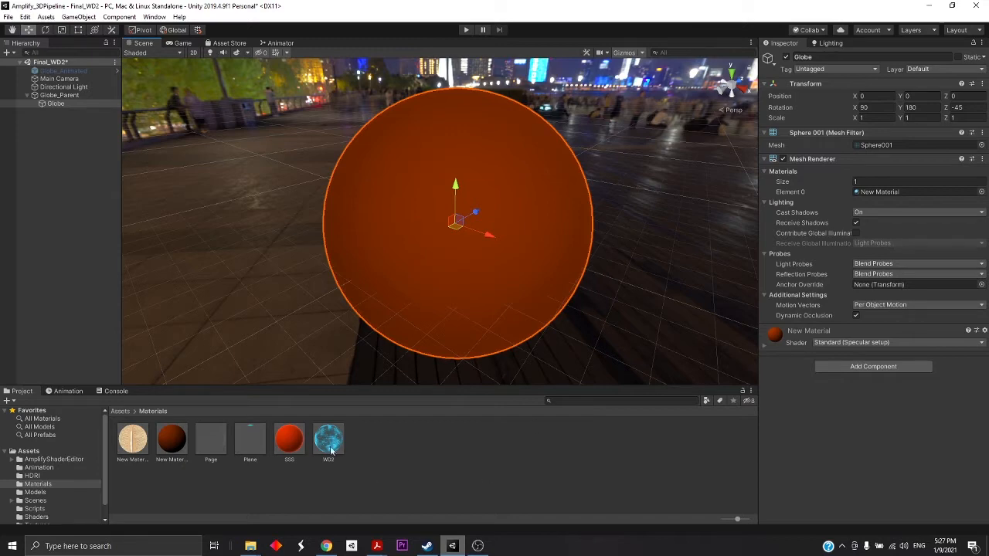
left_click_drag(331, 450, 923, 429)
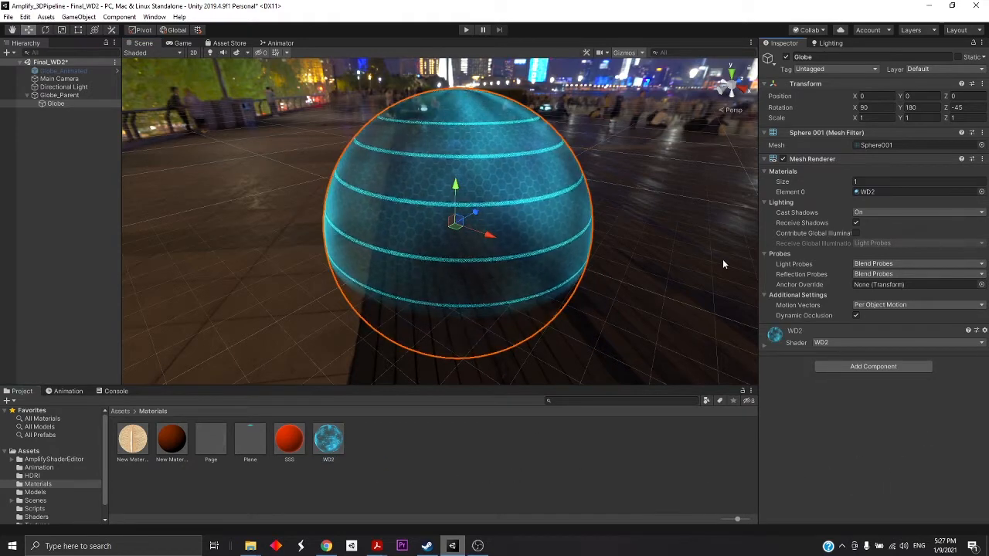
Deselect the globe and examine its WD2 shield effect from different angles.
left_click(650, 224)
left_click_drag(552, 222, 786, 252, "alt")
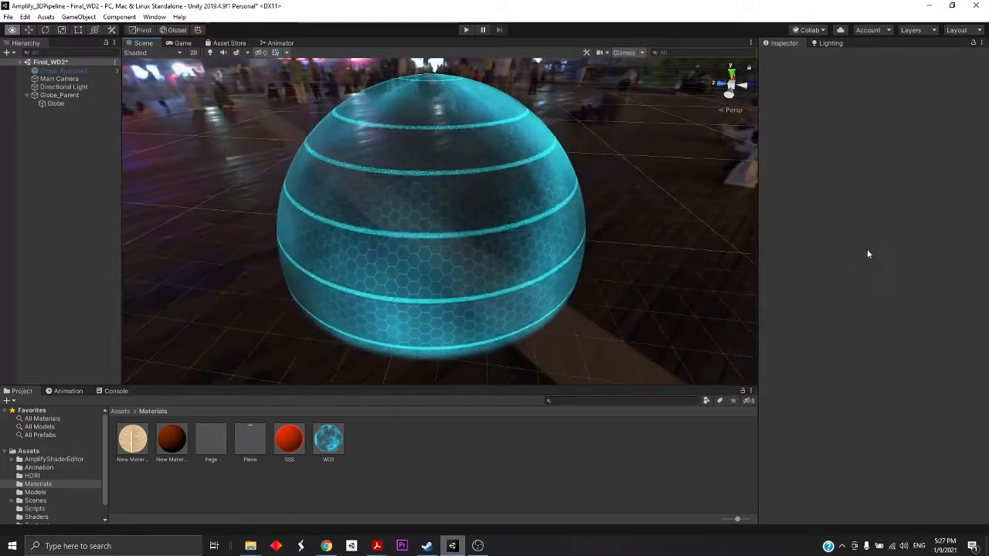
mouse_move(527, 177)
middle_mouse_down()
mouse_move(517, 185)
mouse_move(523, 171)
middle_mouse_up()
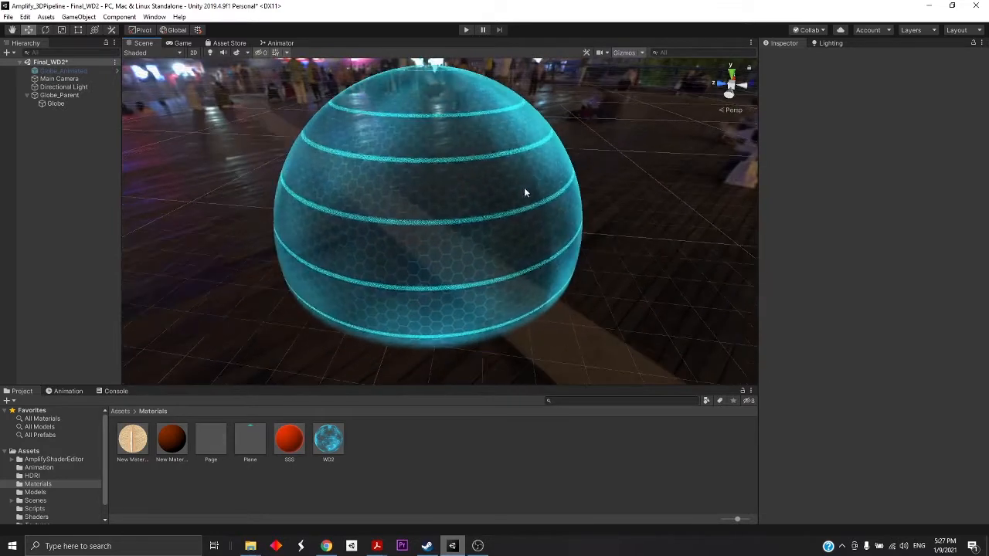
left_click_drag(525, 190, 486, 198, "alt")
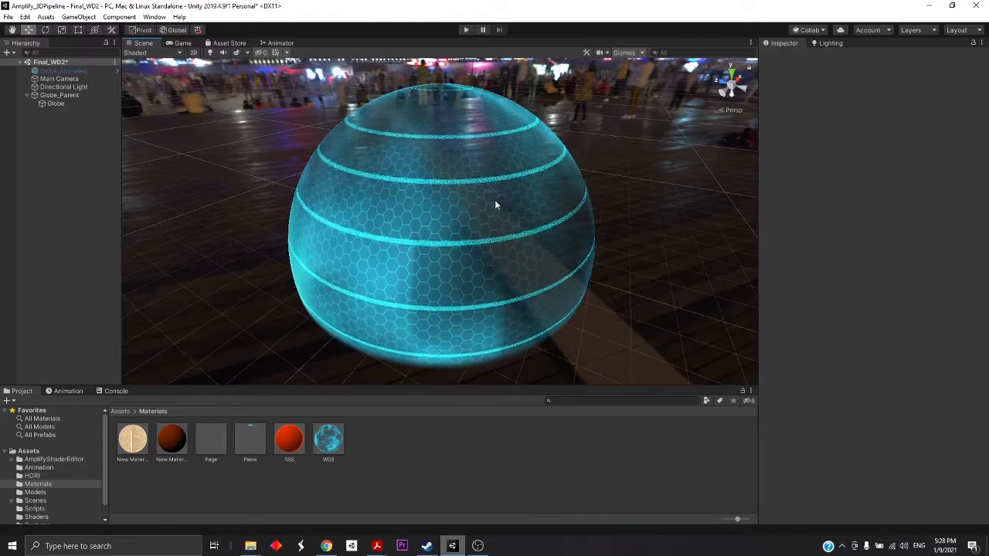
Capture a snip of the Scene view with the globe and open it in Snip & Sketch for markup.
key("super+shift+s")
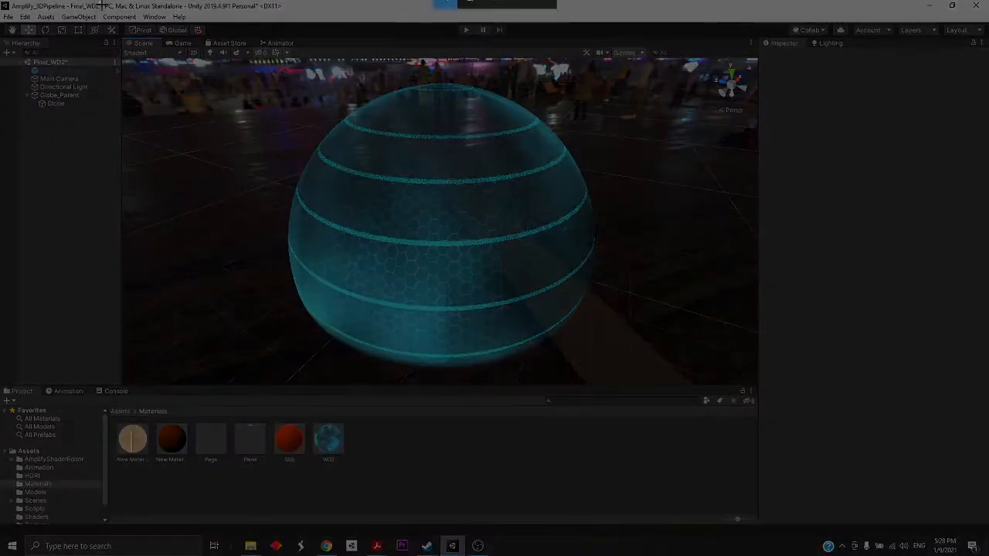
mouse_move(100, 5)
left_mouse_down()
mouse_move(717, 475)
mouse_move(803, 487)
left_mouse_up()
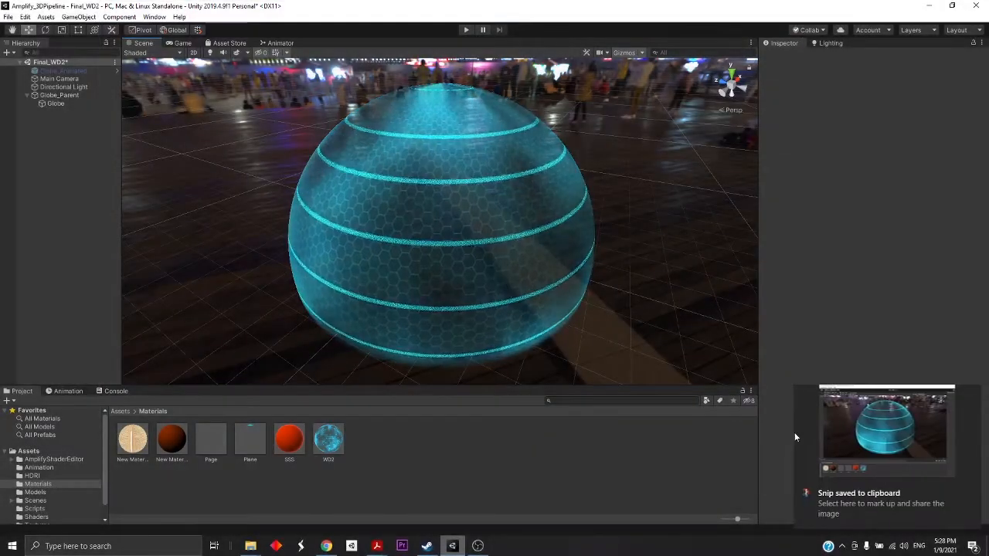
left_click(824, 437)
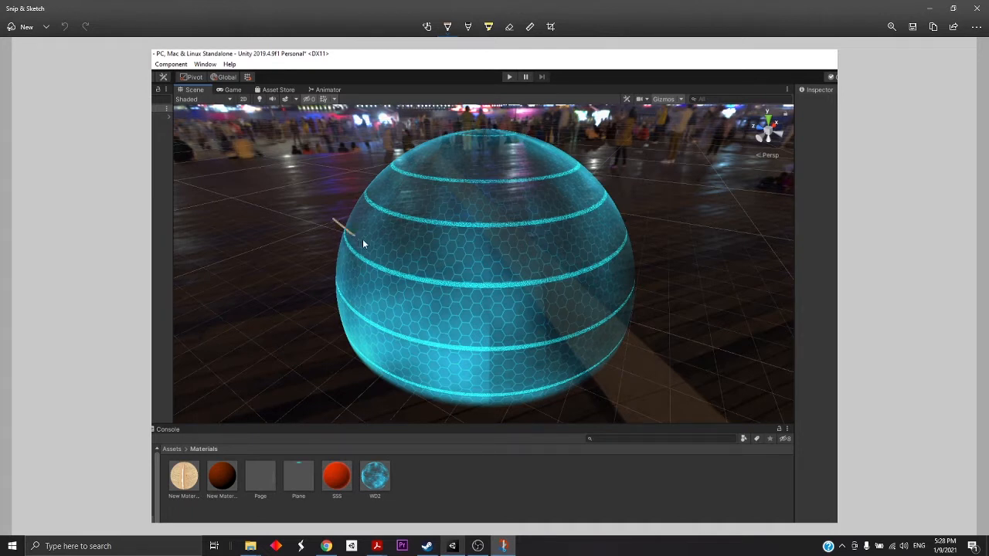
Loop the glowing line around the globe's middle and part of the line above it, labelling them 1 and 2 with leader lines.
left_click_drag(468, 266, 620, 236)
left_click_drag(607, 279, 410, 296)
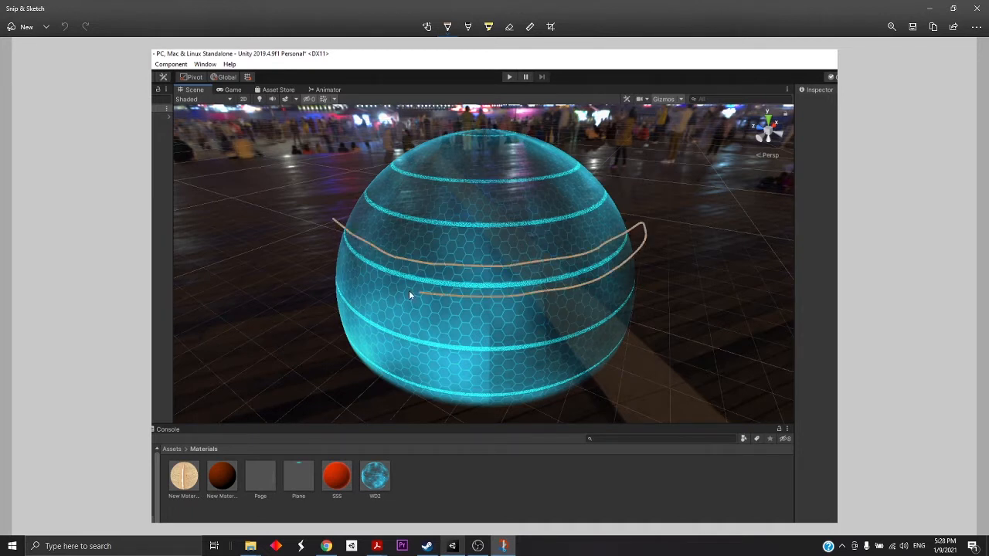
left_click_drag(326, 241, 336, 222)
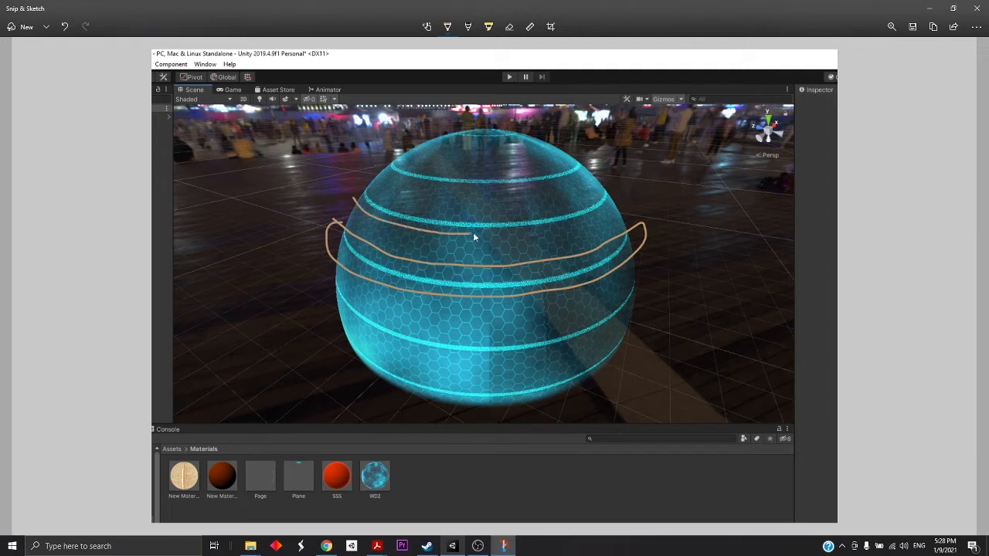
mouse_move(473, 234)
left_mouse_down()
mouse_move(408, 201)
mouse_move(353, 197)
left_mouse_up()
left_click_drag(618, 253, 670, 230)
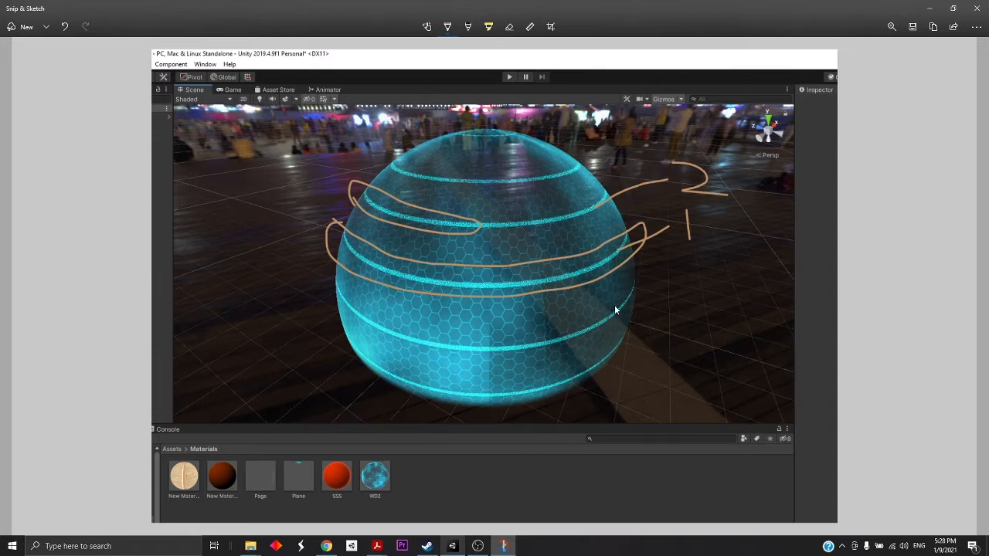
Mark the hexagon pattern as 3, the upper surface as 4 and the upper rim as 5, draw a lower-edge leader, and return to Unity.
left_click_drag(537, 307, 646, 312)
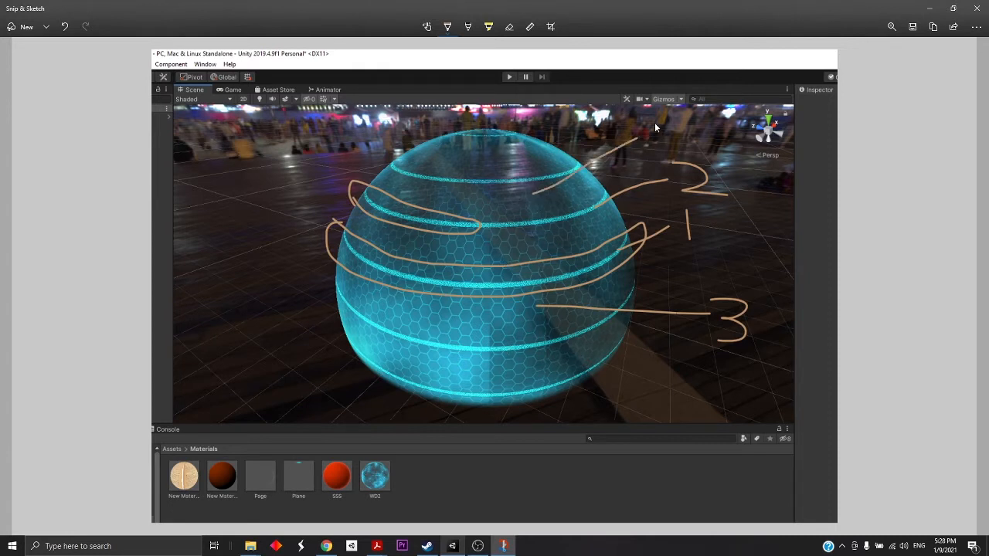
mouse_move(654, 122)
left_mouse_down()
mouse_move(677, 133)
mouse_move(681, 156)
left_mouse_up()
mouse_move(412, 153)
left_mouse_down()
mouse_move(352, 141)
mouse_move(349, 120)
left_mouse_up()
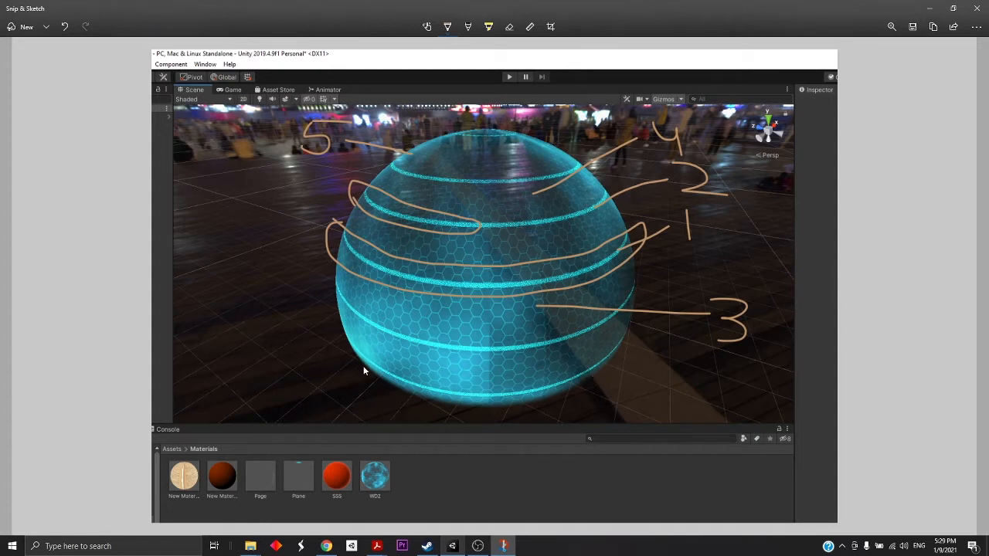
left_click_drag(366, 364, 302, 367)
left_click(932, 8)
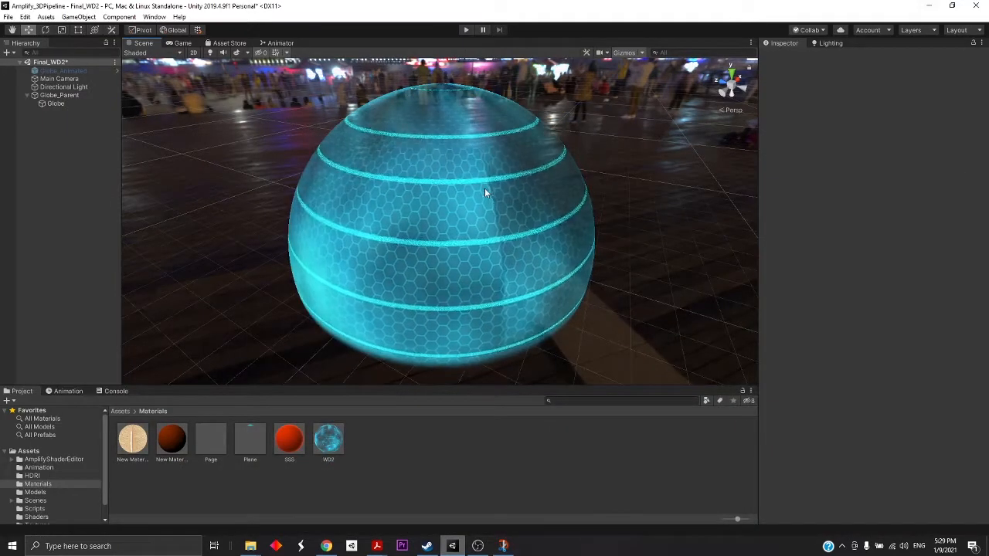
Enlarge the project browser, select the WD2 material and open its shader in the Shader Editor.
left_click(484, 189)
left_click_drag(304, 388, 309, 302)
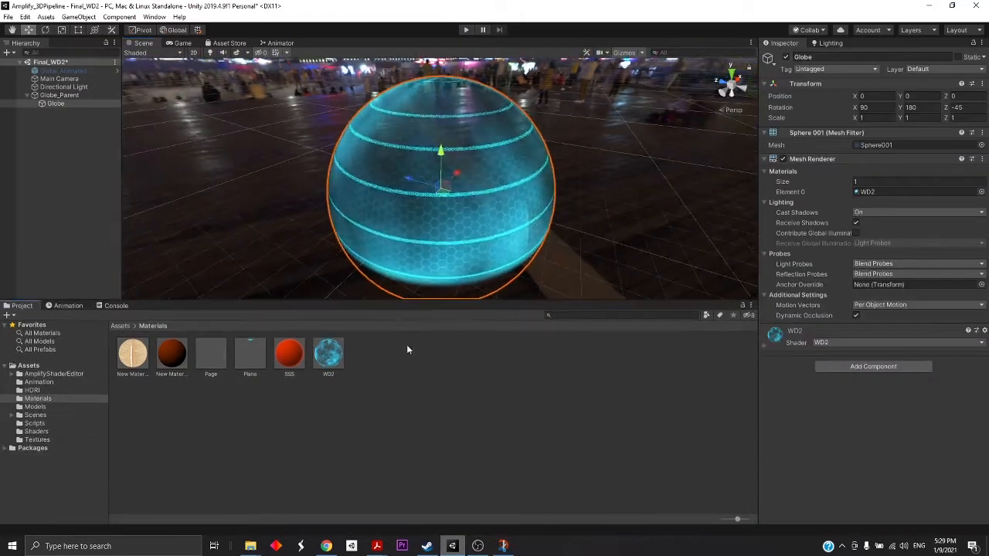
left_click(328, 354)
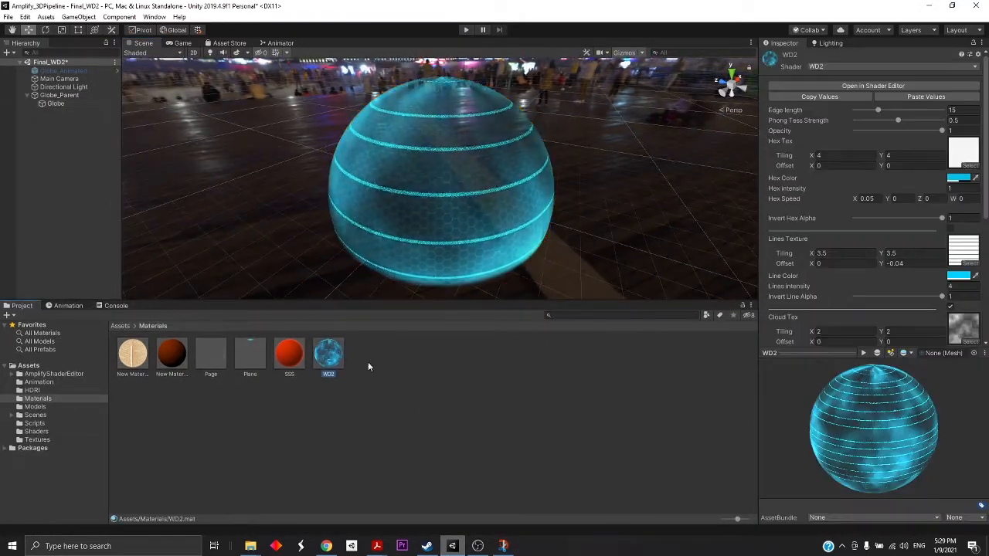
left_click(865, 85)
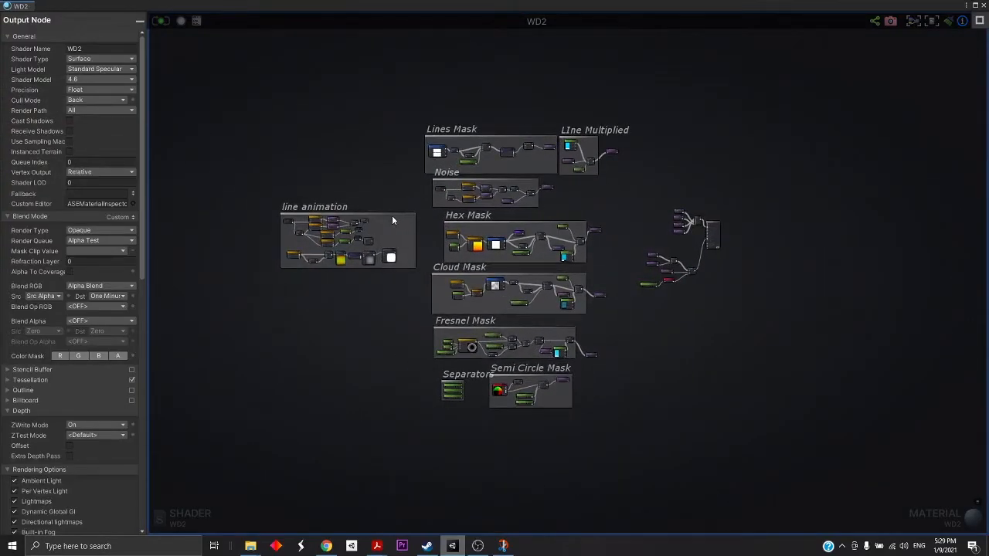
Move the line animation frame farther from the mask frames and shift the Hex Mask frame slightly toward the Noise frame.
left_click_drag(392, 215, 359, 226)
left_click(493, 219)
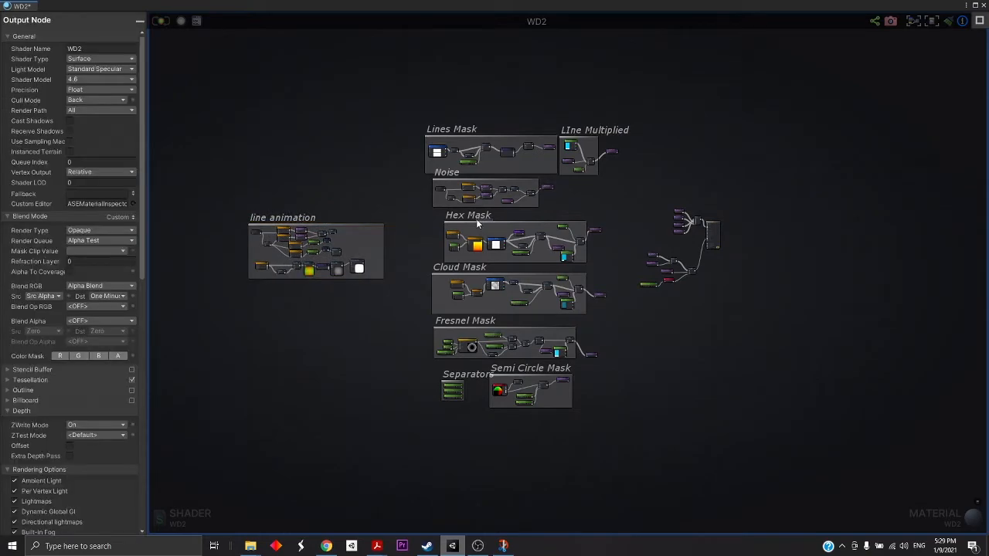
left_click_drag(497, 221, 489, 218)
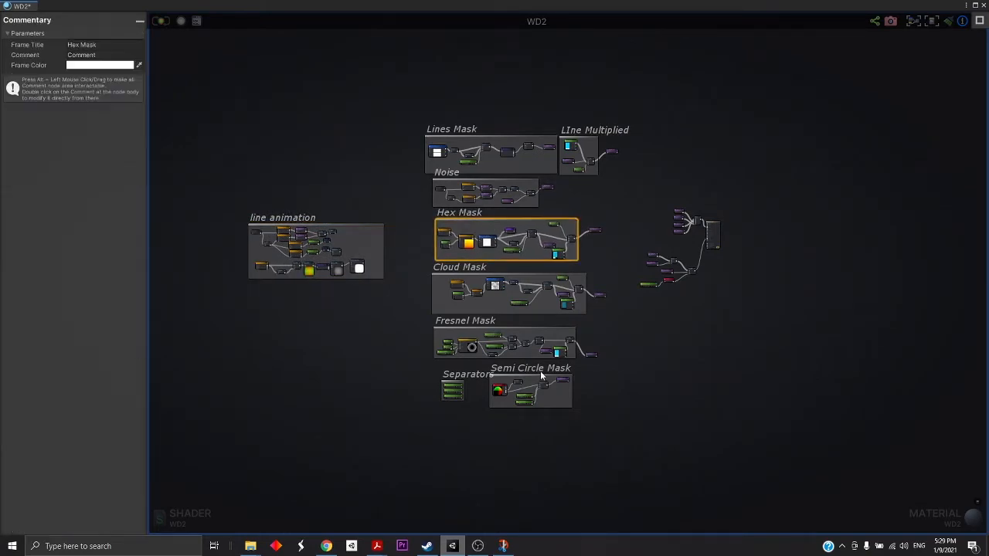
Move the LIne Multiplied frame and its Register Local Var node diagonally away from the Lines Mask frame.
scroll(537, 328, "up", 5)
middle_click_drag(531, 292, 530, 324)
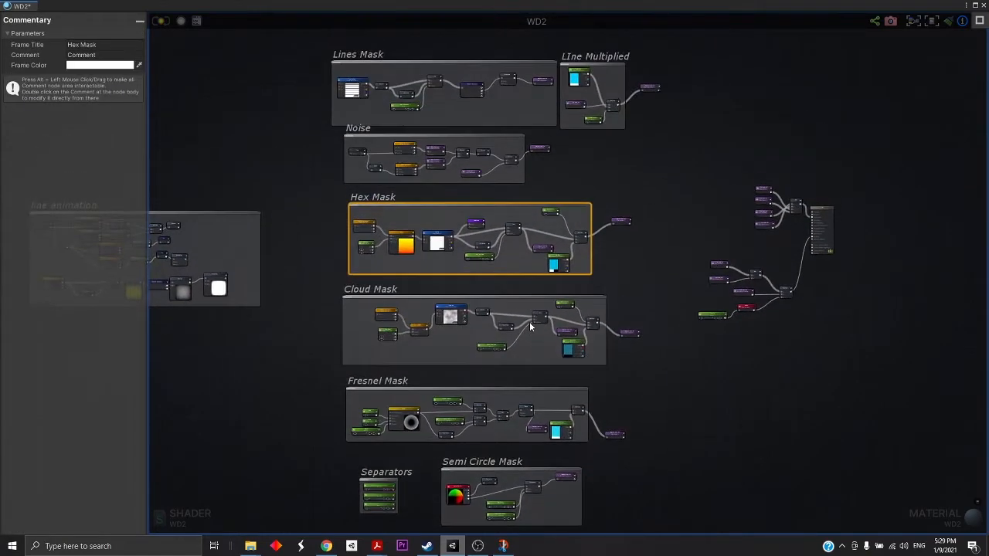
left_click_drag(602, 65, 658, 123)
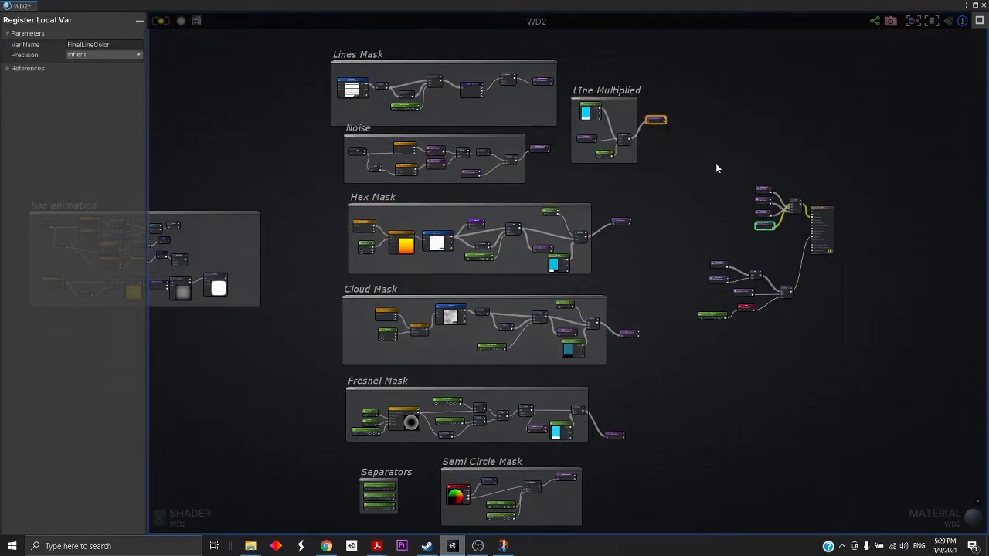
Move the WD2 output node farther from the Add and Multiply nodes that feed it.
left_click_drag(714, 163, 825, 332)
left_click(904, 227)
middle_click_drag(855, 224, 680, 215)
scroll(663, 208, "up", 10)
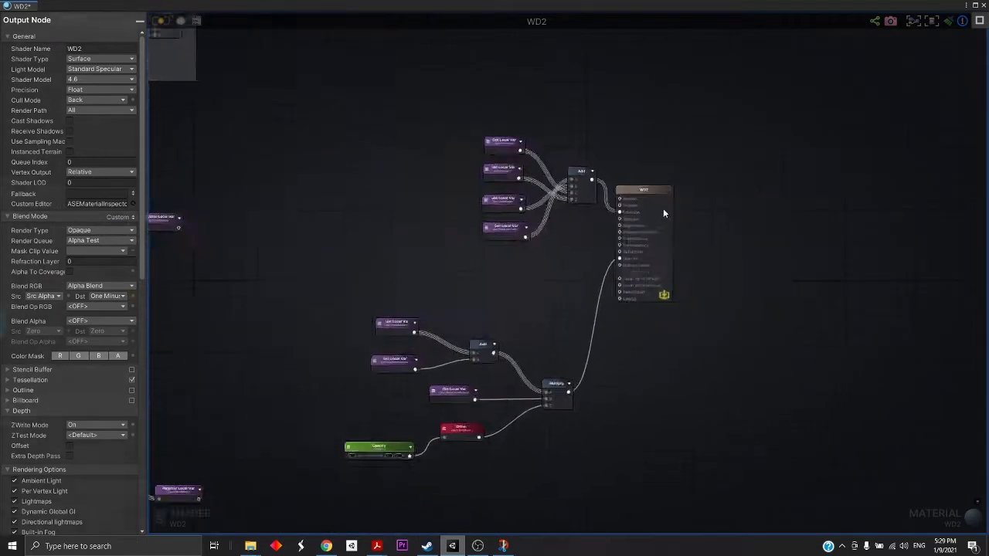
left_click_drag(647, 176, 726, 193)
Adjust the position of the Add node feeding Emission and place the WD2 output node a little lower.
scroll(518, 275, "down", 10)
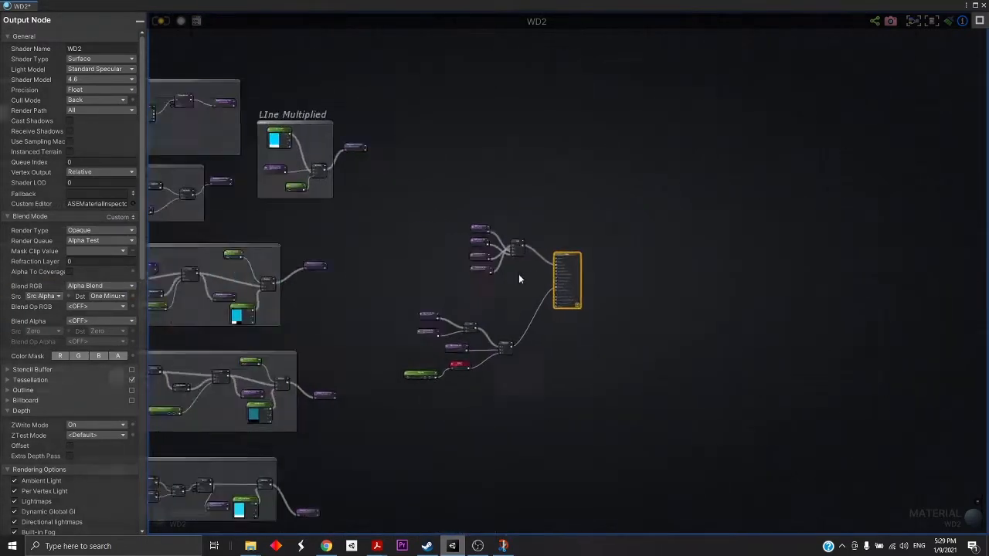
middle_click_drag(211, 195, 527, 204)
scroll(506, 210, "down", 1)
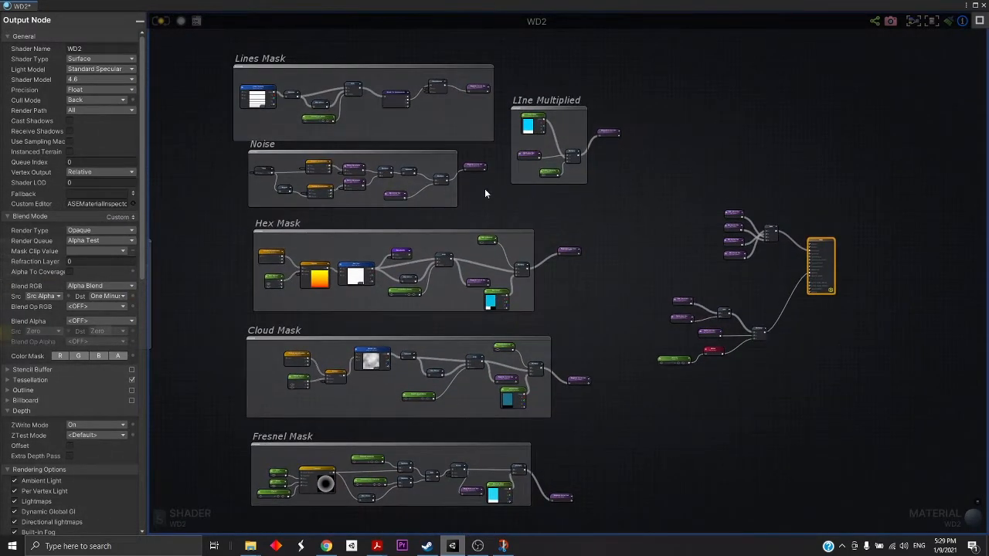
scroll(447, 183, "up", 8)
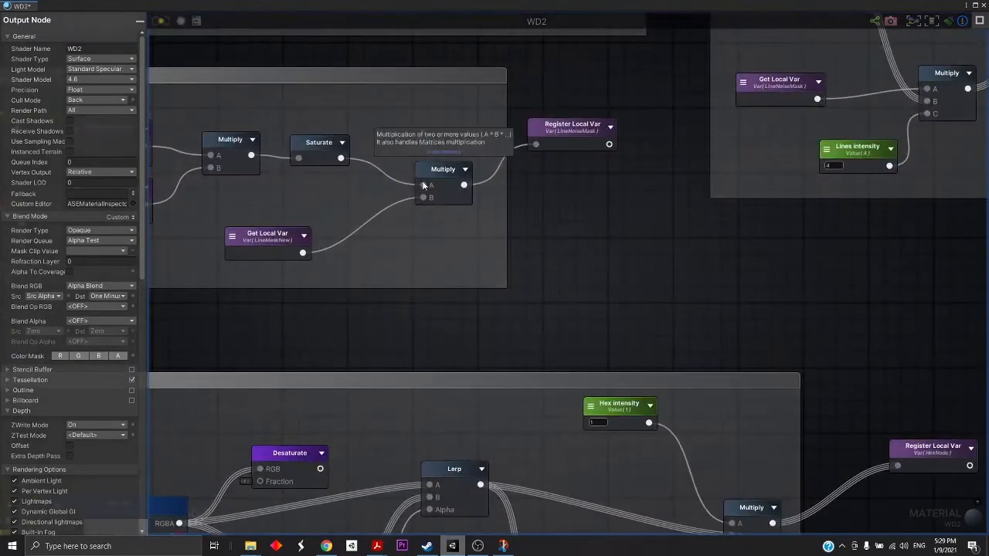
scroll(422, 185, "down", 5)
middle_click_drag(533, 222, 204, 171)
scroll(657, 217, "up", 5)
mouse_move(649, 217)
left_mouse_down()
mouse_move(670, 221)
mouse_move(658, 210)
left_mouse_up()
scroll(734, 318, "down", 5)
middle_click_drag(672, 446, 628, 319)
scroll(629, 319, "up", 2)
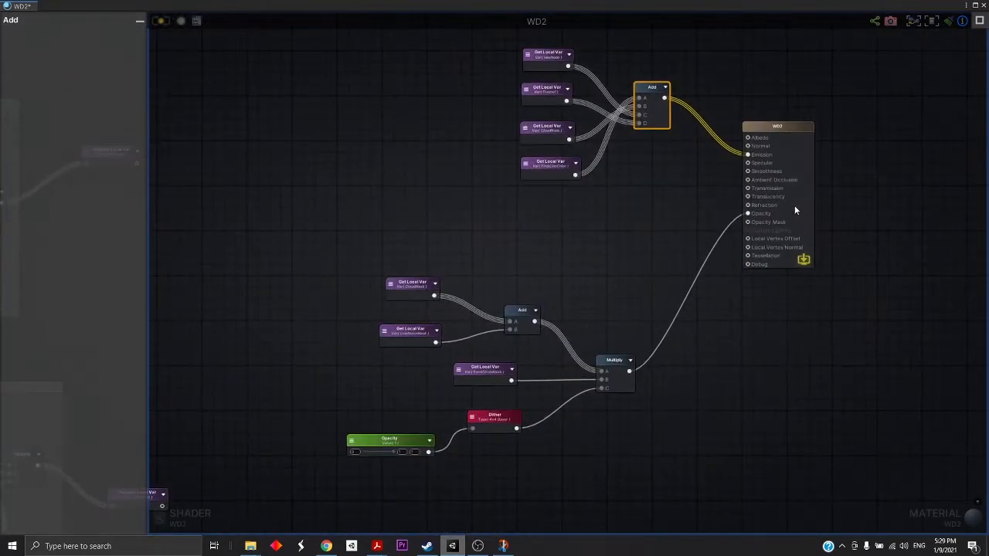
left_click_drag(776, 128, 790, 168)
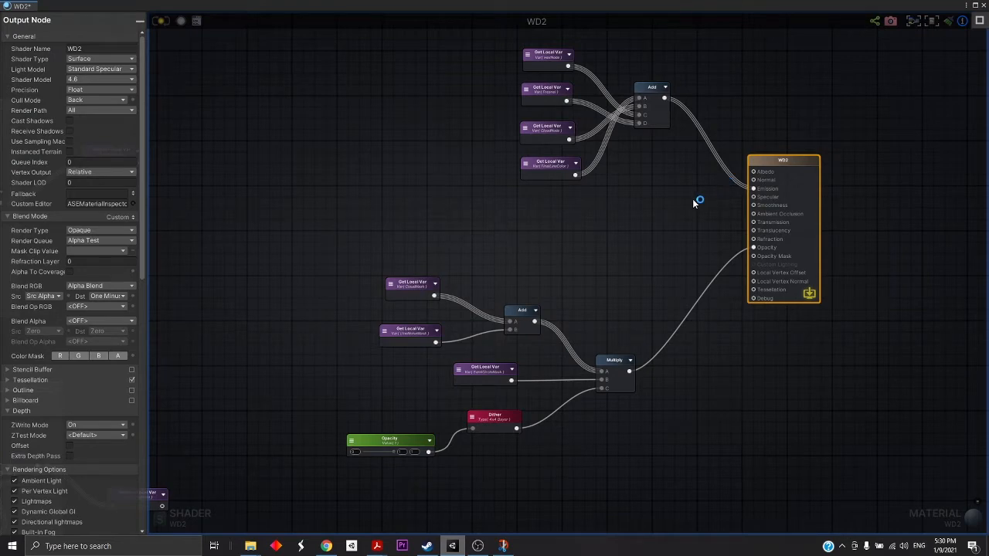
Look over the output network and the mask frames from Lines Mask down to Fresnel Mask.
scroll(611, 265, "down", 10)
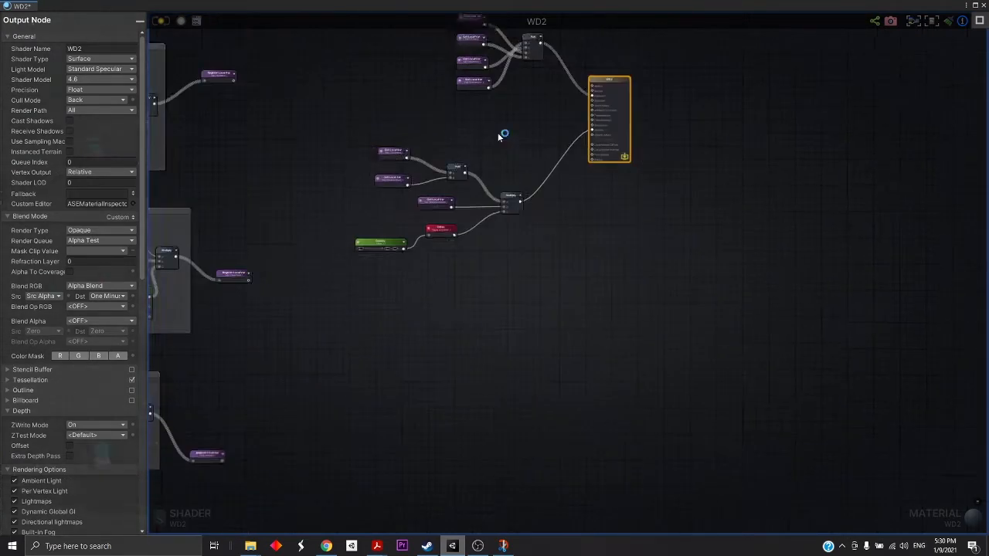
scroll(469, 192, "up", 10)
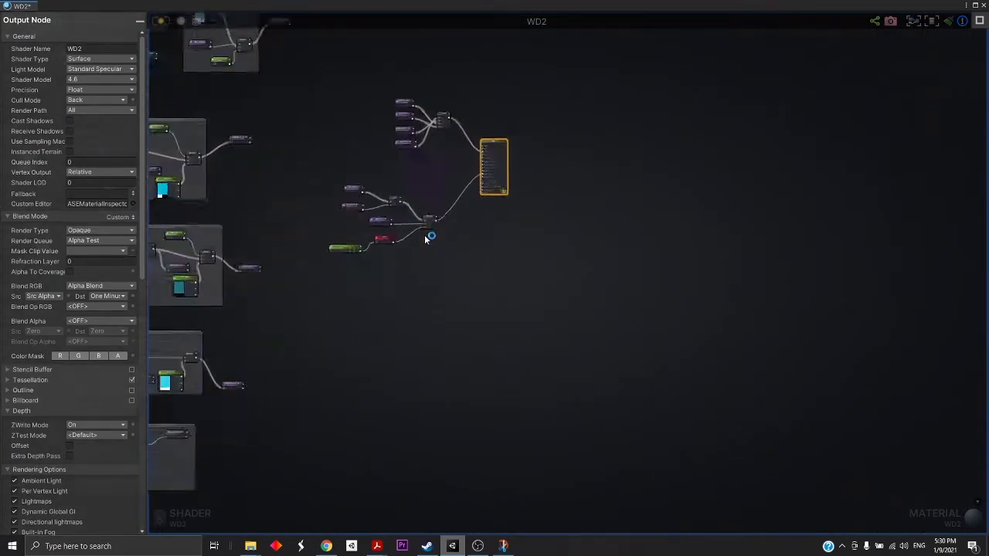
scroll(457, 199, "down", 10)
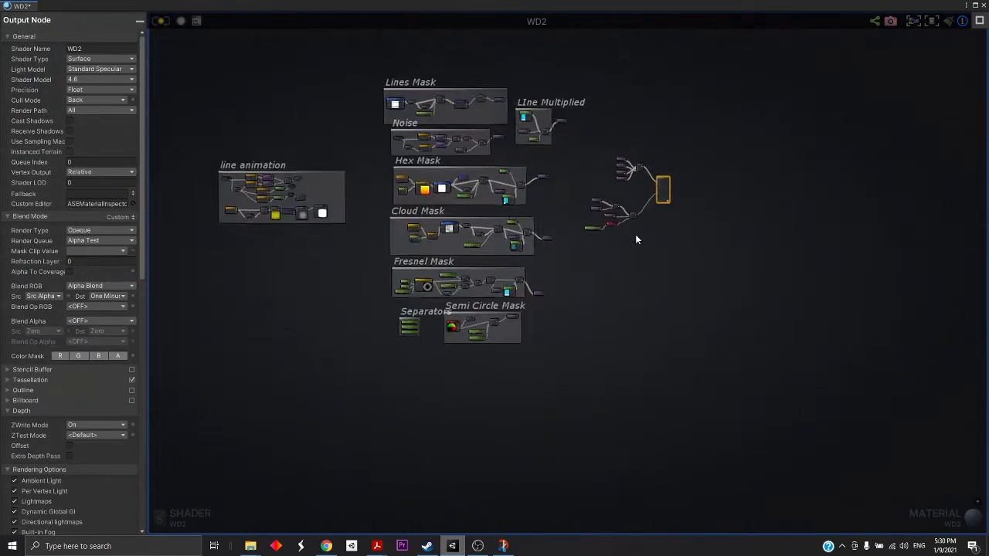
scroll(447, 130, "up", 10)
scroll(423, 185, "down", 4)
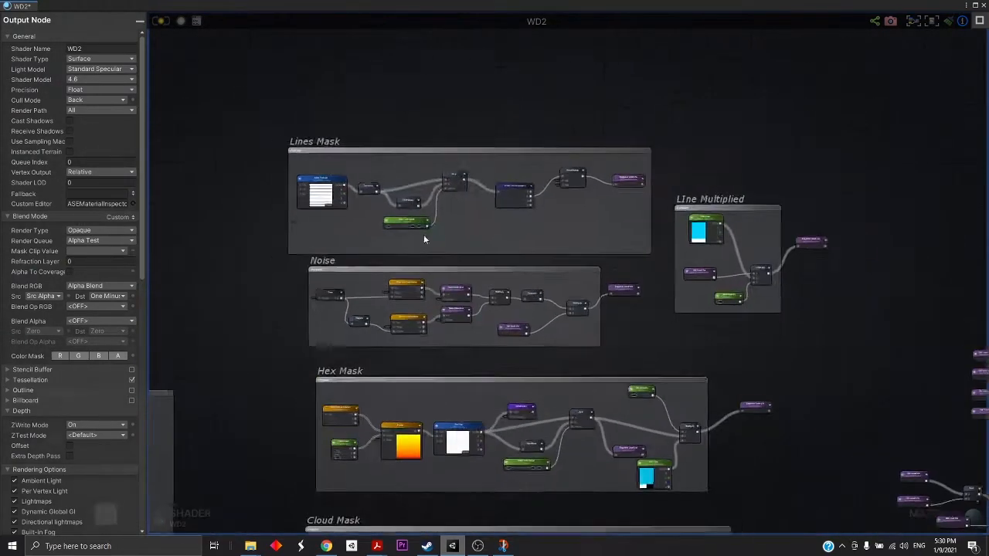
middle_click_drag(424, 234, 422, 131)
middle_click_drag(422, 258, 400, 177)
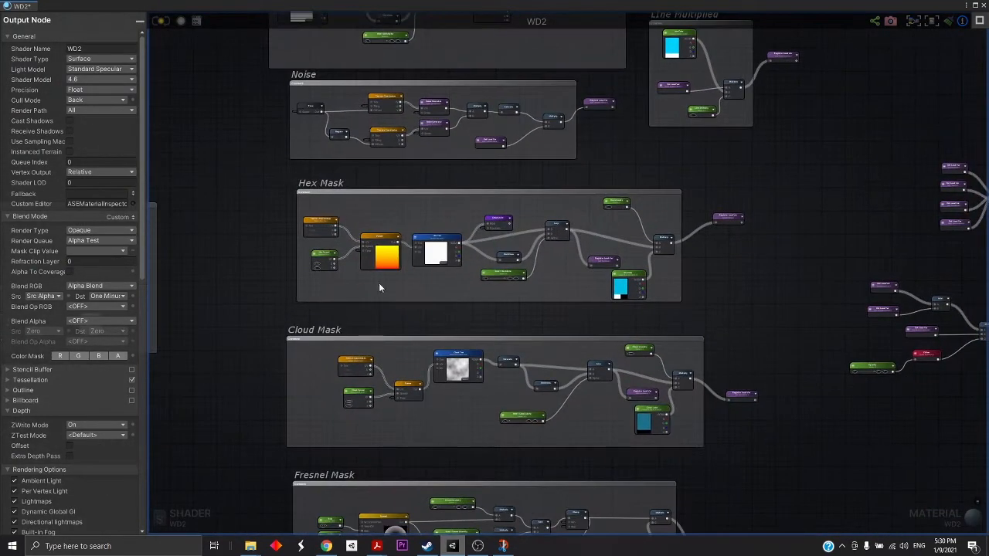
Add a Texture Sample node in an empty area of the graph.
scroll(431, 274, "down", 3)
middle_click_drag(430, 274, 194, 131)
scroll(645, 309, "up", 8)
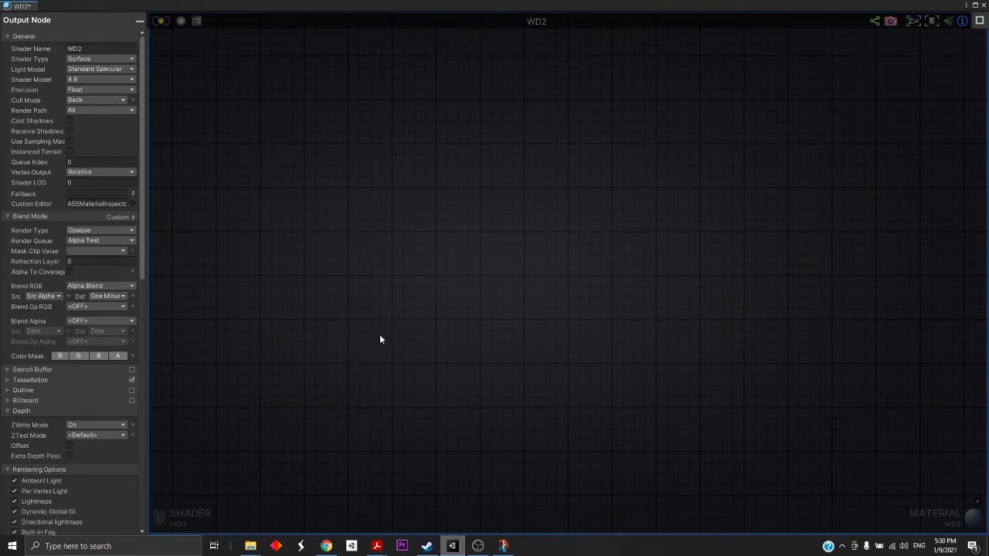
right_click(402, 274)
type("textu")
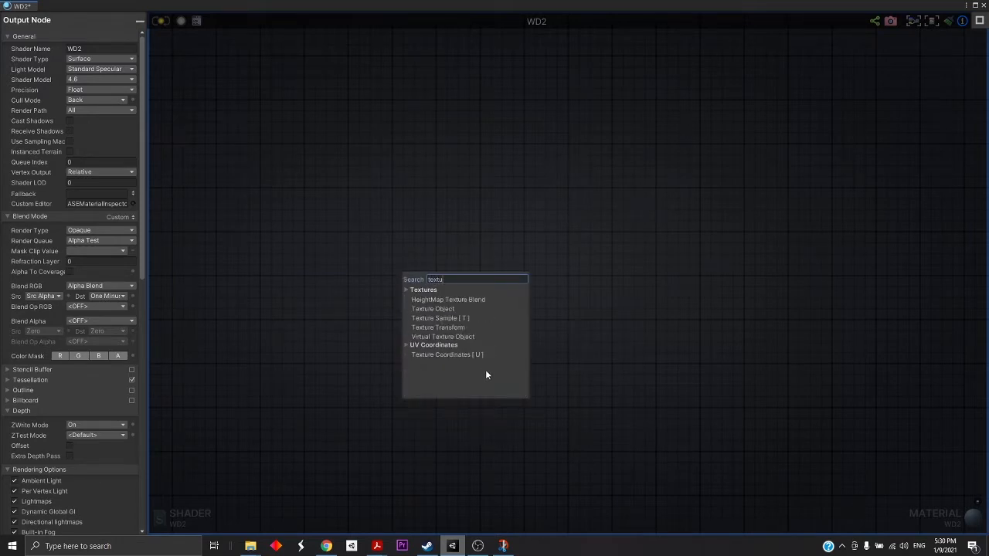
left_click(466, 318)
left_click_drag(452, 275, 439, 276)
scroll(459, 305, "up", 3)
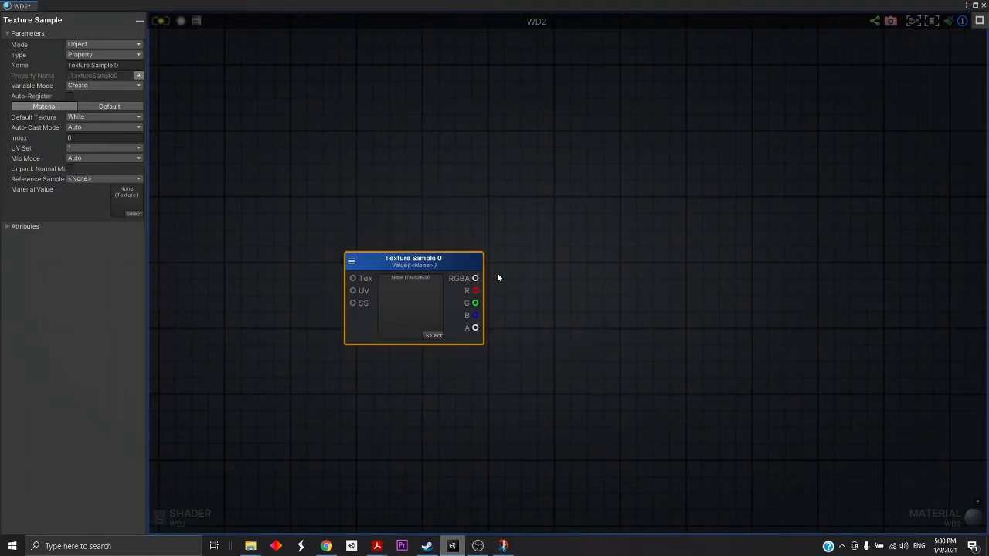
Add a Saturate node and feed it from the Texture Sample's RGBA output.
right_click(543, 274)
type("satu")
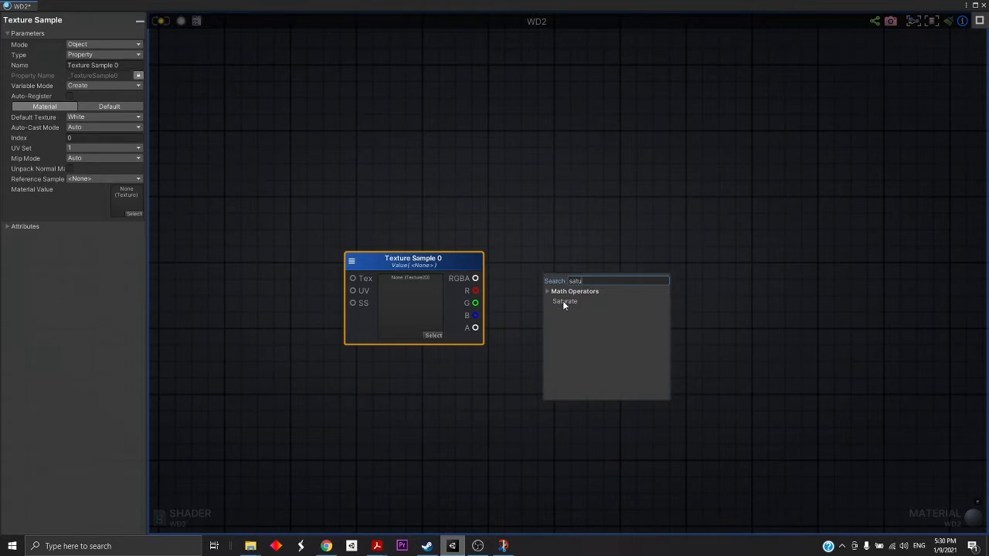
left_click(564, 301)
left_click_drag(475, 278, 570, 242)
Add a Lerp node beyond the Saturate node and adjust the spacing between the two.
middle_click_drag(641, 275, 571, 266)
left_click(672, 266)
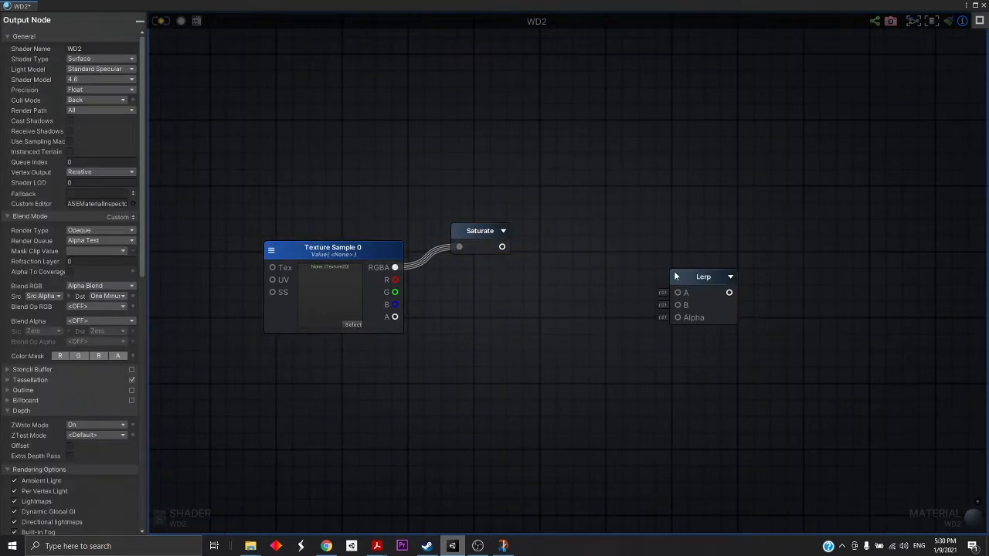
left_click(680, 269)
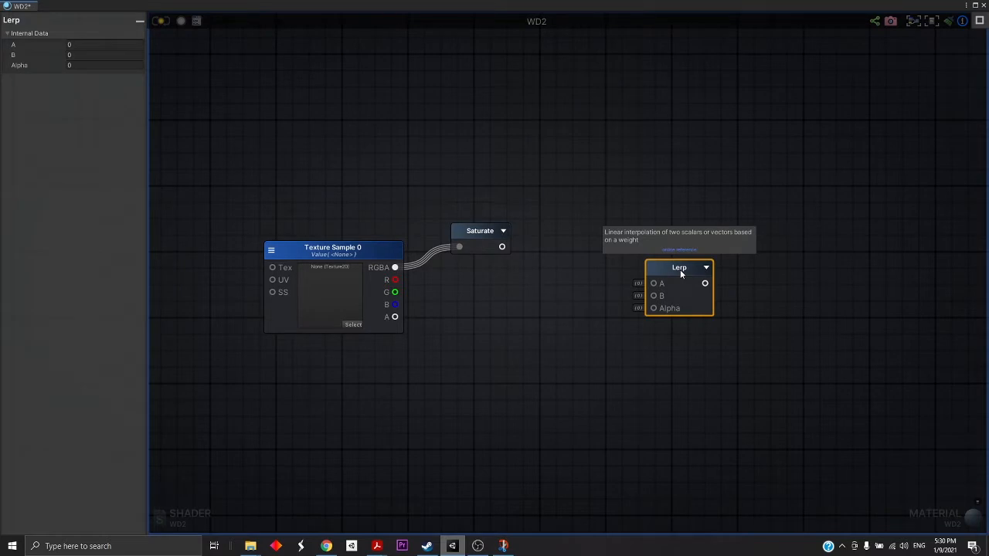
mouse_move(680, 270)
left_mouse_down()
mouse_move(664, 276)
mouse_move(676, 270)
left_mouse_up()
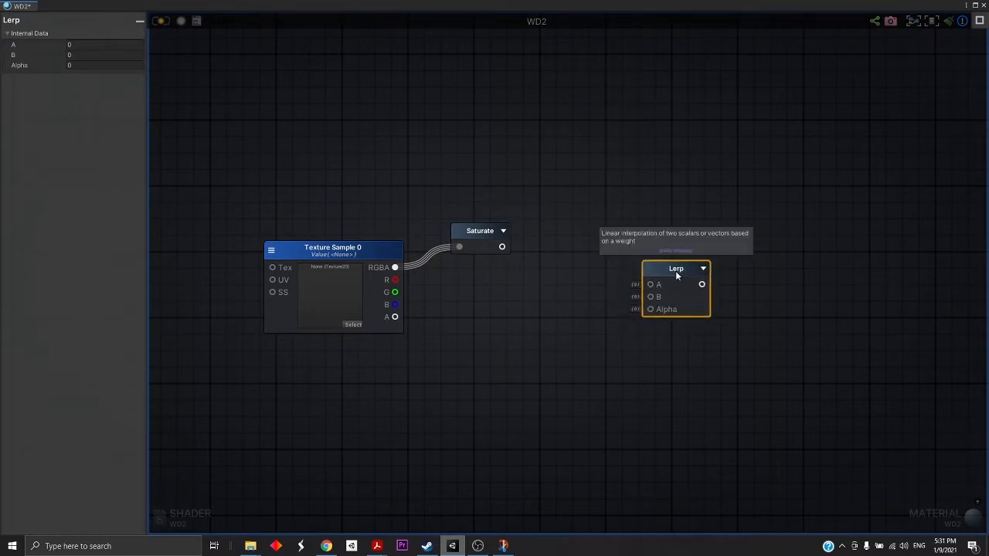
left_click_drag(486, 229, 512, 223)
mouse_move(679, 270)
left_mouse_down()
mouse_move(659, 258)
mouse_move(692, 267)
left_mouse_up()
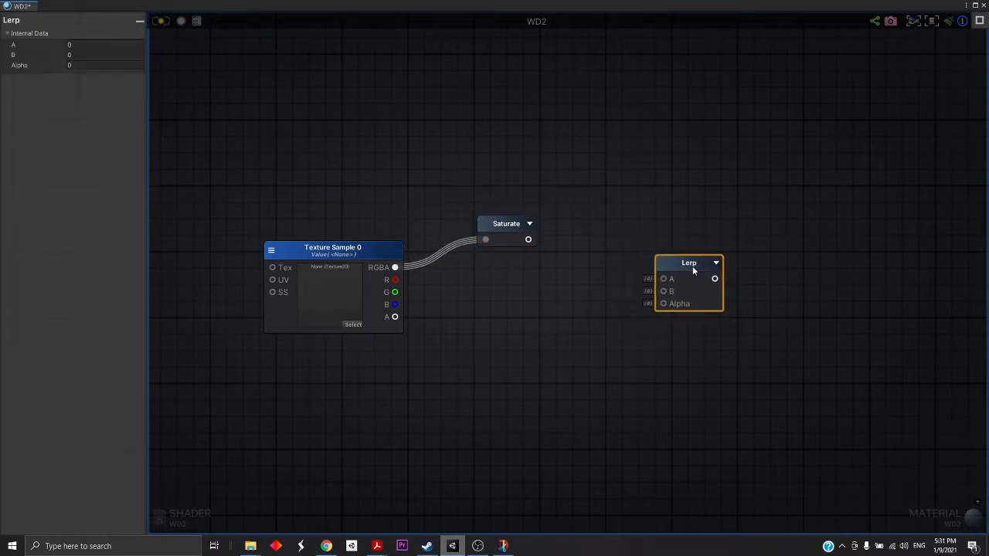
Add a One Minus node fed by the Saturate output and arrange it below the Saturate node.
right_click(514, 308)
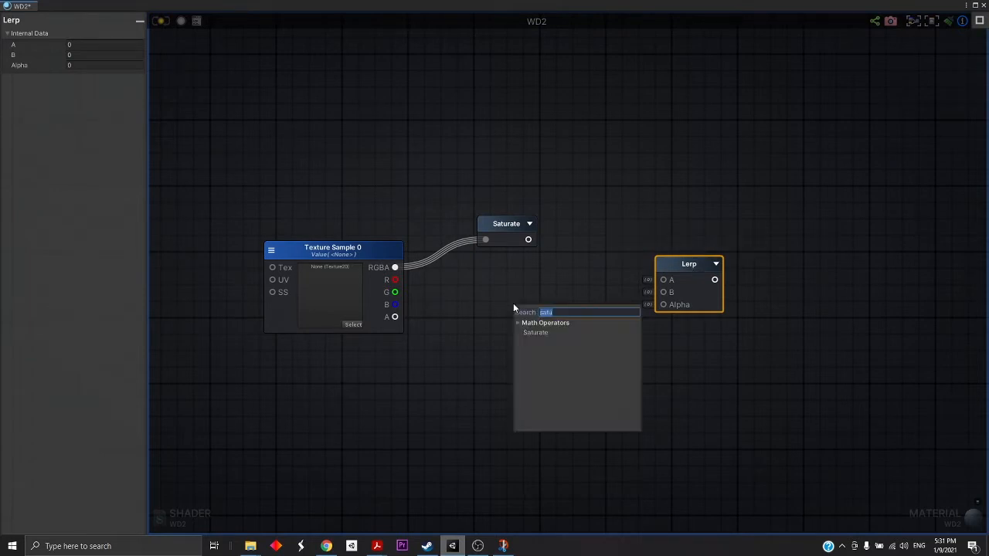
type("one mi")
left_click(546, 333)
left_click_drag(558, 314, 550, 302)
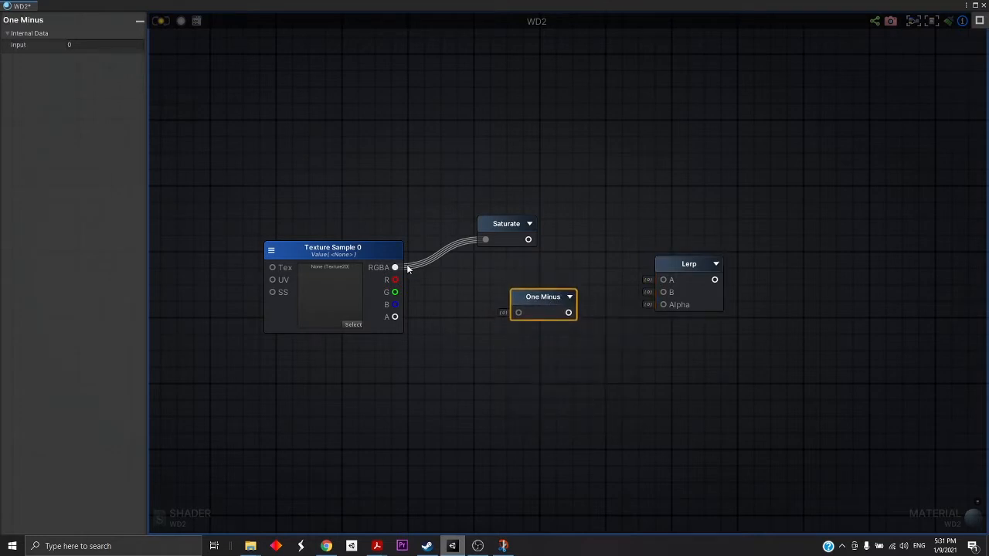
left_click_drag(508, 226, 518, 312)
left_click_drag(538, 309, 538, 350)
left_click_drag(453, 291, 469, 281)
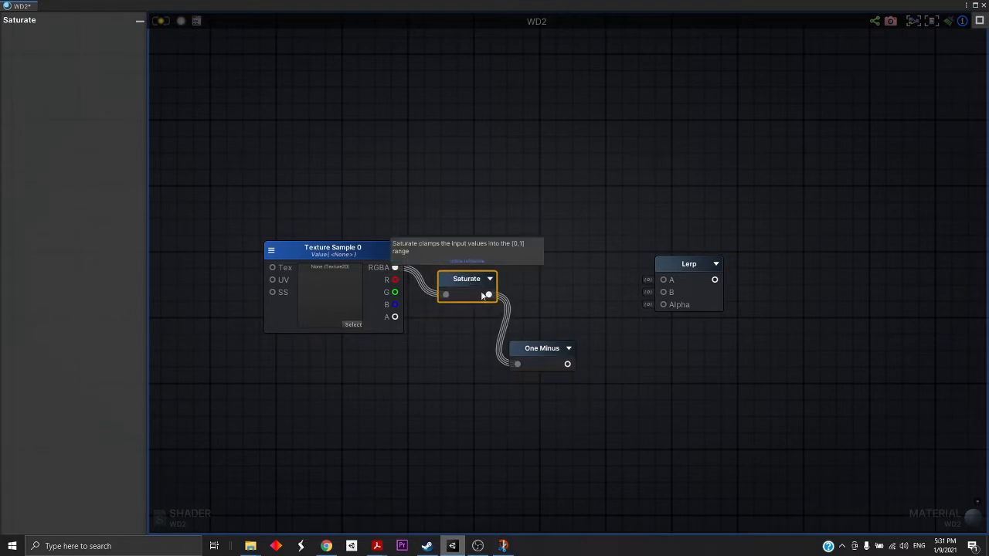
left_click_drag(543, 339, 561, 335)
Connect Saturate to the Lerp's A input and One Minus to its B input, repositioning the Lerp node.
left_click_drag(488, 295, 698, 268)
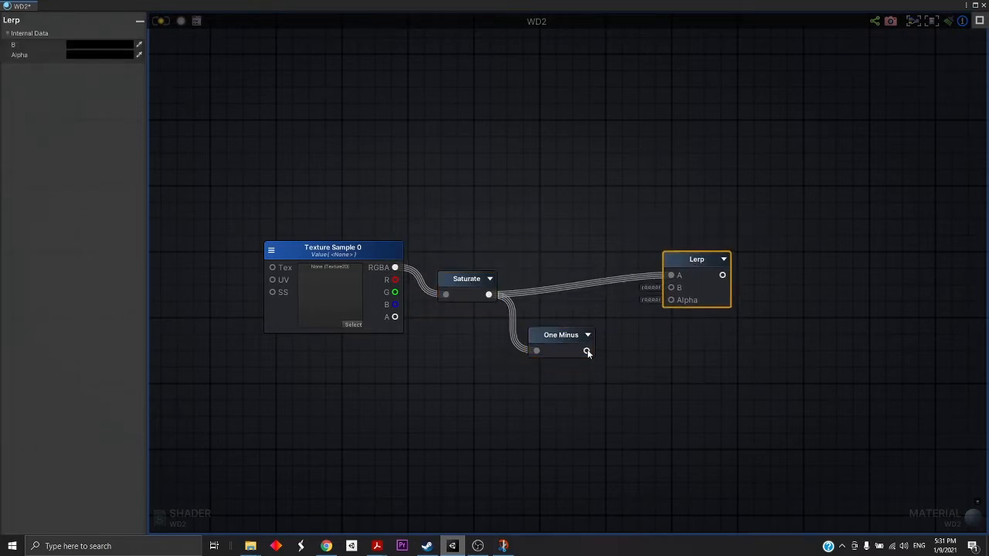
left_click_drag(587, 352, 716, 260)
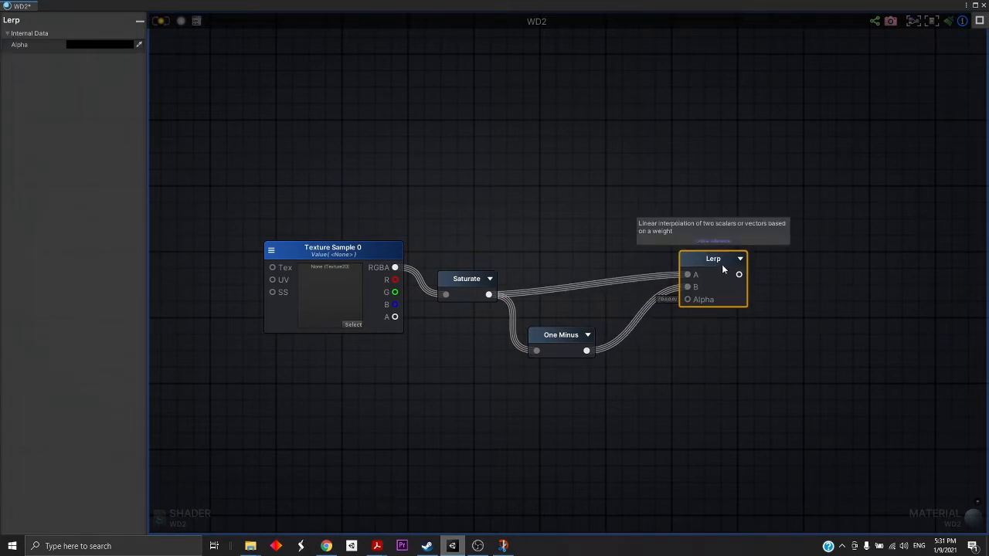
mouse_move(718, 262)
left_mouse_down()
mouse_move(730, 284)
mouse_move(726, 262)
left_mouse_up()
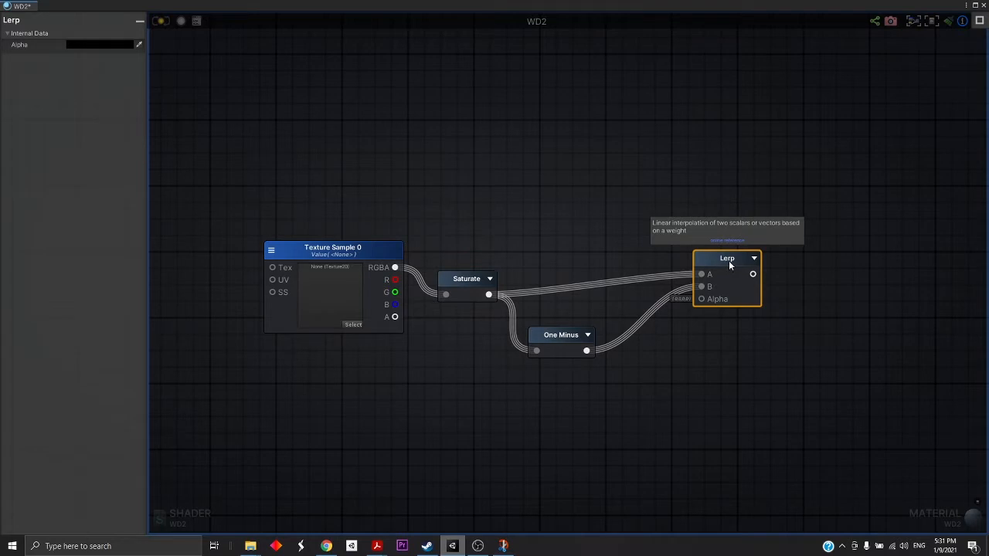
mouse_move(728, 260)
left_mouse_down()
mouse_move(721, 231)
mouse_move(719, 253)
left_mouse_up()
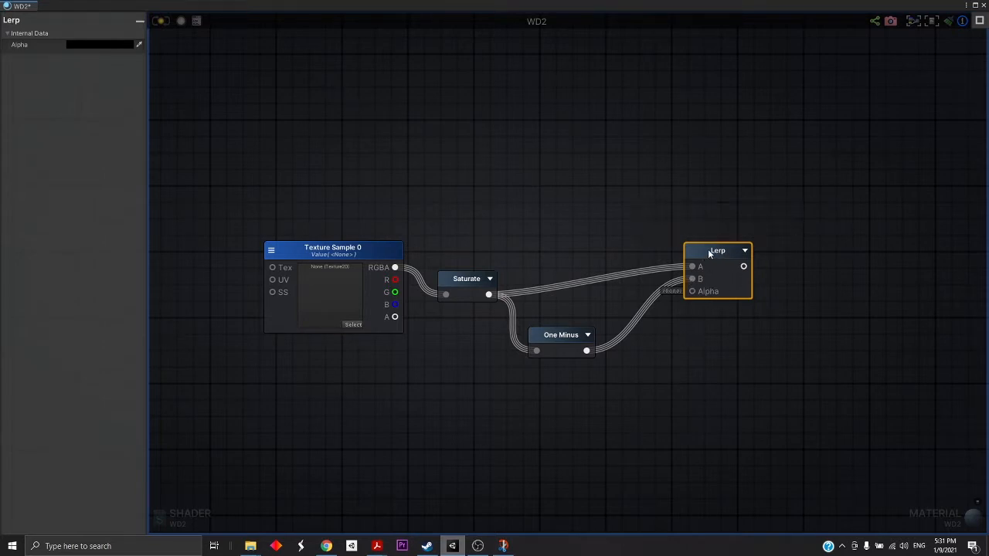
mouse_move(709, 252)
left_mouse_down()
mouse_move(749, 259)
mouse_move(723, 252)
left_mouse_up()
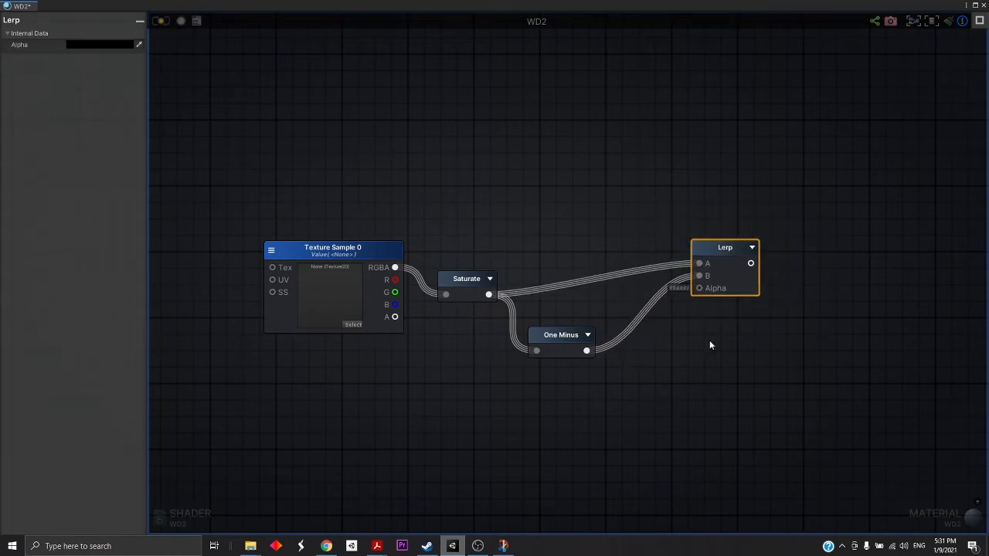
Add a Float node below One Minus and connect it to the Lerp's Alpha input.
right_click(703, 356)
type("float")
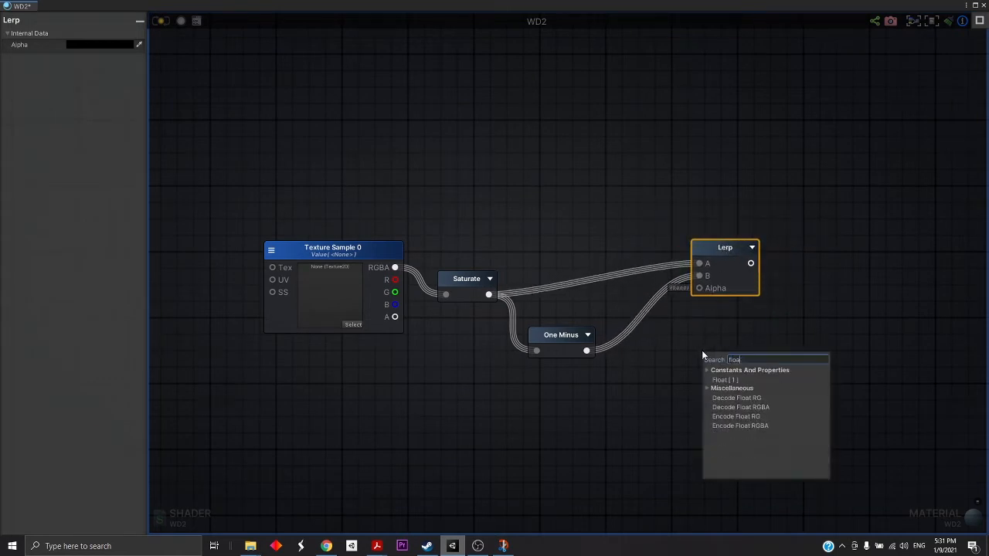
left_click(724, 380)
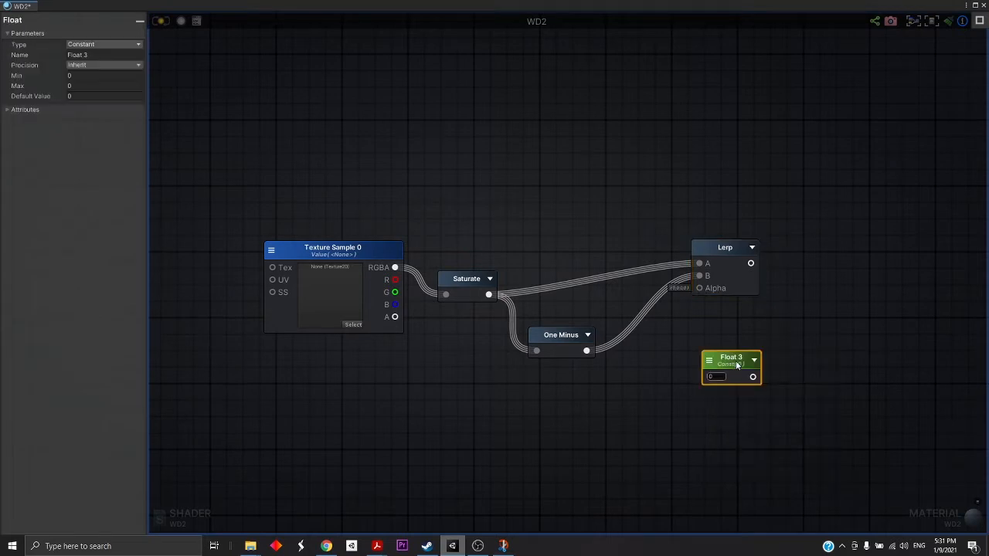
left_click_drag(736, 361, 644, 369)
left_click_drag(726, 251, 725, 264)
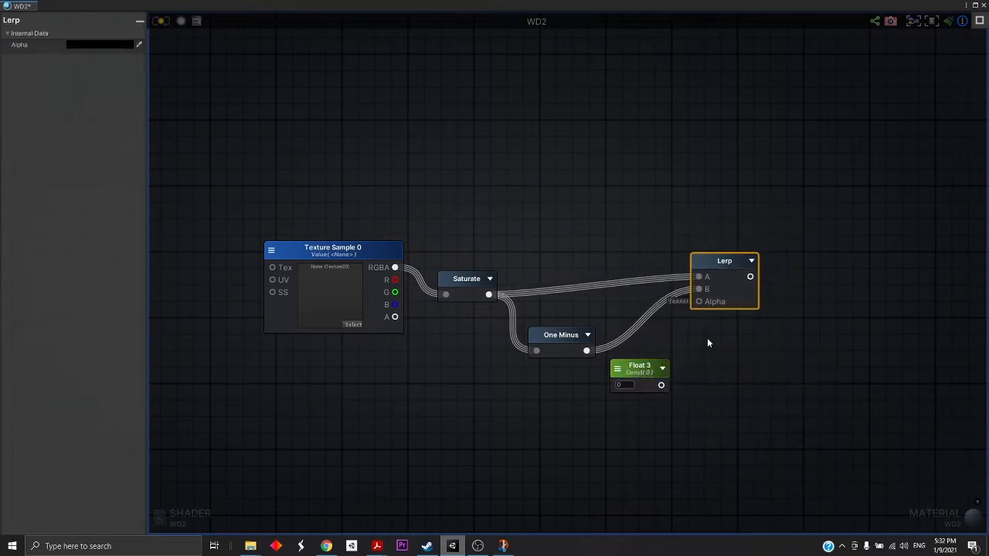
left_click_drag(651, 373, 699, 302)
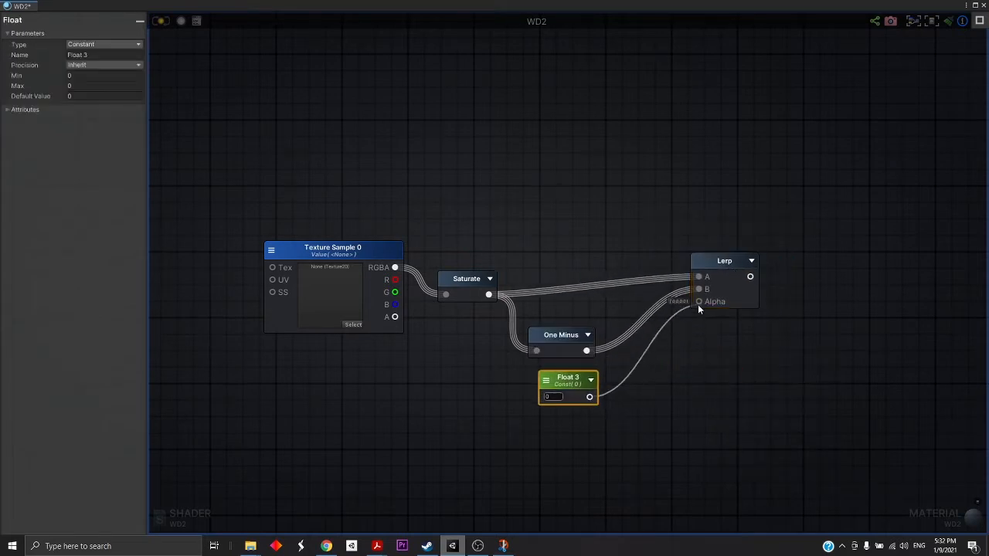
Tighten the demo node layout by raising One Minus and moving the Lerp node closer and slightly higher.
mouse_move(732, 272)
left_mouse_down()
mouse_move(737, 281)
mouse_move(735, 266)
left_mouse_up()
left_click_drag(568, 339, 571, 316)
left_click_drag(722, 255, 679, 250)
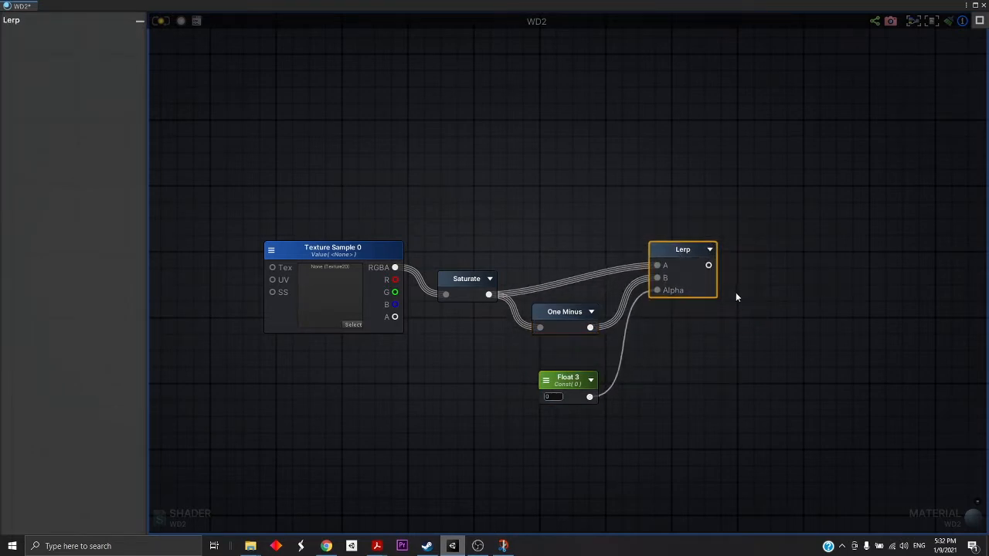
scroll(638, 283, "down", 3)
scroll(547, 281, "up", 3)
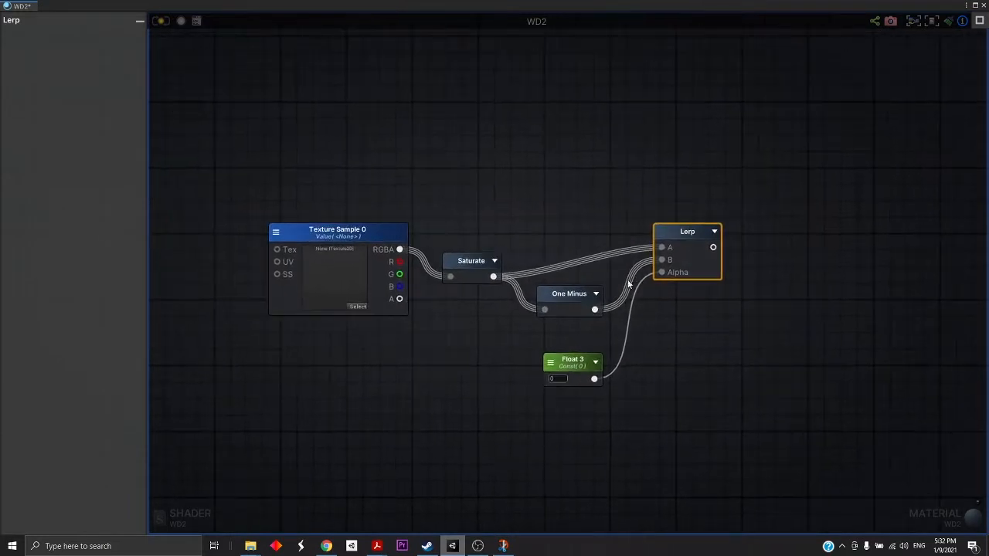
left_click_drag(686, 231, 695, 227)
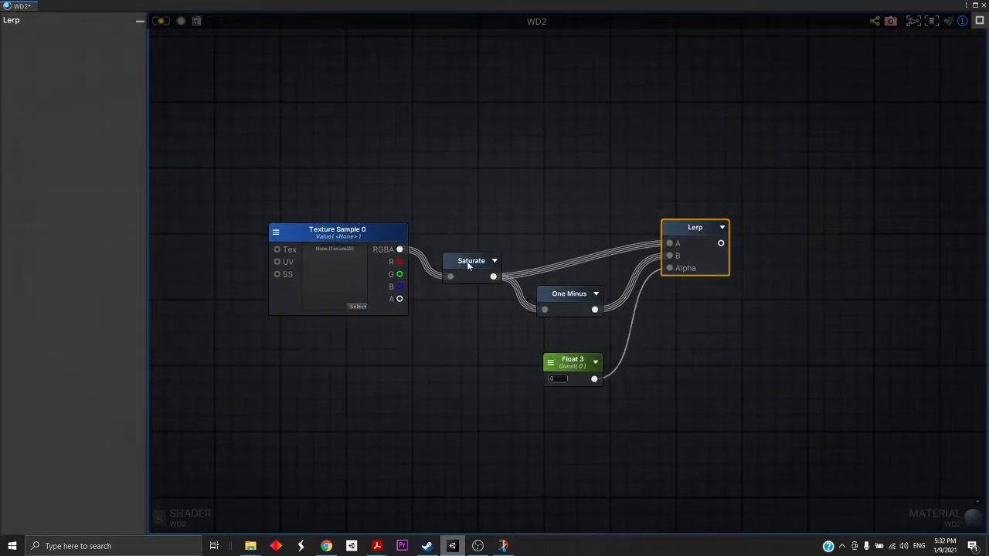
left_click_drag(467, 265, 470, 266)
left_click_drag(694, 227, 697, 222)
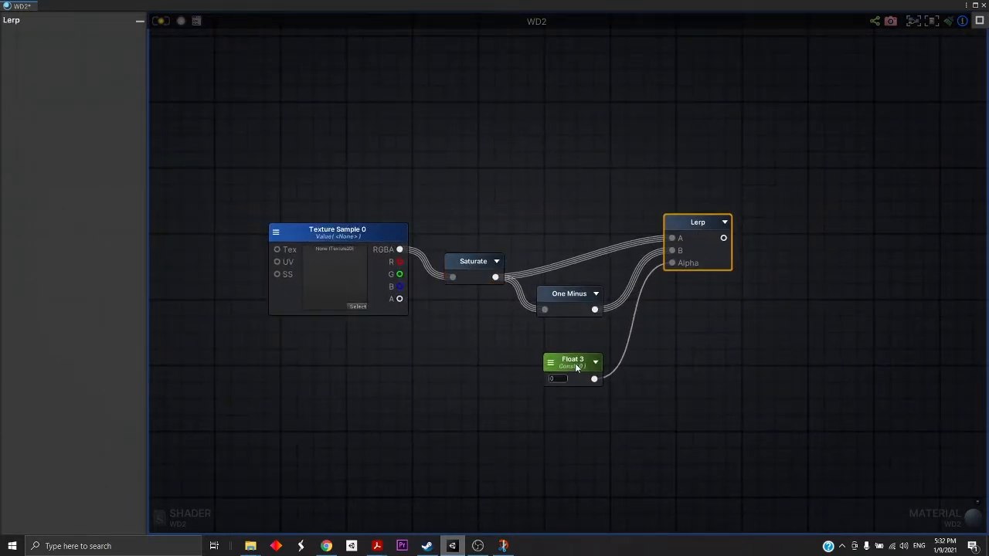
Align Saturate with the Texture Sample's RGBA output and place the Float node just below One Minus.
mouse_move(575, 363)
left_mouse_down()
mouse_move(550, 335)
mouse_move(561, 360)
left_mouse_up()
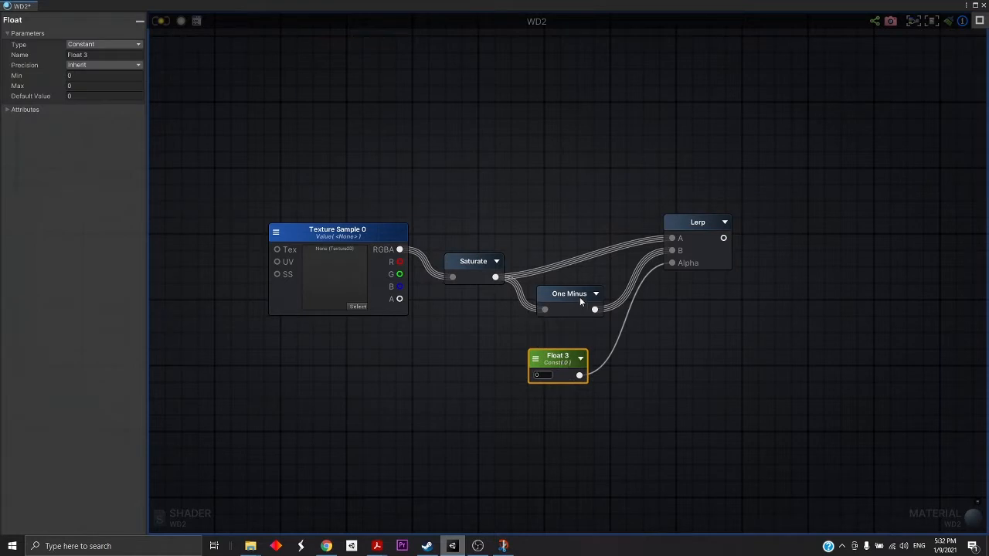
left_click_drag(579, 296, 575, 309)
left_click_drag(481, 266, 478, 230)
left_click_drag(574, 307, 570, 290)
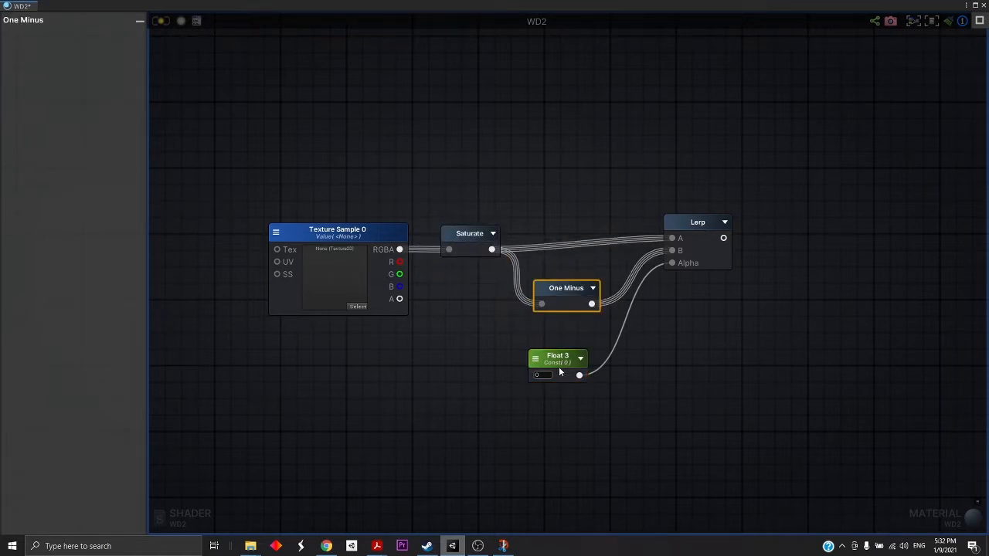
left_click_drag(688, 224, 691, 222)
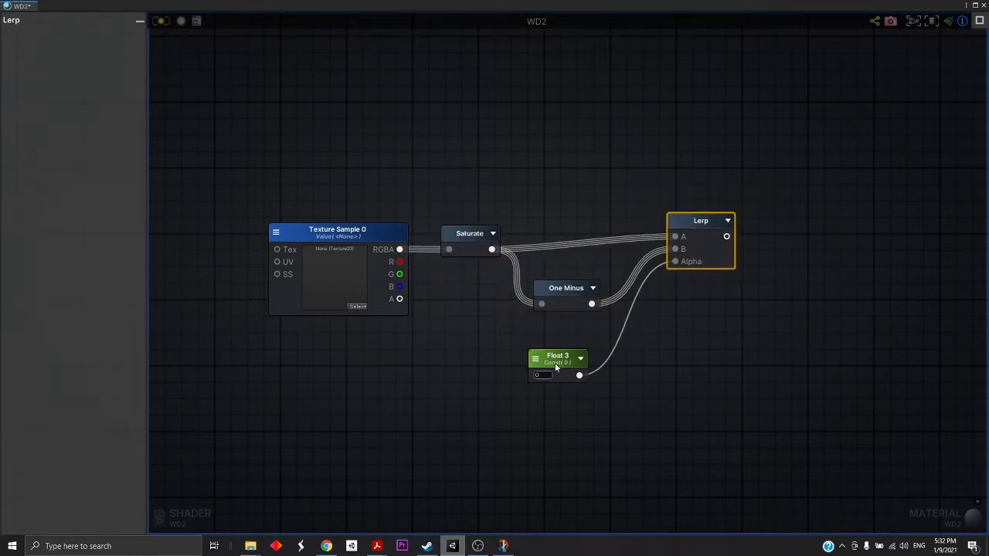
left_click_drag(555, 368, 570, 351)
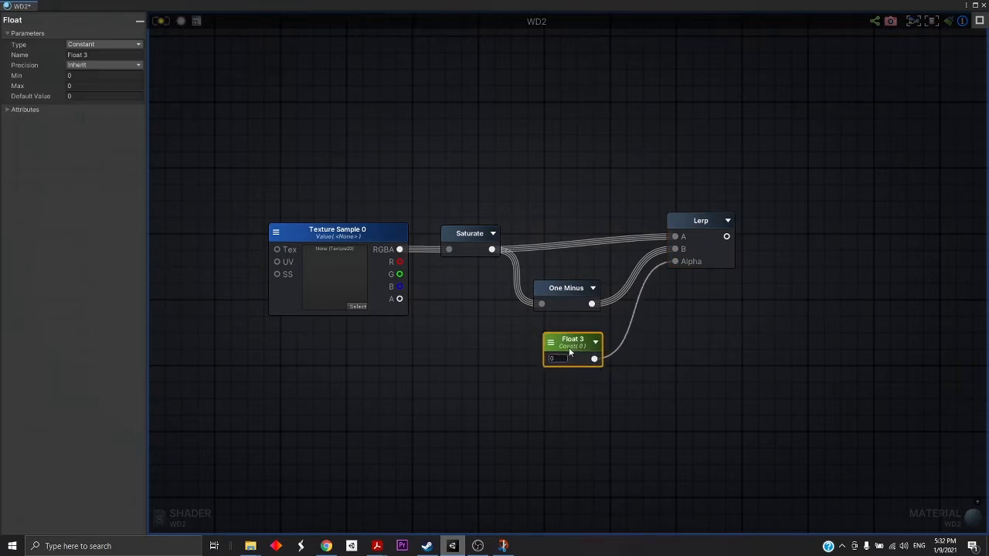
Move the demo node group below the opacity nodes and connect the Lerp output to the WD2 output node's Debug input.
scroll(678, 354, "down", 6)
left_click_drag(538, 296, 772, 404)
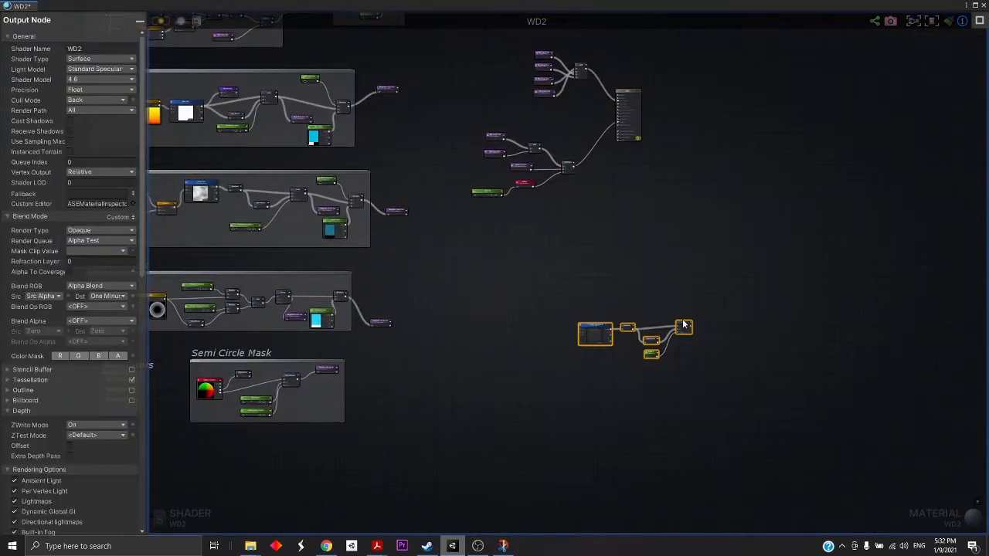
left_click_drag(684, 325, 611, 215)
scroll(653, 135, "up", 4)
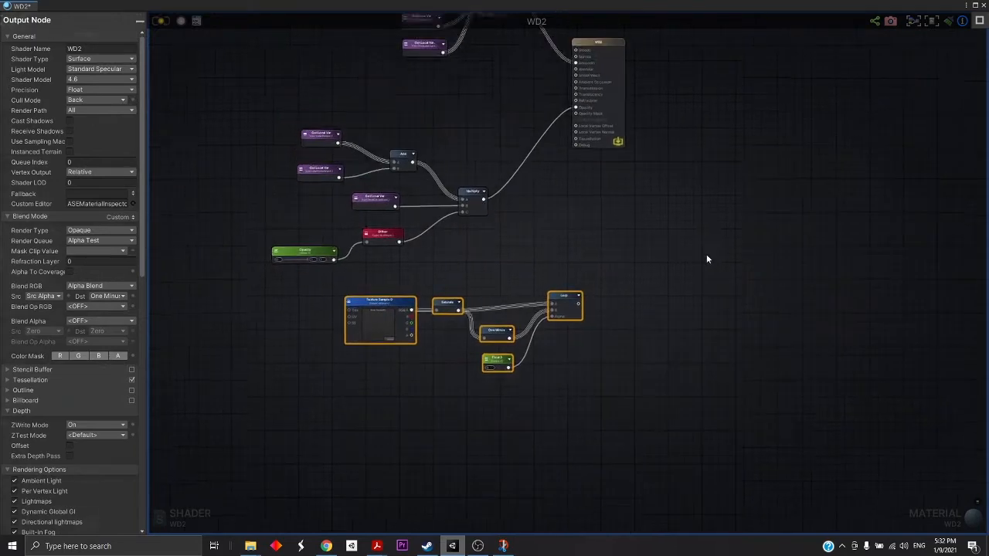
left_click_drag(604, 60, 677, 168)
scroll(584, 325, "up", 4)
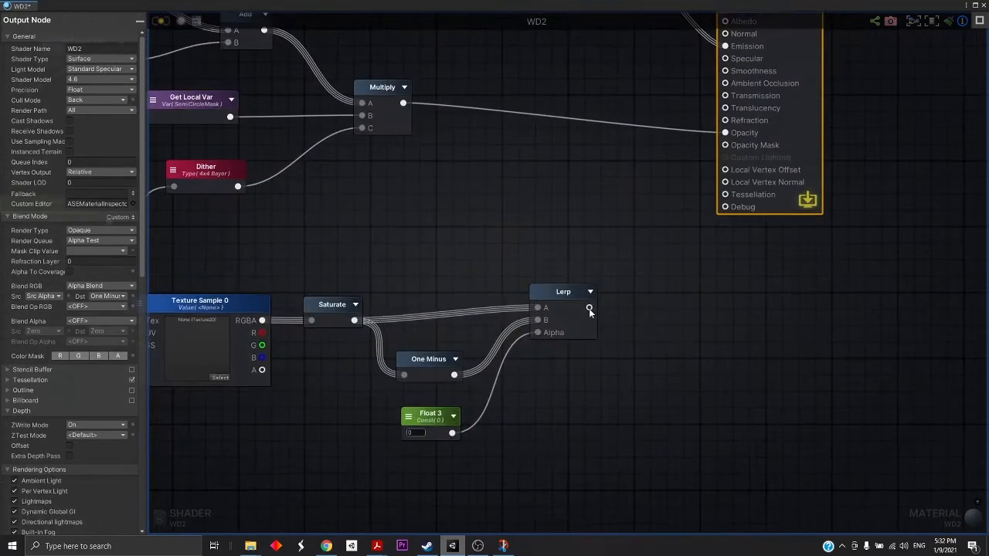
left_click_drag(589, 307, 725, 206)
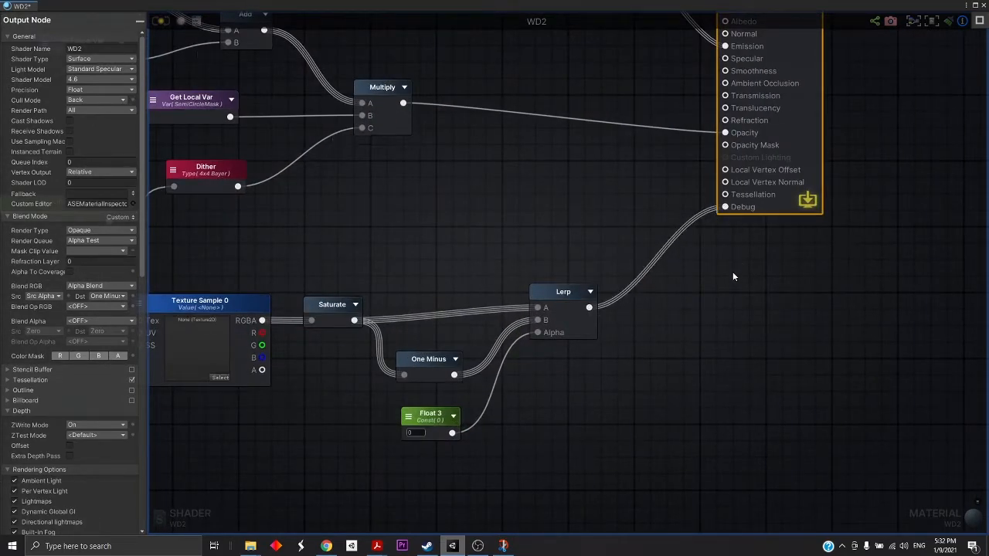
Examine the WD2 output node's inputs and how the Emission, Opacity and Debug branches of the graph feed into it.
middle_click_drag(752, 206, 725, 286)
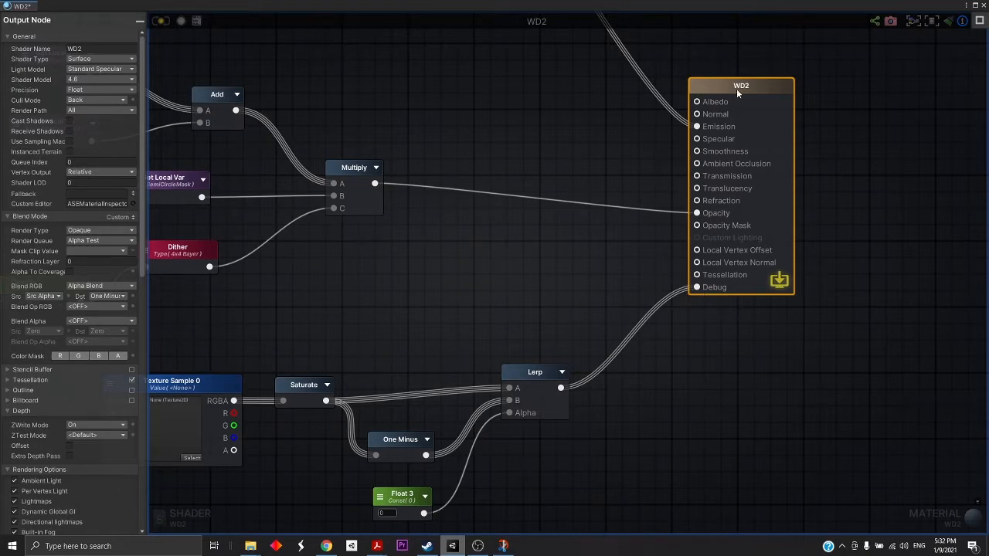
scroll(592, 152, "down", 5)
middle_click_drag(592, 151, 738, 252)
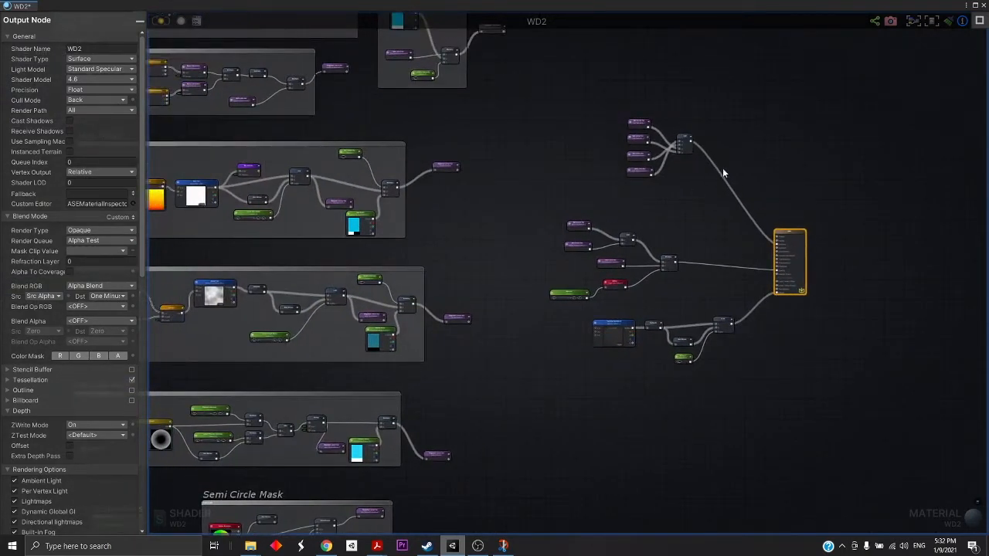
scroll(779, 243, "up", 5)
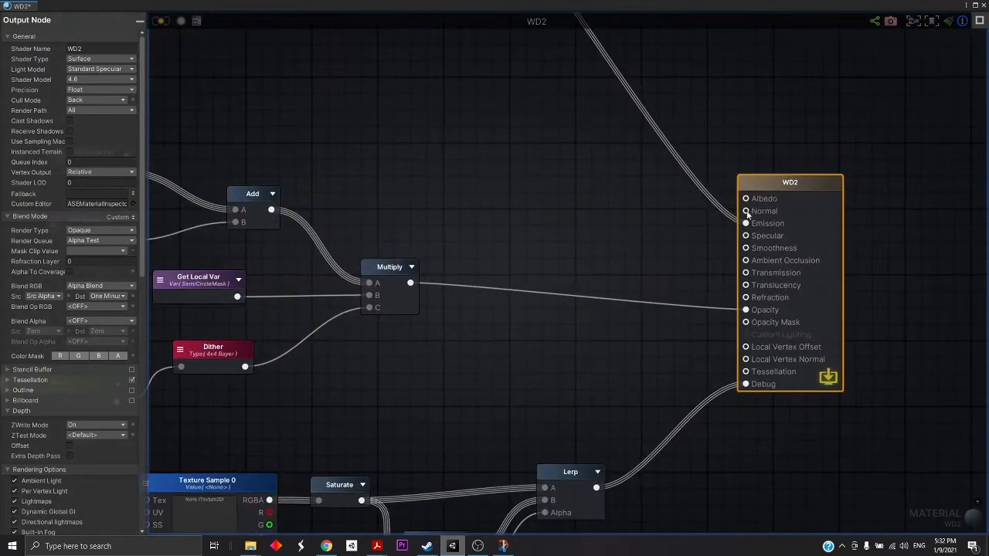
scroll(615, 309, "down", 2)
scroll(615, 310, "down", 1)
middle_click_drag(694, 335, 692, 235)
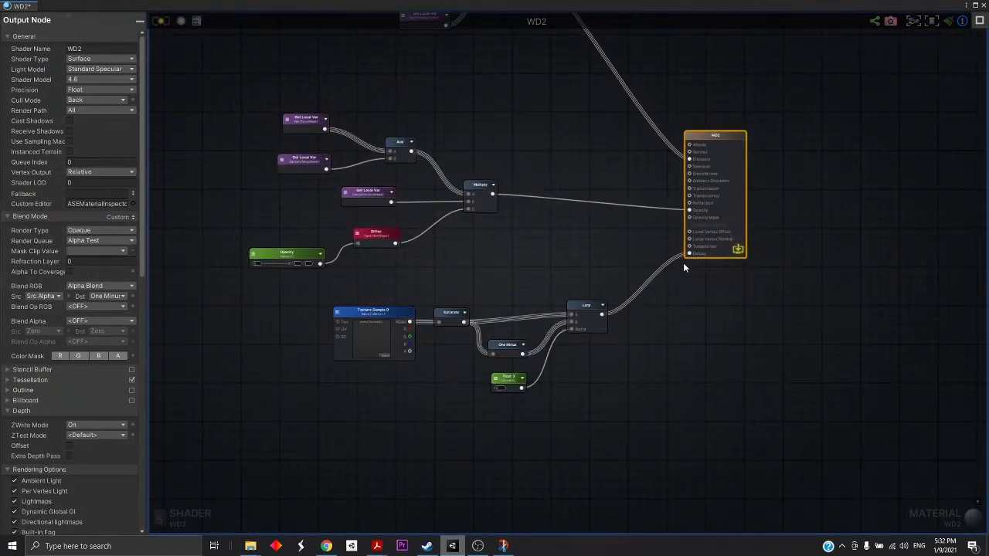
scroll(683, 262, "up", 3)
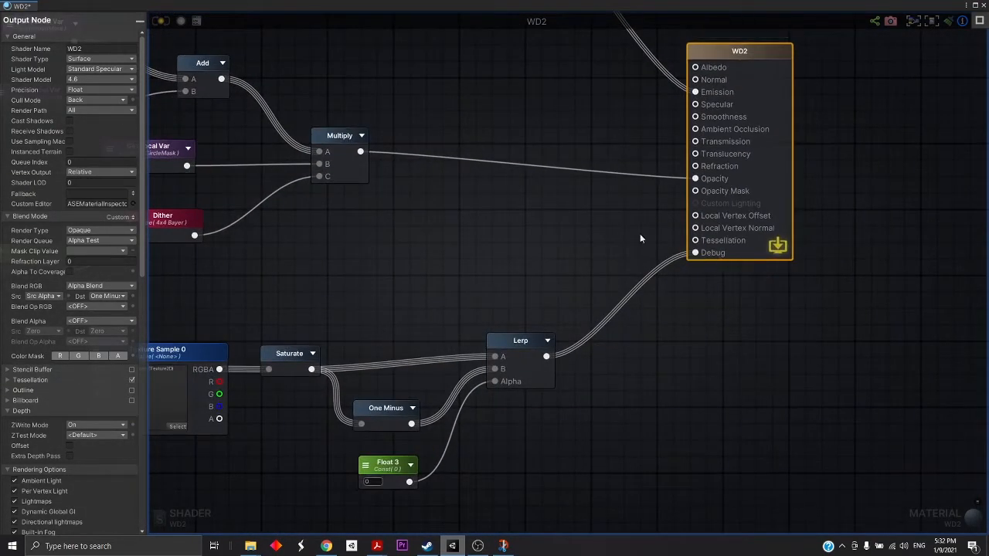
scroll(640, 239, "down", 3)
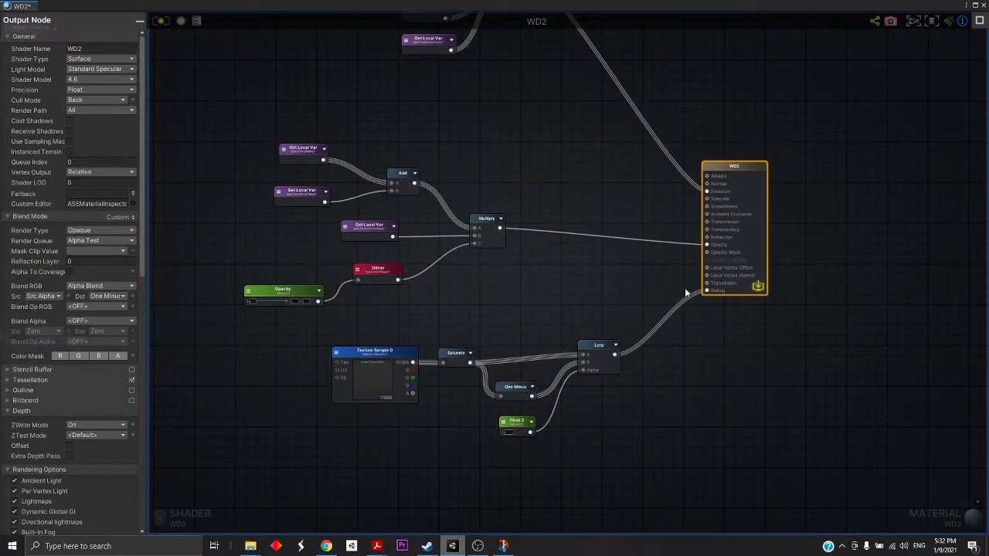
scroll(619, 288, "down", 2)
scroll(622, 280, "up", 4)
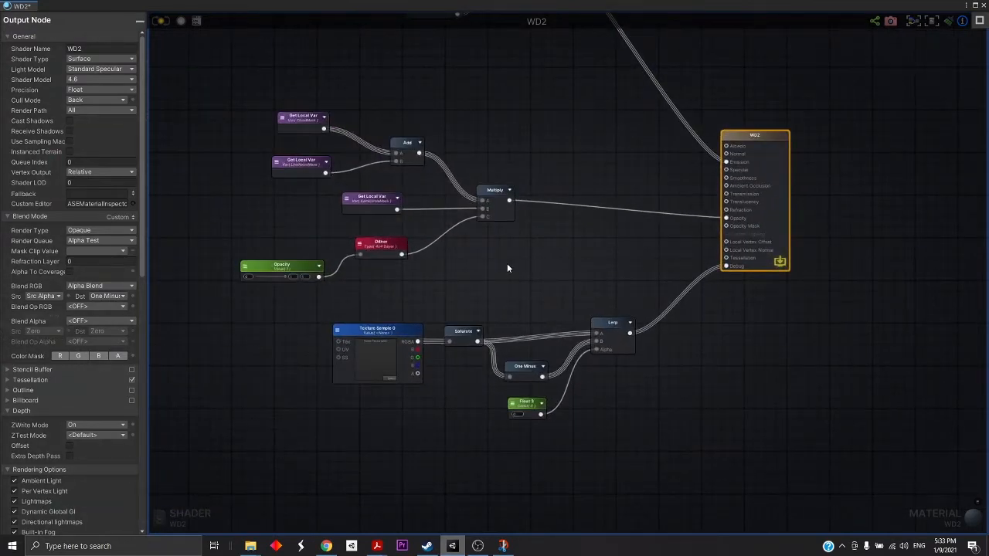
scroll(506, 268, "down", 6)
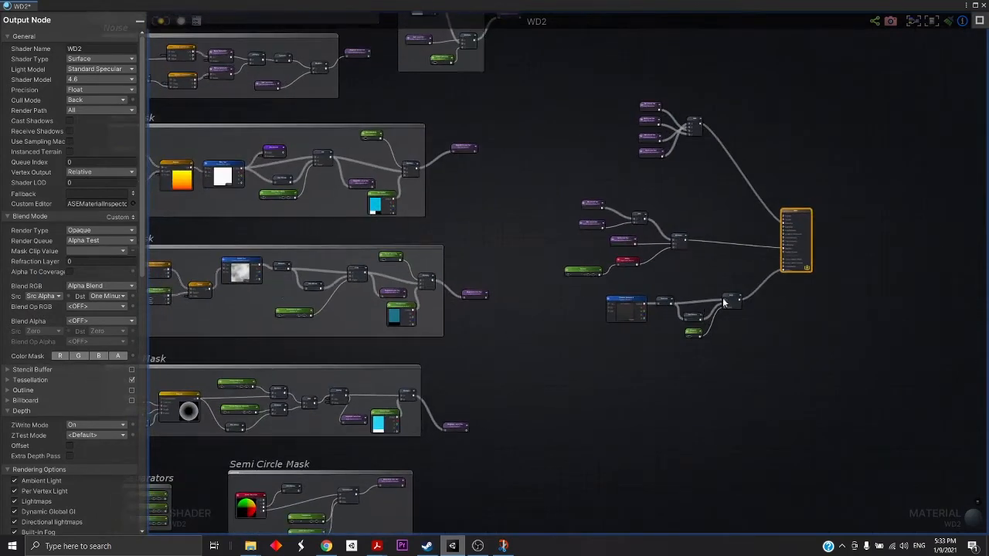
scroll(724, 303, "up", 5)
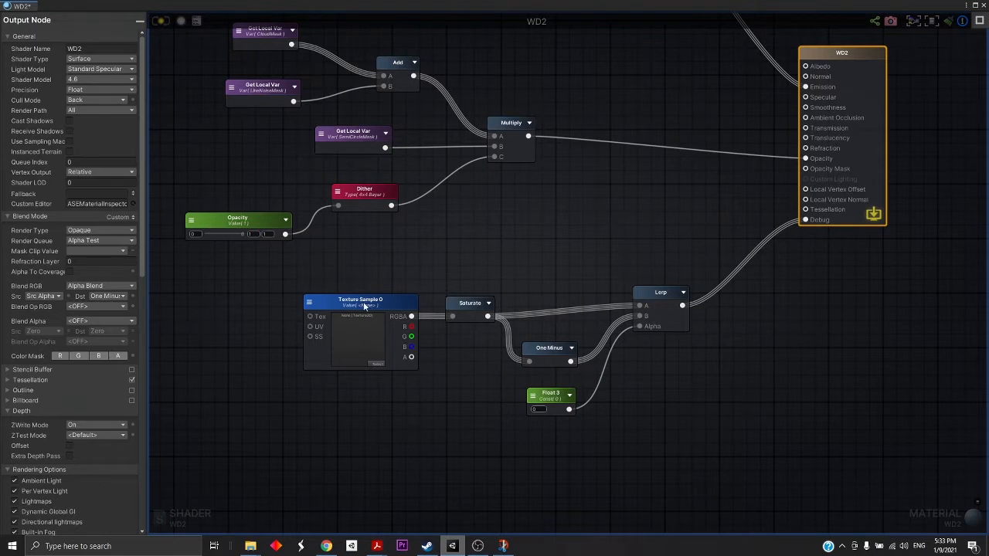
Lower the Texture Sample and WD2 output nodes and update the shader with the Debug connection.
left_click_drag(364, 306, 350, 336)
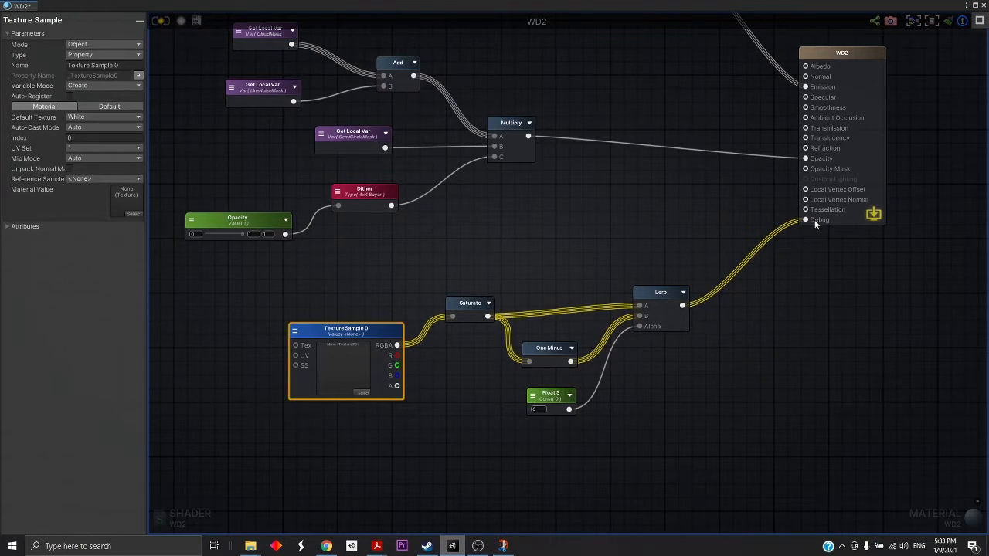
left_click_drag(840, 55, 835, 110)
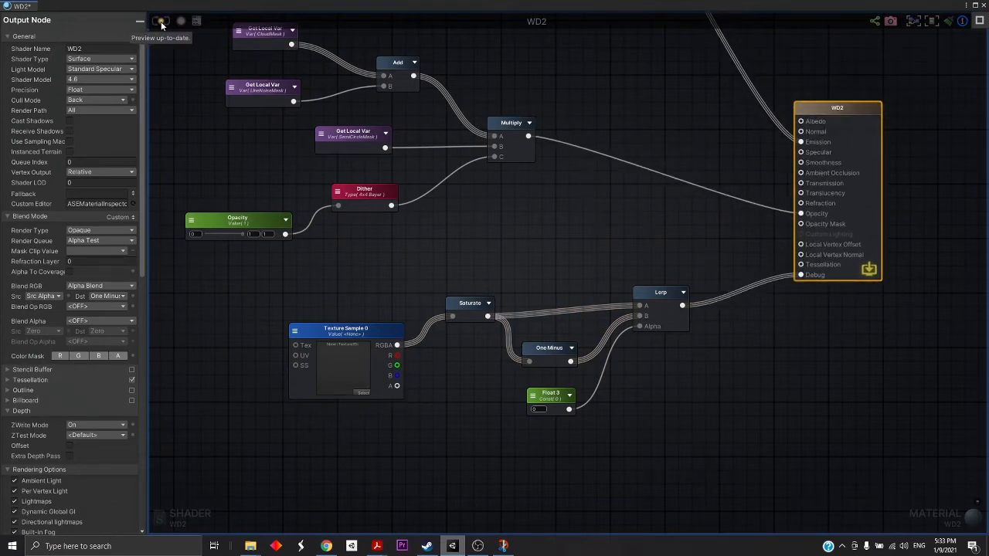
left_click_drag(309, 5, 68, 81)
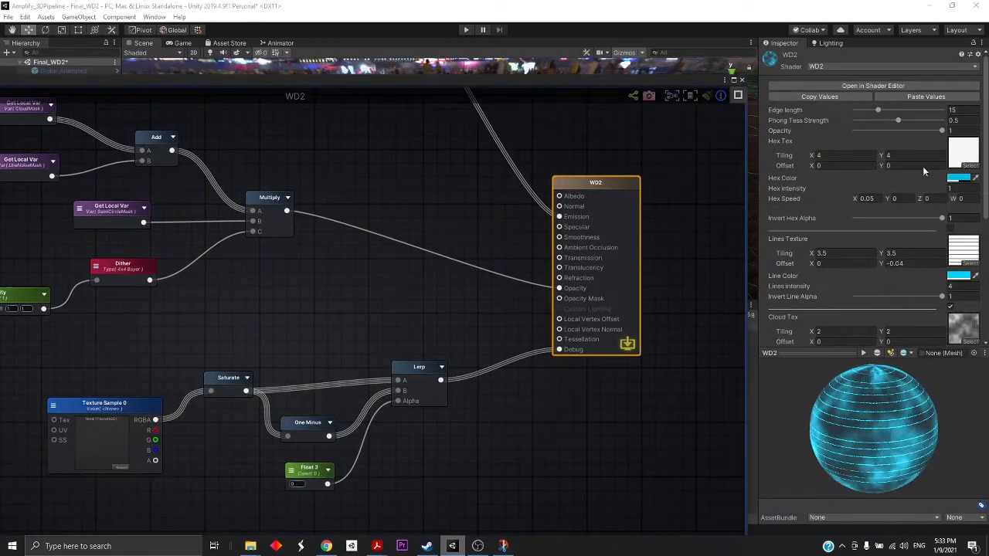
left_click_drag(276, 82, 523, 78)
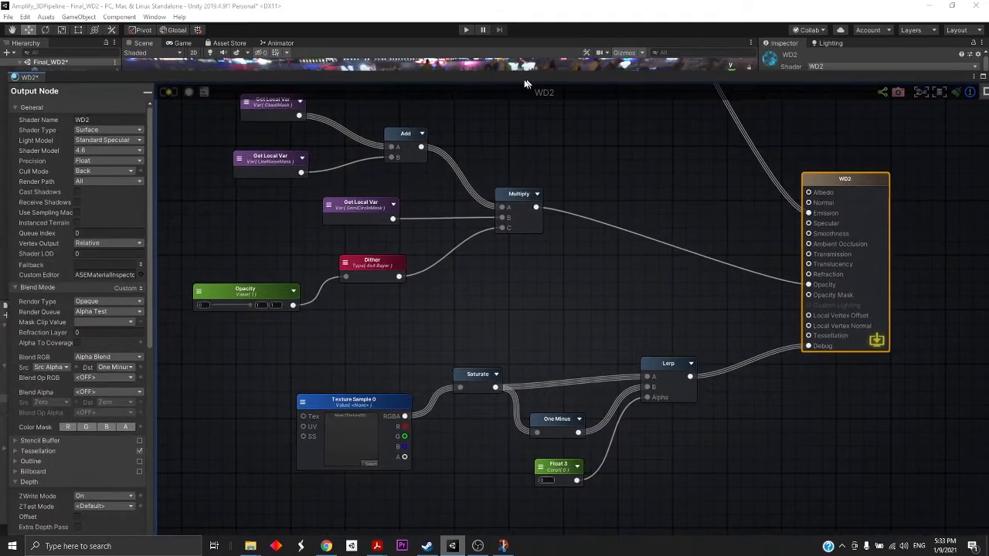
left_click(165, 92)
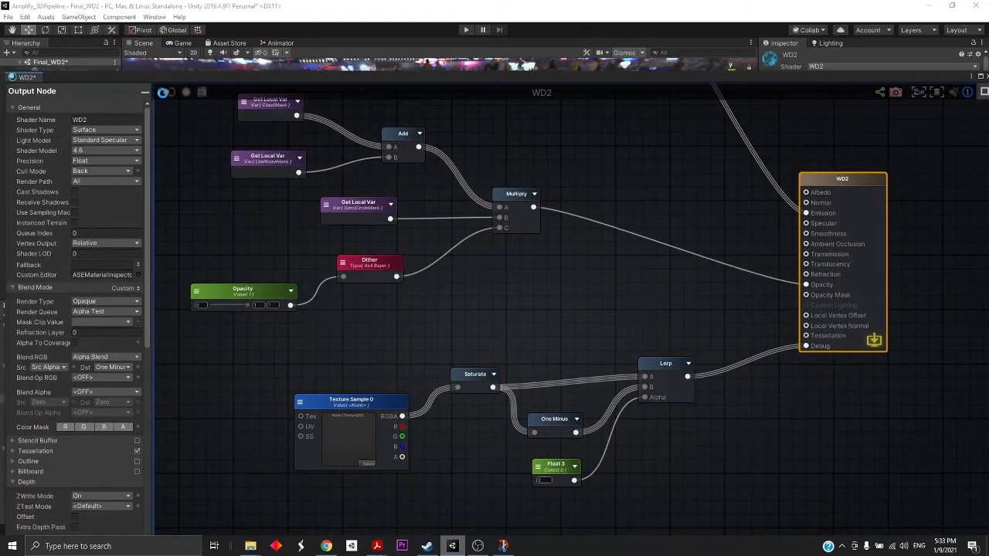
Close the floating shader graph window, select the Globe object and expand its WD2 material properties.
left_click_drag(936, 77, 798, 105)
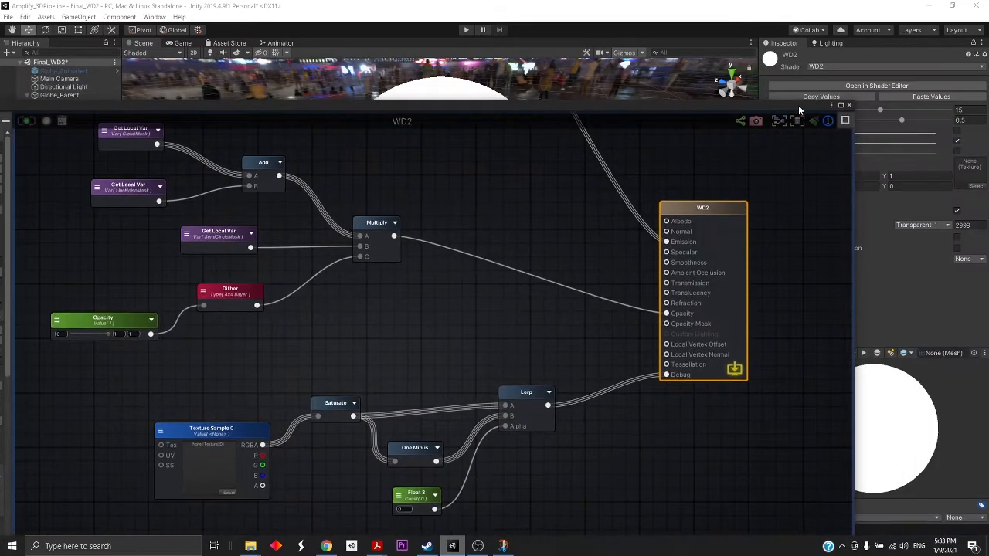
left_click(849, 104)
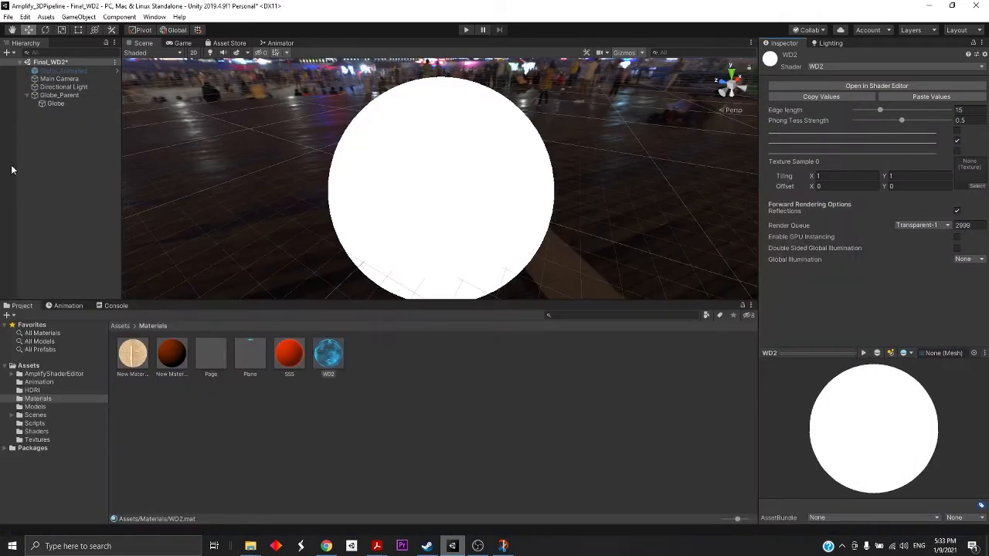
left_click(58, 103)
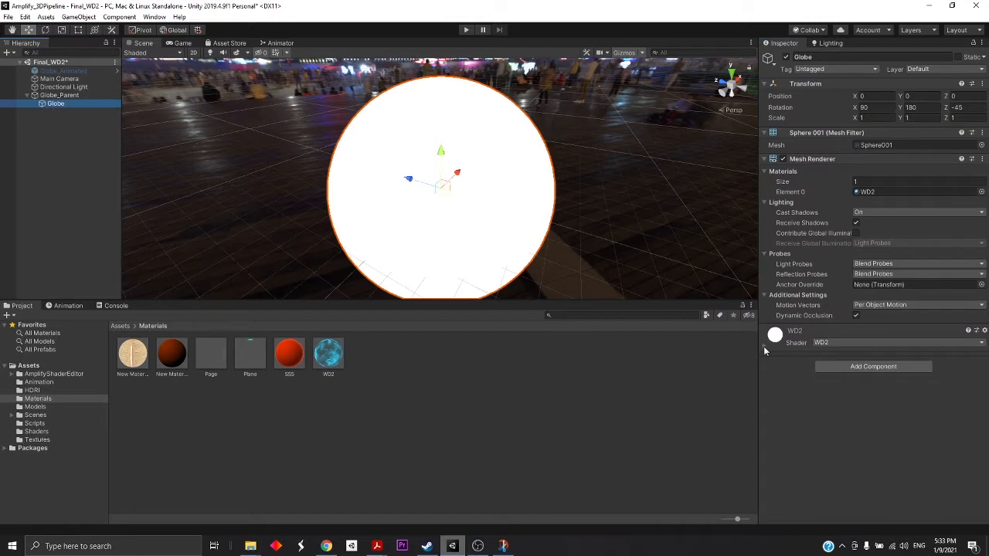
left_click(764, 349)
scroll(874, 367, "down", 2)
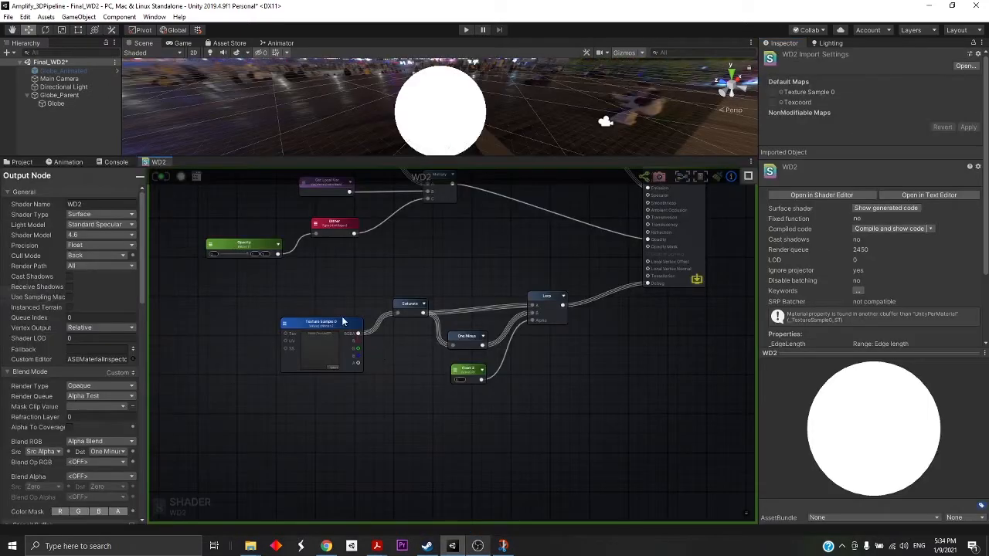
Select the Texture Sample node in the graph and the globe in the scene to expose its material's texture slot.
left_click(343, 321)
scroll(332, 317, "up", 3)
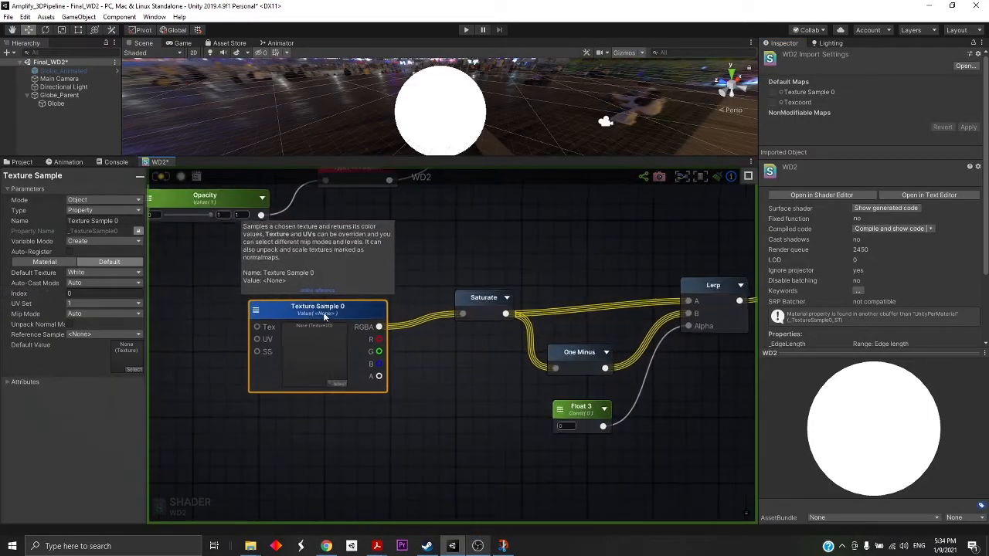
left_click(417, 115)
scroll(870, 377, "down", 3)
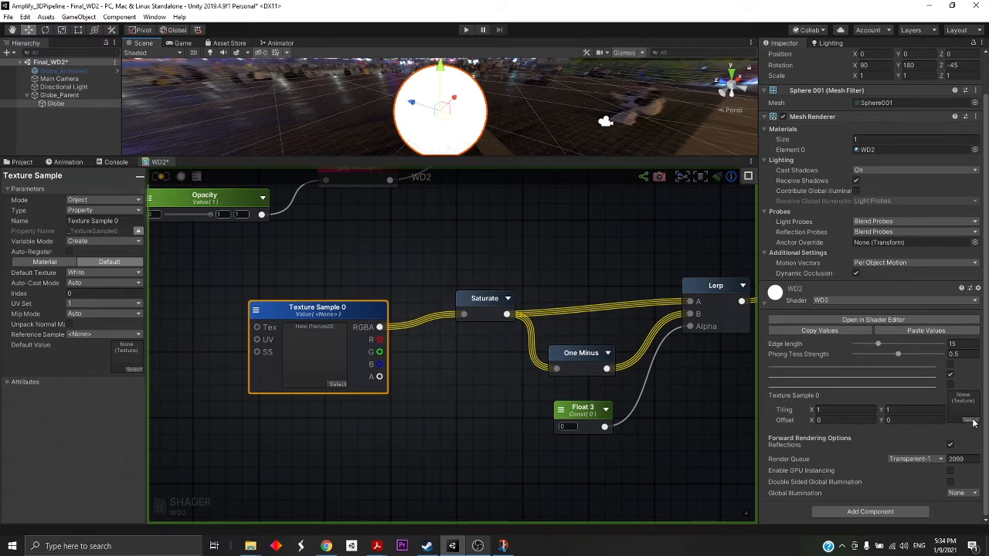
Rename the Texture Sample node to "Line Mask Tutorial", shift it toward Saturate and update the shader.
left_click_drag(320, 311, 329, 317)
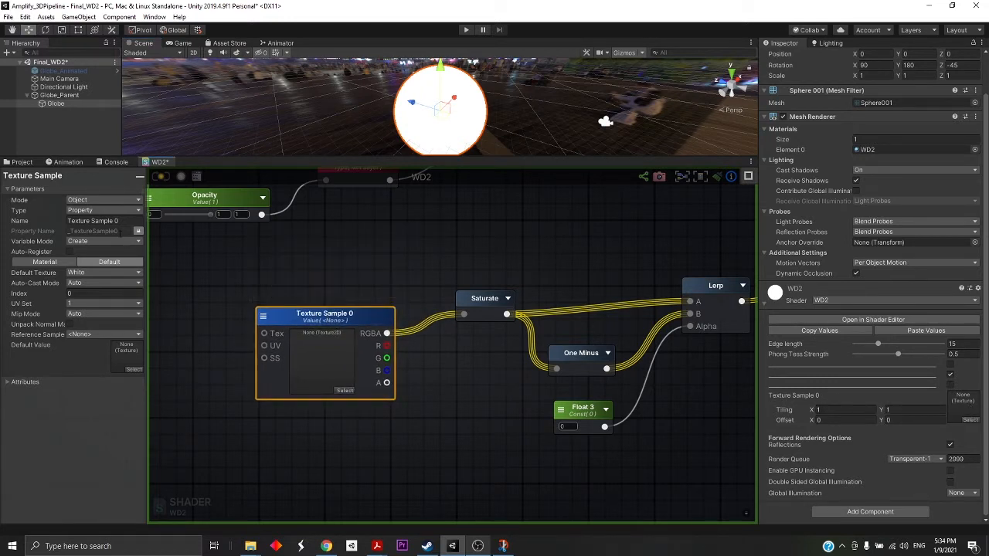
left_click(93, 221)
type("Line Mask Tutorial")
left_click_drag(347, 315, 363, 320)
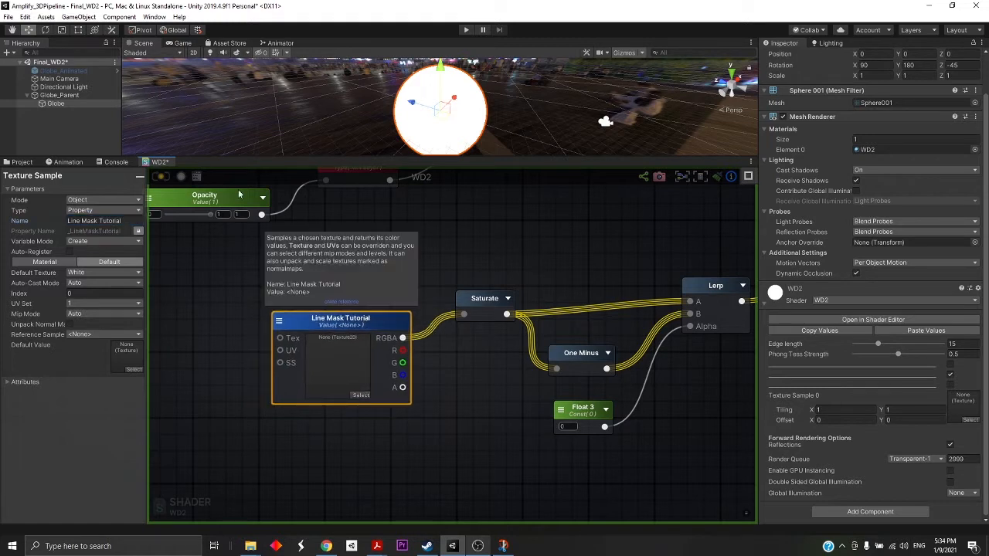
left_click(163, 179)
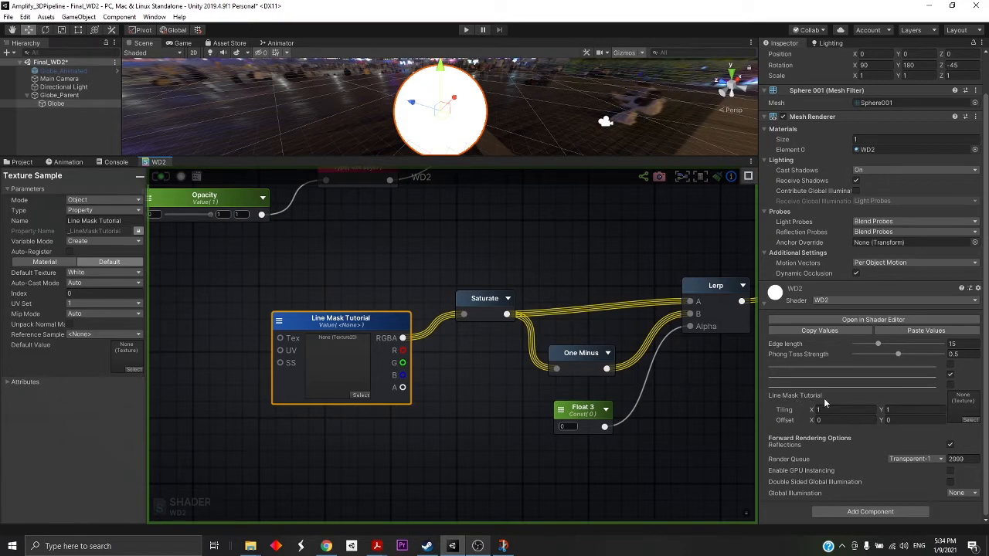
Assign the Noisy Lines texture to the globe material's Line Mask Tutorial slot.
middle_click_drag(693, 344, 638, 341)
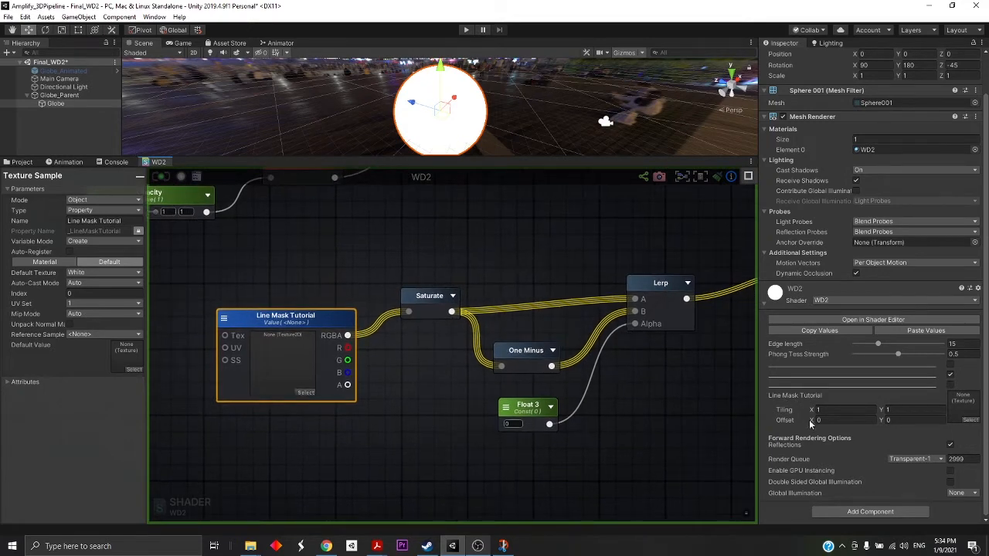
left_click(974, 422)
scroll(353, 340, "down", 5)
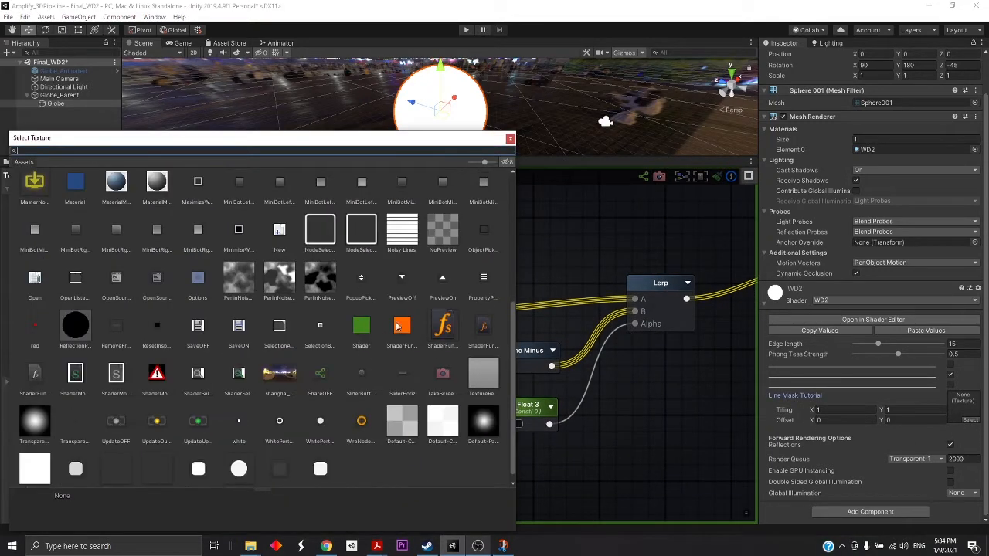
scroll(405, 316, "up", 3)
left_click(401, 354)
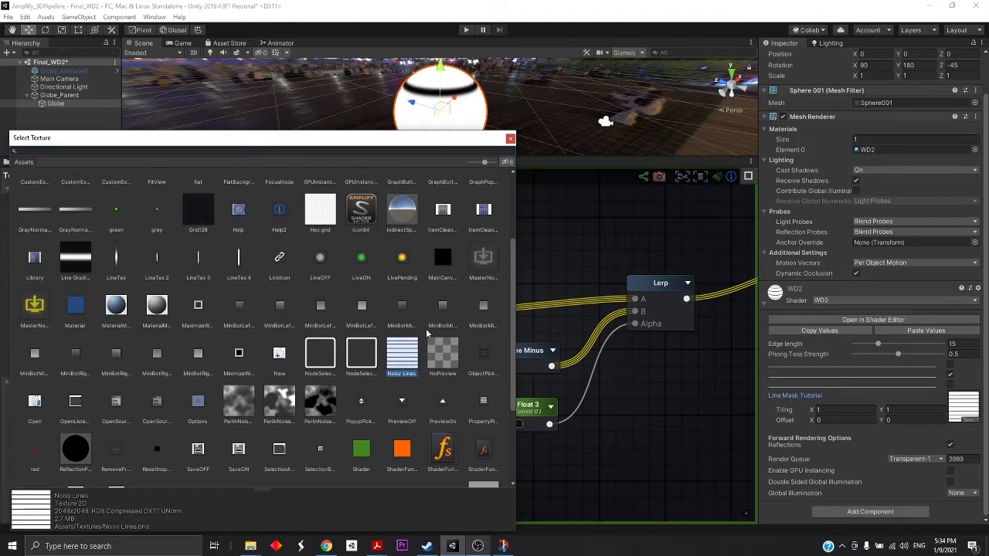
left_click(510, 138)
Enlarge the scene view of the globe and set the Line Mask Tutorial tiling to 6 in X and Y.
left_click_drag(448, 157, 448, 260)
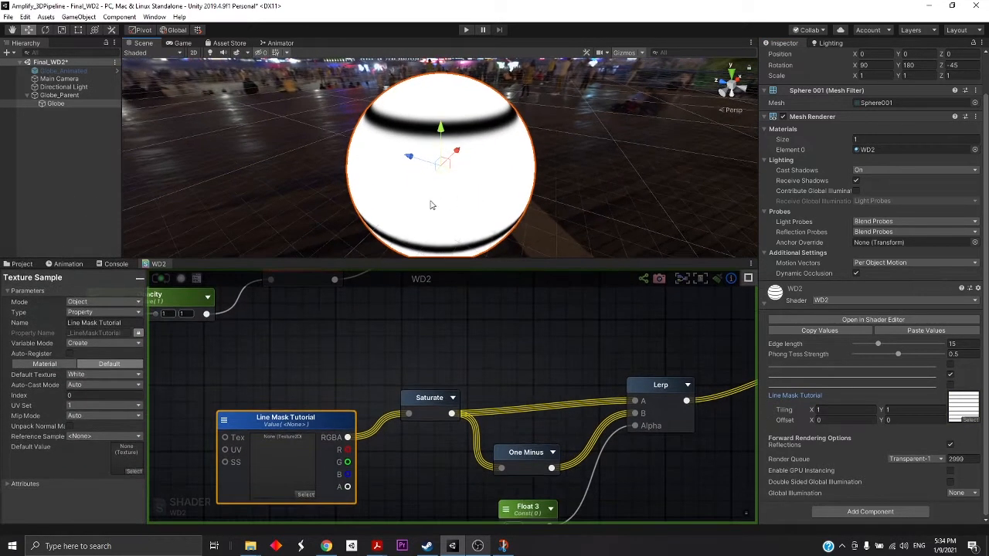
left_click_drag(432, 205, 545, 154, "alt")
left_click(809, 412)
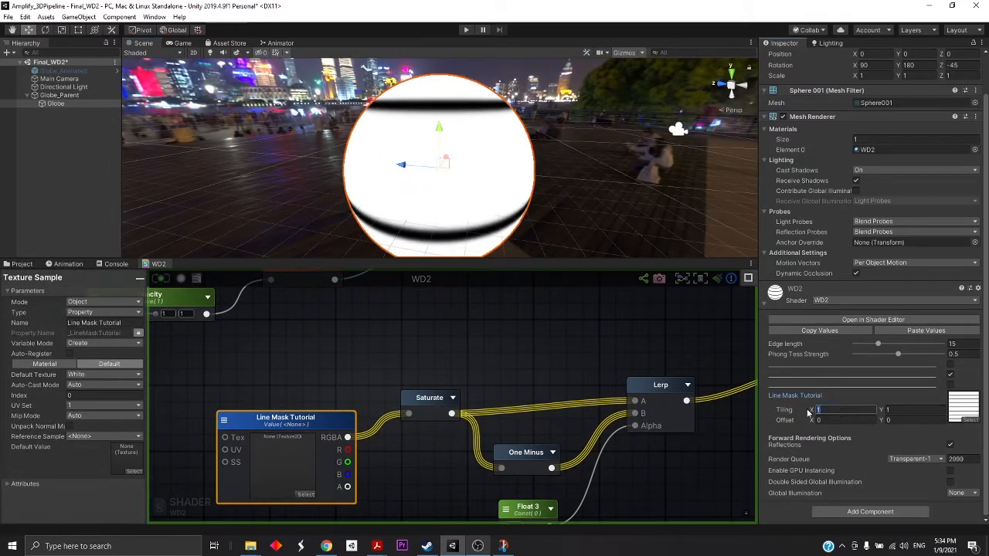
type("6")
key("Tab")
type("6")
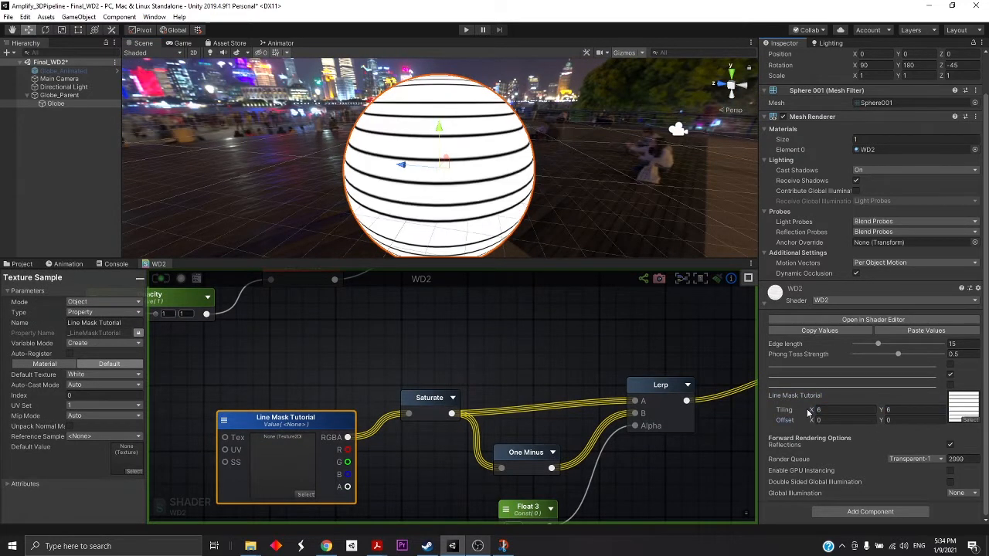
scroll(562, 179, "down", 1)
scroll(561, 178, "up", 3)
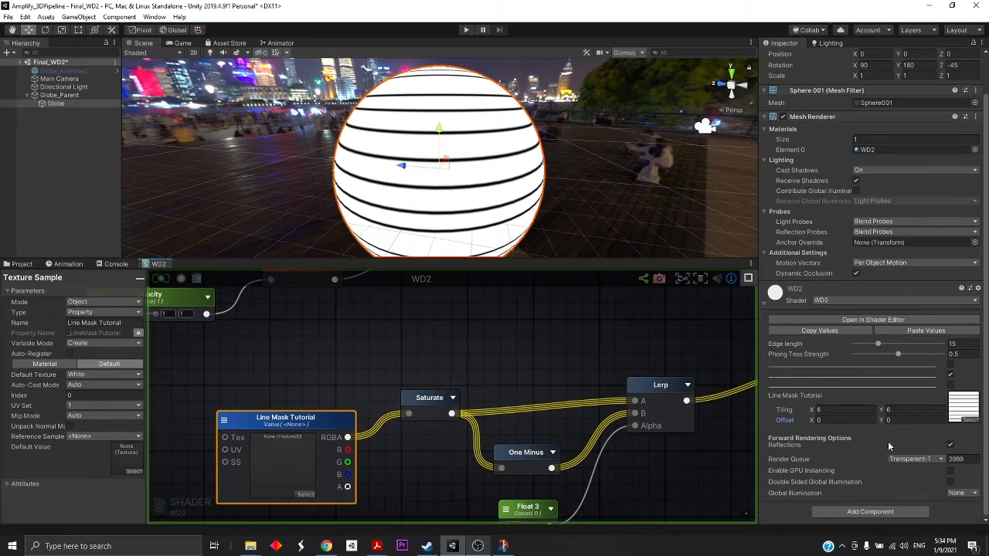
Convert the Float 3 node from a constant to a property, place it below One Minus and update the shader.
middle_click_drag(559, 449, 548, 374)
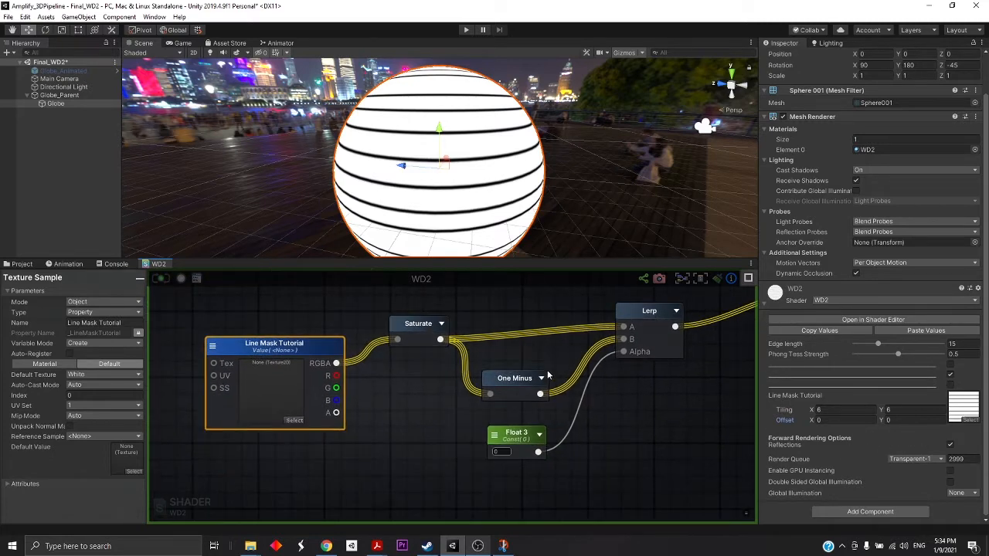
left_click_drag(513, 446, 501, 444)
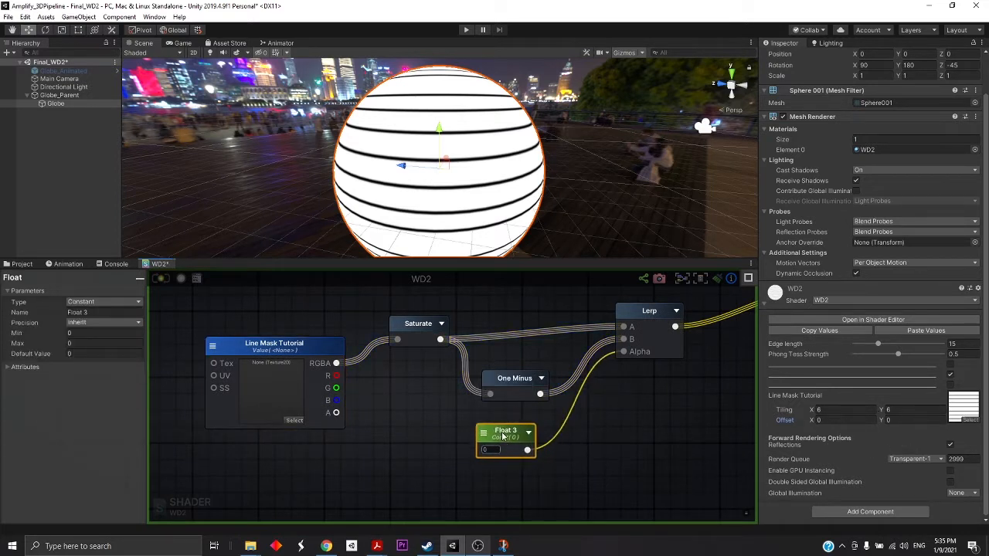
left_click_drag(503, 437, 524, 431)
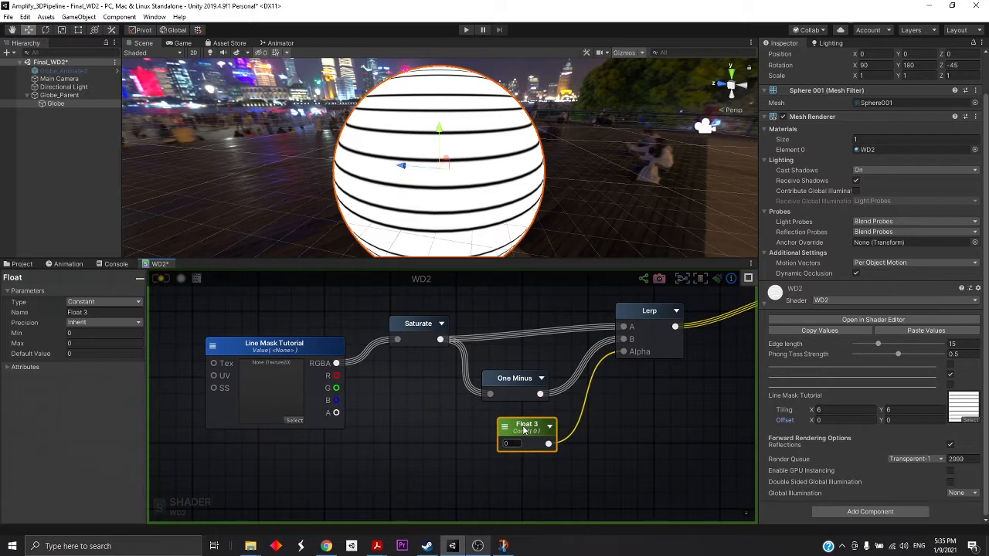
left_click_drag(274, 357, 277, 352)
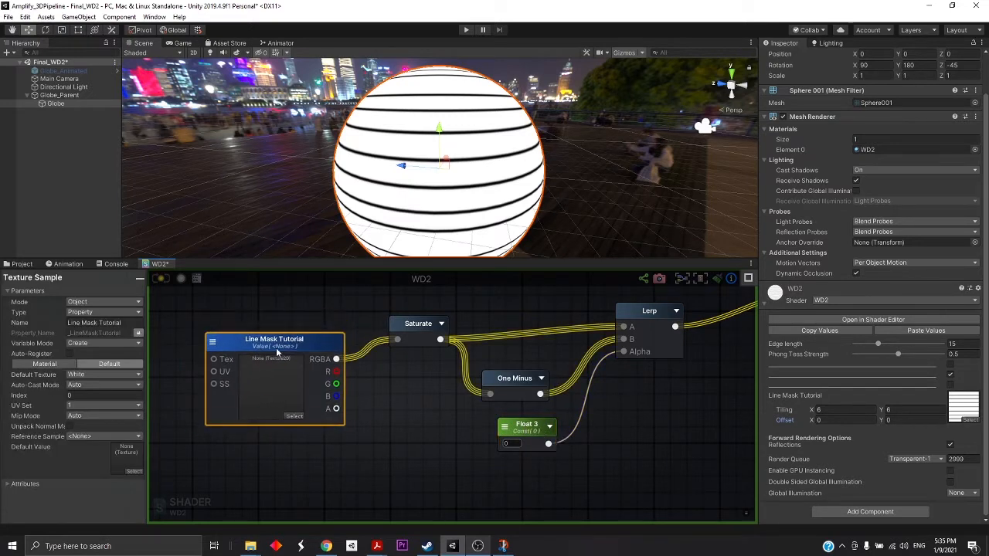
left_click_drag(525, 435, 524, 436)
left_click(503, 429)
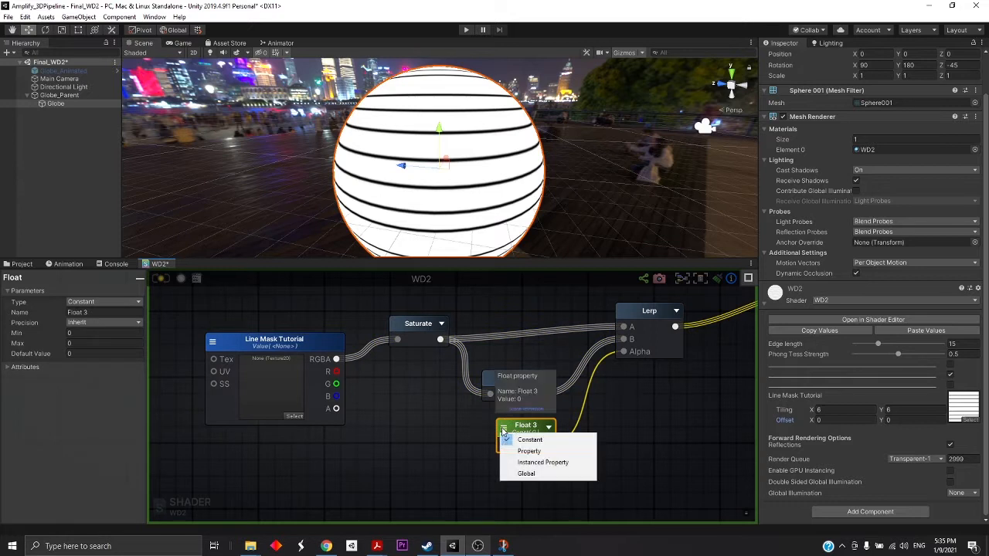
left_click(530, 452)
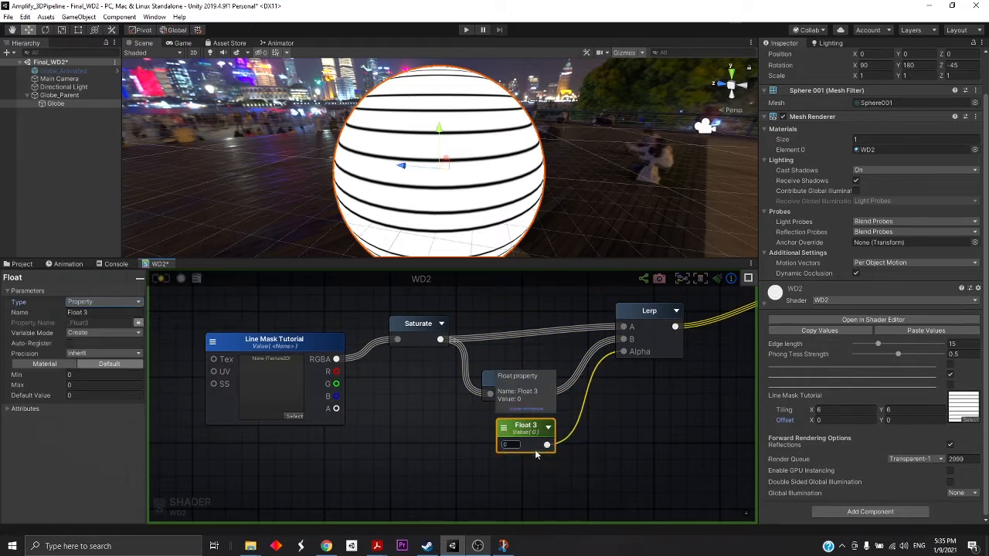
left_click_drag(531, 447, 516, 449)
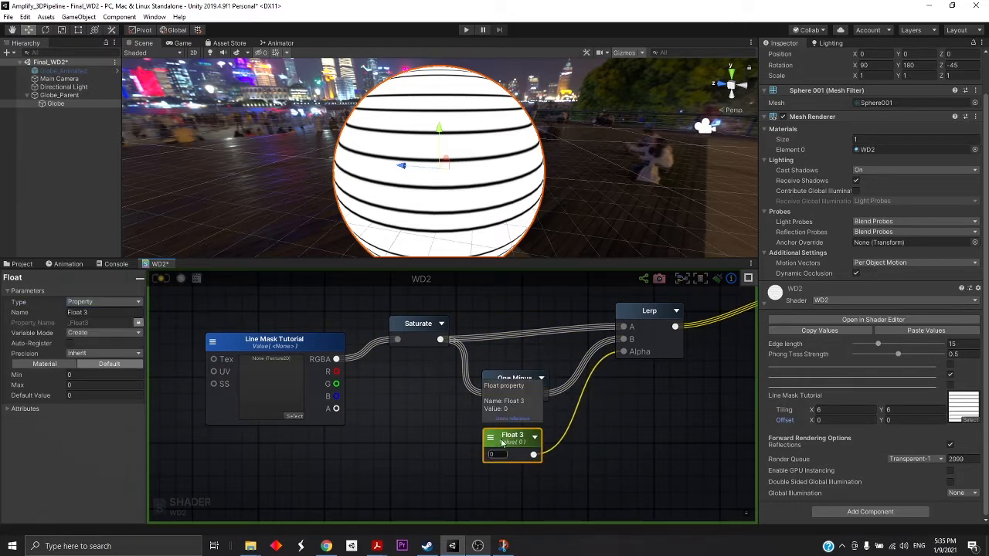
left_click(491, 437)
left_click(511, 461)
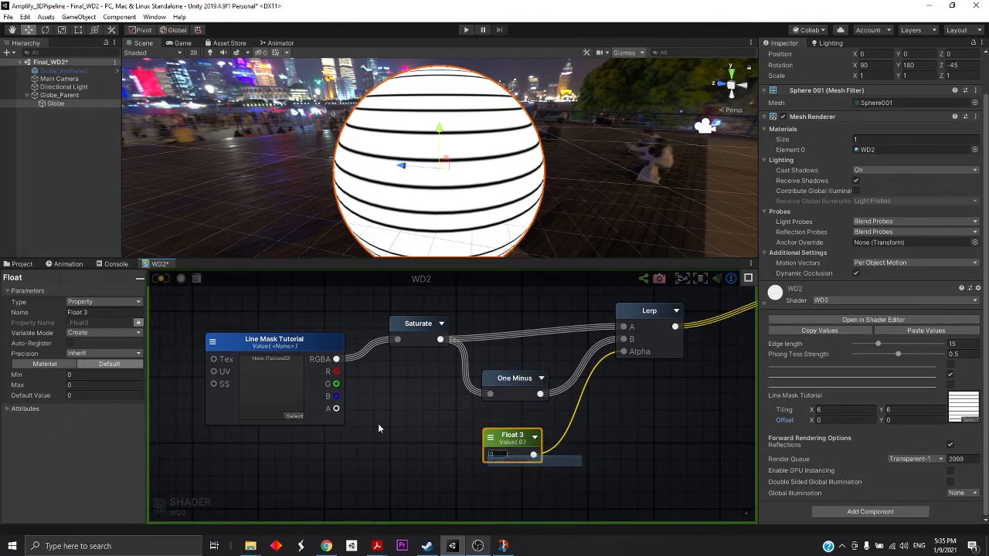
left_click(161, 279)
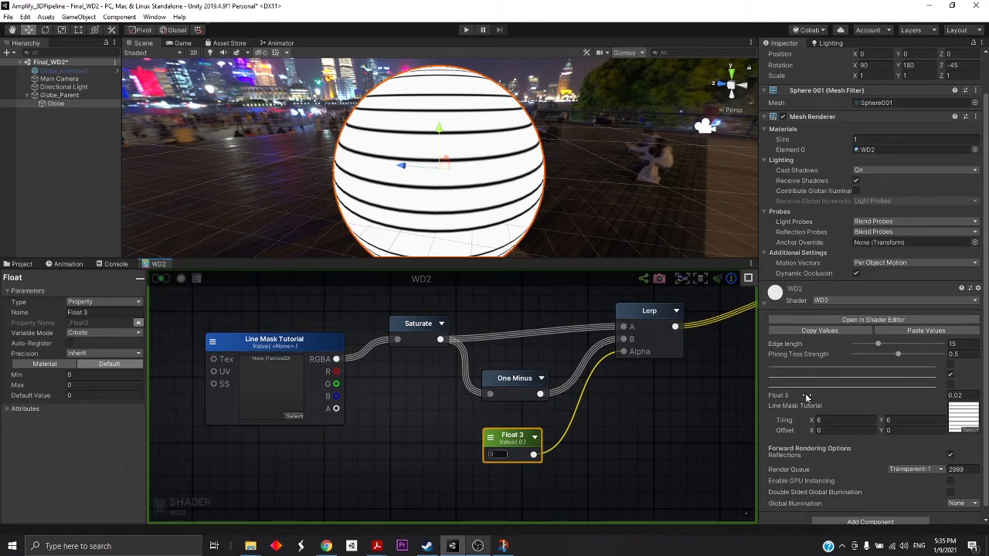
Test the material's Float 3 value at 0 and 1, and scrub it to 0.46.
left_click(958, 396)
type("0")
type("1")
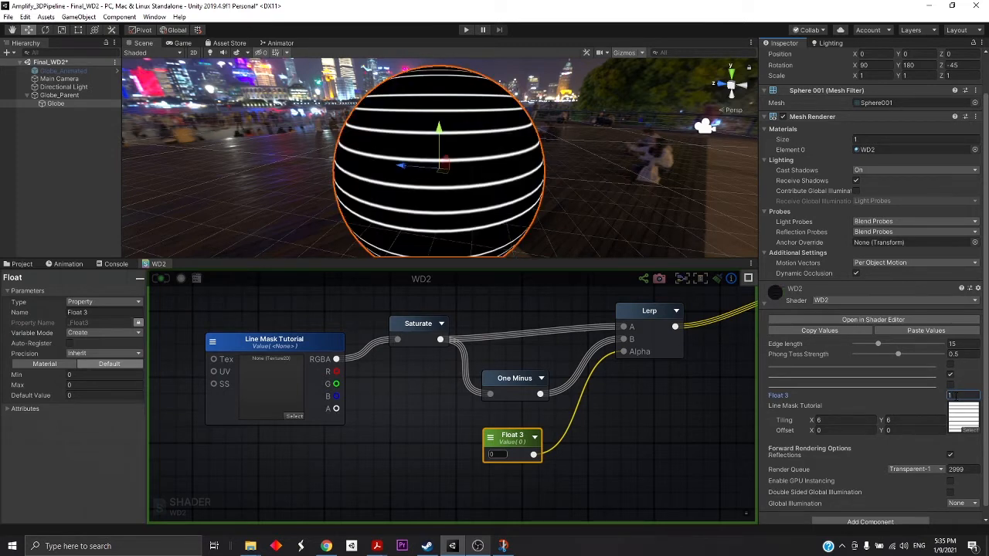
mouse_move(818, 399)
left_mouse_down()
mouse_move(805, 397)
mouse_move(830, 400)
mouse_move(812, 400)
left_mouse_up()
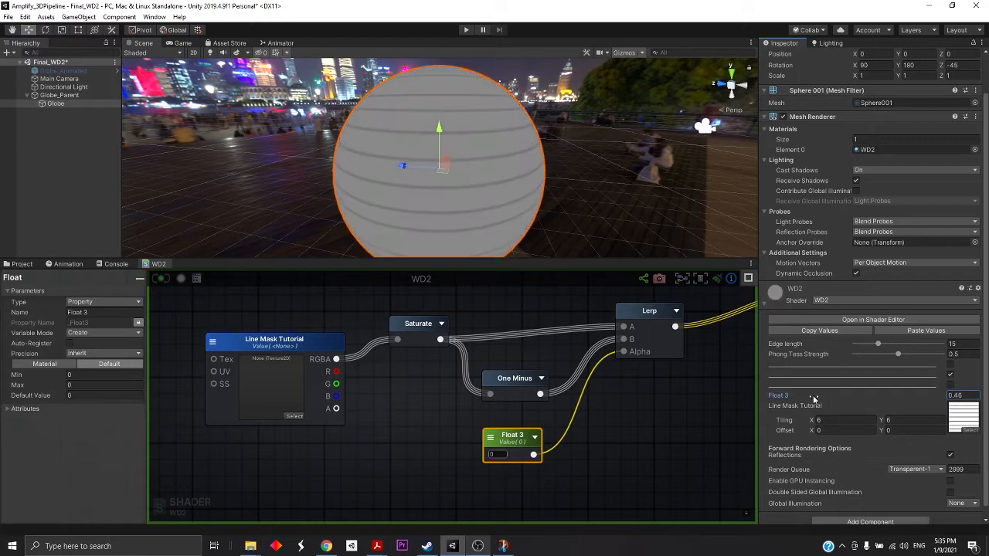
Give the Float 3 node a maximum of 1 to make it a slider, and update the shader.
mouse_move(514, 438)
left_mouse_down()
mouse_move(519, 448)
mouse_move(505, 450)
mouse_move(511, 441)
mouse_move(493, 435)
mouse_move(512, 449)
left_mouse_up()
left_click(322, 428)
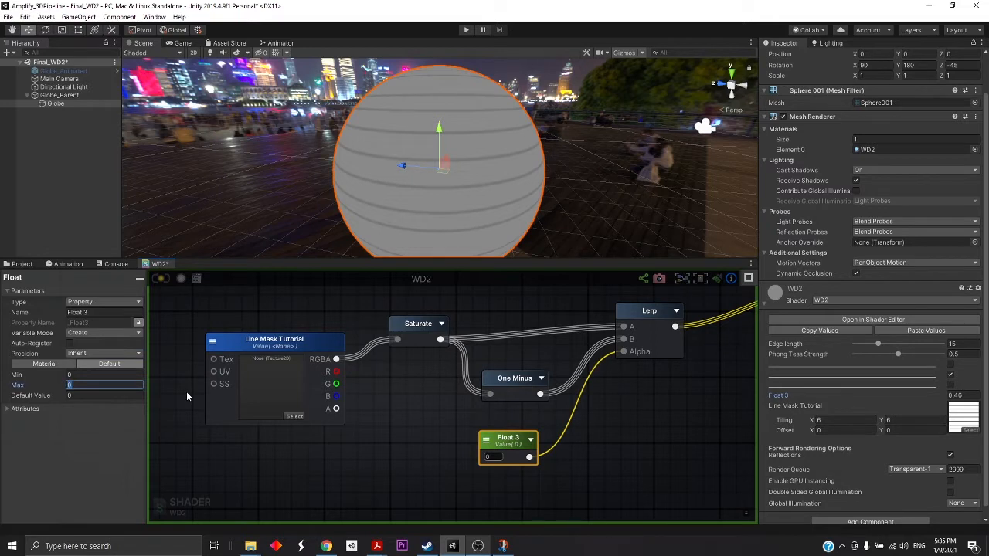
type("1")
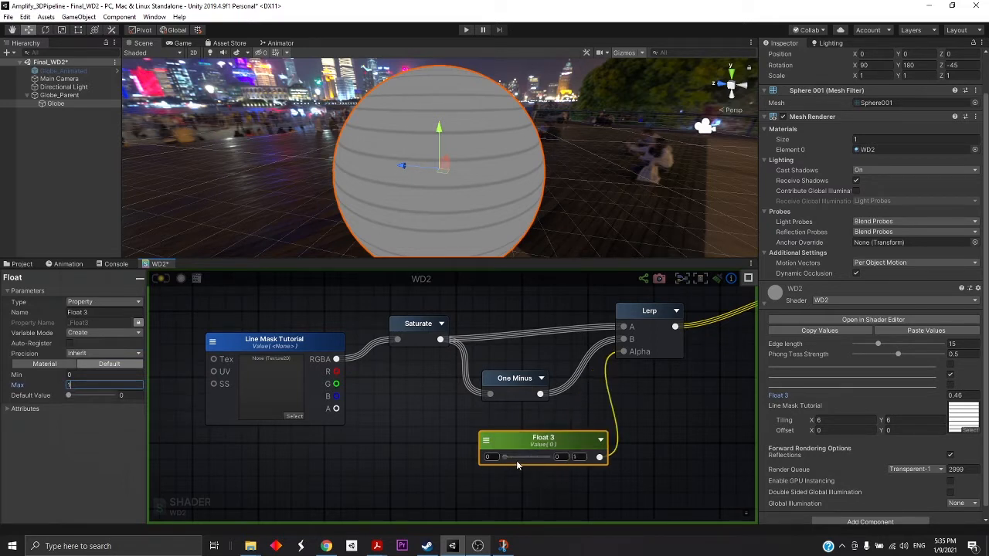
left_click_drag(528, 444, 538, 453)
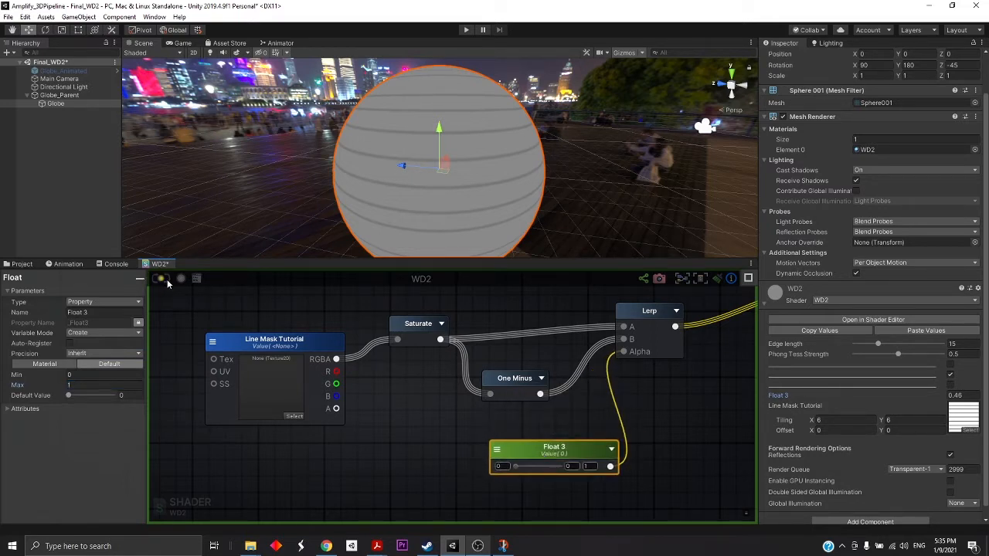
left_click(167, 281)
Slide the material's Float 3 value to 0 and back up to 1, lowering the Line Mask Tutorial node slightly.
left_click_drag(896, 396, 826, 405)
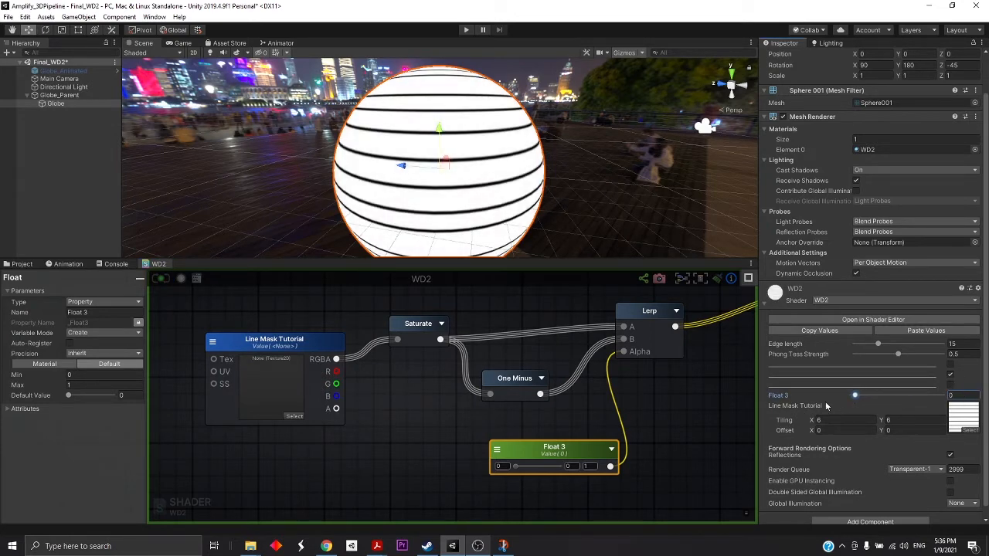
left_click_drag(282, 339, 292, 361)
left_click_drag(855, 397, 975, 403)
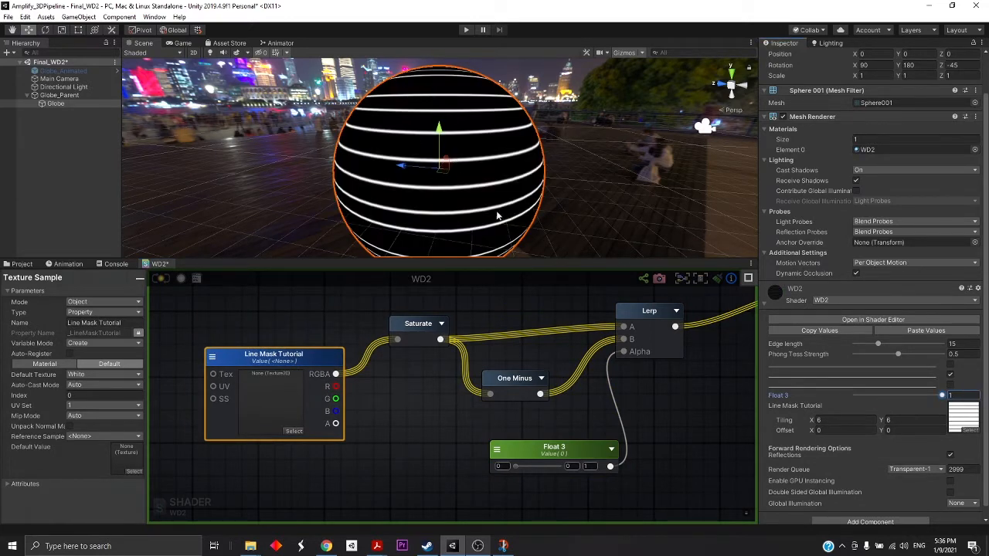
Disconnect the Lerp output from the output node's Debug input and update the shader.
left_click_drag(529, 265, 564, 204)
scroll(674, 328, "down", 5)
middle_click_drag(700, 306, 628, 327)
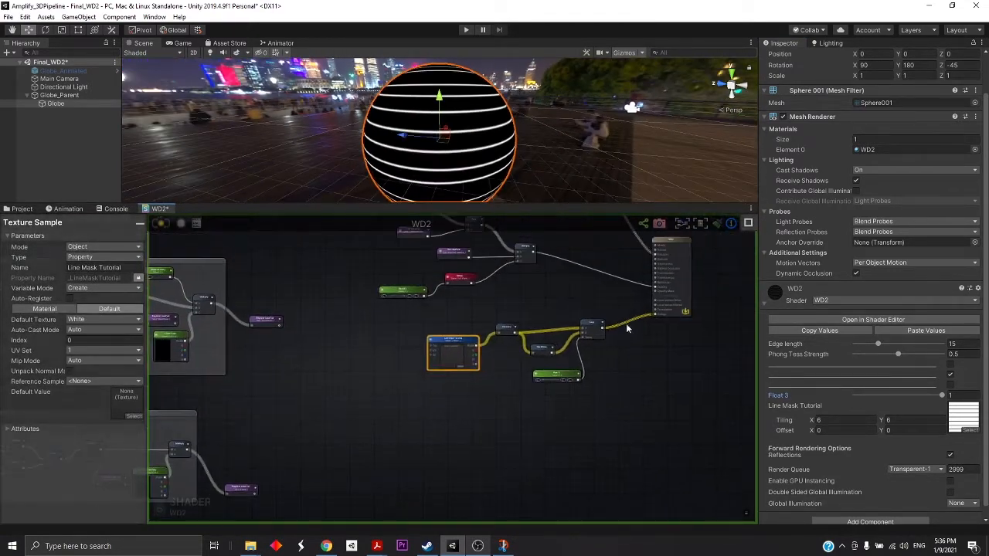
scroll(654, 310, "up", 5)
left_click_drag(651, 308, 647, 393)
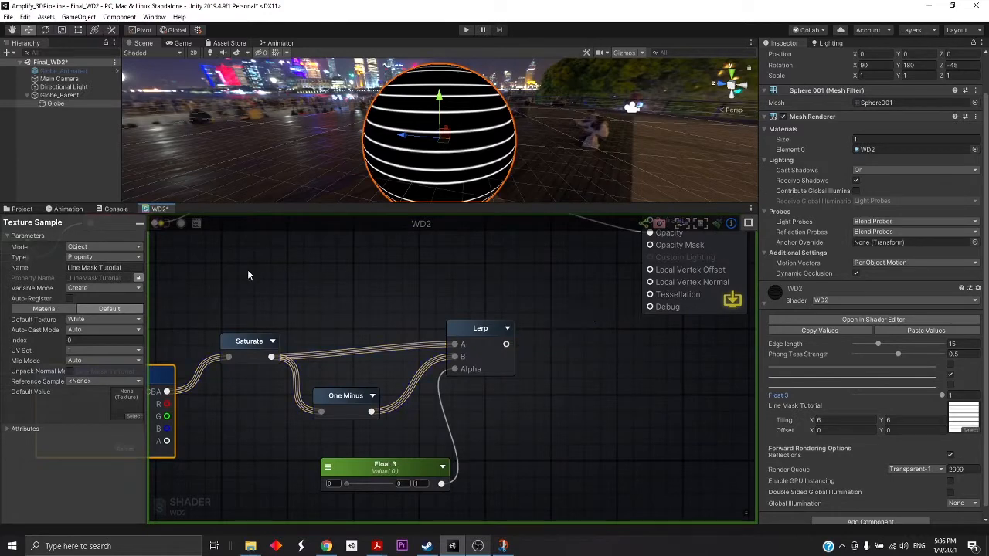
left_click(156, 223)
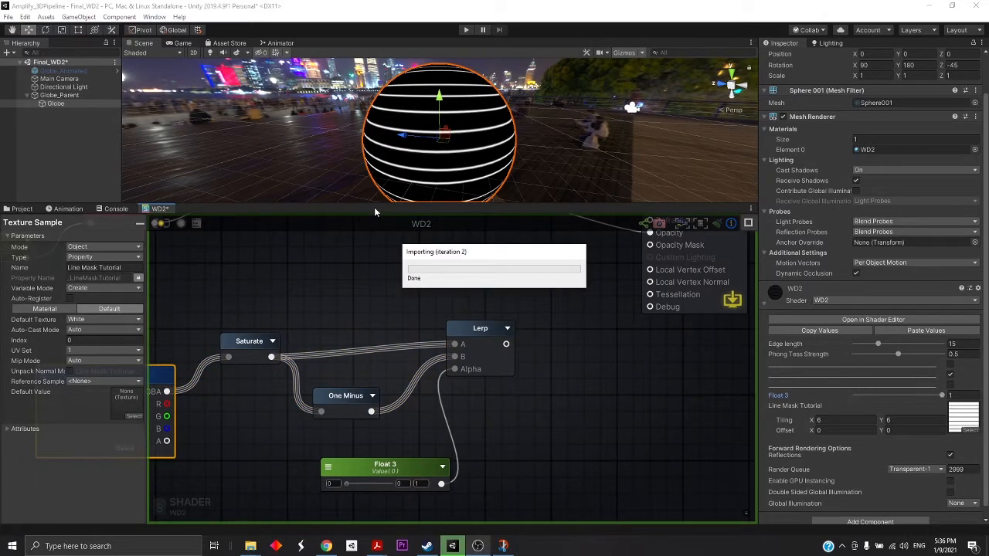
left_click(486, 255)
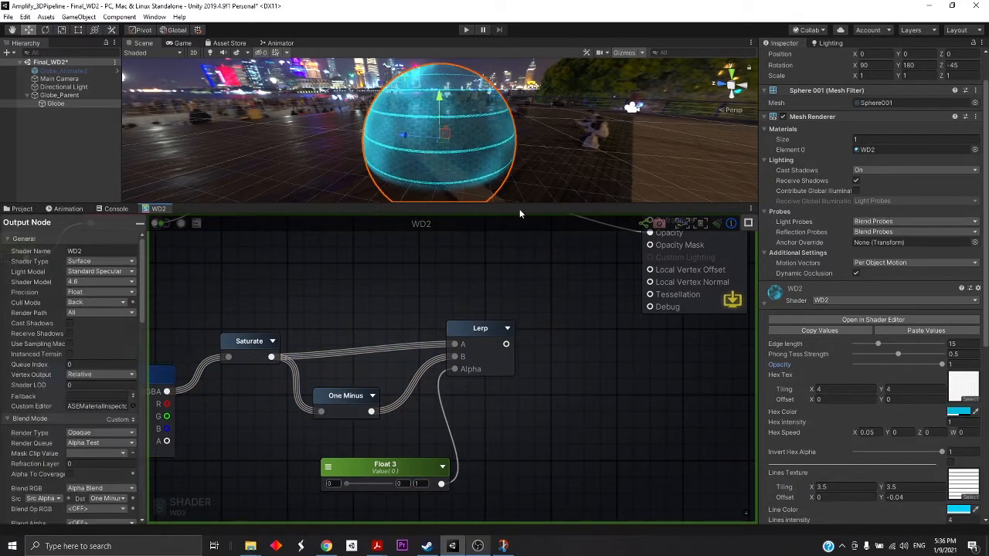
Enlarge the graph area and move the five tutorial nodes together down and left, away from the WD2 output node.
left_click_drag(519, 207, 499, 90)
scroll(465, 286, "down", 5)
scroll(473, 283, "up", 5)
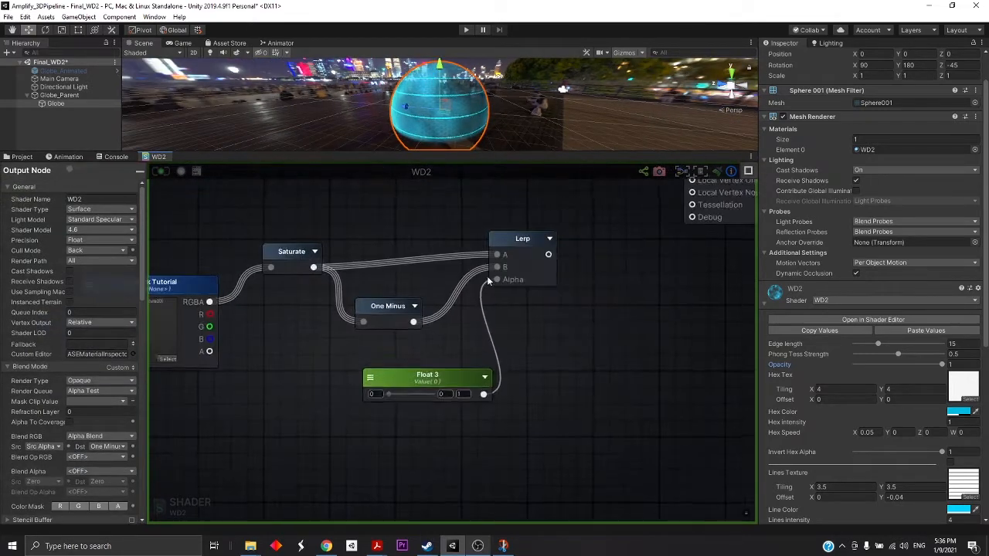
scroll(481, 275, "down", 4)
middle_click_drag(480, 275, 533, 266)
left_click_drag(268, 237, 579, 399)
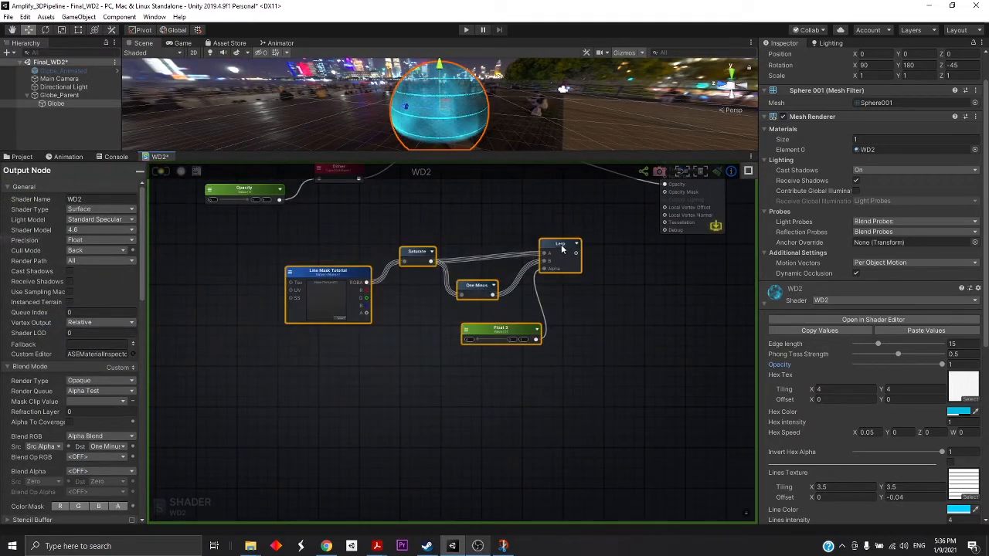
left_click_drag(561, 248, 492, 342)
left_click(609, 378)
Shift the Float 3 node left so it sits beneath One Minus.
scroll(543, 349, "up", 2)
scroll(607, 316, "down", 3)
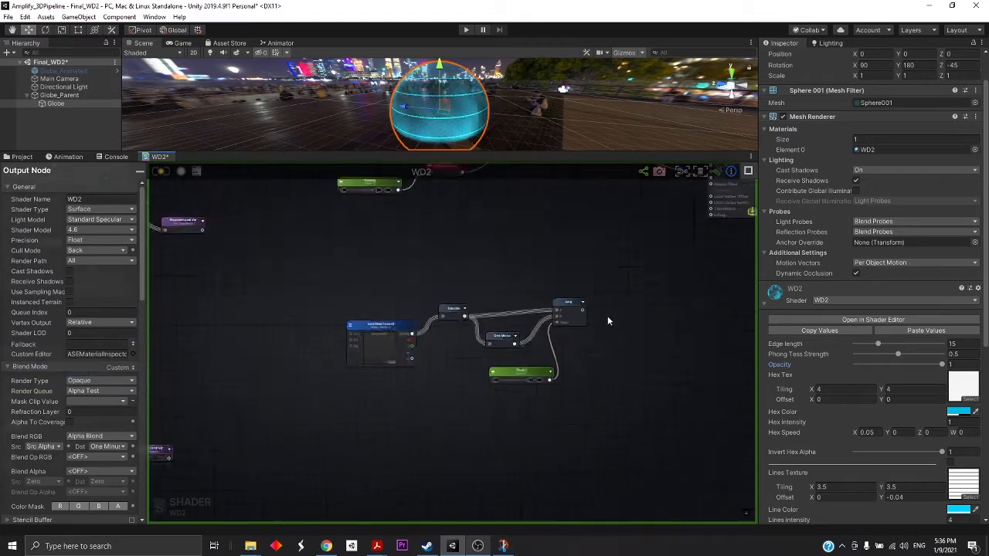
scroll(599, 310, "up", 3)
scroll(454, 406, "up", 1)
left_click_drag(454, 406, 386, 403)
scroll(608, 273, "down", 2)
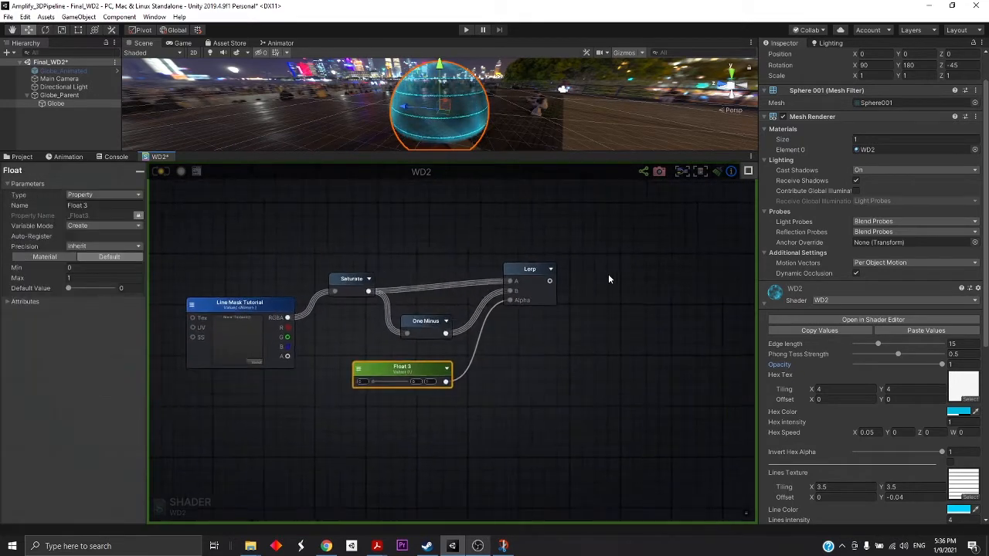
Add a Color property node to the graph and place it above and to the right of the Lerp node.
left_click(529, 272)
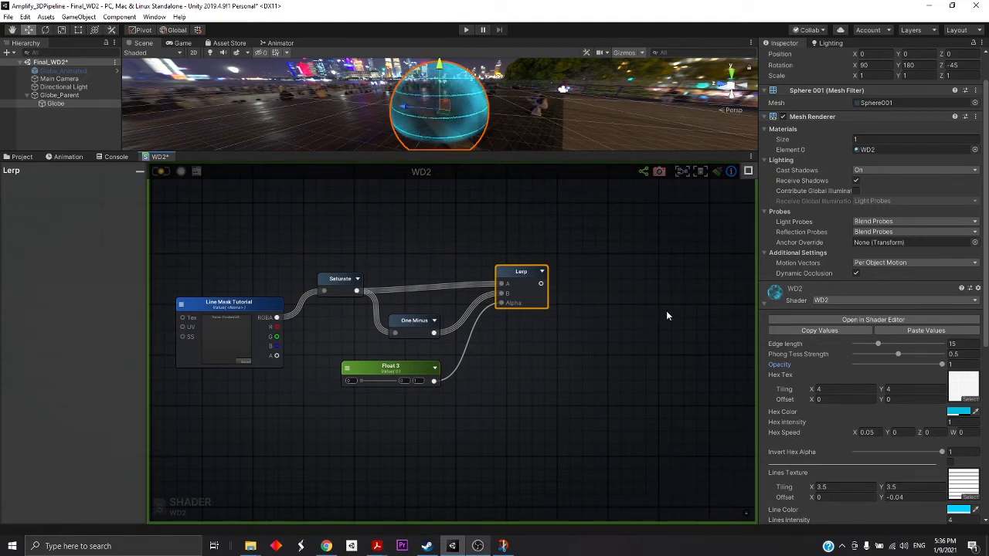
right_click(608, 358)
type("clor")
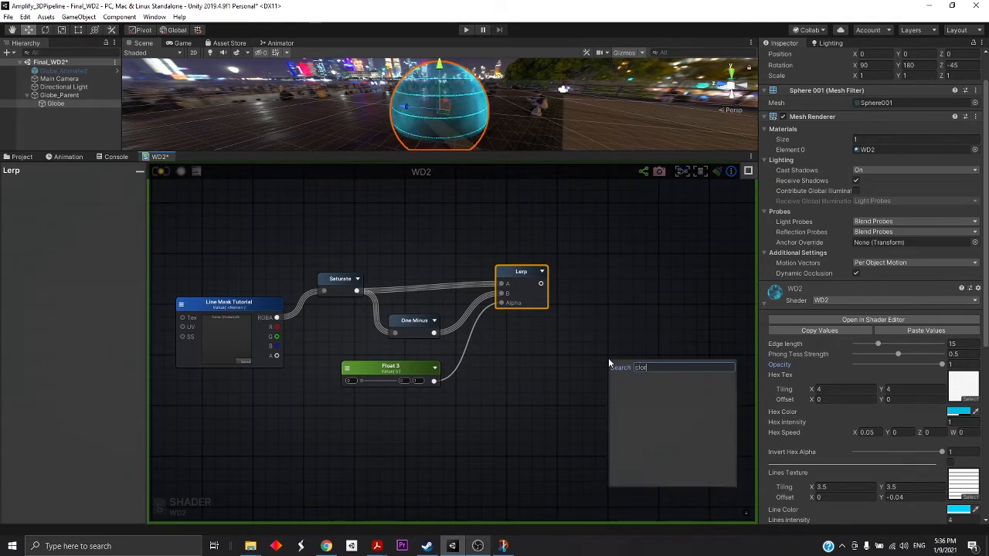
key("BackSpace")
key("BackSpace")
key("BackSpace")
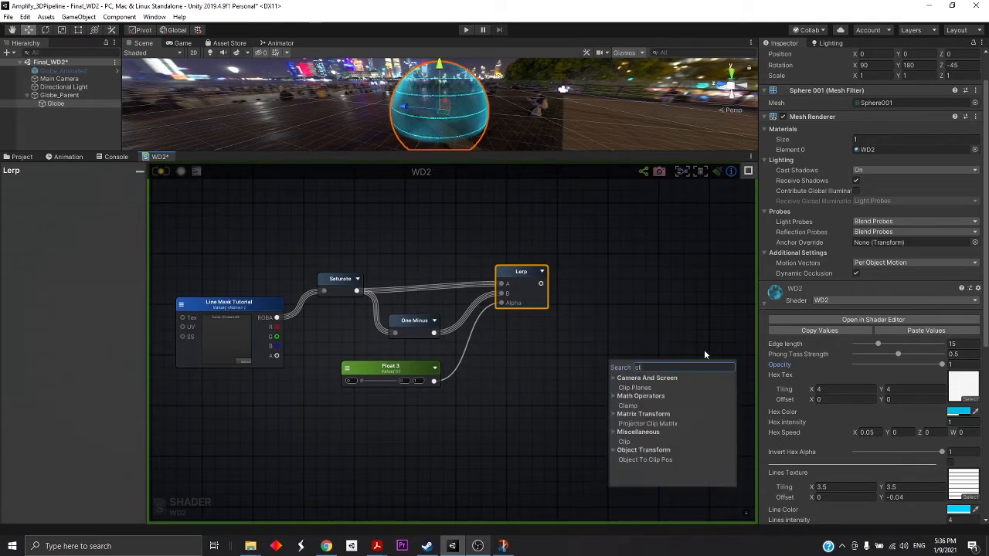
type("olor")
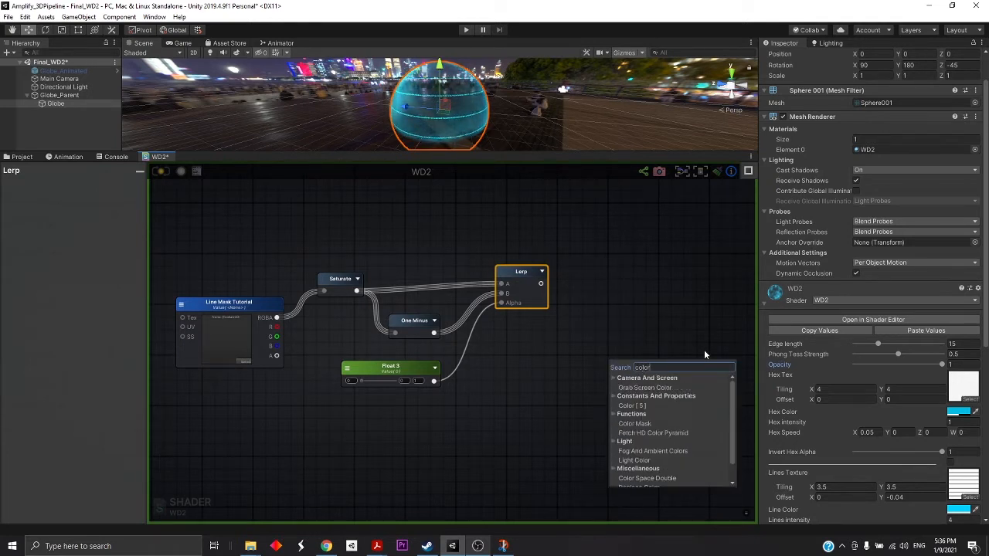
left_click(641, 405)
left_click_drag(645, 367, 612, 217)
left_click(609, 272)
left_click(629, 292)
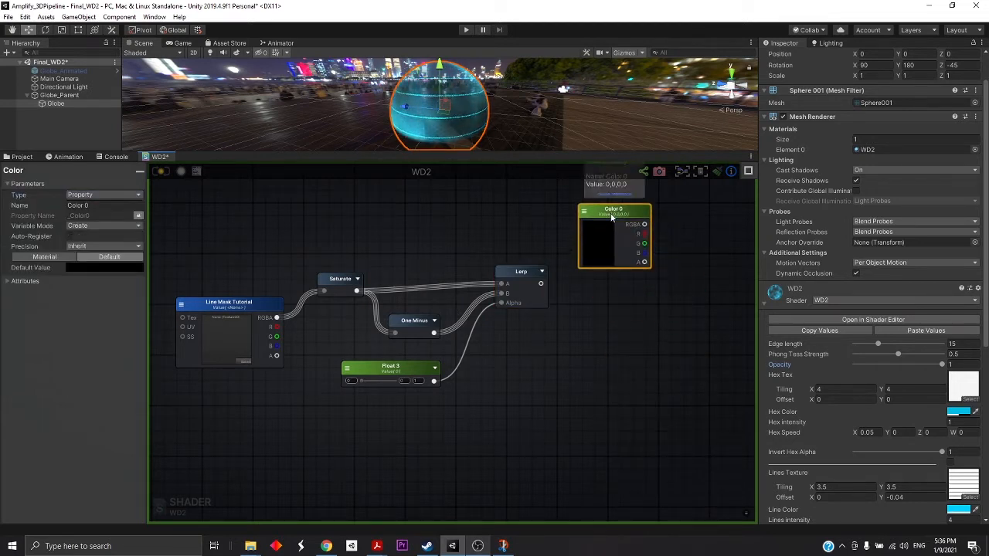
Add a Multiply node to the right of Lerp and move the Color 0 node below the two.
key("m")
left_click(626, 314)
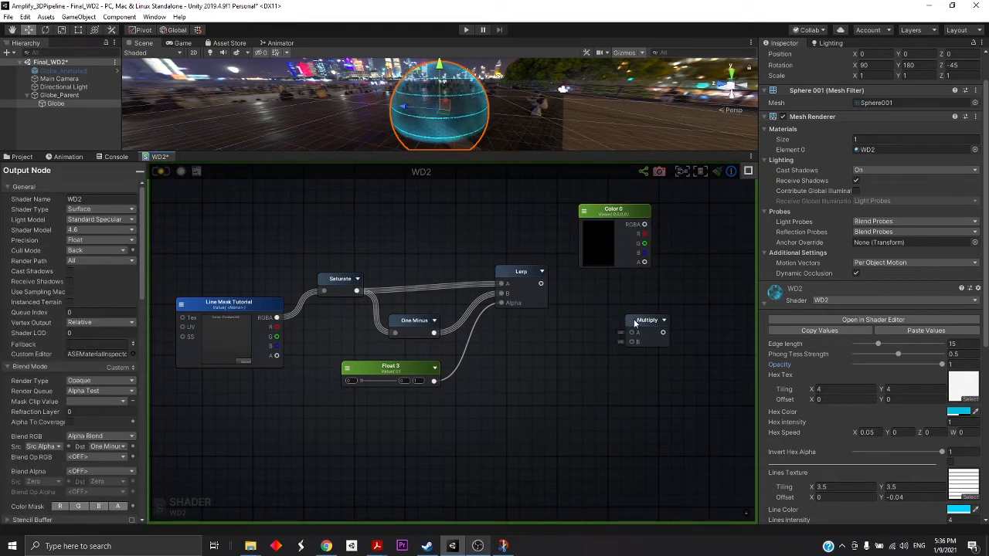
left_click_drag(636, 319, 663, 315)
left_click_drag(618, 224, 586, 365)
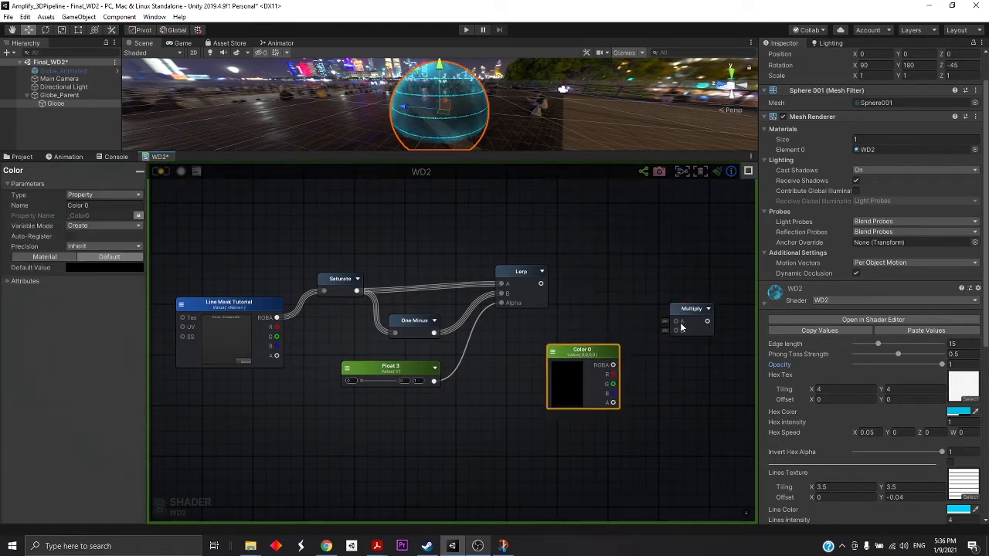
left_click_drag(688, 313, 649, 298)
Wire Lerp into Multiply A, Color 0 RGBA into B and the Multiply output into the output node's Debug input, and update the shader.
left_click_drag(541, 283, 564, 295)
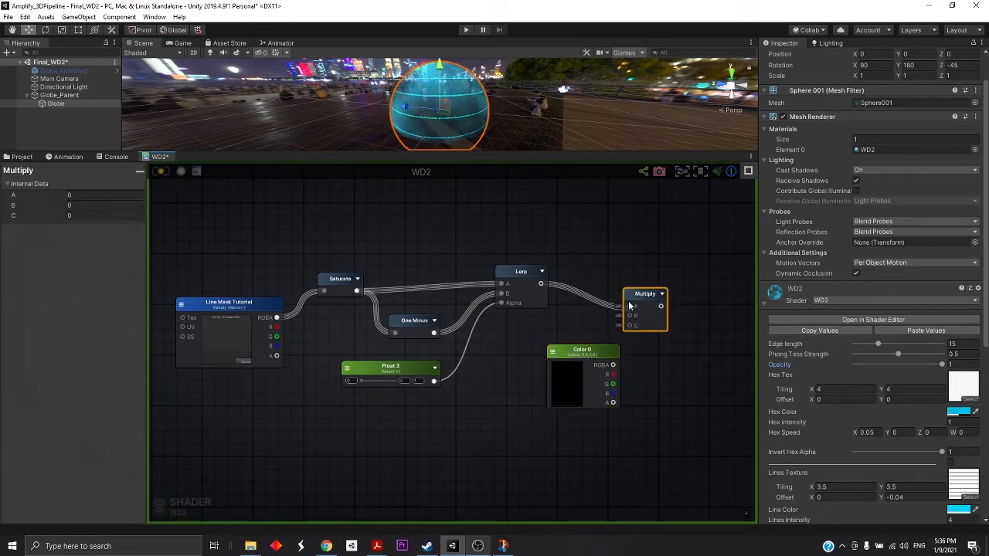
left_click_drag(629, 306, 630, 307)
left_click_drag(589, 353, 626, 315)
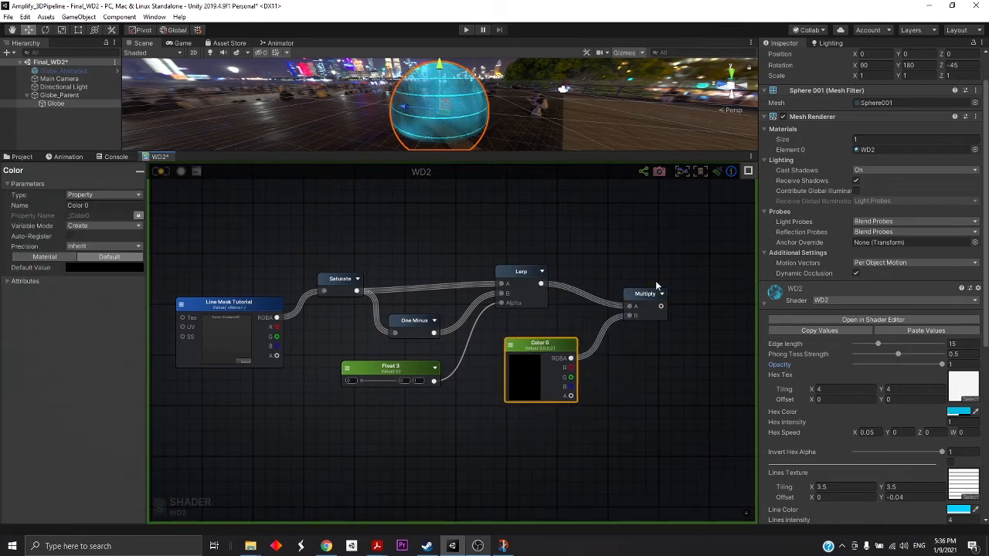
scroll(582, 321, "down", 3)
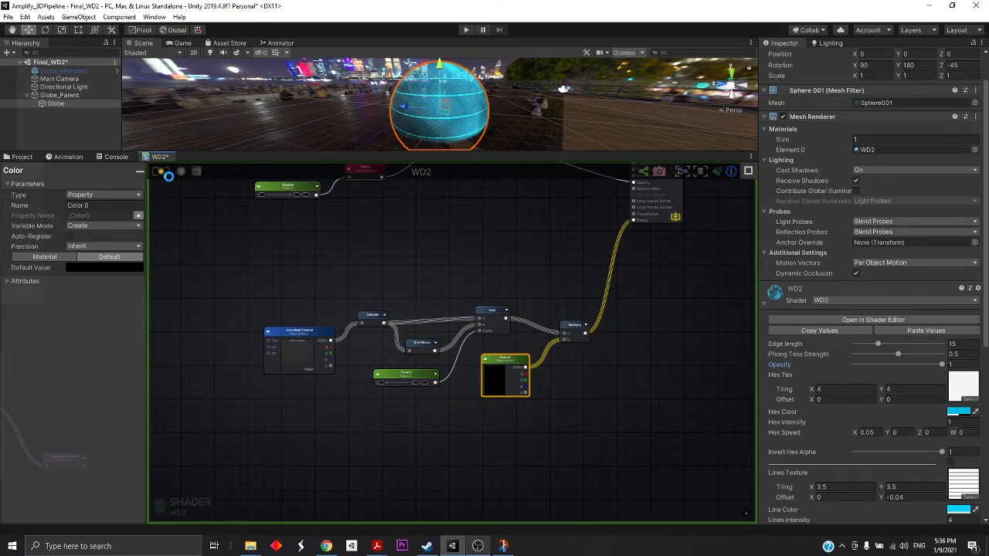
left_click(162, 171)
Enlarge the scene view and set the material's Color 0 to magenta and Float 3 to 1.
left_click_drag(448, 157, 457, 357)
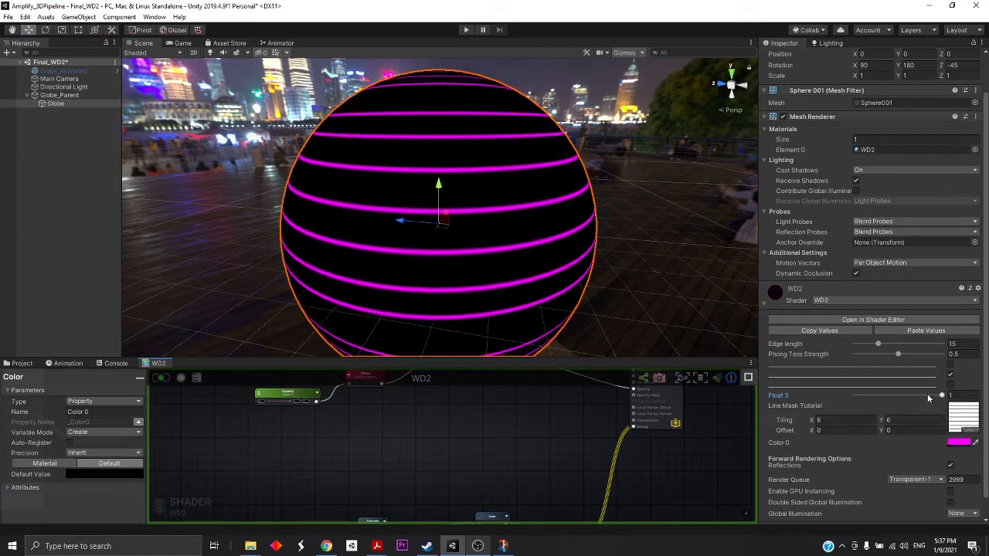
mouse_move(941, 398)
left_mouse_down()
mouse_move(817, 386)
mouse_move(942, 395)
left_mouse_up()
Try the Default-Particle texture in the material's Line Mask Tutorial slot, and restore Noisy Lines.
left_click(969, 430)
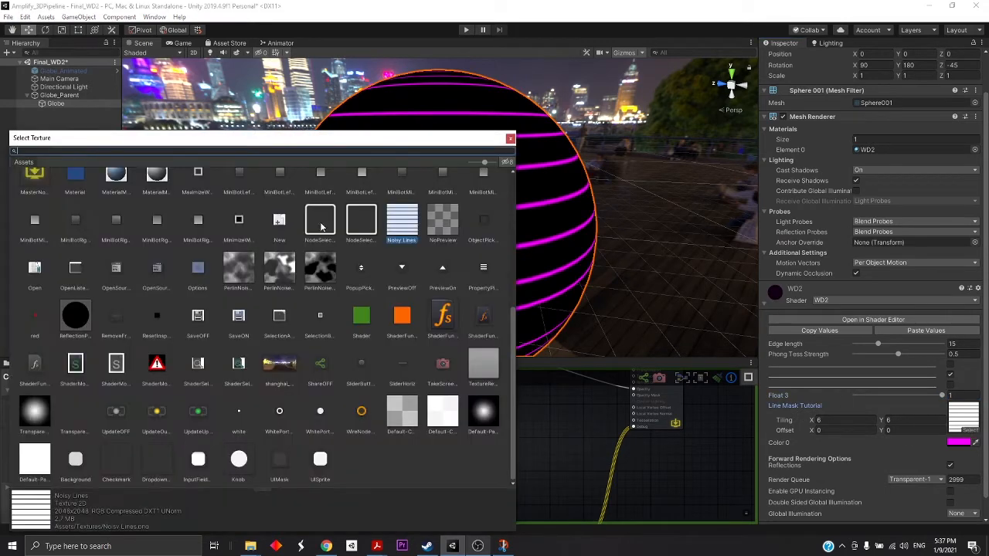
left_click(478, 413)
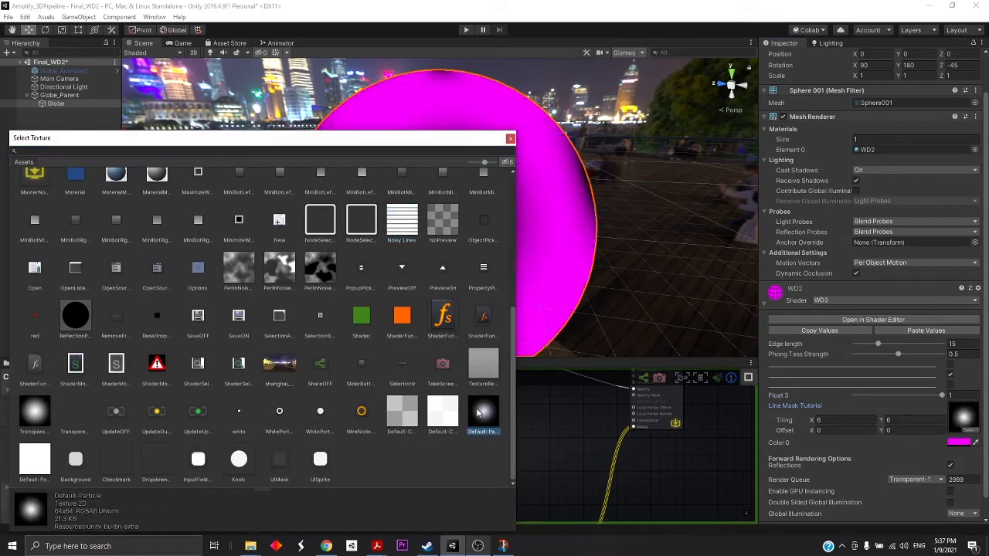
left_click(510, 138)
left_click_drag(942, 396, 965, 432)
left_click(966, 431)
left_click(401, 220)
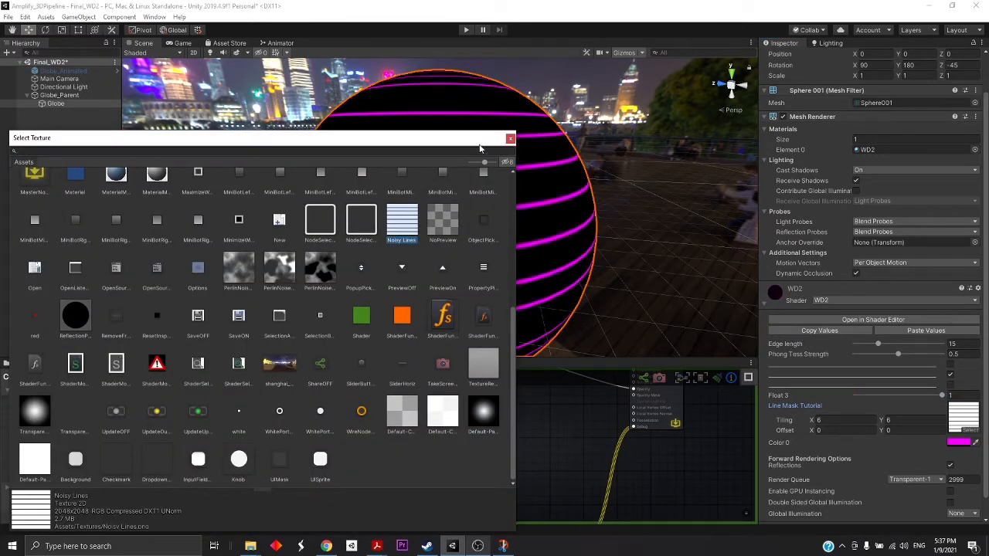
left_click(510, 140)
Change the material's Color 0 to yellow.
left_click(959, 443)
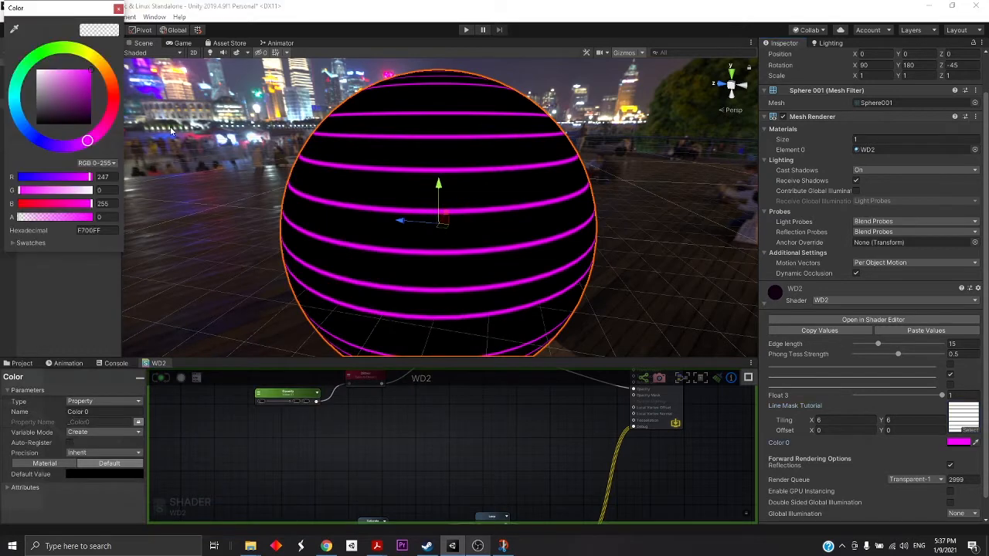
left_click_drag(105, 136, 91, 51)
left_click(117, 9)
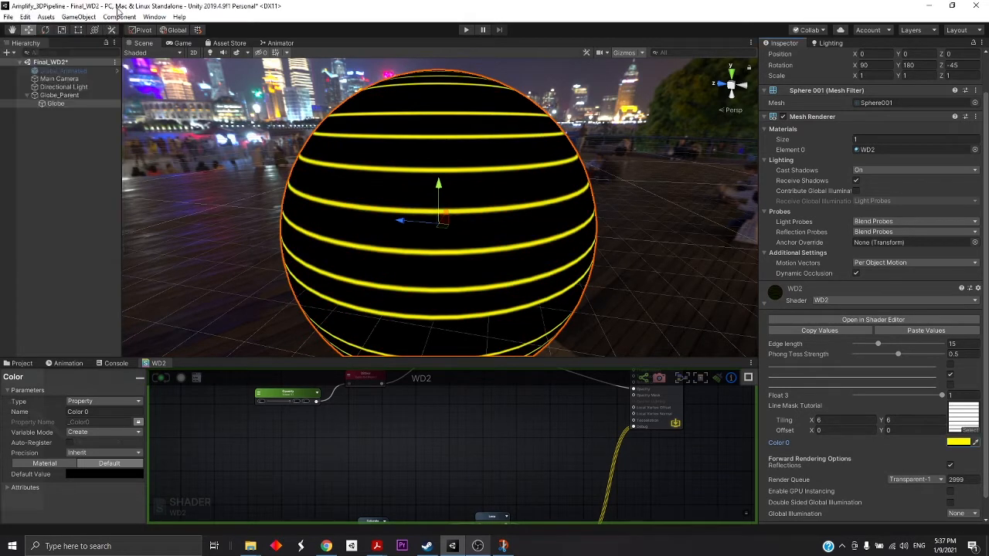
Enlarge the graph area and delete the Multiply and Color 0 nodes.
left_click_drag(350, 358, 350, 175)
scroll(556, 341, "up", 4)
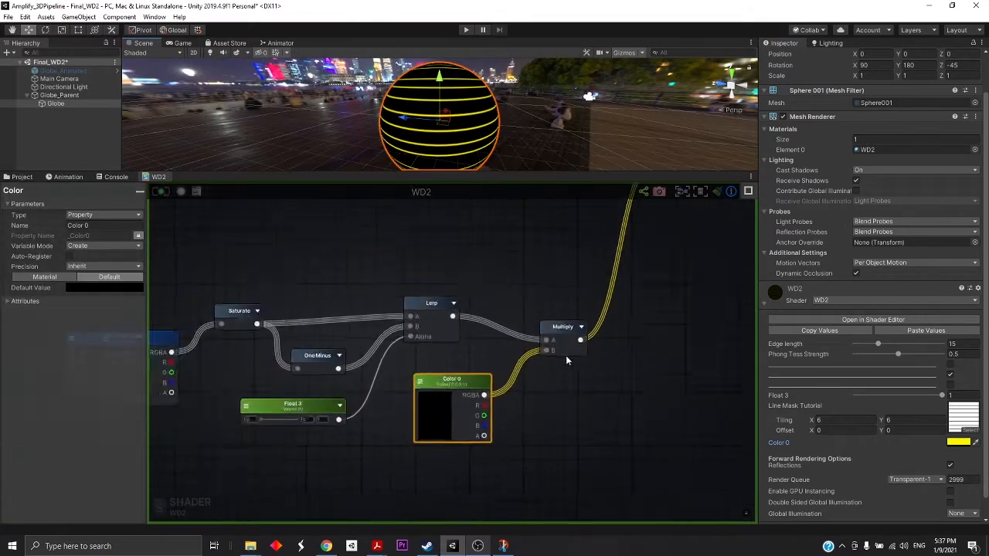
left_click(559, 325)
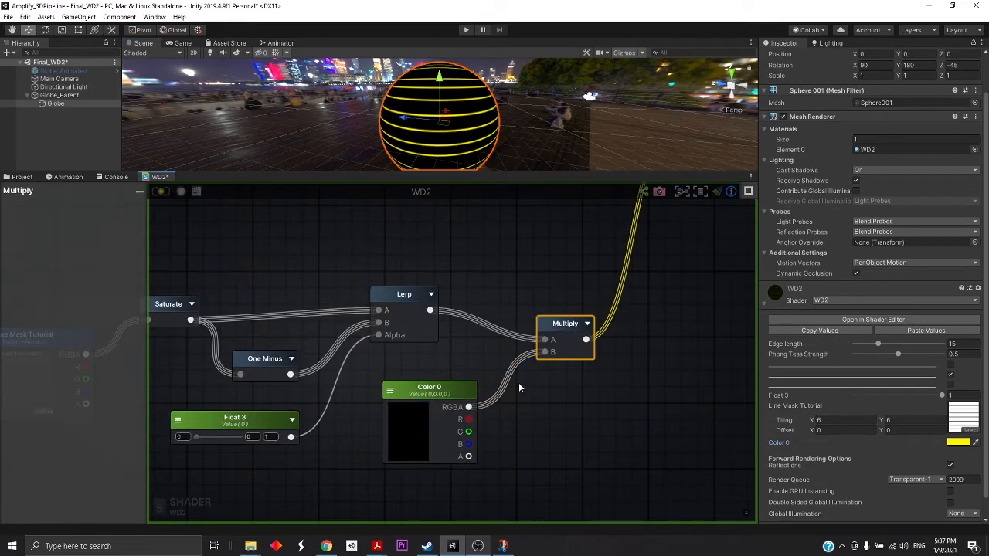
scroll(495, 340, "down", 1)
scroll(487, 329, "down", 2)
middle_click_drag(487, 328, 484, 291)
left_click(447, 330, "shift")
key("Delete")
Move the five remaining tutorial nodes together farther down and right, away from the rest of the graph.
scroll(451, 330, "down", 5)
middle_click_drag(465, 335, 531, 337)
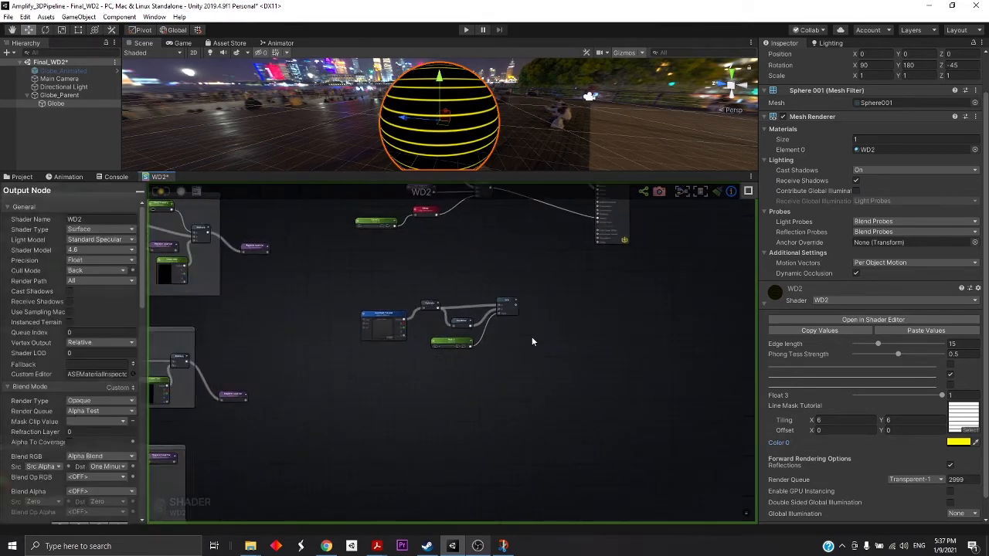
left_click_drag(316, 279, 603, 399)
left_click_drag(382, 315, 436, 442)
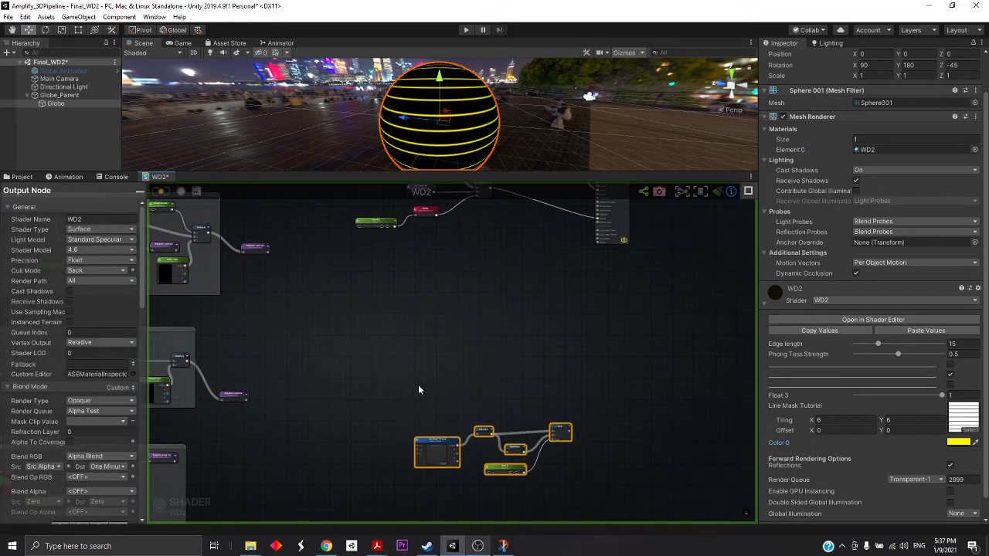
Spread the two Noise Generator nodes in the Noise comment group farther apart vertically.
scroll(419, 383, "down", 4)
middle_click_drag(439, 379, 726, 518)
scroll(381, 301, "up", 10)
middle_click_drag(382, 302, 463, 329)
middle_click_drag(548, 359, 411, 309)
scroll(446, 323, "down", 2)
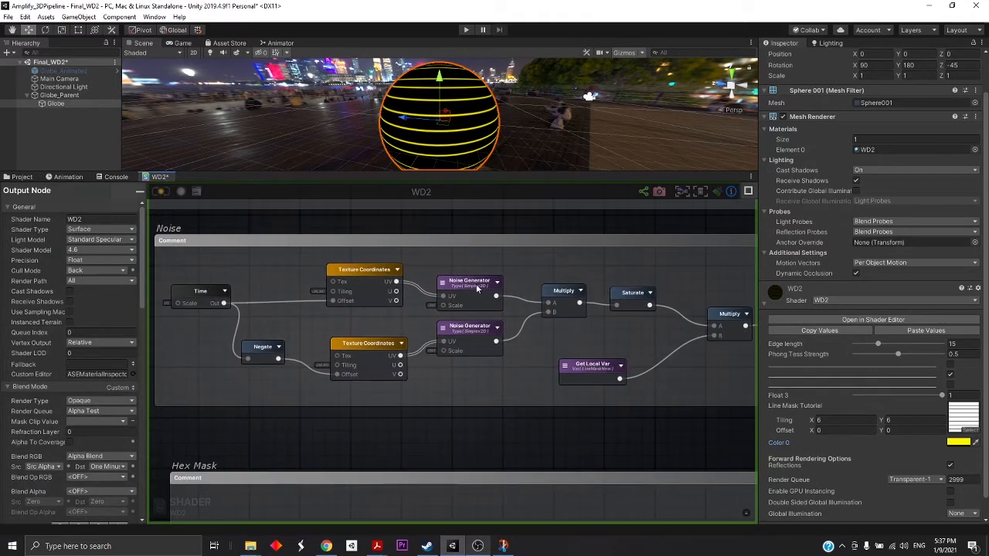
left_click_drag(470, 290, 474, 271)
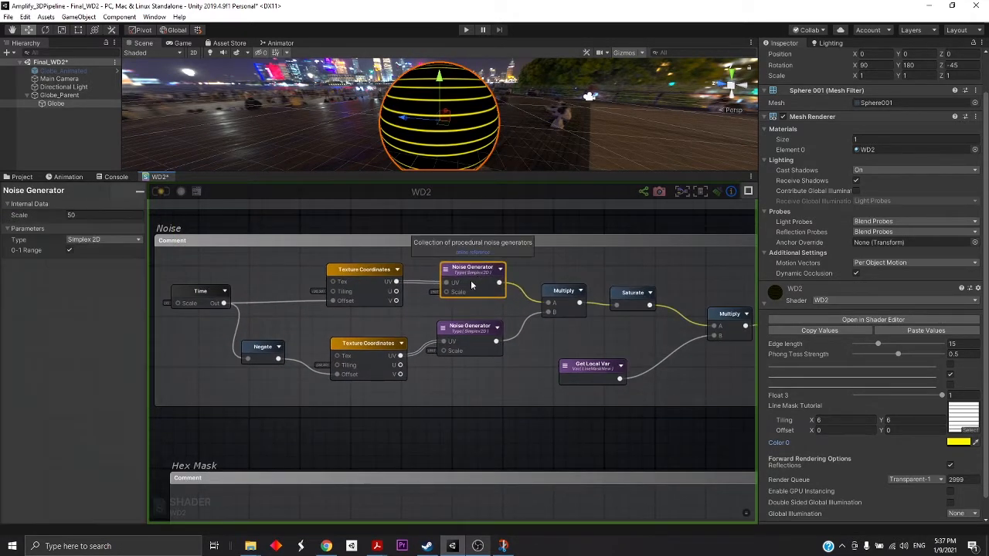
left_click_drag(473, 340, 474, 346)
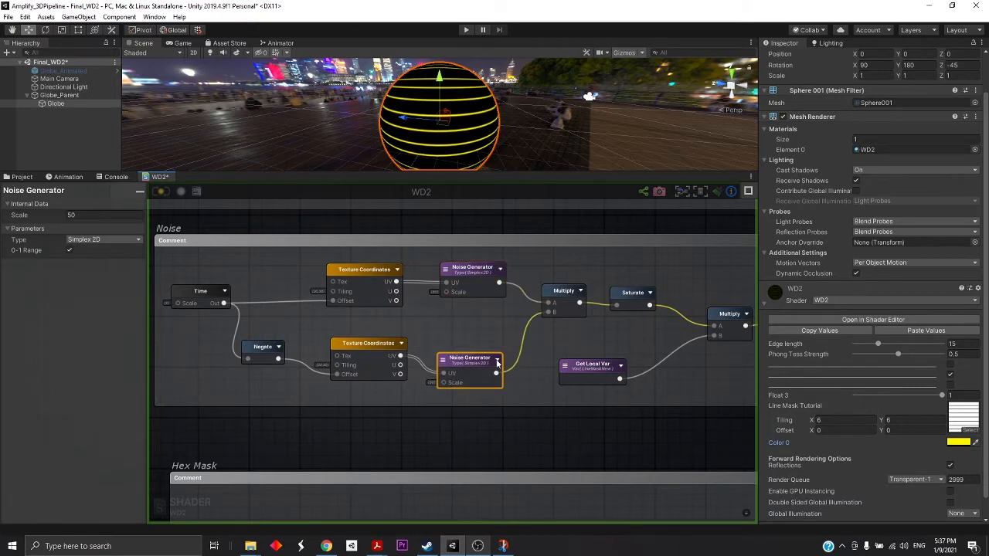
Expand the previews of both Noise Generator nodes and arrange the nodes one above the other.
left_click(498, 360)
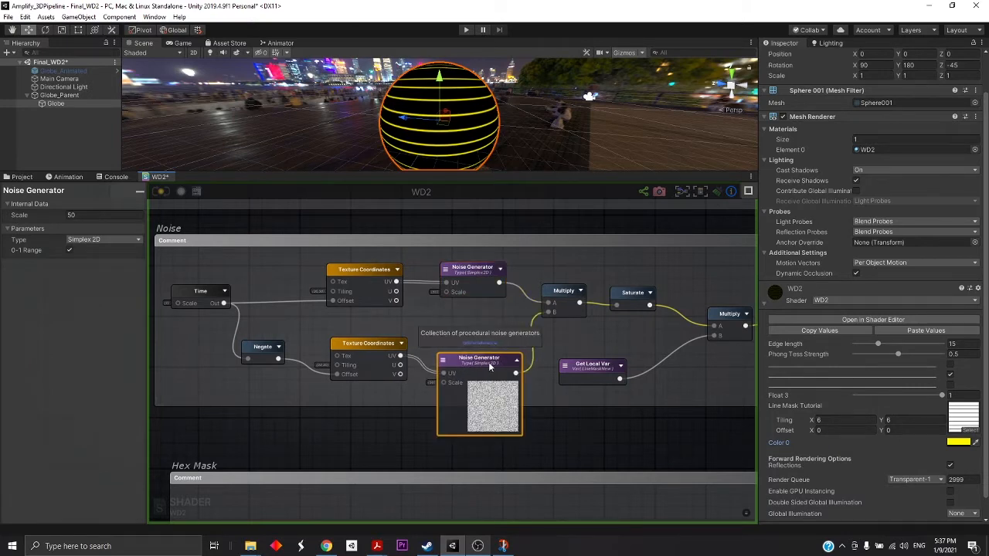
left_click(500, 268)
left_click_drag(489, 273, 476, 252)
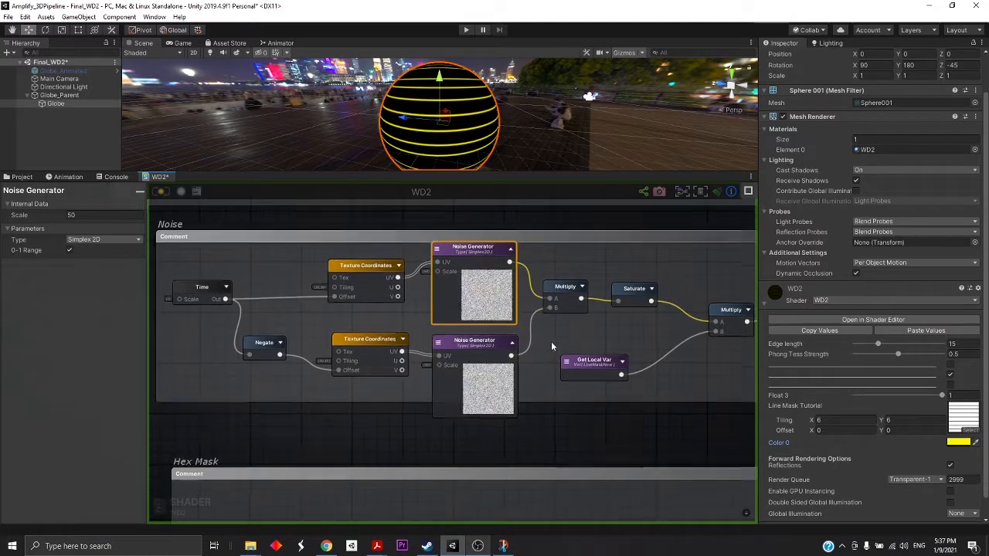
middle_click_drag(551, 343, 578, 332)
left_click(501, 331)
left_click_drag(501, 332, 502, 328)
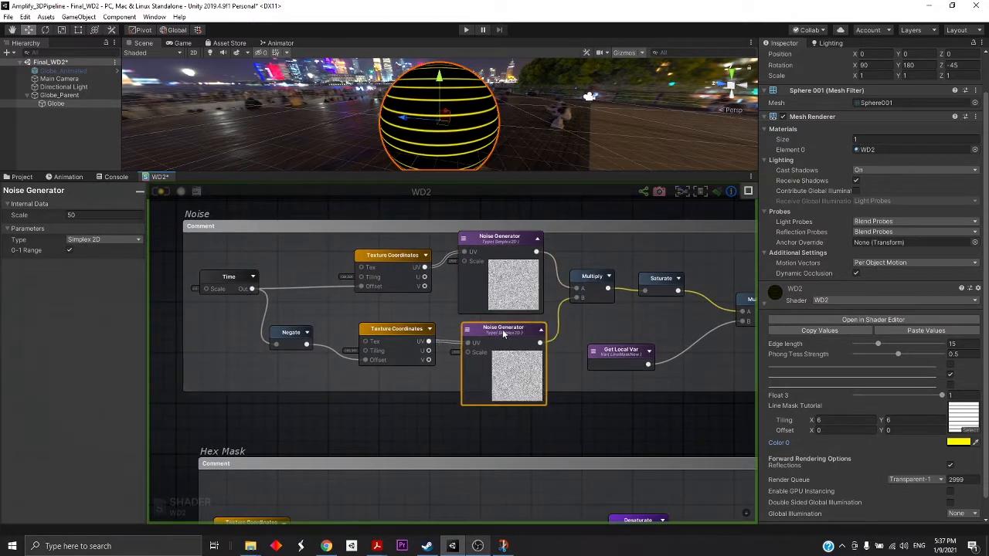
Try the Simplex 3D and Gradient types on the upper Noise Generator node, and return it to Simplex 2D.
left_click(500, 238)
left_click(91, 216)
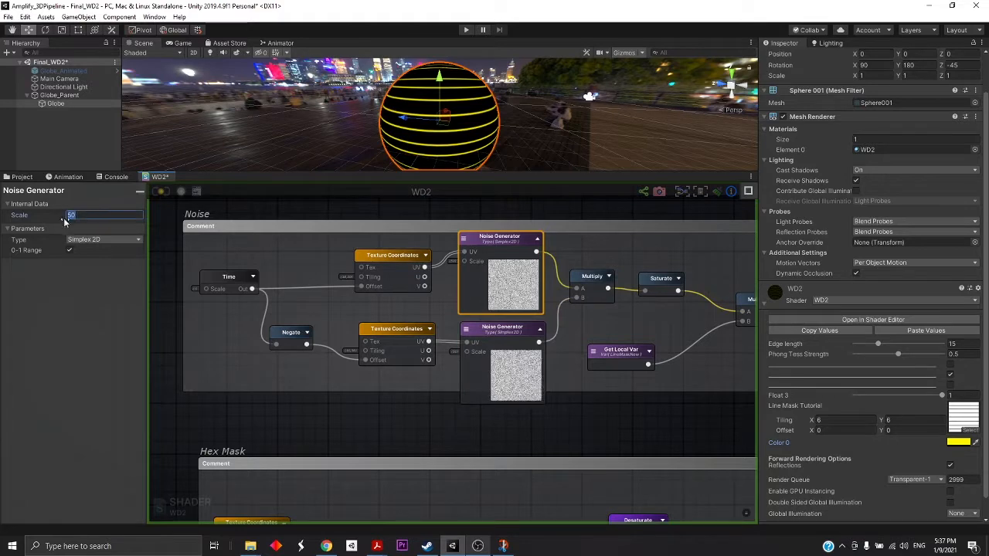
left_click(112, 241)
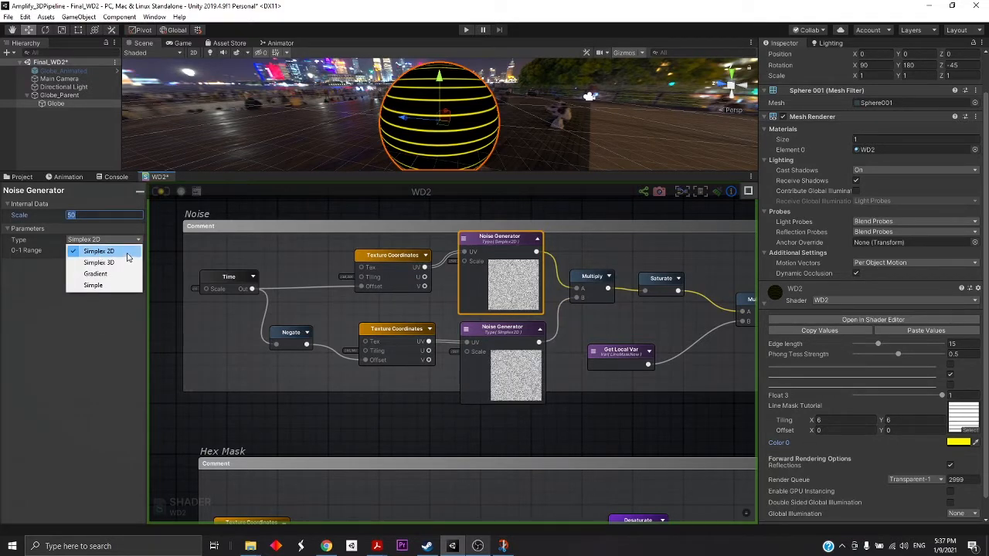
left_click(98, 263)
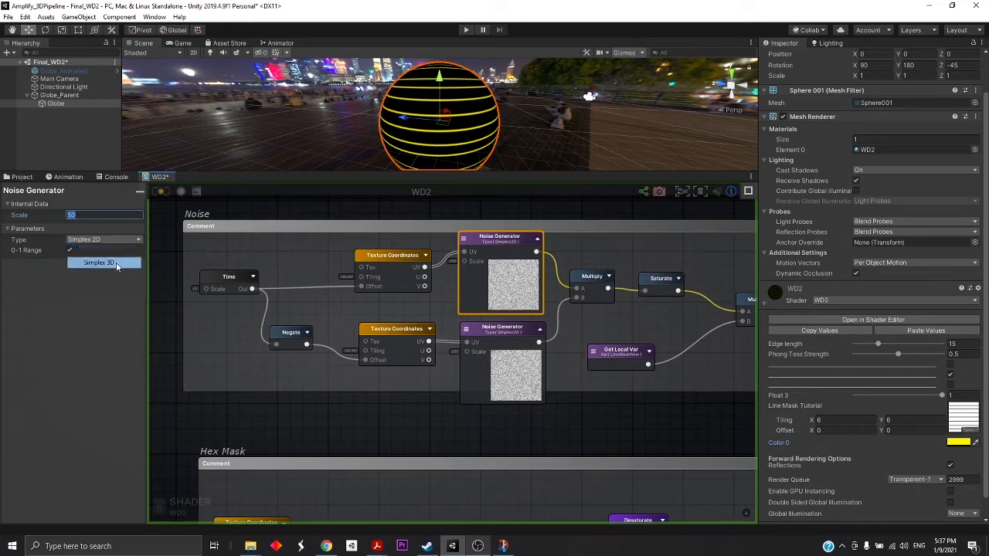
left_click(104, 239)
left_click(96, 273)
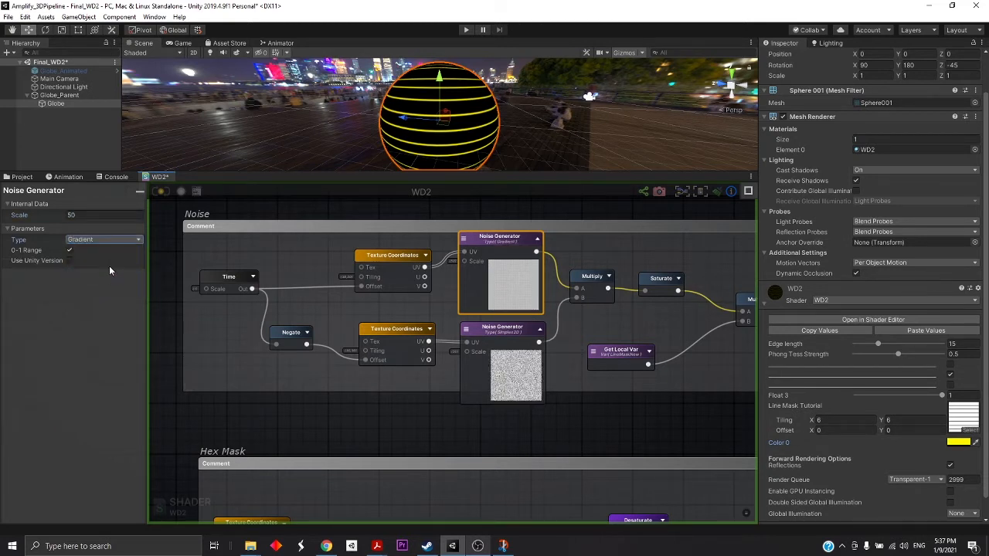
left_click(108, 240)
left_click(102, 263)
left_click(110, 241)
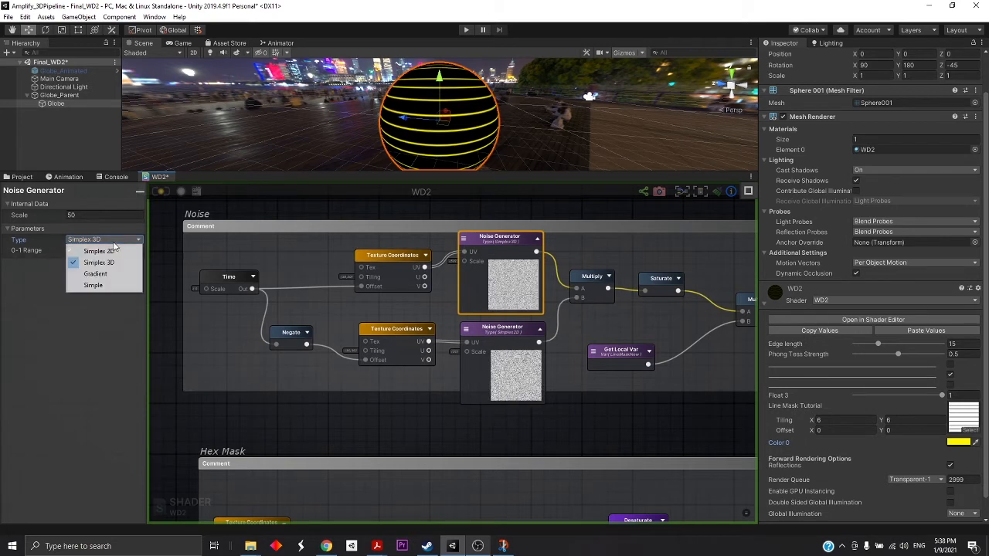
left_click(106, 252)
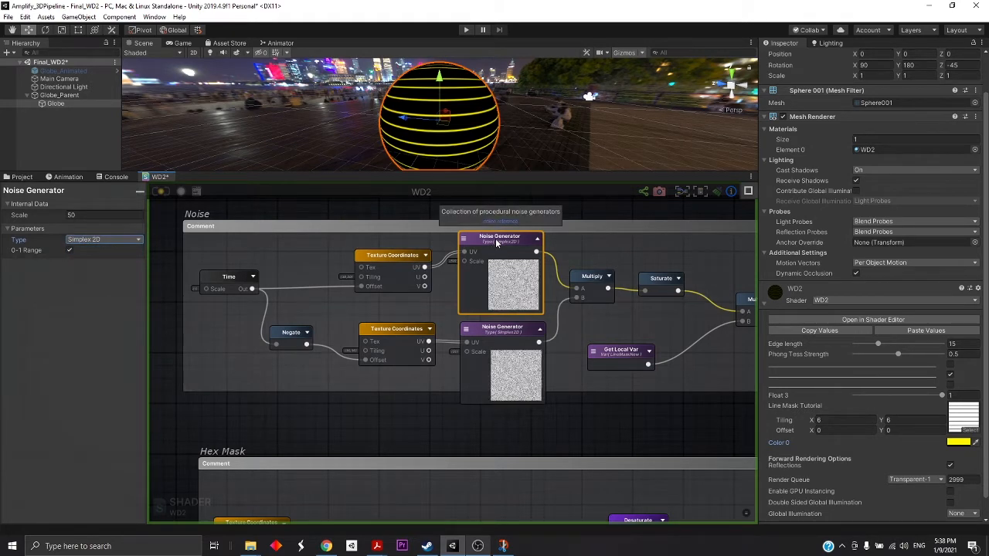
Nudge the lower Noise Generator and its Texture Coordinates node slightly right within the Noise group.
left_click_drag(495, 238, 496, 235)
middle_click_drag(506, 347, 603, 343)
left_click_drag(504, 328, 513, 330)
left_click_drag(593, 333, 602, 333)
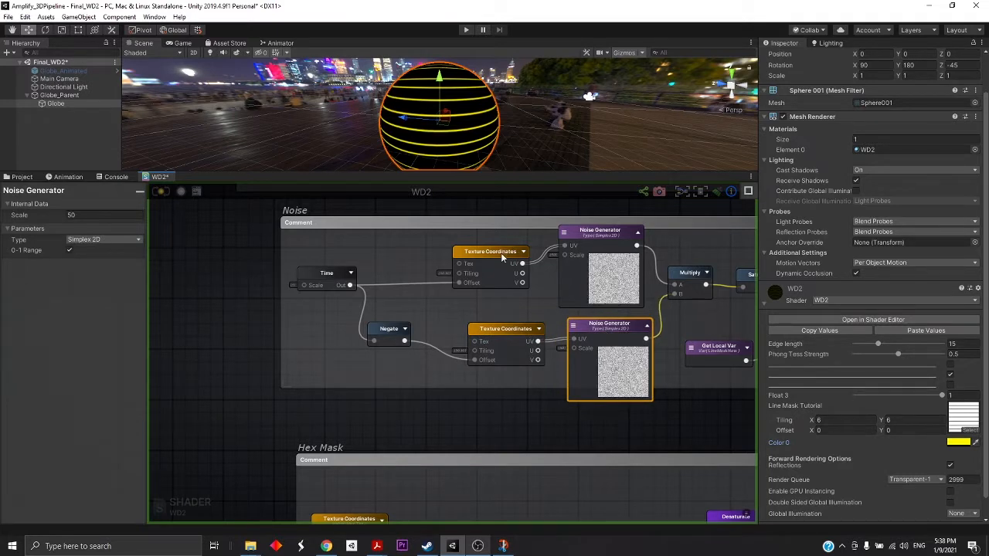
Move the two Texture Coordinates nodes in the Noise group closer together and line them up vertically.
left_click_drag(500, 253, 510, 264)
mouse_move(500, 329)
left_mouse_down()
mouse_move(480, 317)
mouse_move(498, 323)
left_mouse_up()
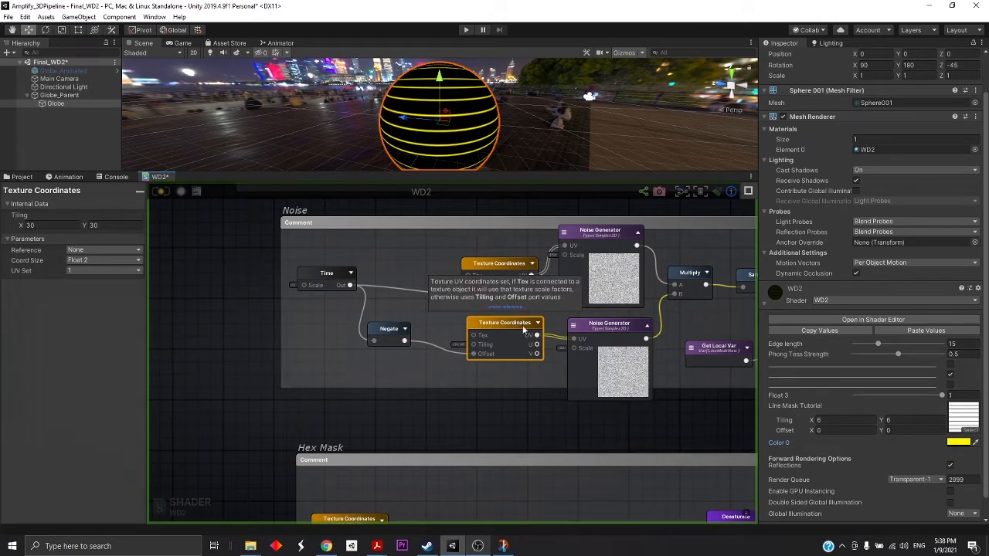
left_click_drag(506, 319, 513, 319)
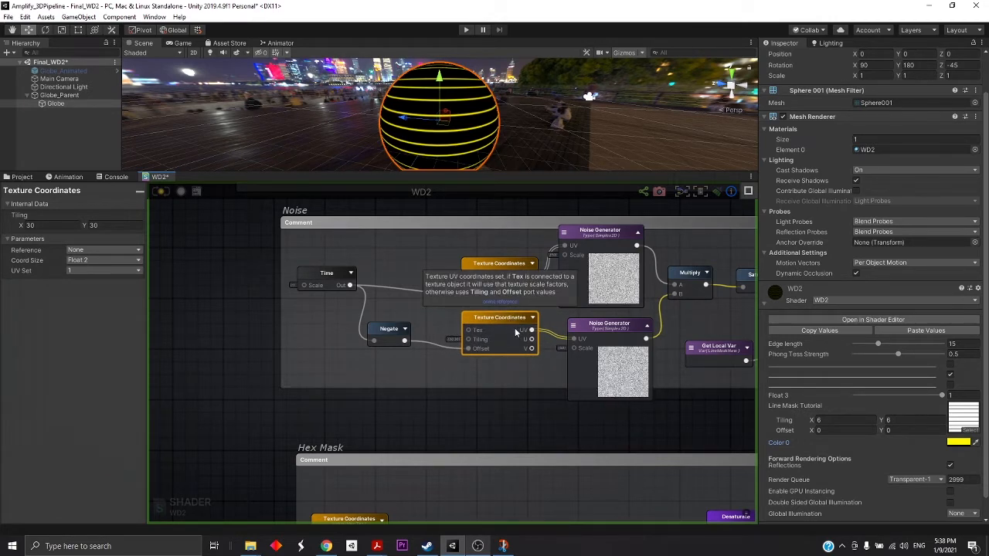
Shift the lower Noise Generator left and adjust the positions of both Texture Coordinates nodes in the Noise group.
left_click_drag(609, 330, 599, 331)
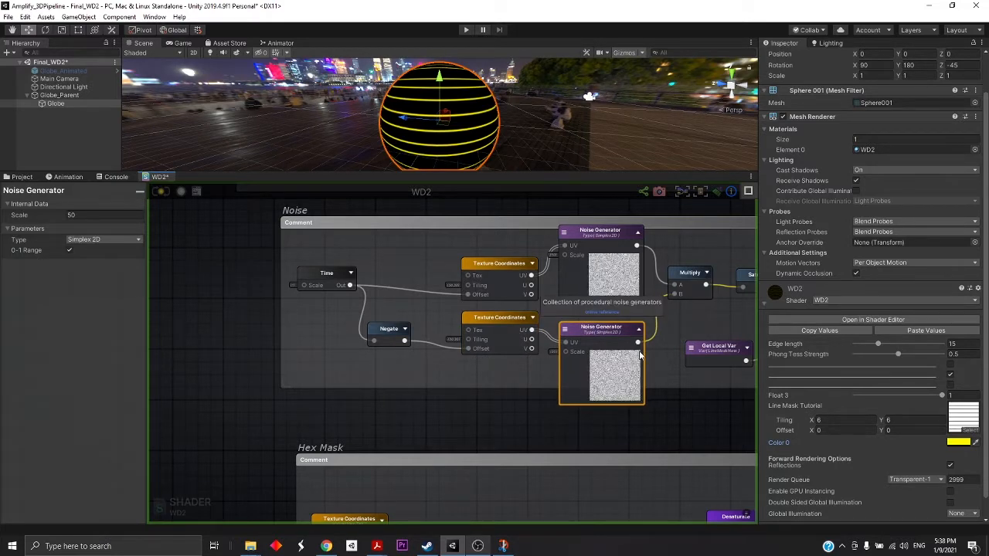
left_click_drag(495, 318, 492, 312)
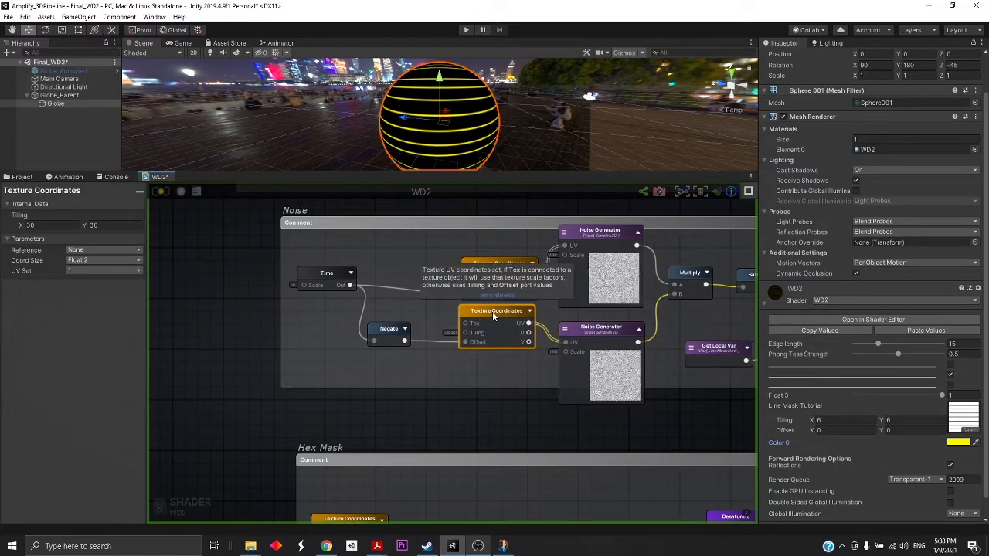
scroll(492, 311, "up", 2)
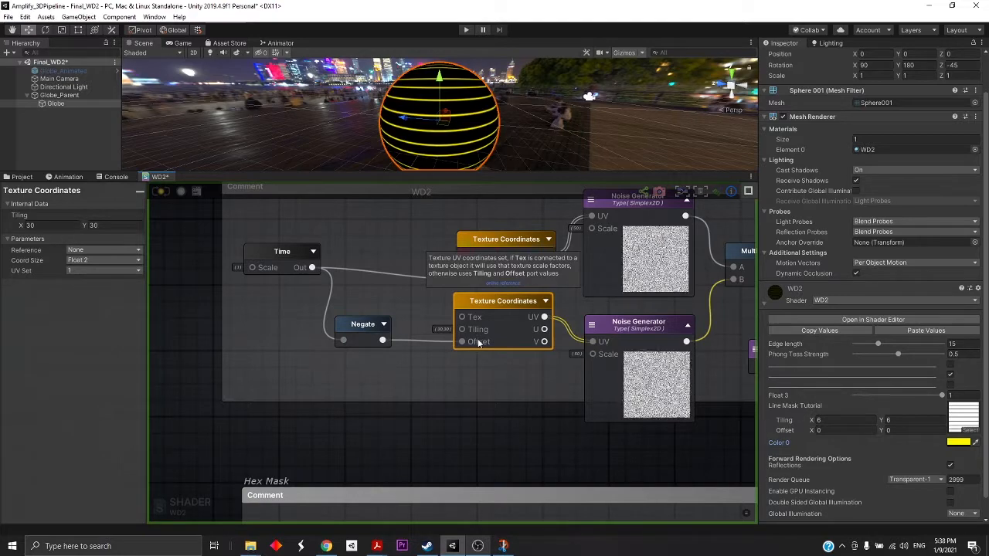
left_click_drag(486, 306, 515, 317)
middle_click_drag(353, 269, 347, 291)
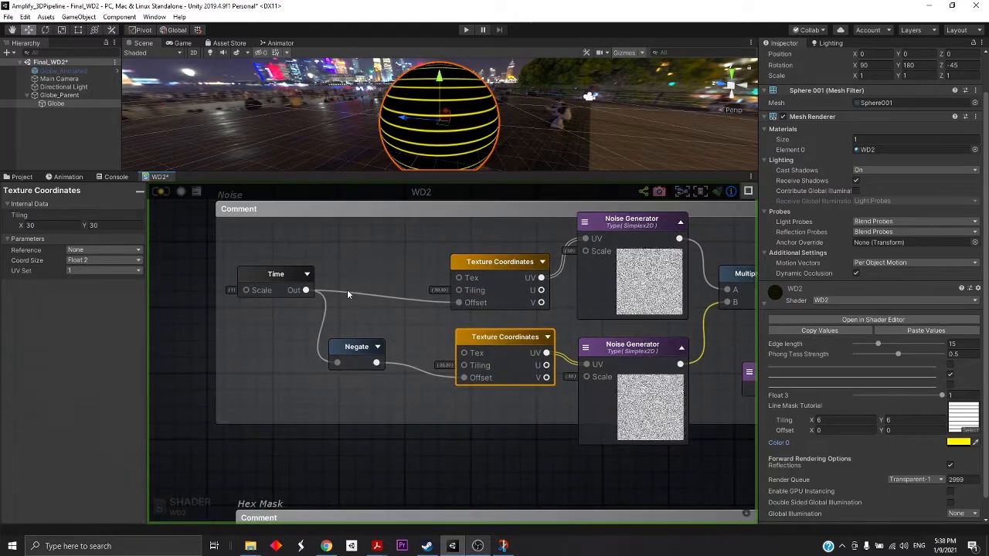
left_click_drag(456, 270, 451, 261)
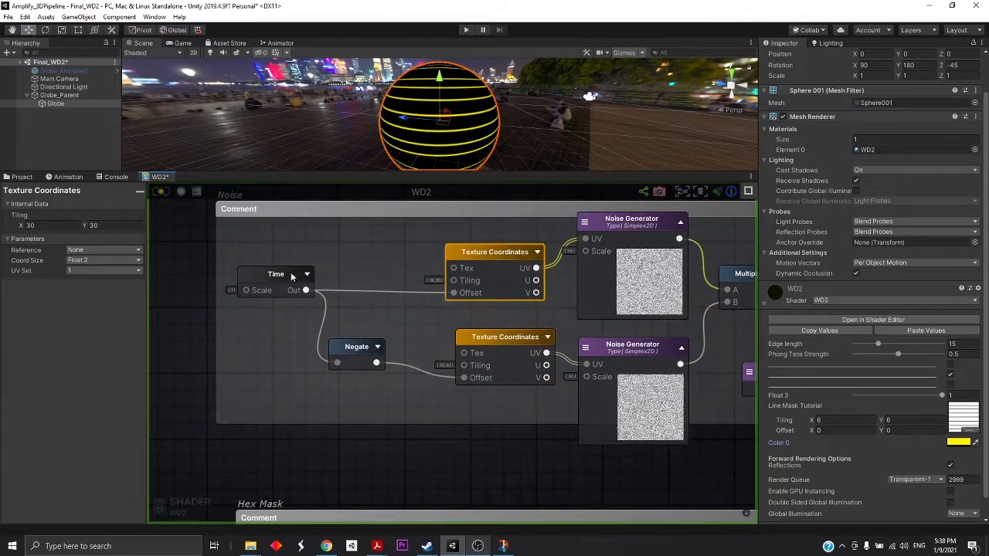
Relink the Time output to the upper Texture Coordinates' Offset input, and reposition the Time and Negate nodes.
left_click_drag(291, 277, 281, 272)
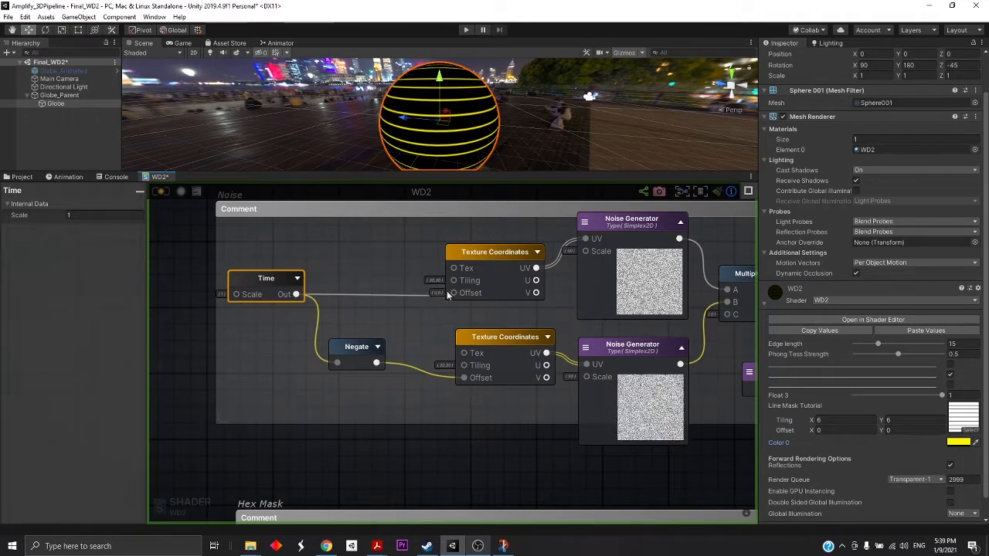
left_click_drag(446, 290, 454, 293)
left_click_drag(360, 355, 376, 356)
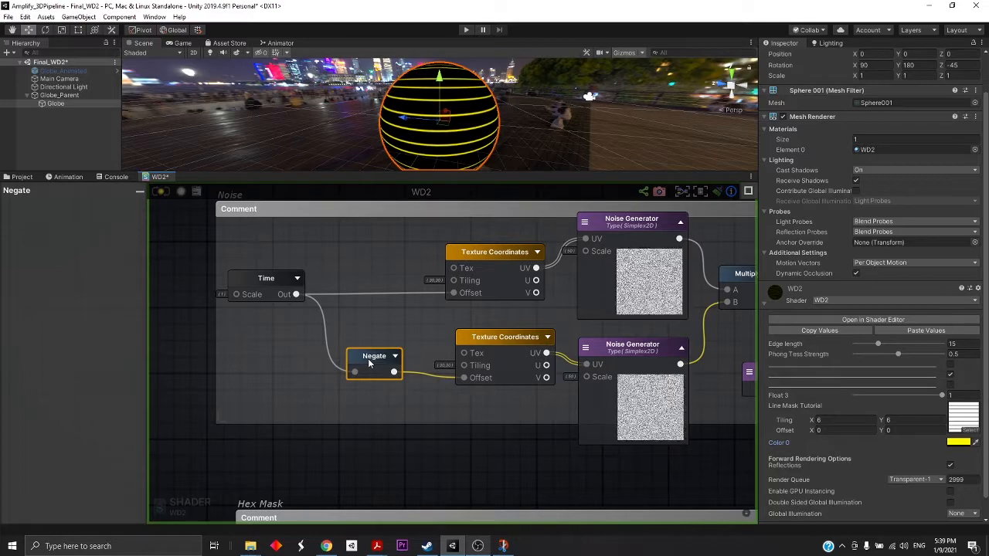
left_click_drag(266, 280, 276, 272)
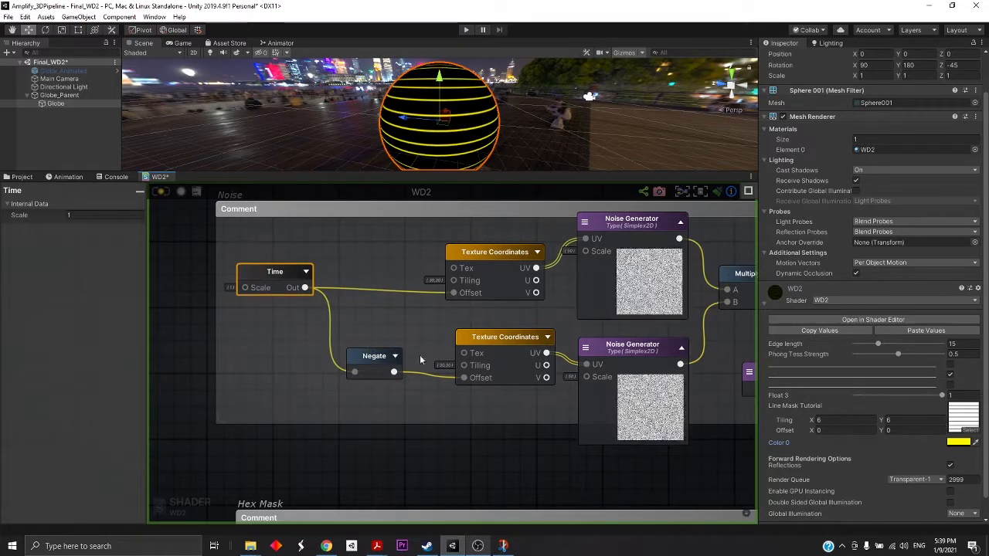
left_click_drag(377, 361, 388, 370)
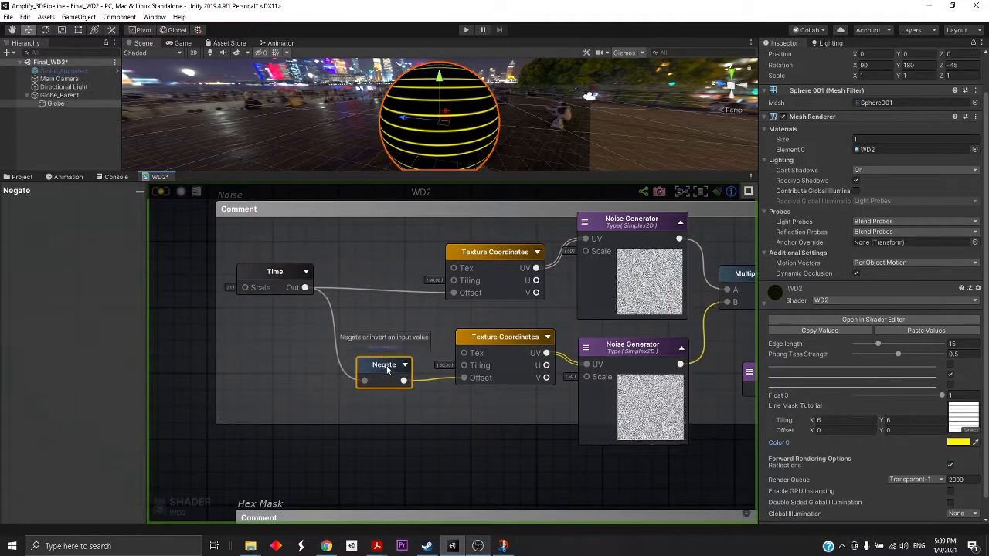
Place Time midway in height between the two Texture Coordinates nodes, shifting the upper one left and Negate right.
left_click_drag(277, 273, 304, 263)
left_click_drag(496, 256, 465, 245)
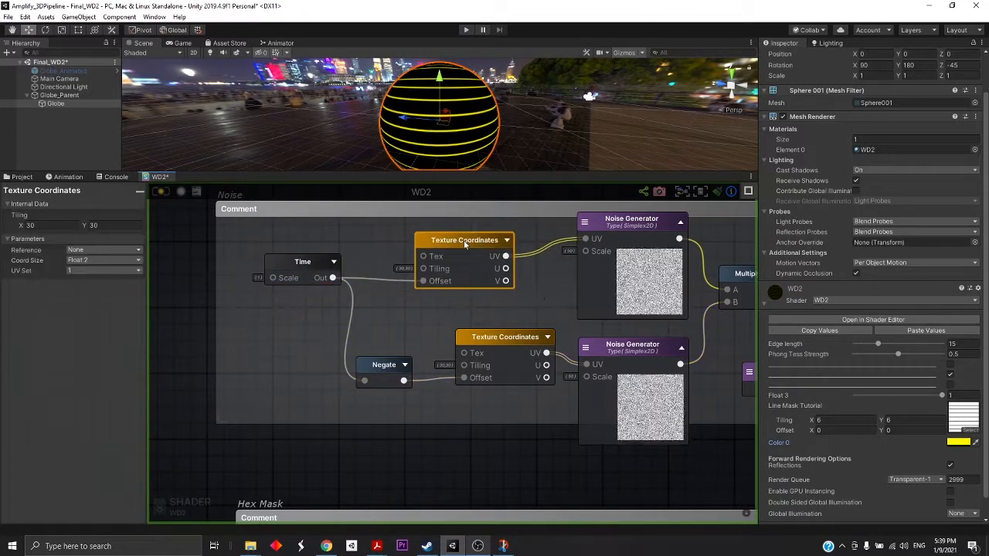
left_click_drag(312, 264, 321, 306)
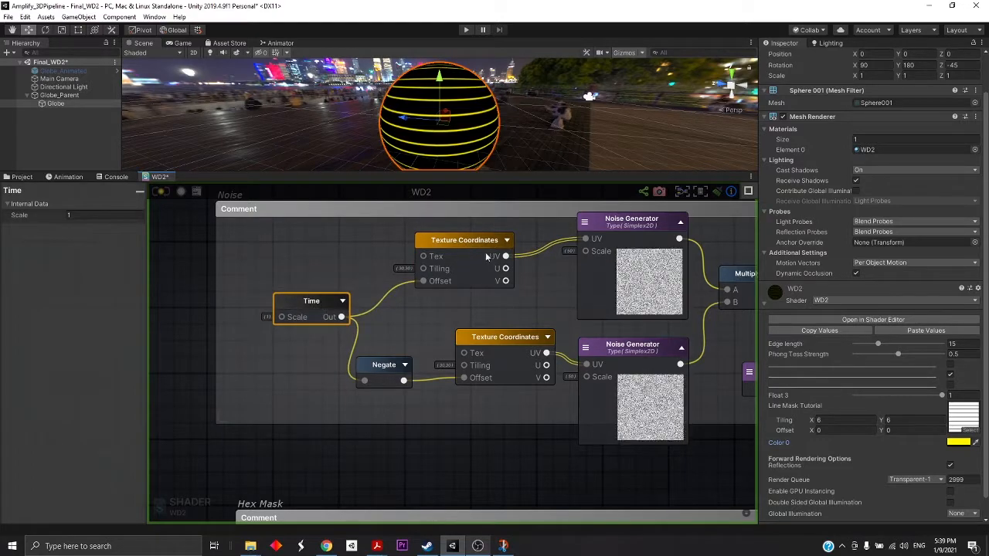
mouse_move(485, 246)
left_mouse_down()
mouse_move(466, 241)
mouse_move(492, 243)
left_mouse_up()
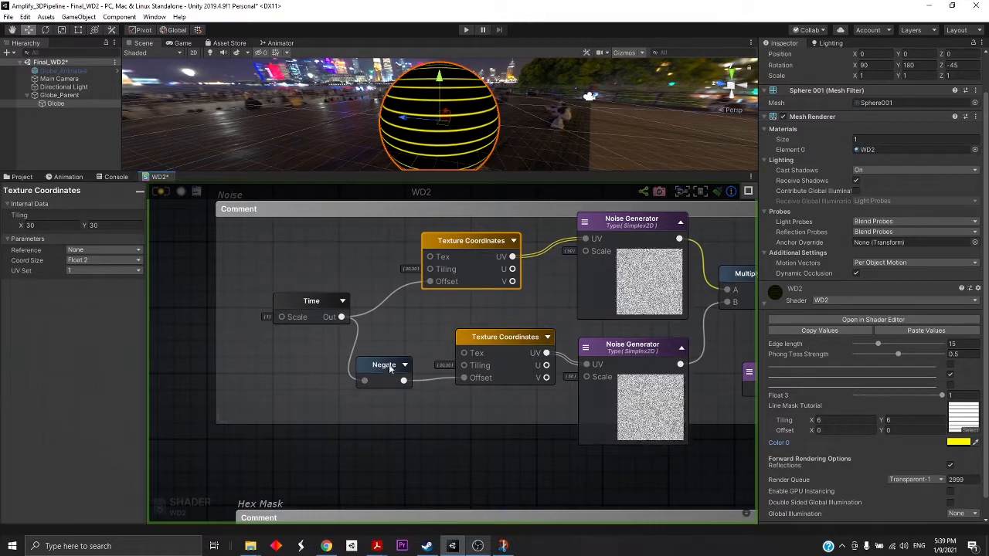
left_click_drag(387, 371, 402, 370)
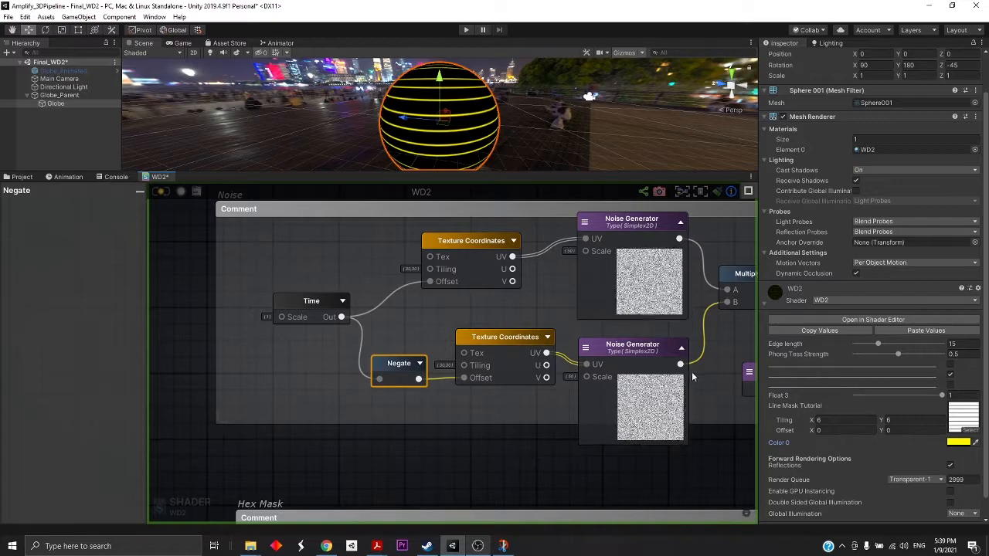
Nudge the lower Noise Generator, the Multiply node combining both noises, and the Saturate node in the Noise group.
scroll(633, 375, "down", 3)
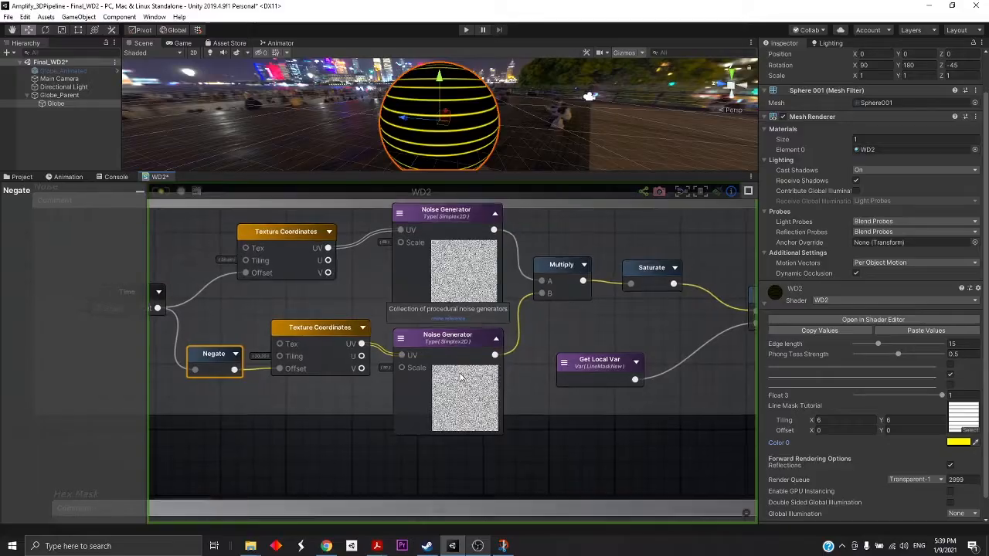
left_click(448, 339)
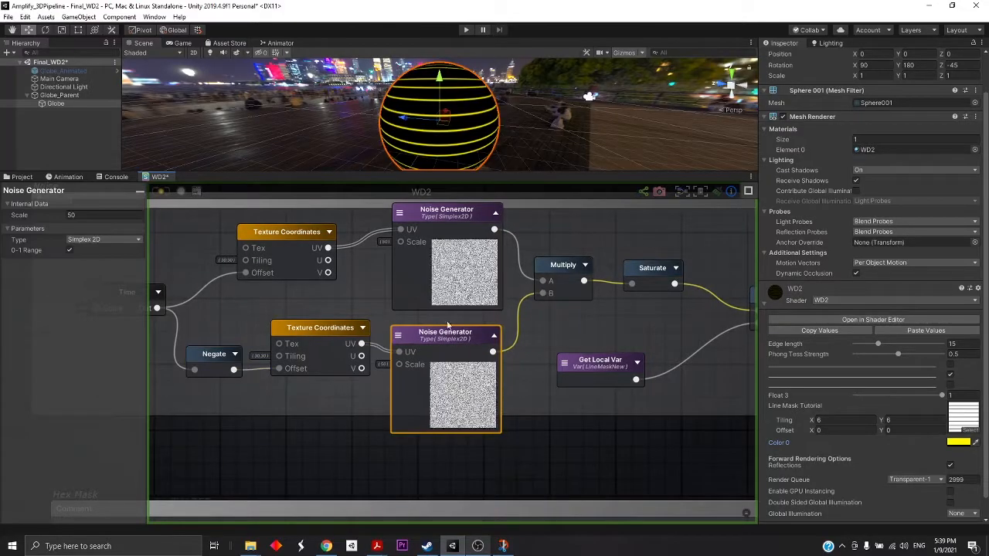
mouse_move(558, 274)
left_mouse_down()
mouse_move(588, 278)
mouse_move(563, 278)
left_mouse_up()
middle_click_drag(645, 296, 472, 336)
mouse_move(474, 313)
left_mouse_down()
mouse_move(485, 305)
mouse_move(478, 300)
left_mouse_up()
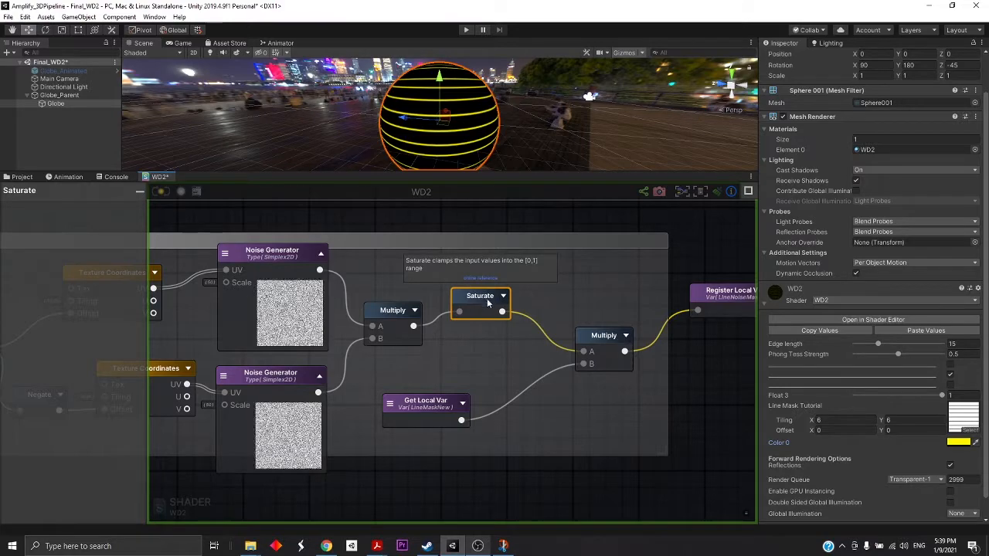
left_click(391, 311)
middle_click_drag(585, 373, 559, 345)
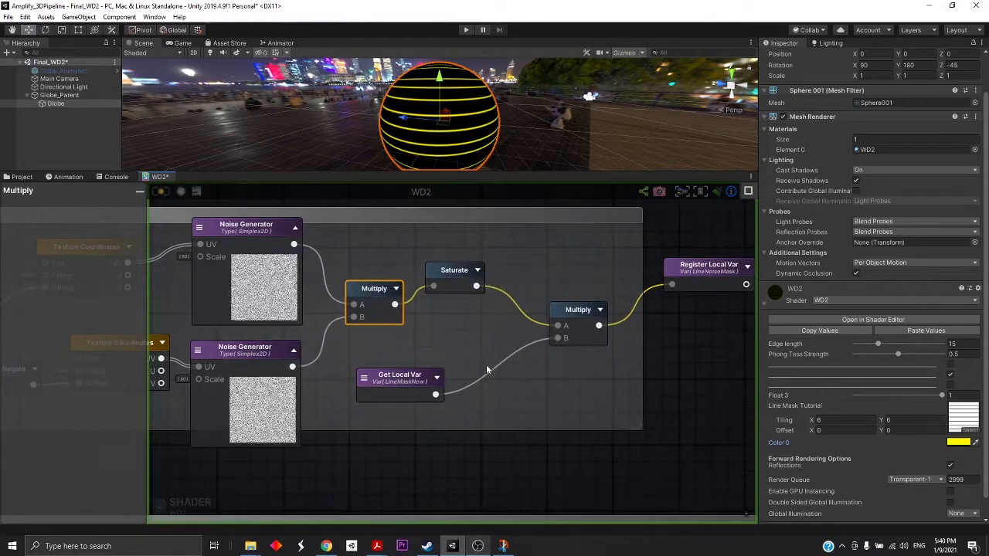
Disconnect the LineMaskNew Get Local Var from the final Multiply's B input, and shift that Multiply and the Saturate node slightly right.
left_click_drag(575, 312, 591, 302)
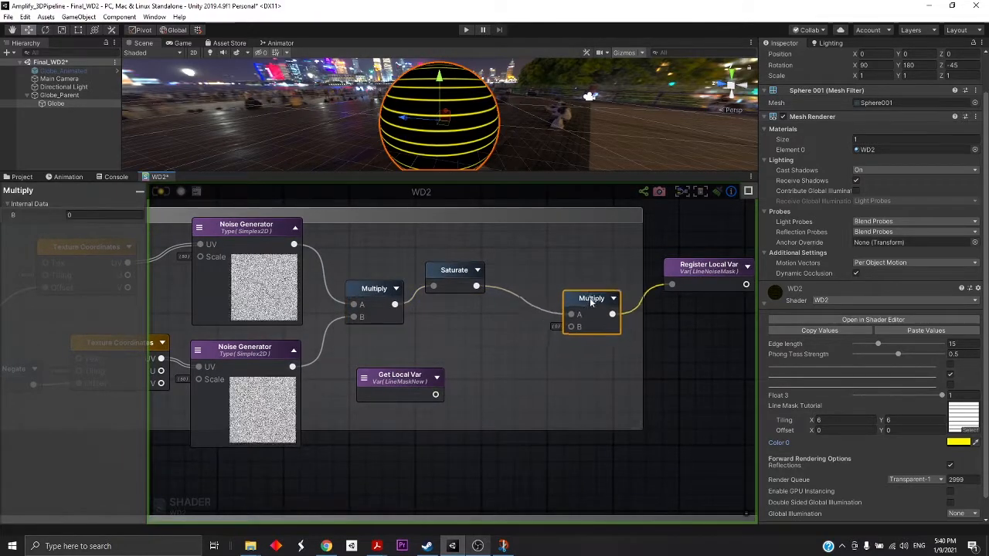
scroll(435, 340, "down", 5)
scroll(435, 316, "up", 5)
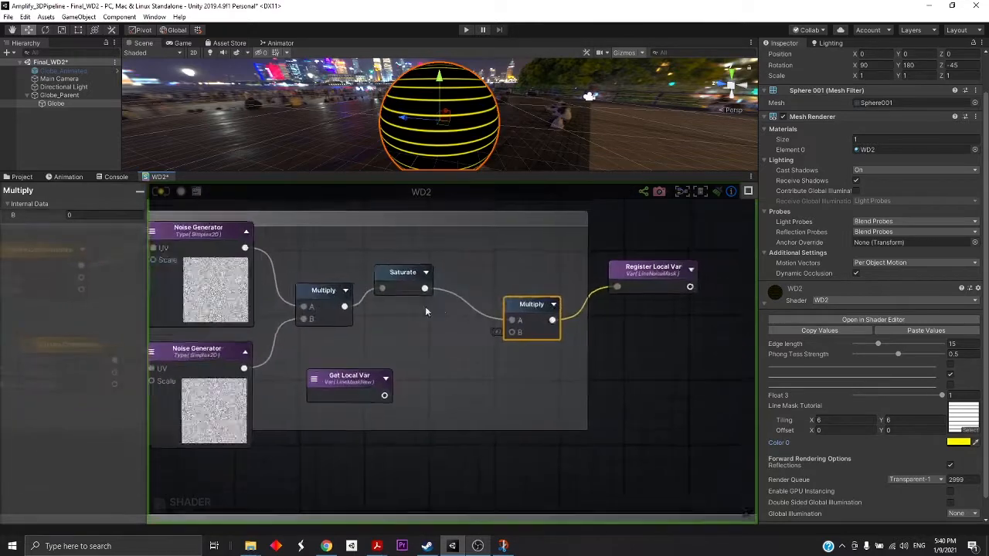
left_click_drag(453, 294, 453, 298)
scroll(328, 312, "down", 4)
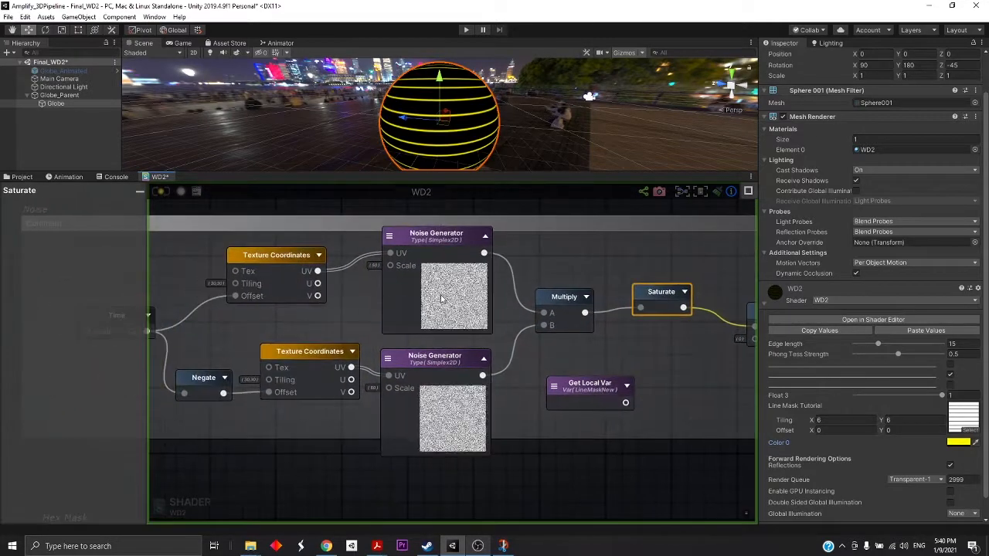
Find the loose Line Mask Tutorial node chain beside the Semi Circle Mask group and select all its nodes.
scroll(566, 371, "down", 4)
middle_click_drag(618, 440, 468, 369)
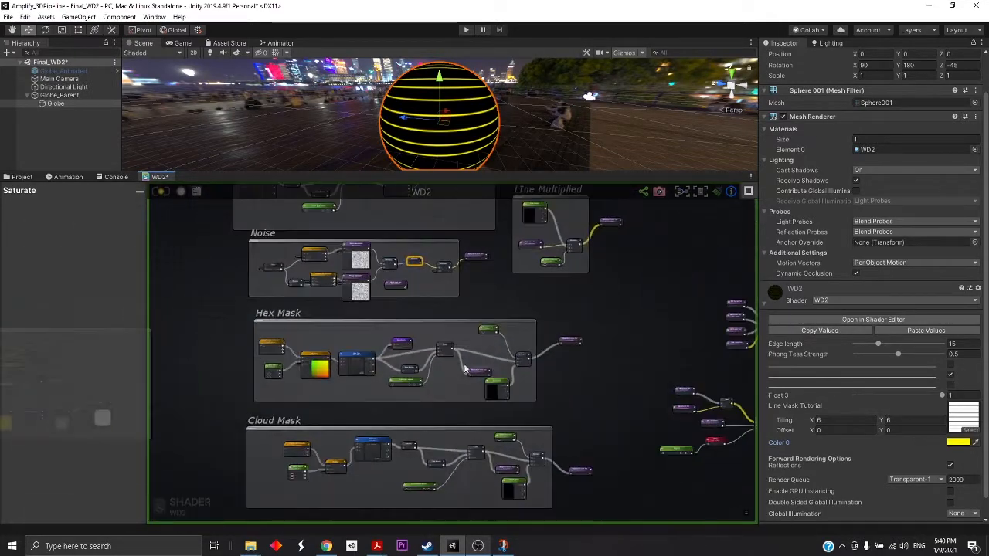
middle_click_drag(616, 417, 480, 356)
mouse_move(560, 392)
middle_mouse_down()
mouse_move(545, 367)
mouse_move(549, 297)
middle_mouse_up()
left_click_drag(492, 359, 661, 508)
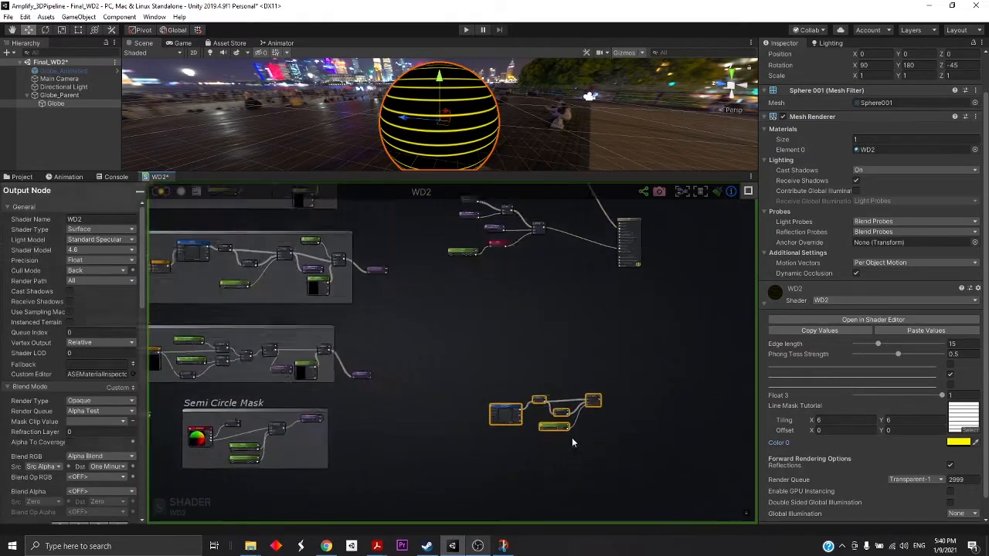
scroll(572, 438, "up", 3)
scroll(632, 403, "up", 4)
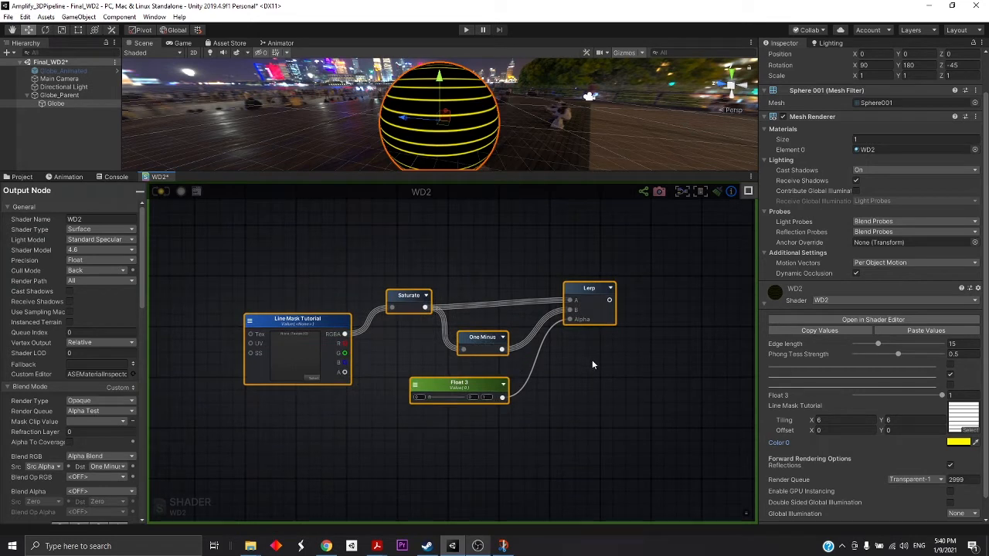
middle_click_drag(643, 313, 562, 327)
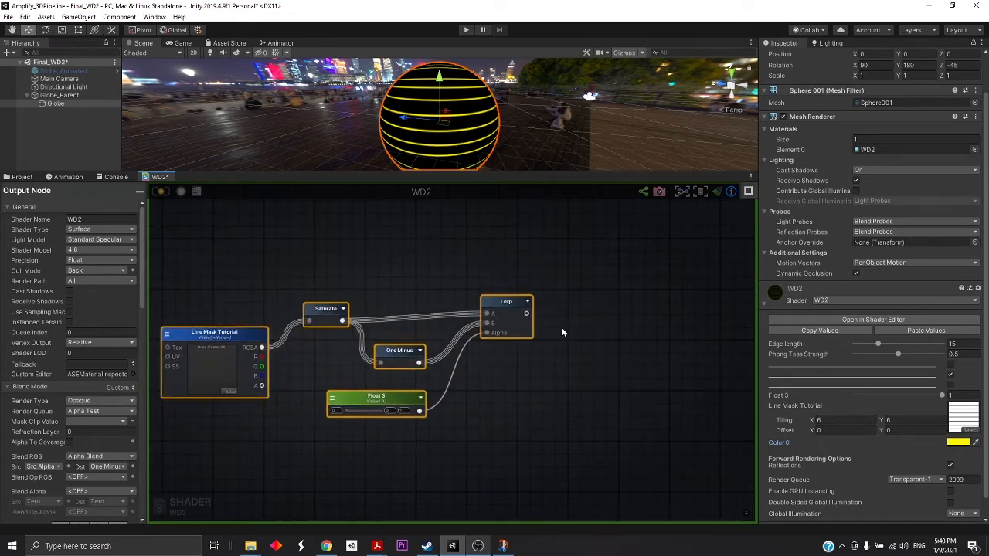
middle_click_drag(323, 341, 370, 341)
left_click_drag(172, 255, 627, 442)
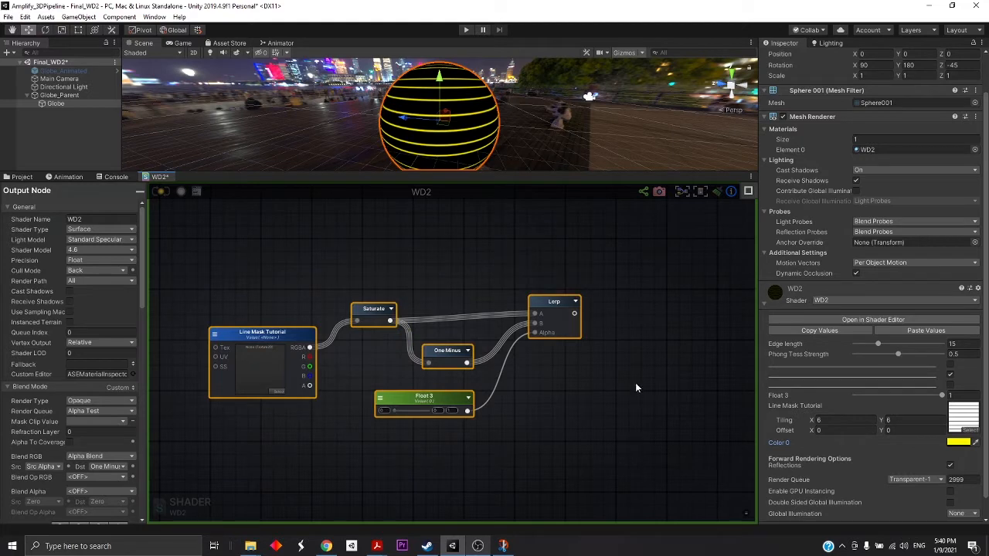
middle_click_drag(556, 352, 530, 352)
Add a Register Local Var node named LineMAskTut, connect the Lerp output to it, and place it beside the Lerp.
right_click(624, 356)
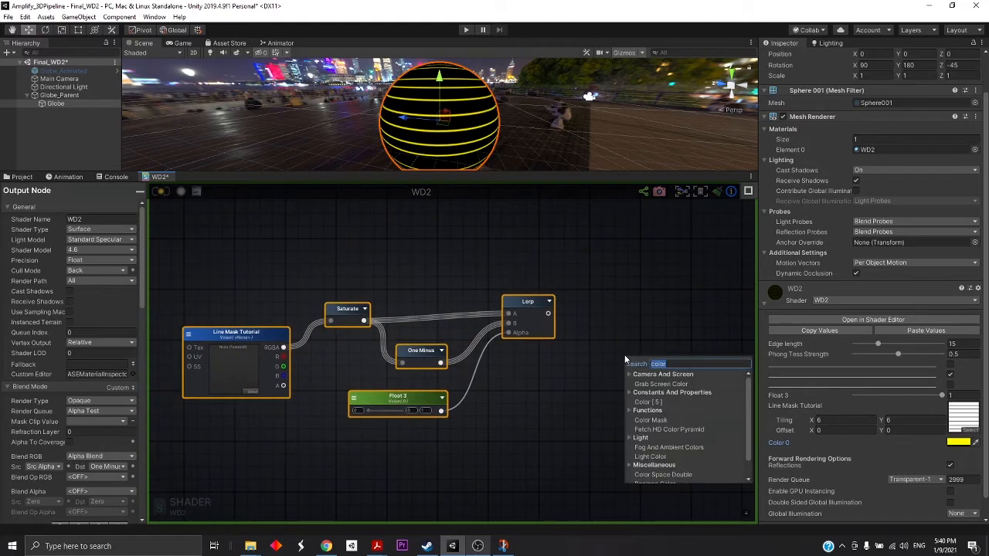
type("re")
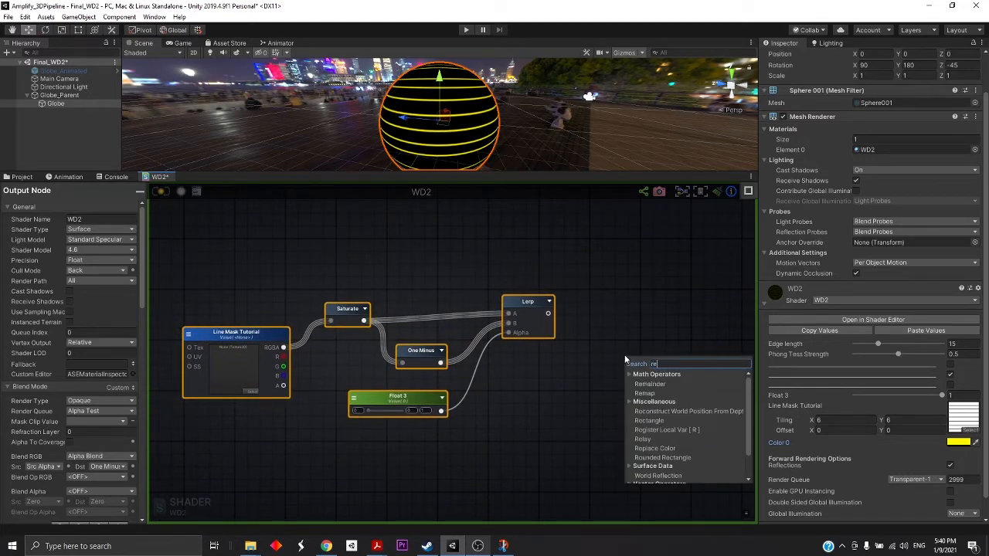
type("g")
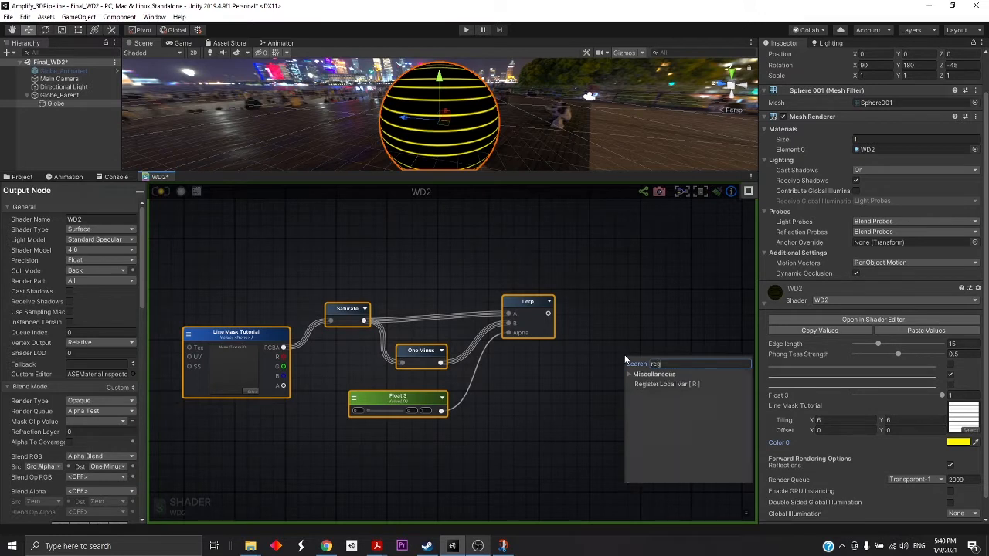
left_click(659, 384)
left_click_drag(661, 362, 651, 334)
left_click_drag(548, 313, 607, 345)
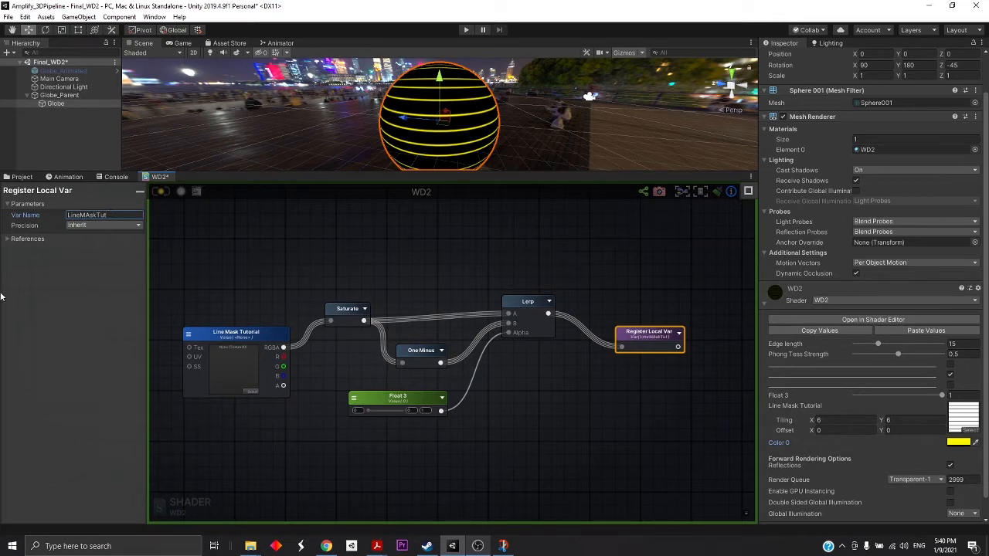
left_click(529, 286)
left_click_drag(622, 334, 613, 356)
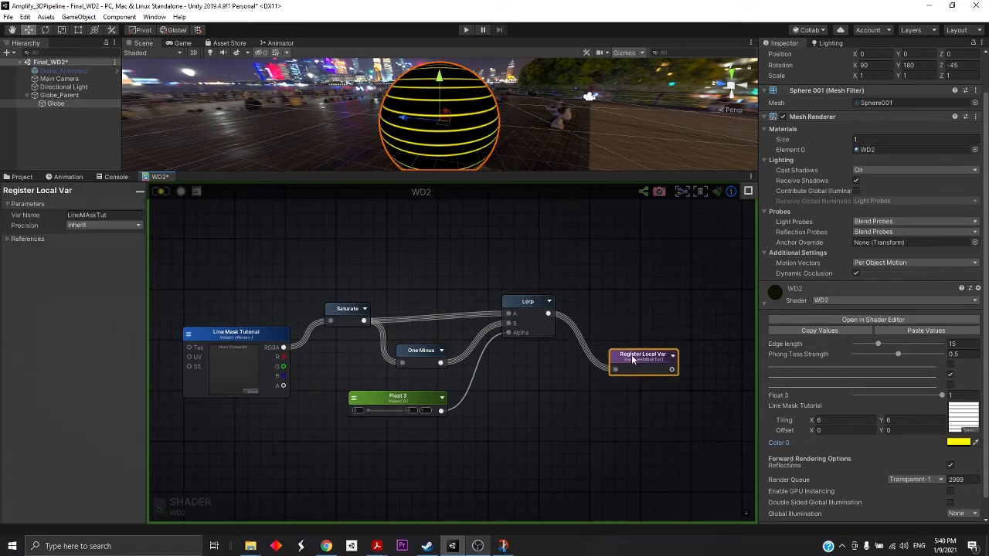
Add a Get Local Var node below the Noise group's final Multiply and set its reference to LineMAskTut.
scroll(549, 309, "down", 6)
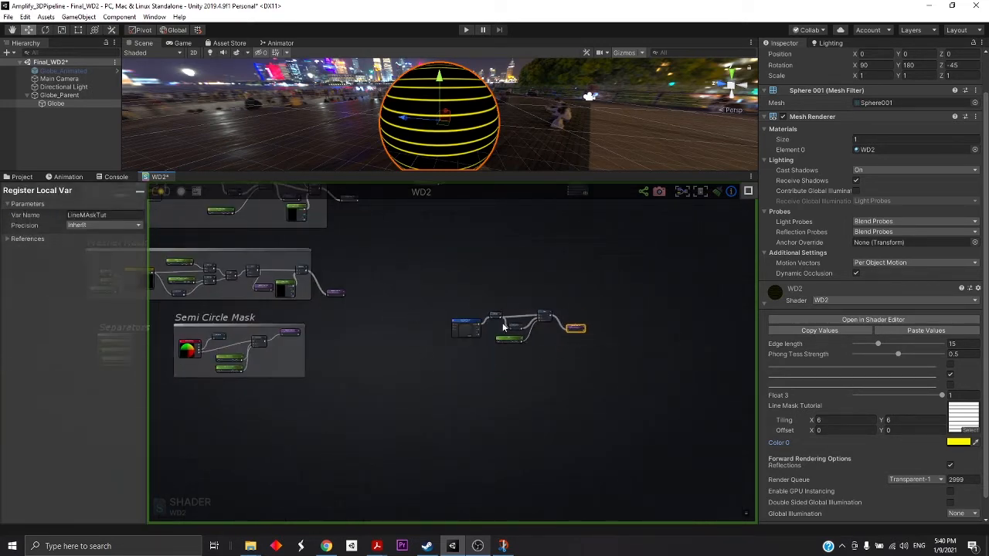
scroll(503, 327, "down", 5)
scroll(520, 326, "down", 2)
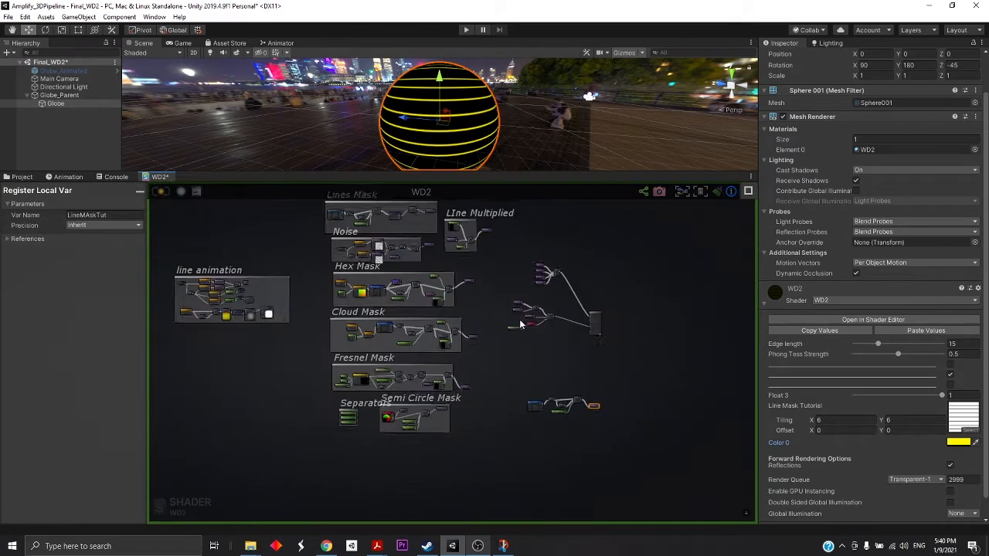
scroll(520, 325, "down", 3)
middle_click_drag(520, 325, 451, 365)
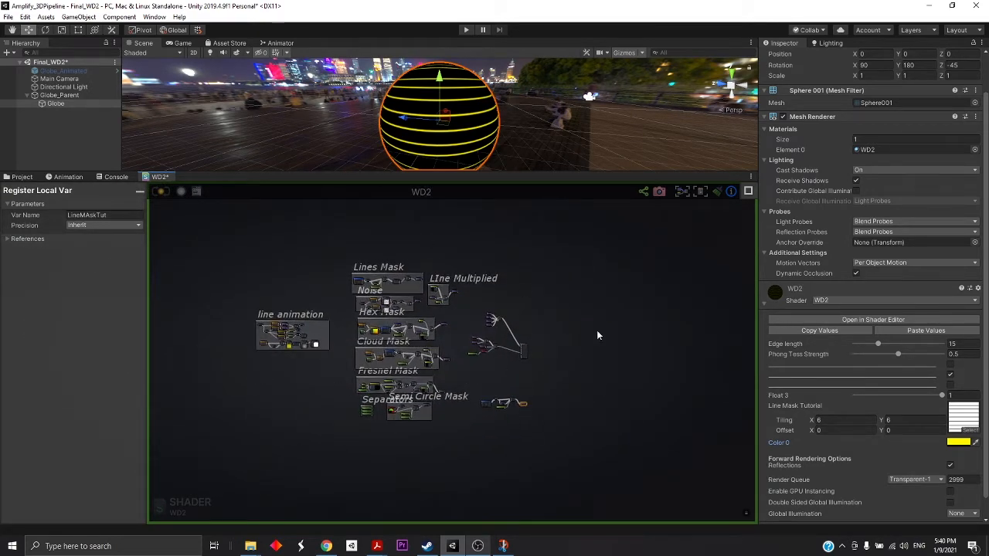
left_click(482, 413)
scroll(502, 403, "up", 5)
middle_click_drag(380, 260, 492, 418)
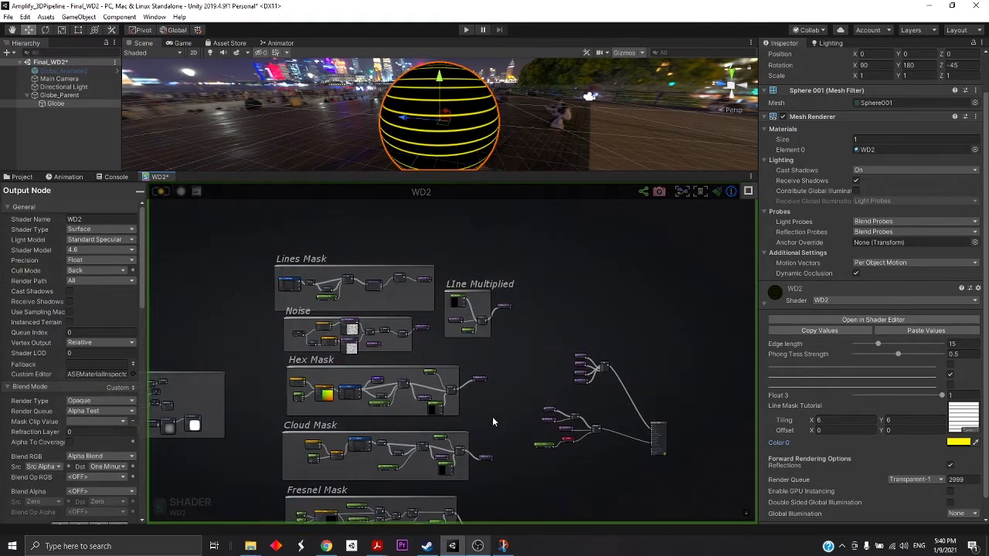
scroll(415, 336, "up", 6)
scroll(332, 356, "down", 3)
middle_click_drag(332, 355, 534, 320)
scroll(501, 323, "up", 3)
right_click(520, 364)
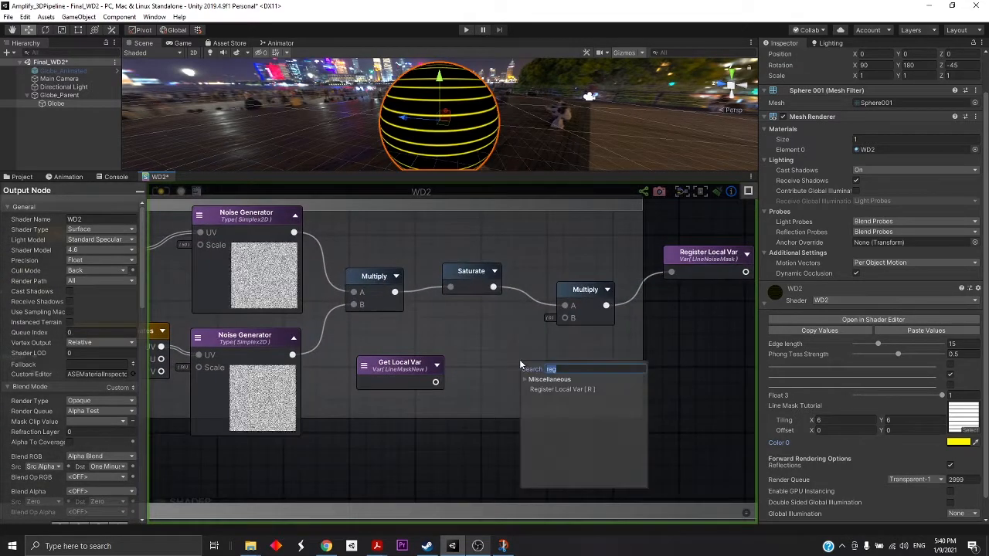
type("get")
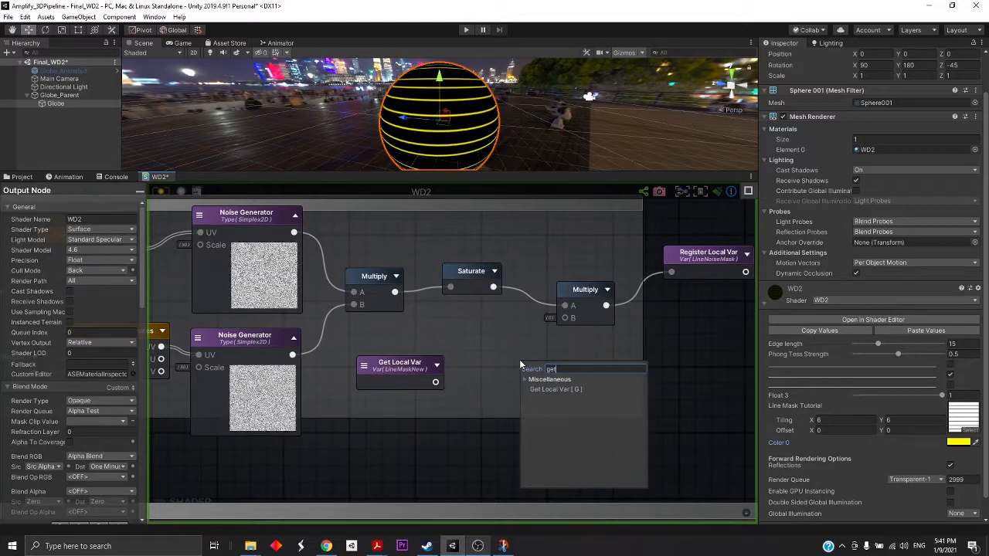
left_click(571, 391)
left_click_drag(526, 363, 493, 364)
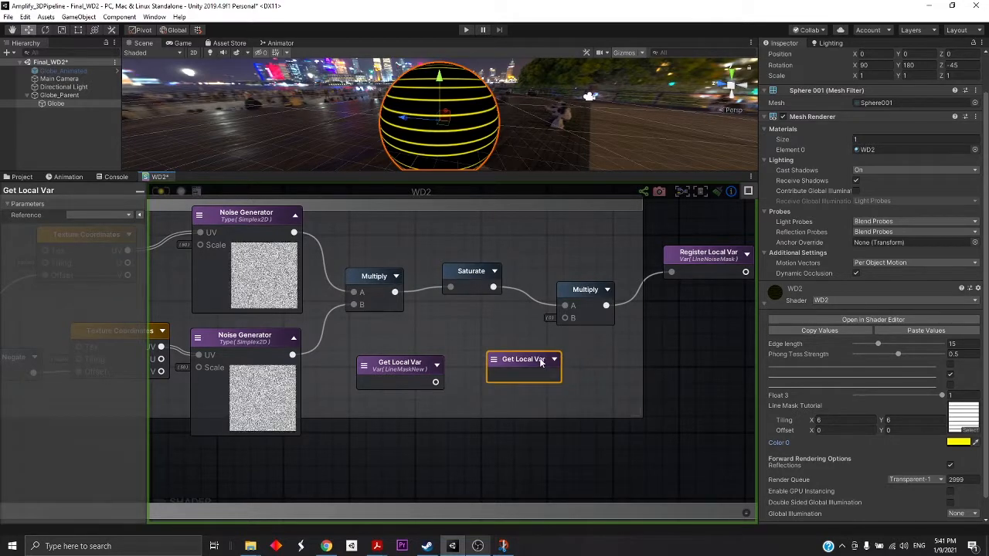
left_click(499, 371)
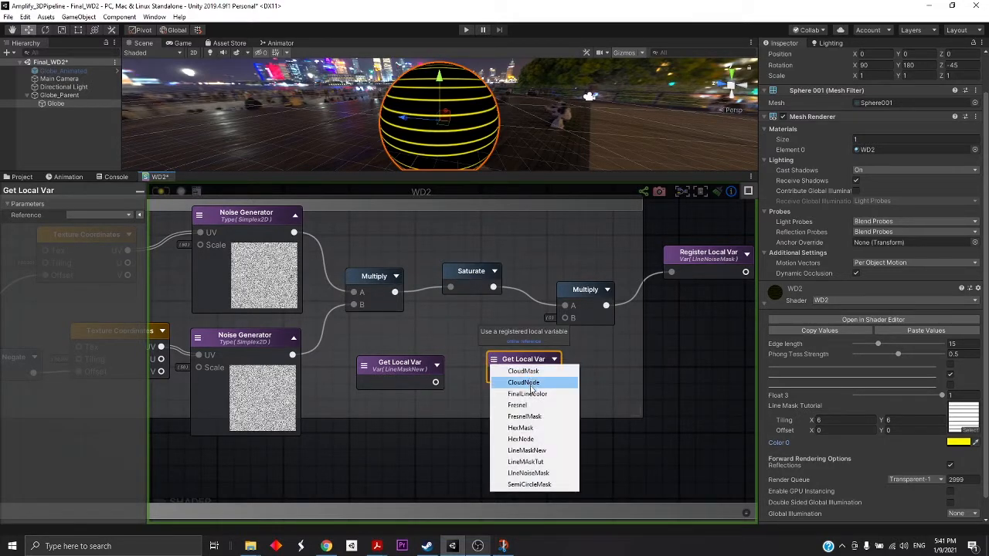
left_click(532, 462)
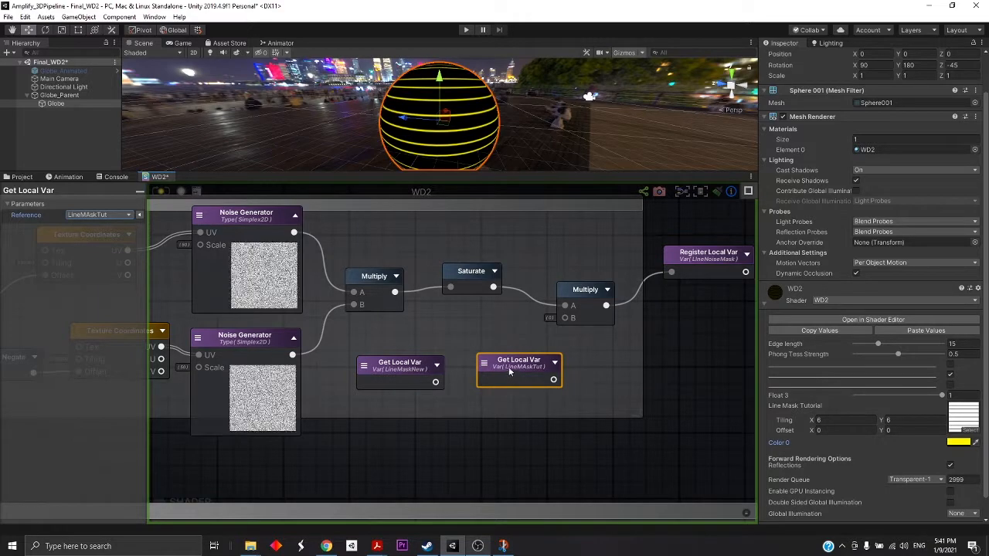
Connect the LineMAskTut Get Local Var to the final Multiply's B input and move the LineMaskNew node below the Noise group.
scroll(591, 390, "down", 5)
scroll(595, 392, "down", 3)
middle_click_drag(745, 516, 511, 322)
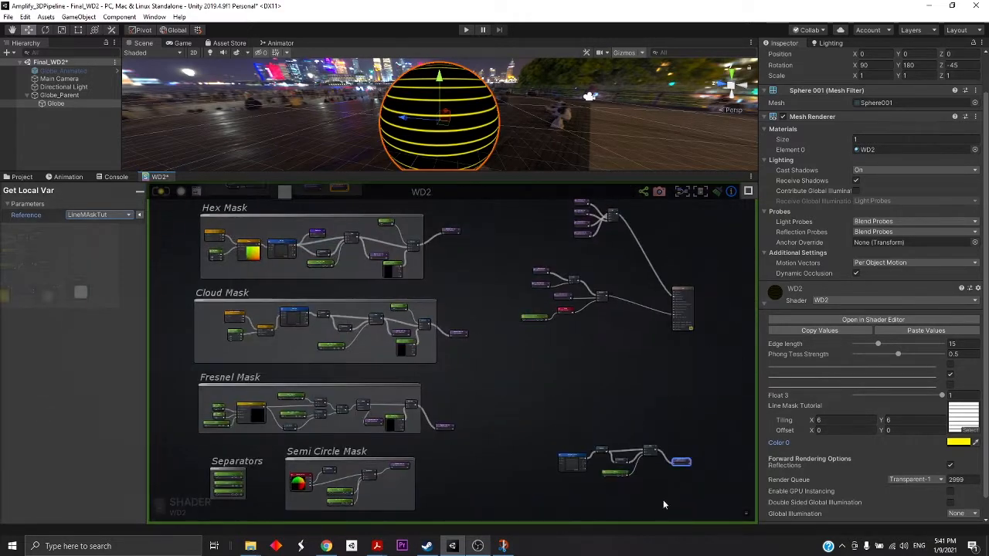
scroll(558, 351, "up", 8)
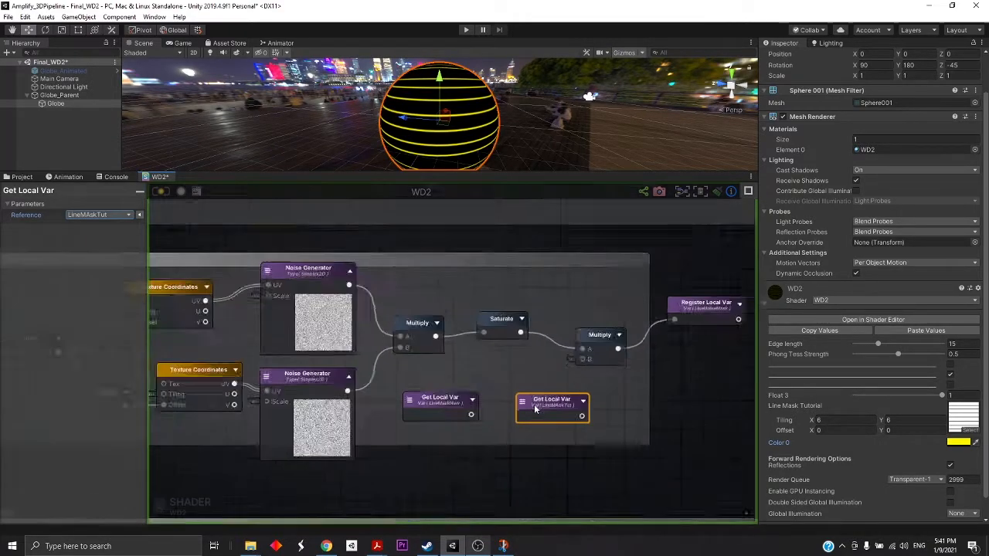
left_click_drag(521, 393, 517, 405)
left_click_drag(580, 417, 590, 419)
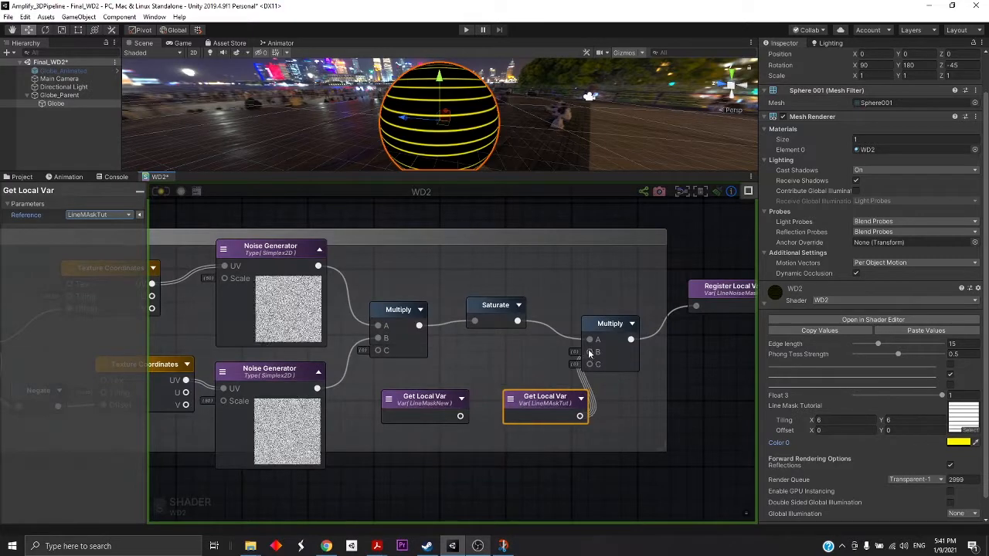
left_click_drag(590, 354, 590, 353)
left_click_drag(442, 403, 474, 477)
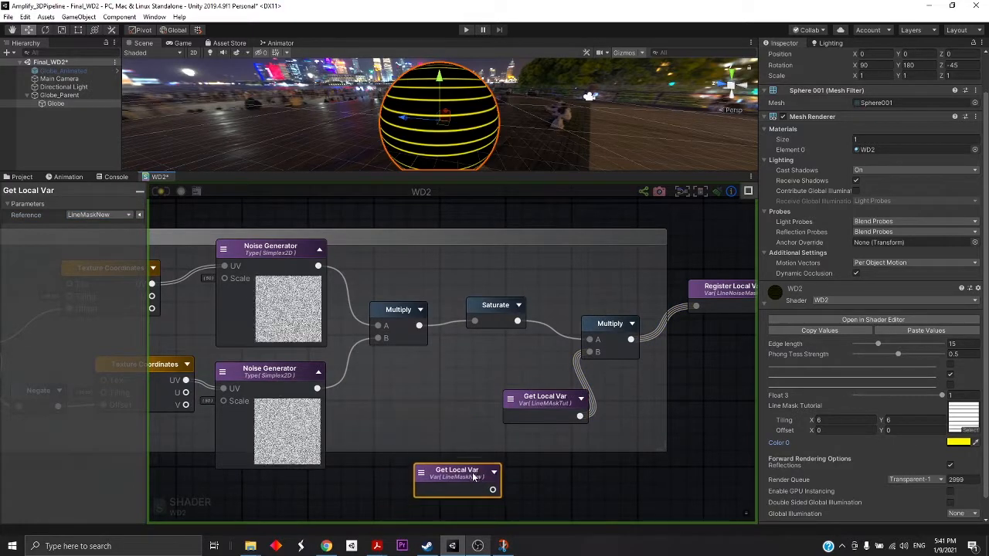
left_click_drag(548, 403, 493, 395)
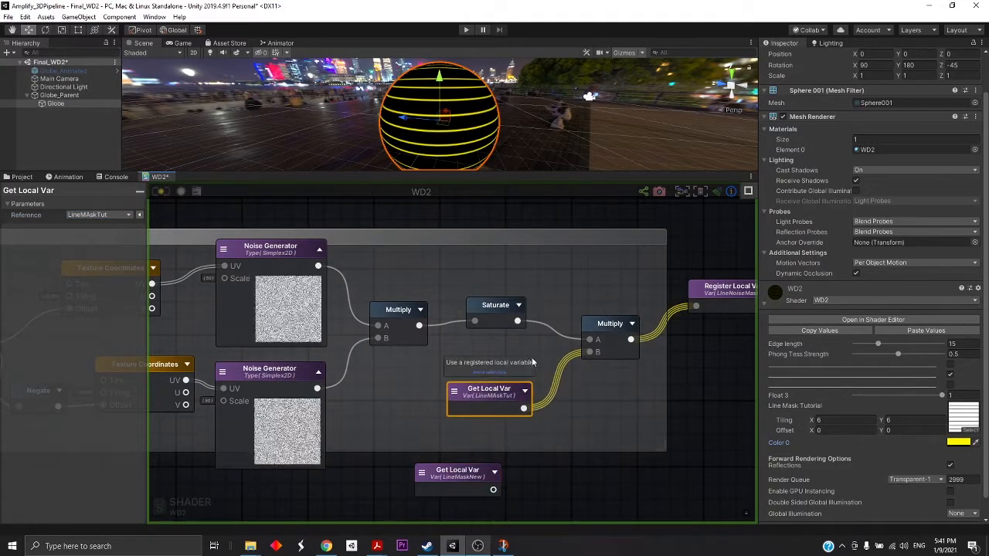
Disconnect the wires feeding the Emission and Opacity inputs of the WD2 output node.
scroll(499, 395, "down", 3)
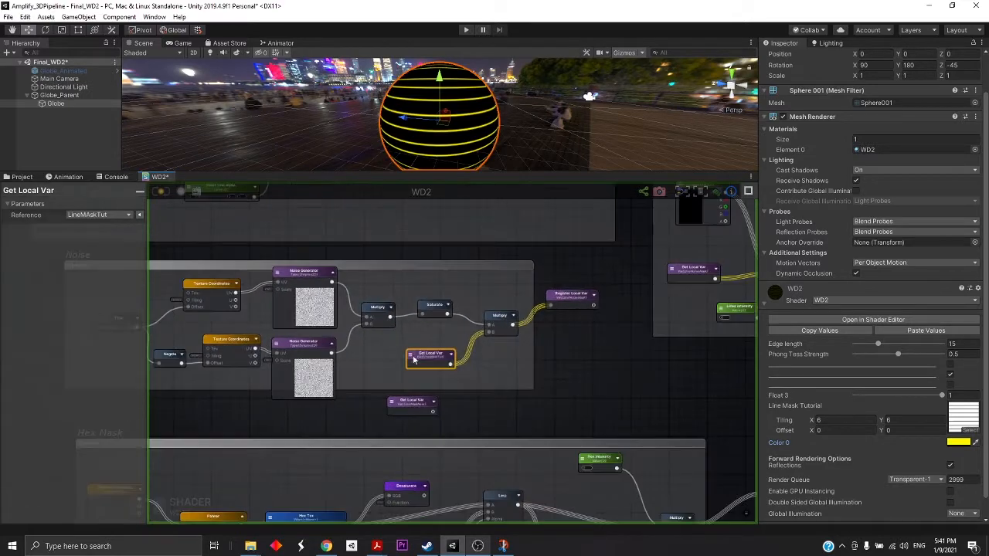
scroll(510, 349, "up", 3)
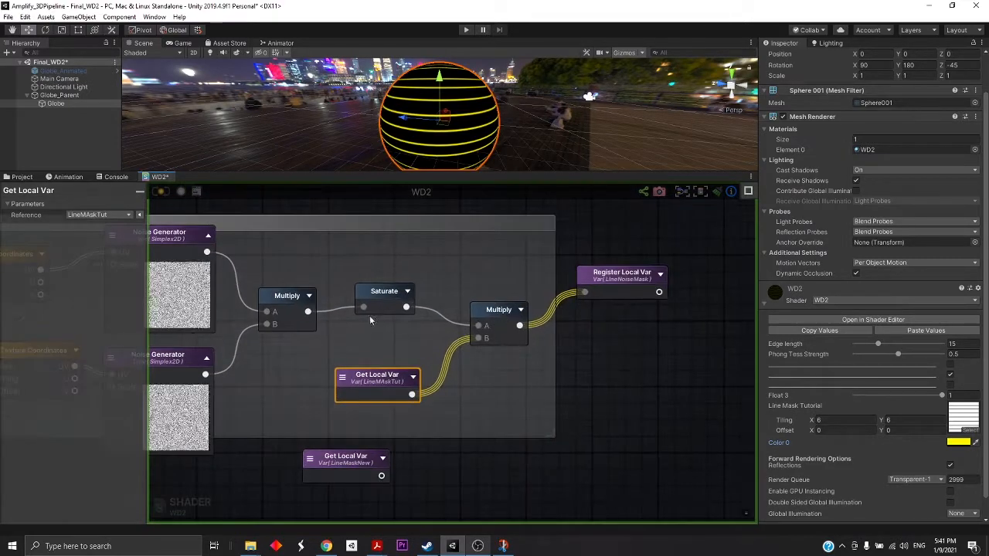
scroll(437, 341, "down", 3)
middle_click_drag(398, 315, 522, 333)
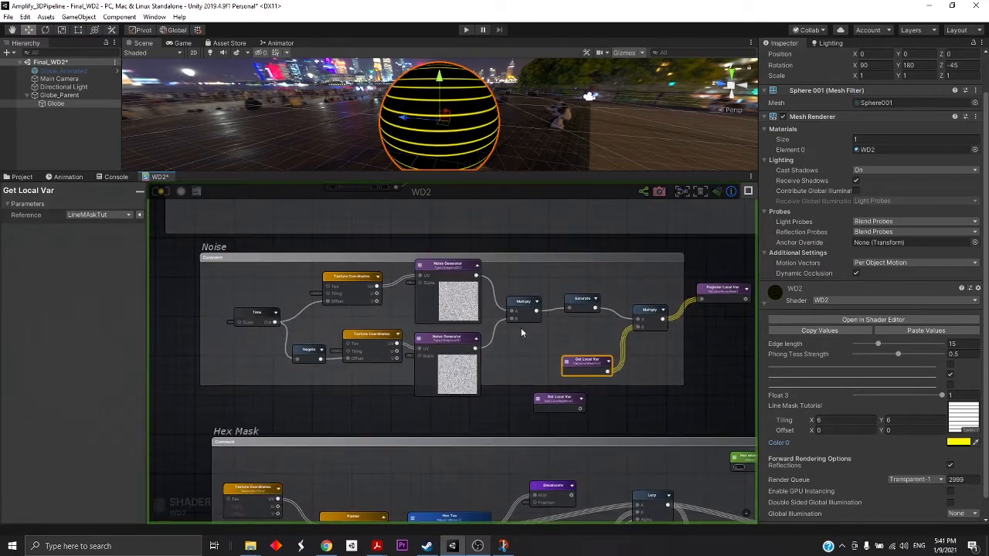
key("f")
left_click(492, 323)
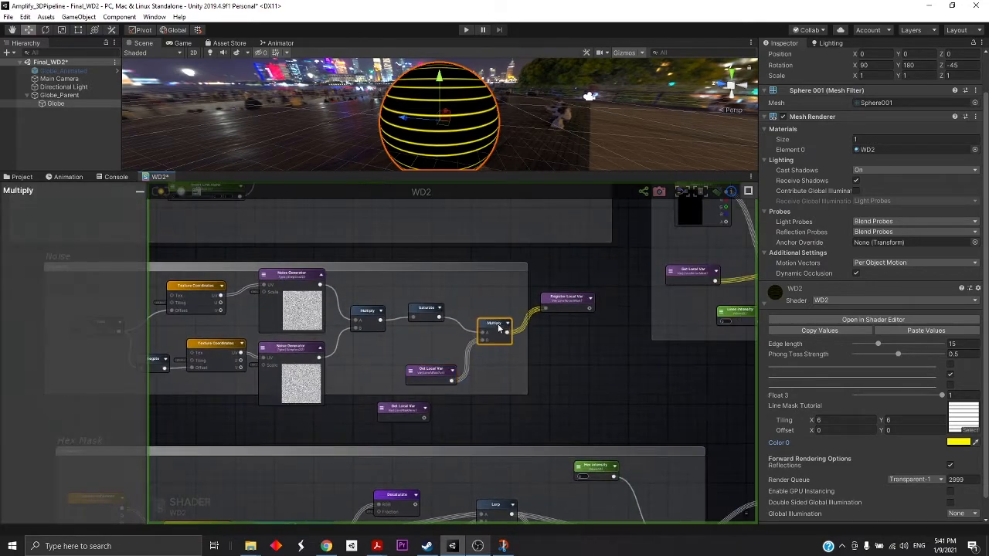
scroll(493, 323, "down", 5)
middle_click_drag(612, 348, 427, 244)
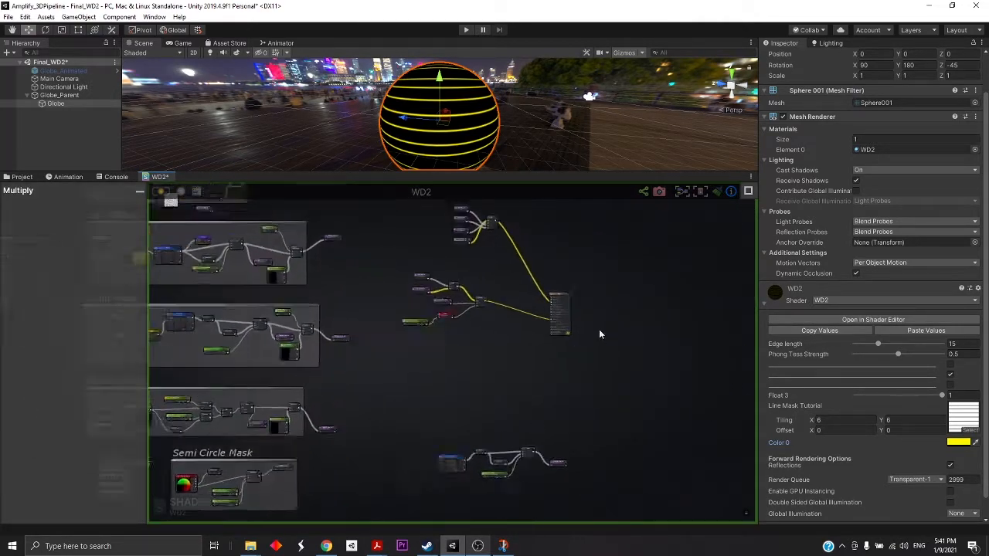
scroll(546, 301, "up", 5)
left_click(545, 298, "alt")
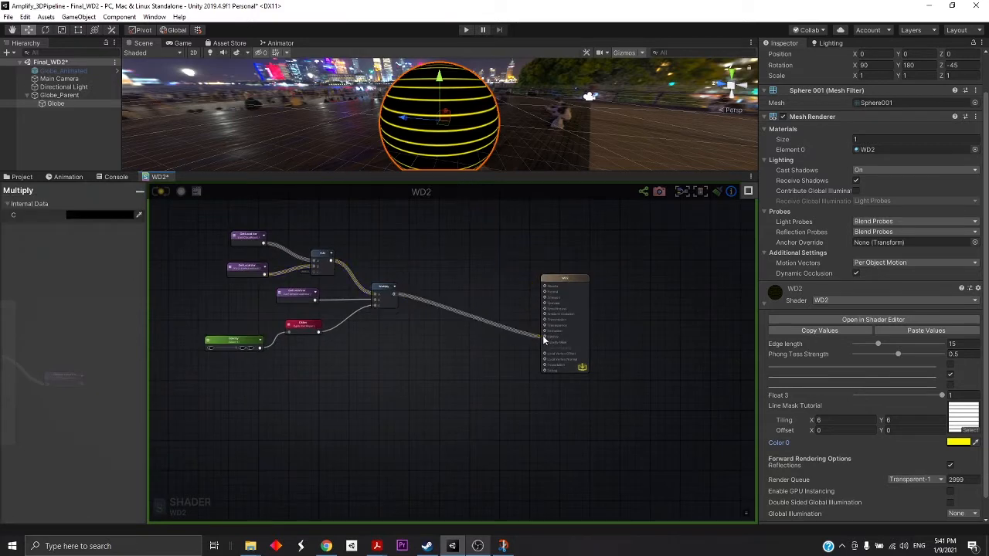
Move the WD2 output node beside the Noise group's final Multiply and connect that Multiply's output to the Debug input.
scroll(510, 357, "down", 4)
left_click_drag(625, 356, 293, 210)
scroll(415, 288, "up", 5)
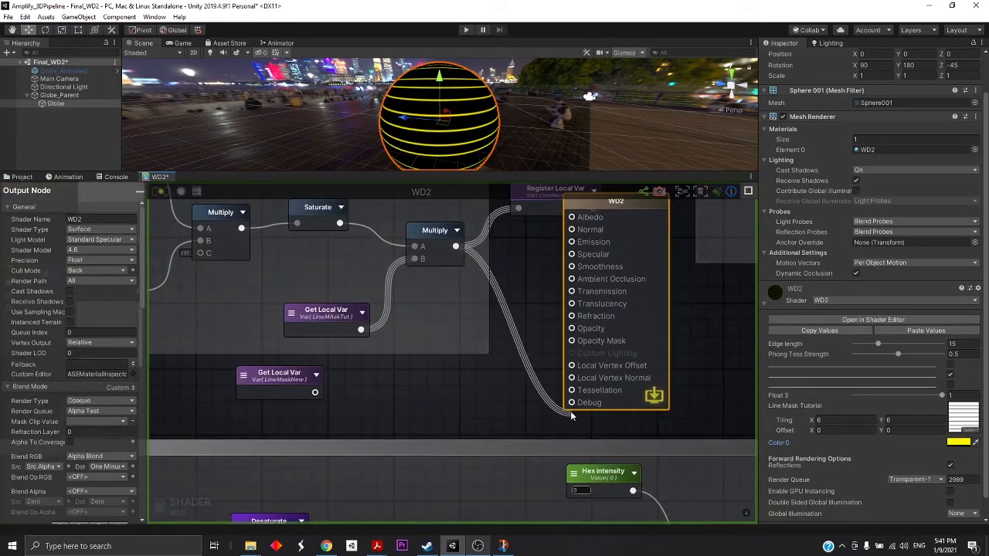
Detach the LineNoiseMask Register Local Var node from the Noise group's final Multiply, move it aside, and update the shader.
middle_click_drag(627, 335, 650, 390)
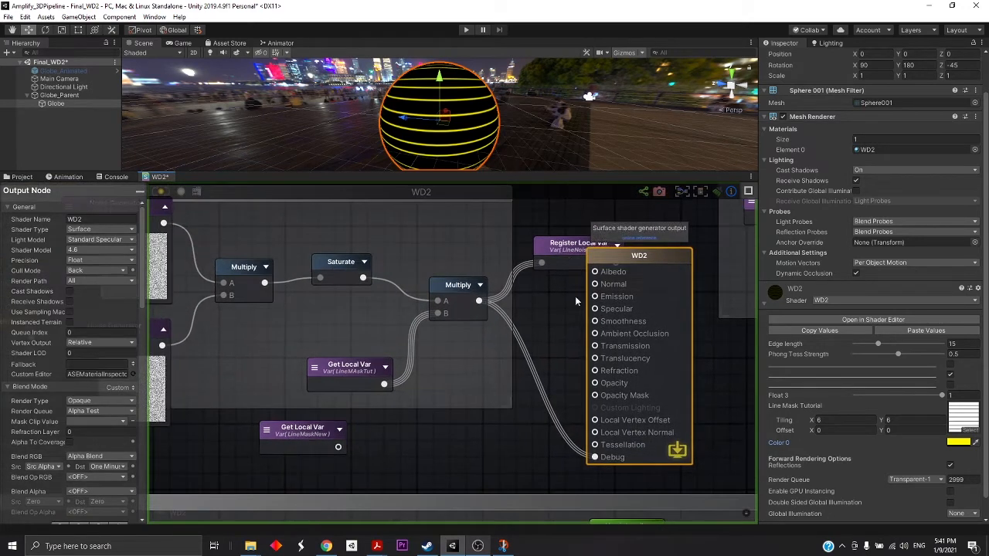
left_click_drag(563, 251, 504, 235)
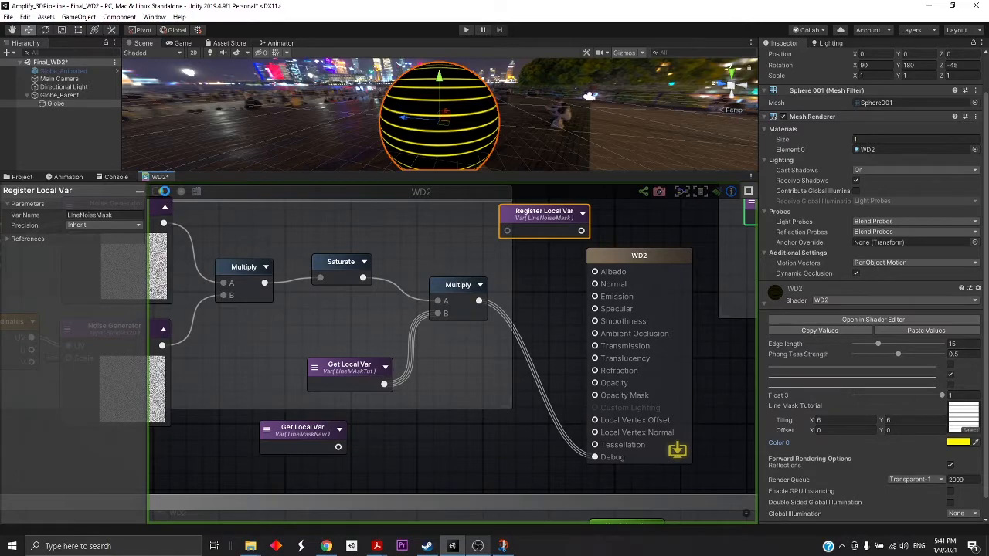
left_click(163, 191)
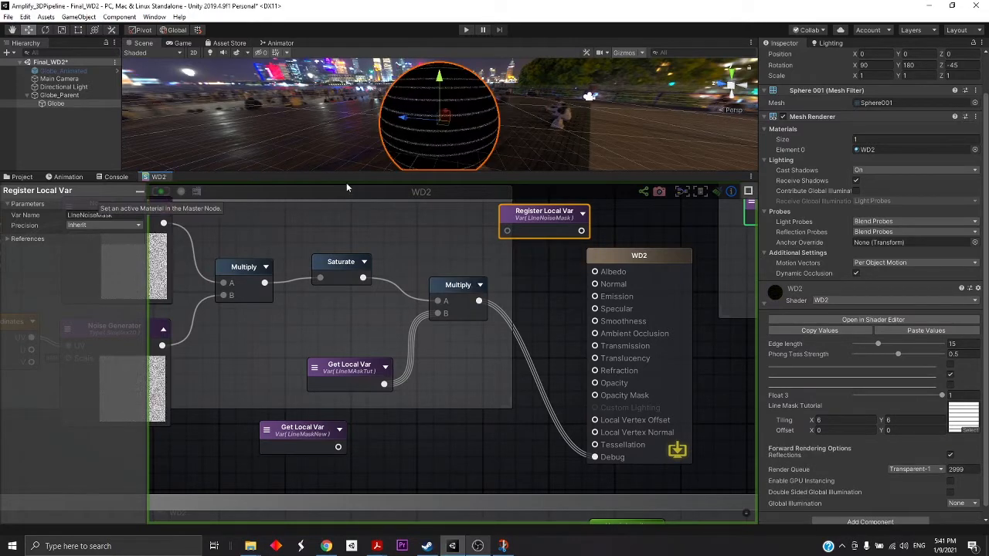
left_click_drag(347, 173, 346, 377)
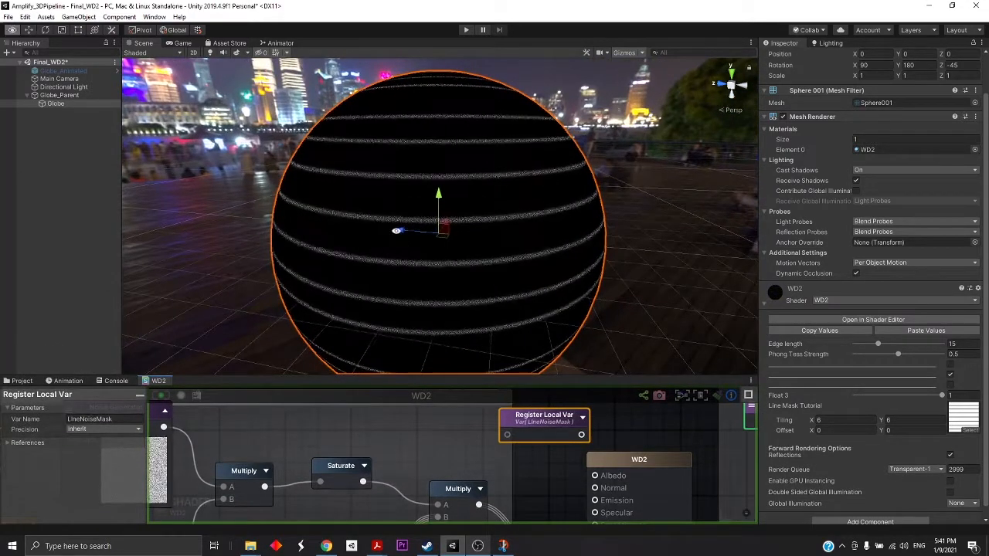
scroll(432, 209, "up", 2, "alt")
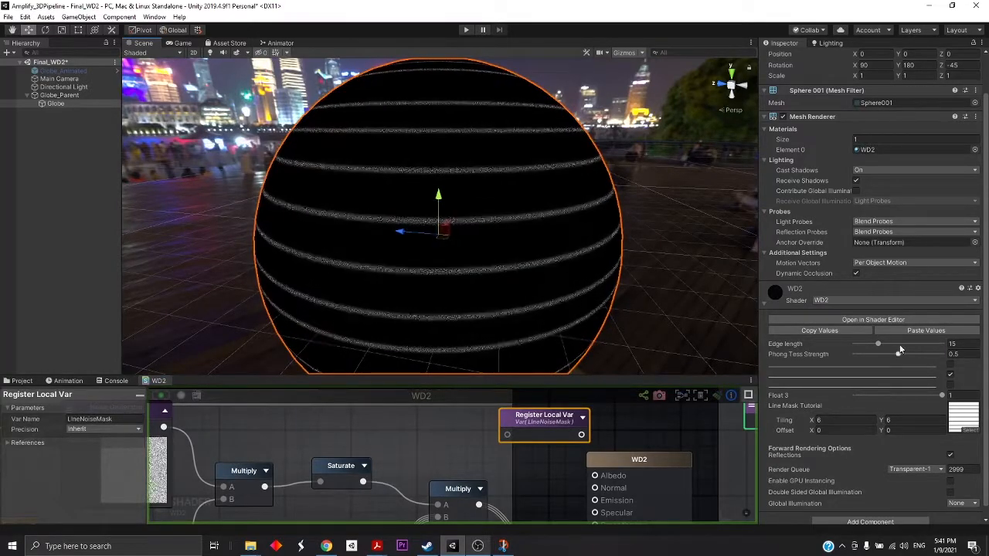
Review the Line Mask Tutorial chain with its One Minus, Lerp and Float 3 nodes, and try the material's Float 3 slider.
scroll(508, 506, "down", 5)
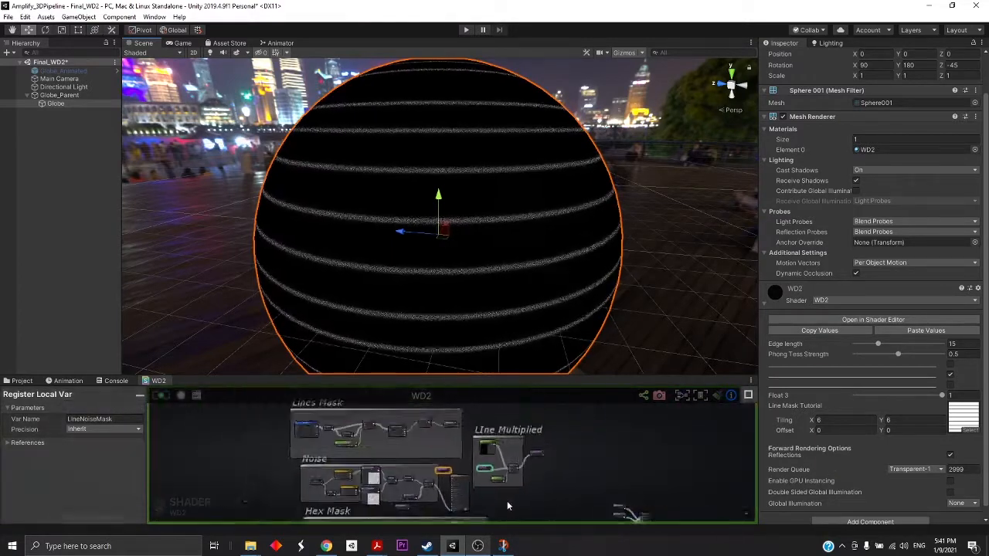
middle_click_drag(508, 503, 498, 405)
left_click_drag(505, 376, 499, 170)
scroll(493, 258, "up", 2)
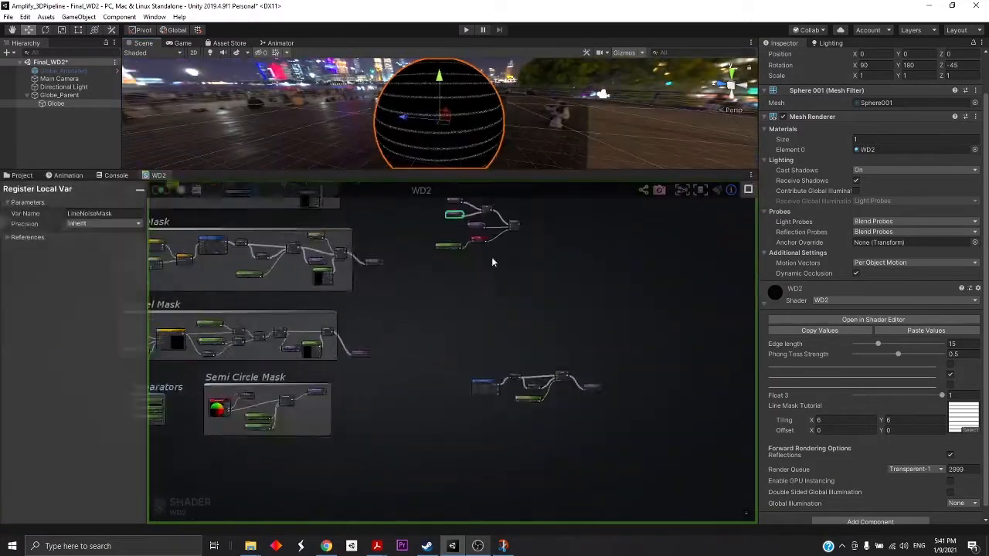
scroll(538, 374, "up", 6)
middle_click_drag(529, 425, 478, 349)
left_click(598, 302)
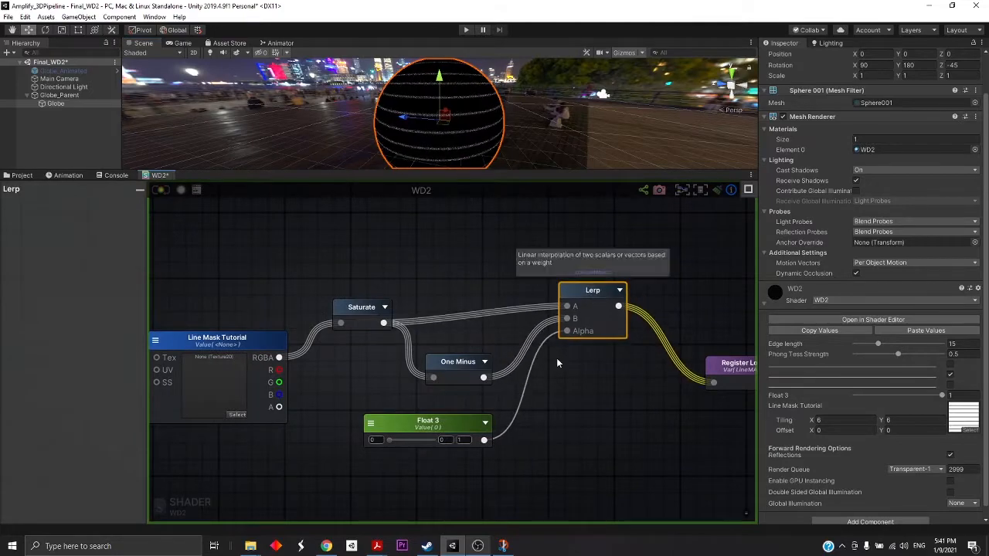
scroll(467, 405, "down", 4)
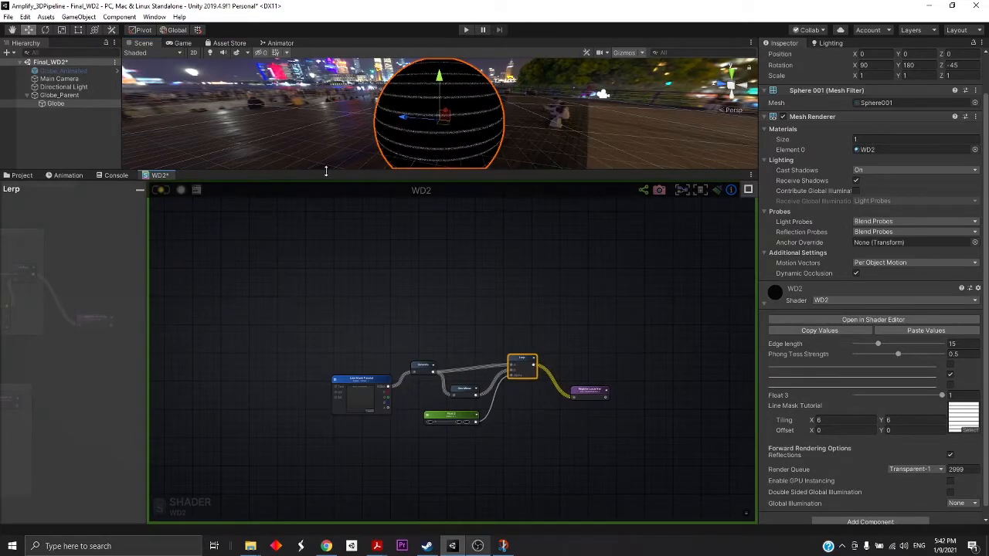
left_click_drag(325, 171, 325, 376)
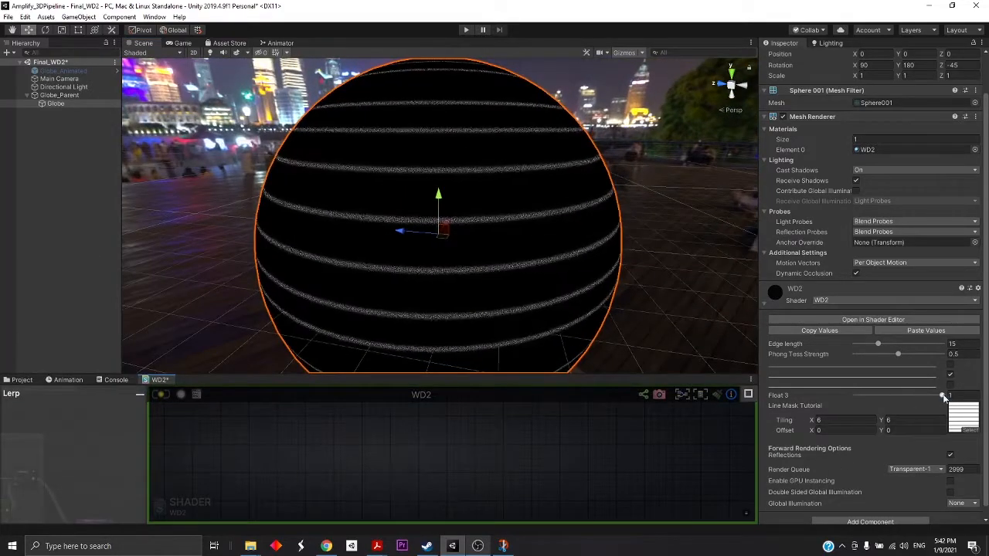
left_click_drag(942, 396, 980, 395)
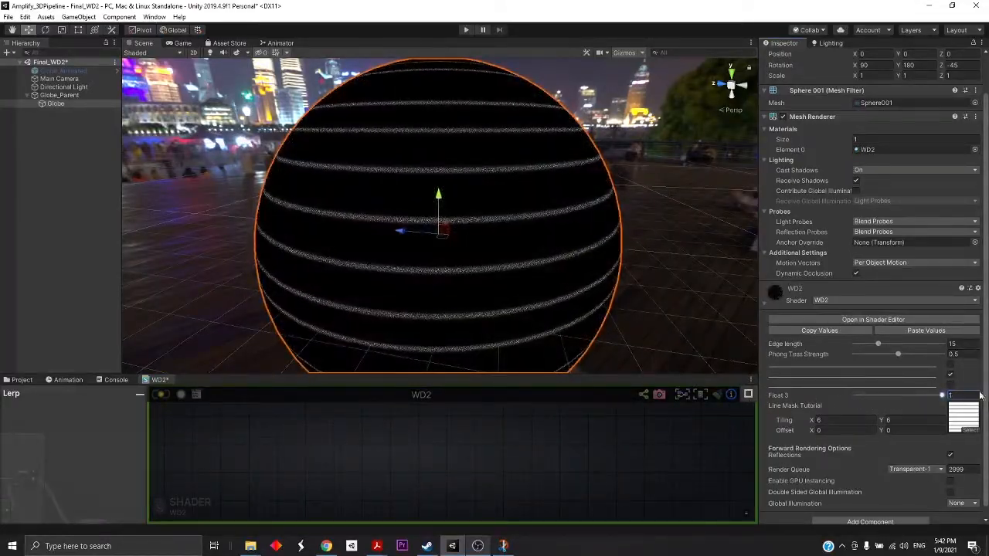
Disconnect the Noise group's final Multiply node from the output node's Debug input.
left_click_drag(441, 374, 433, 153)
scroll(335, 338, "down", 5)
middle_click_drag(193, 189, 346, 244)
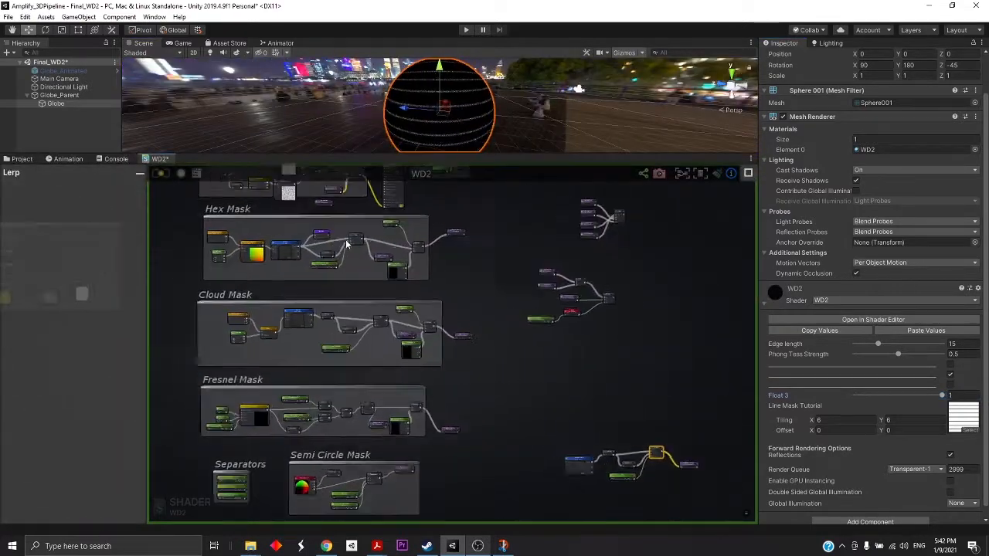
scroll(346, 244, "up", 5)
mouse_move(463, 153)
left_mouse_down()
mouse_move(452, 350)
mouse_move(448, 153)
left_mouse_up()
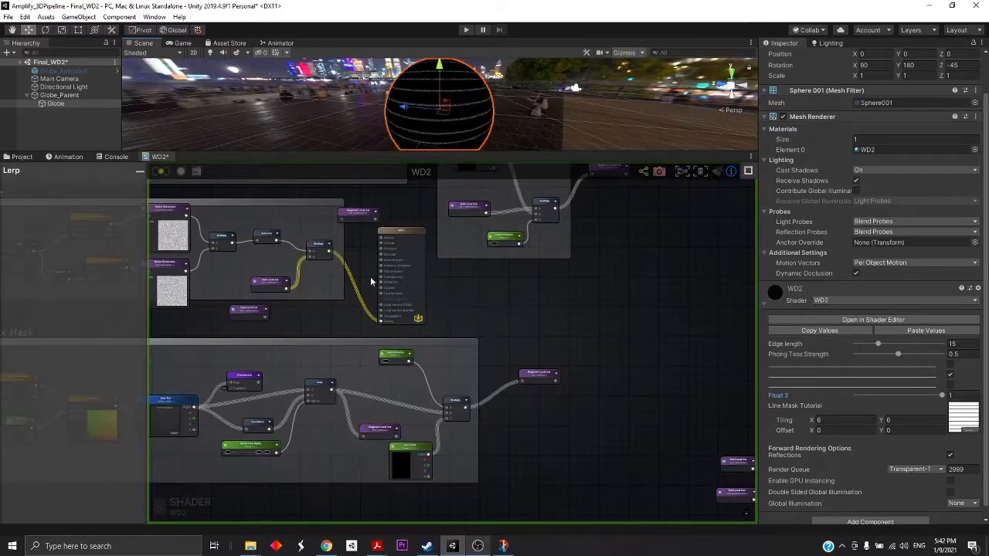
scroll(392, 230, "up", 3)
left_click(392, 231)
left_click_drag(391, 230, 374, 223)
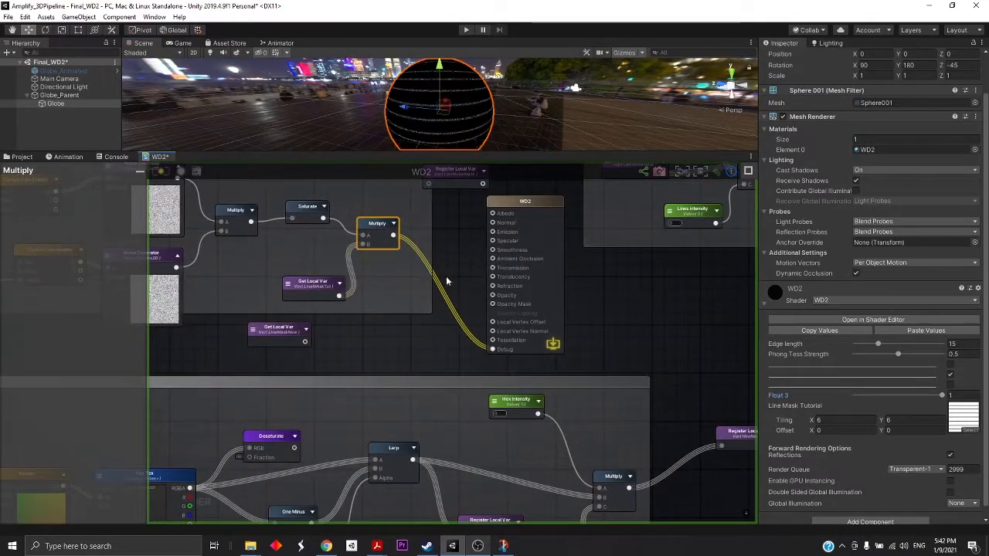
left_click_drag(491, 350, 442, 335)
Move the WD2 output node and the LineNoiseMask Register Local Var node away from the Noise group to make room.
middle_click_drag(465, 233, 517, 270)
left_click_drag(580, 241, 629, 235)
left_click_drag(510, 209, 566, 196)
scroll(469, 235, "up", 3)
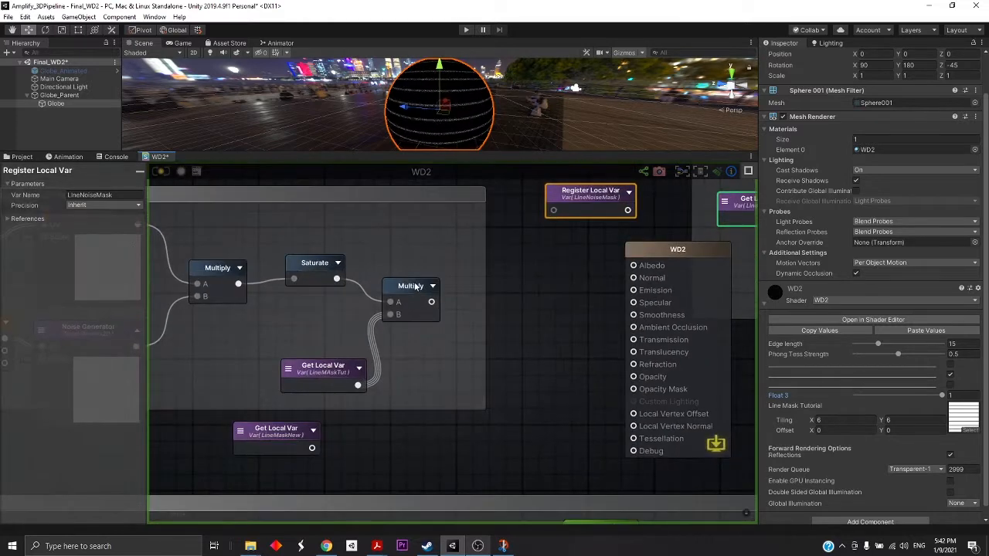
Add a Color node and a Multiply node between the Noise group's final Multiply and the output node.
left_click(416, 270)
key("5")
left_click(538, 377)
left_click_drag(560, 386, 543, 263)
left_click(501, 266)
left_click(524, 297)
left_click(502, 267)
left_click(520, 289)
key("m")
left_click(532, 367)
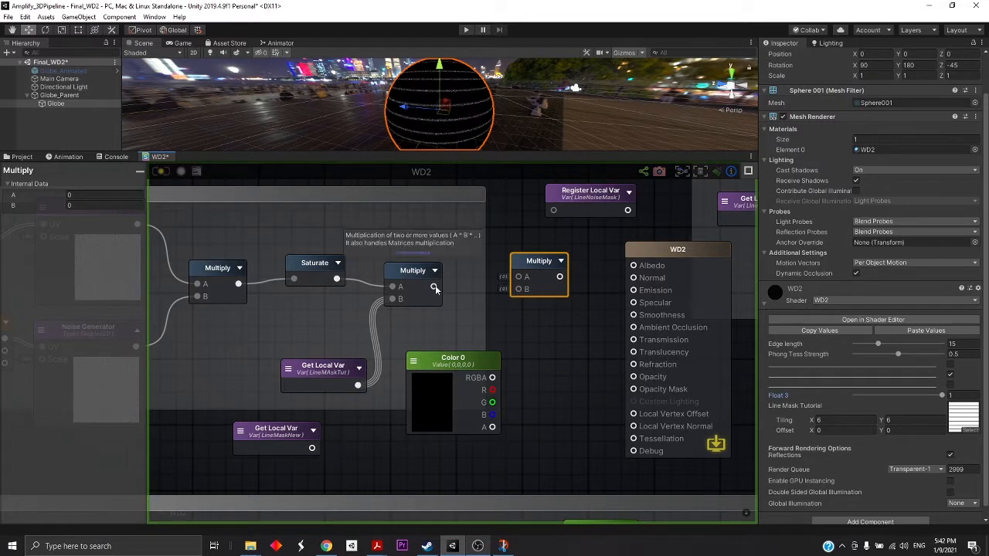
Multiply the noise result by Color 0's RGBA output, wire the product to Albedo, and update the shader.
left_click_drag(435, 288, 559, 273)
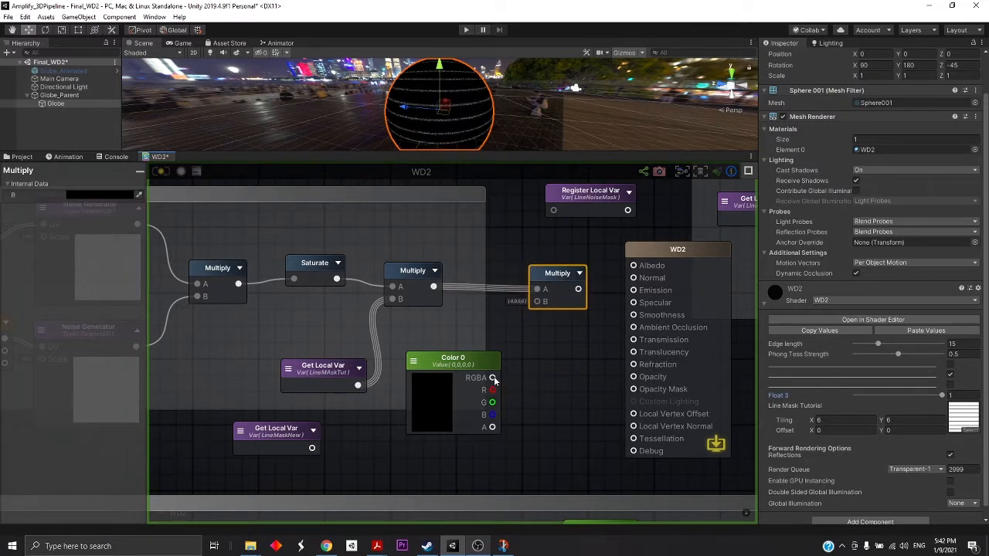
left_click_drag(493, 380, 632, 266)
left_click_drag(659, 255, 655, 250)
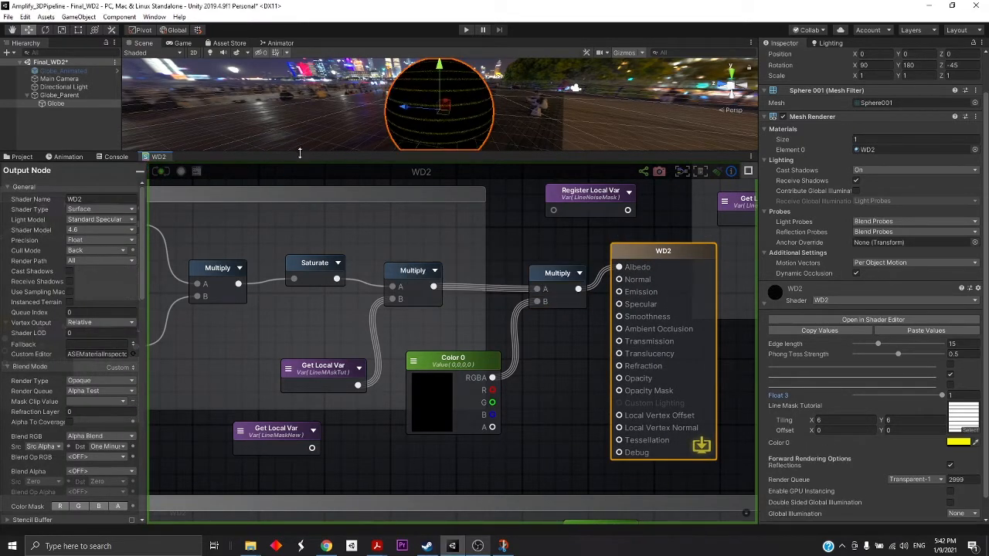
Change the material's Color 0 to bright green.
left_click_drag(300, 152, 284, 379)
left_click(958, 442)
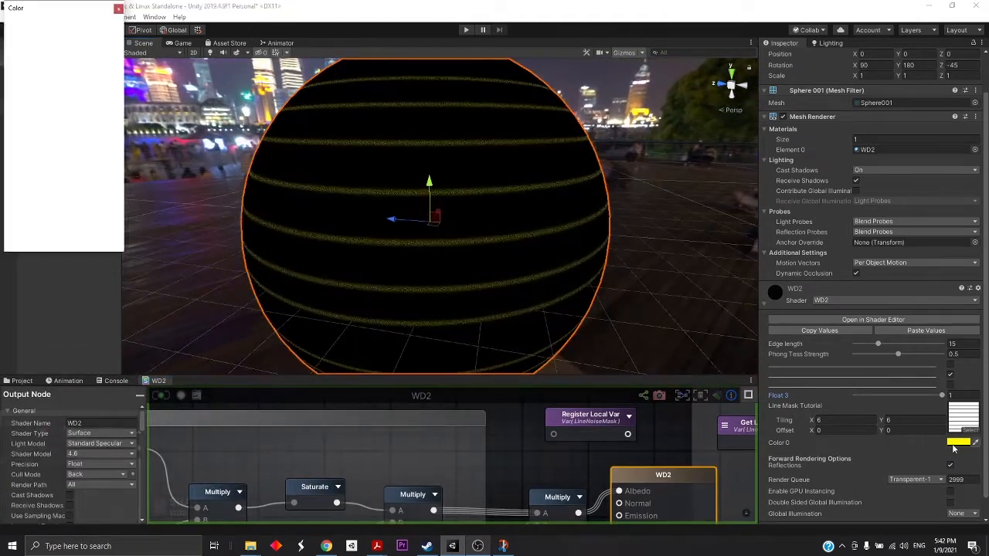
left_click_drag(107, 76, 121, 147)
left_click_drag(106, 92, 59, 67)
left_click(119, 9)
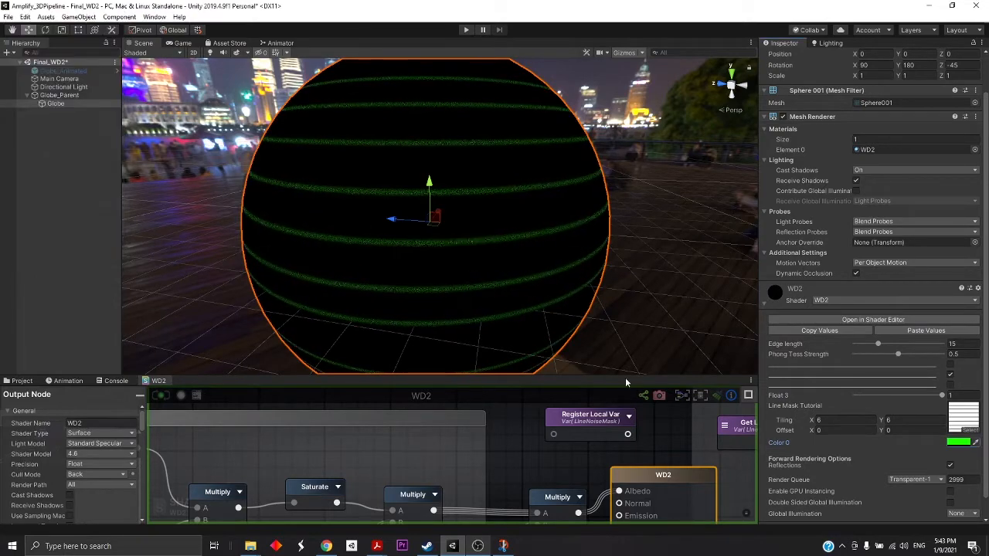
Examine the Noise, Line Multiplied, Hex Mask and Cloud Mask node groups in the shader graph.
left_click_drag(629, 377, 618, 153)
scroll(432, 319, "down", 5)
middle_click_drag(425, 318, 467, 333)
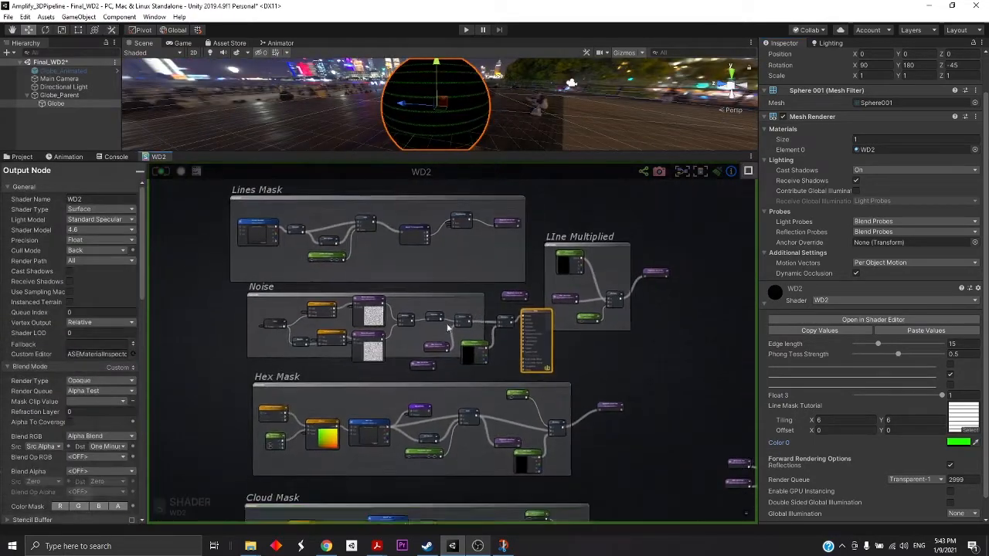
scroll(360, 326, "up", 4)
middle_click_drag(359, 326, 467, 345)
scroll(580, 345, "down", 6)
middle_click_drag(606, 328, 463, 312)
scroll(576, 354, "up", 3)
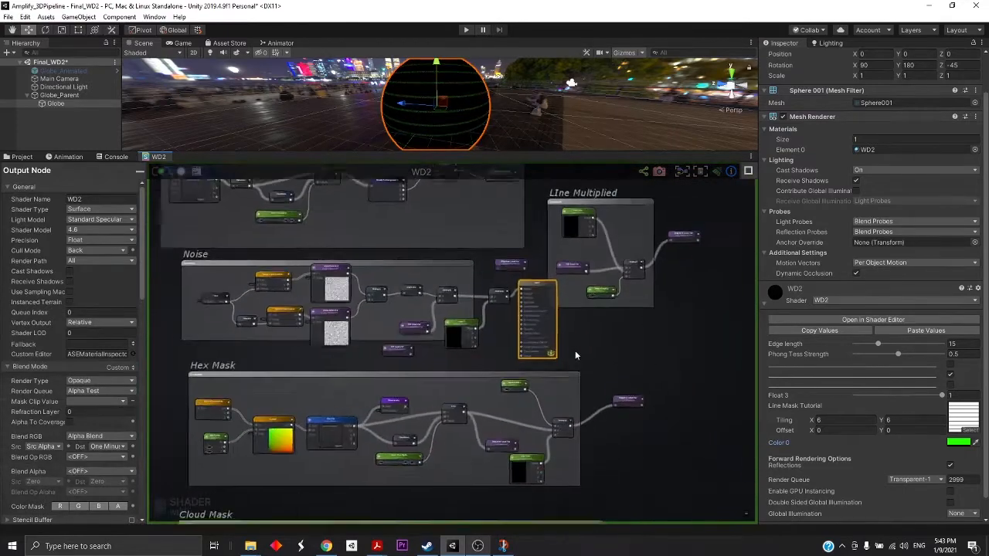
scroll(633, 287, "down", 4)
scroll(572, 297, "up", 1)
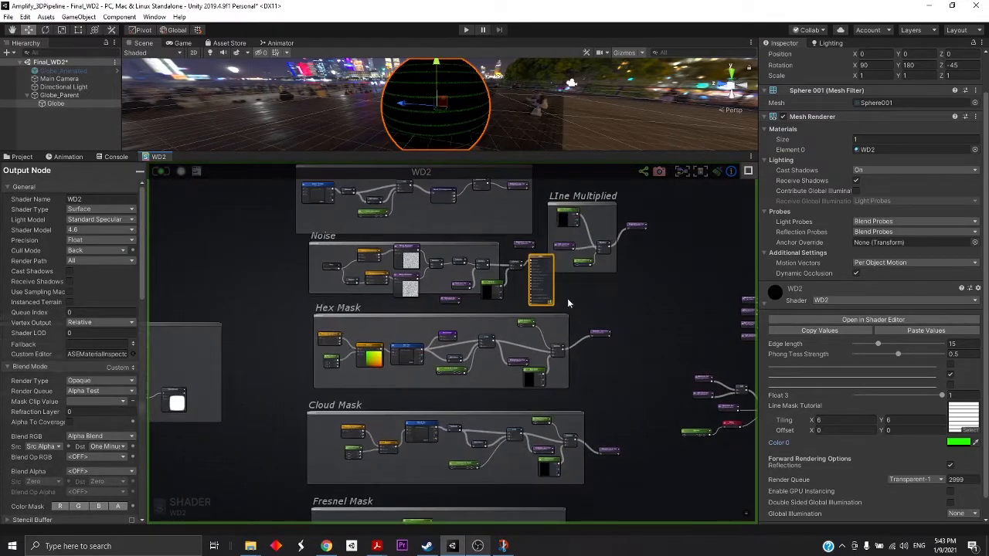
scroll(448, 349, "up", 3)
middle_click_drag(464, 409, 484, 385)
scroll(461, 392, "up", 3)
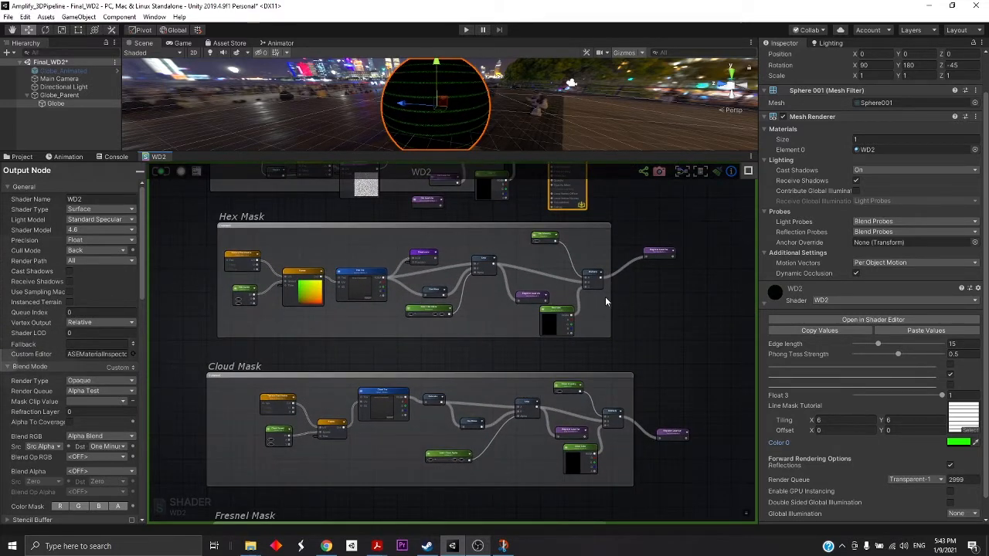
middle_click_drag(605, 303, 654, 336)
scroll(653, 337, "up", 2)
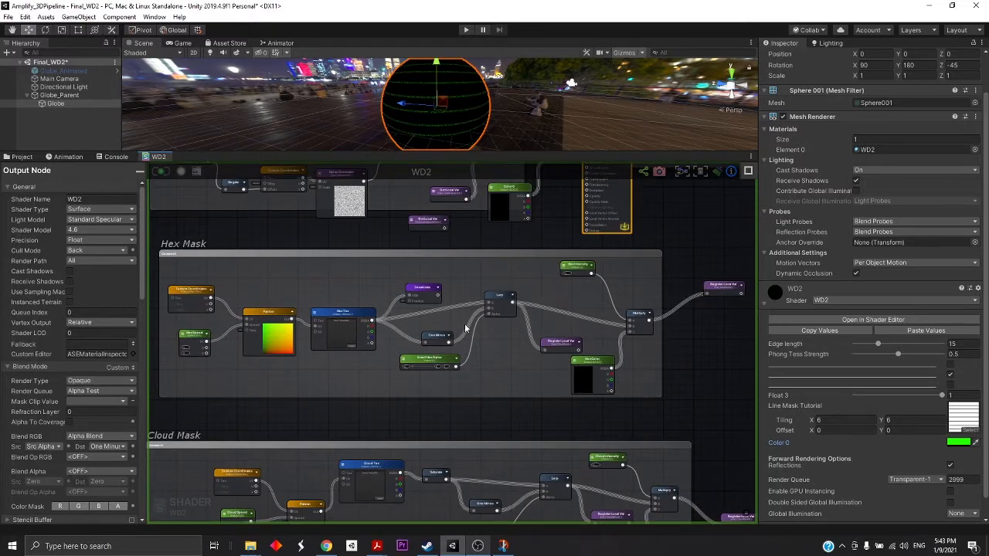
scroll(444, 317, "up", 3)
Nudge the Hex Tex node in the Hex Mask group, and assign the Hex grid texture to the material's Line Mask Tutorial slot.
left_click(331, 279)
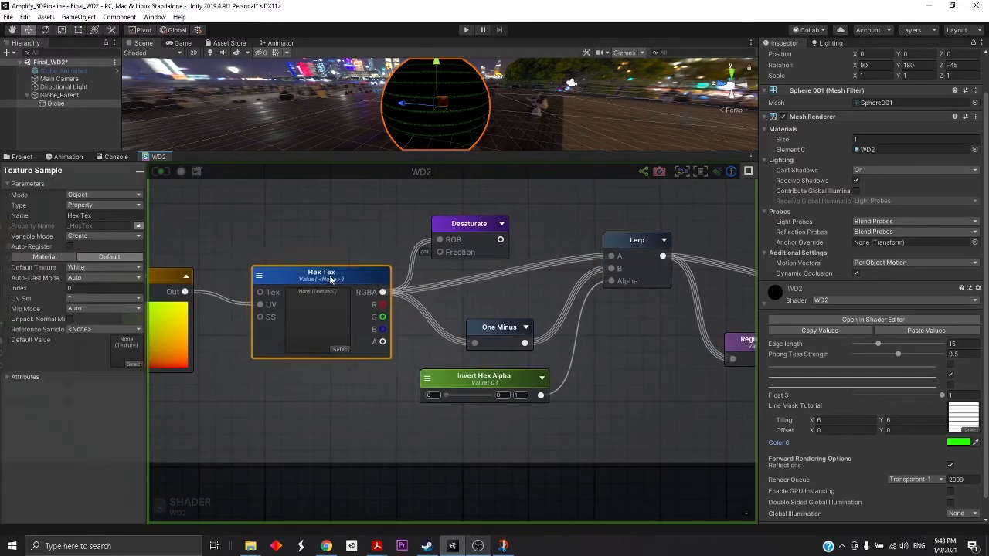
left_click_drag(331, 279, 313, 269)
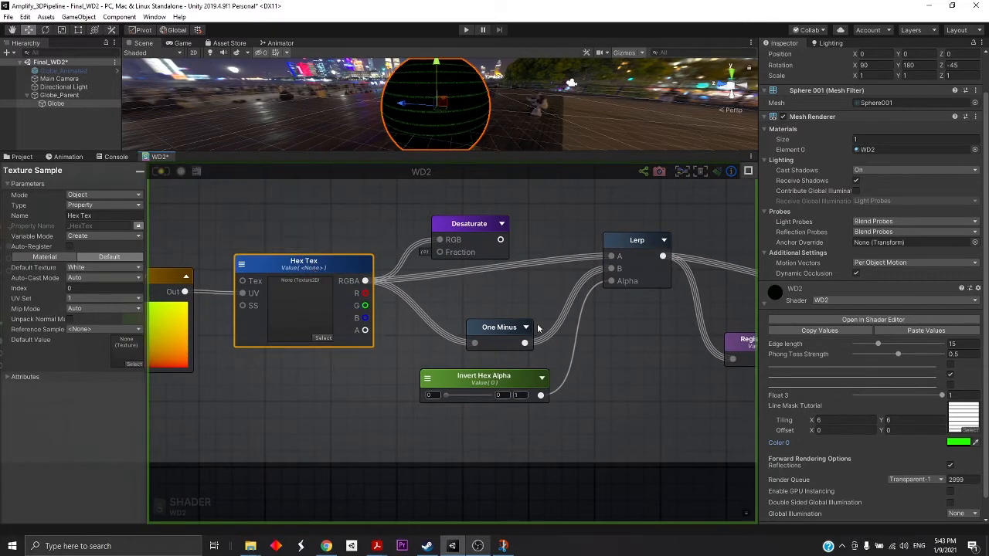
left_click(971, 430)
scroll(368, 360, "up", 6)
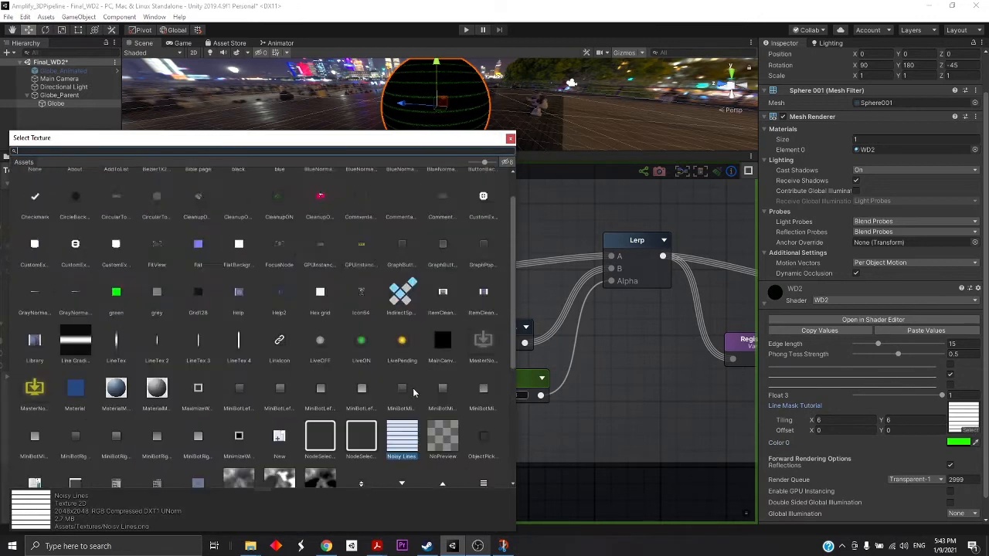
left_click(314, 336)
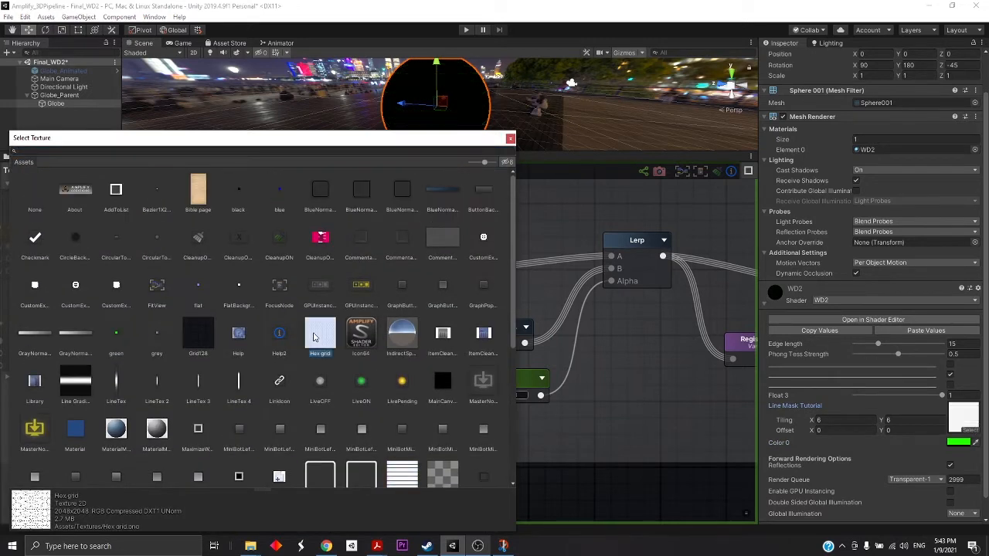
left_click(510, 140)
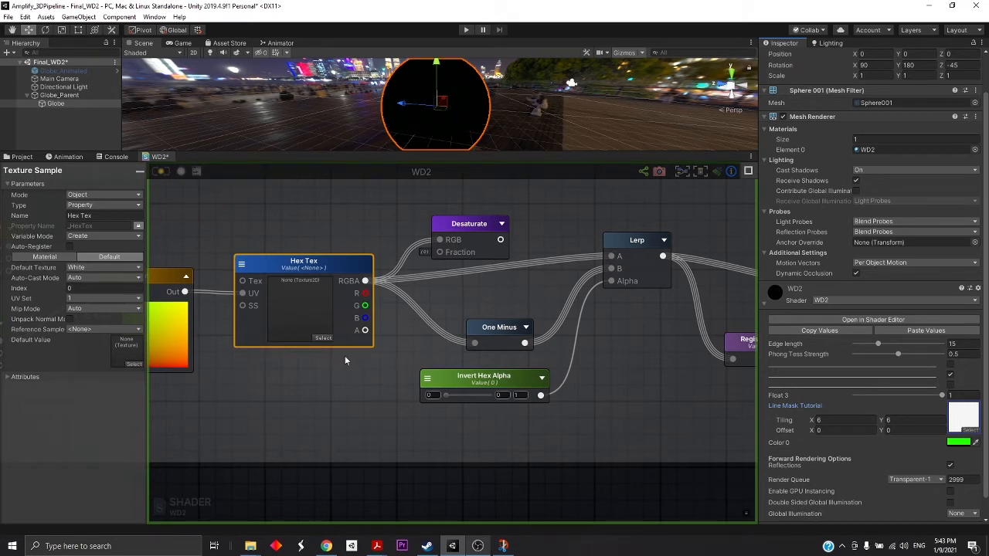
Open the Hex grid texture from the project's Textures folder and examine its pattern in an enlarged preview.
left_click(16, 158)
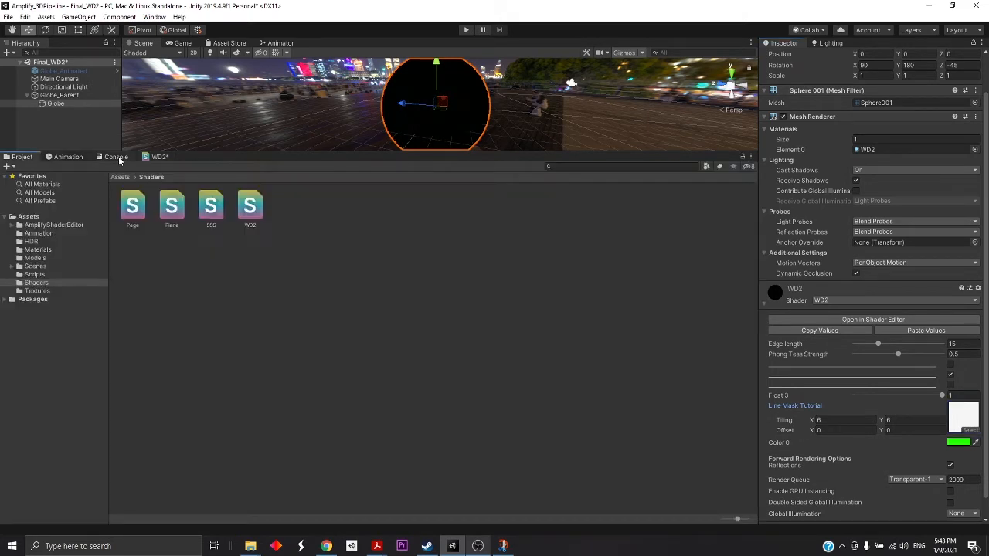
left_click(37, 291)
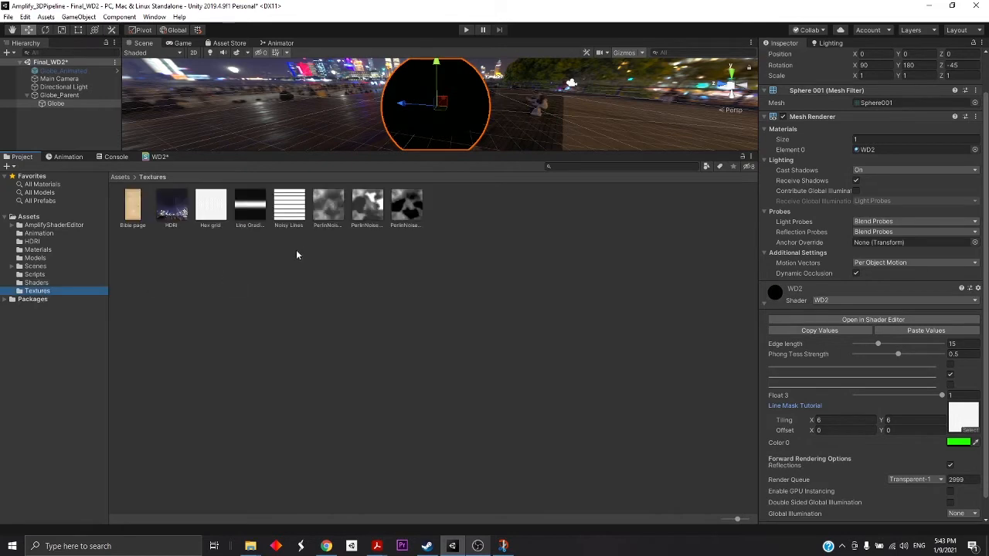
left_click(219, 215)
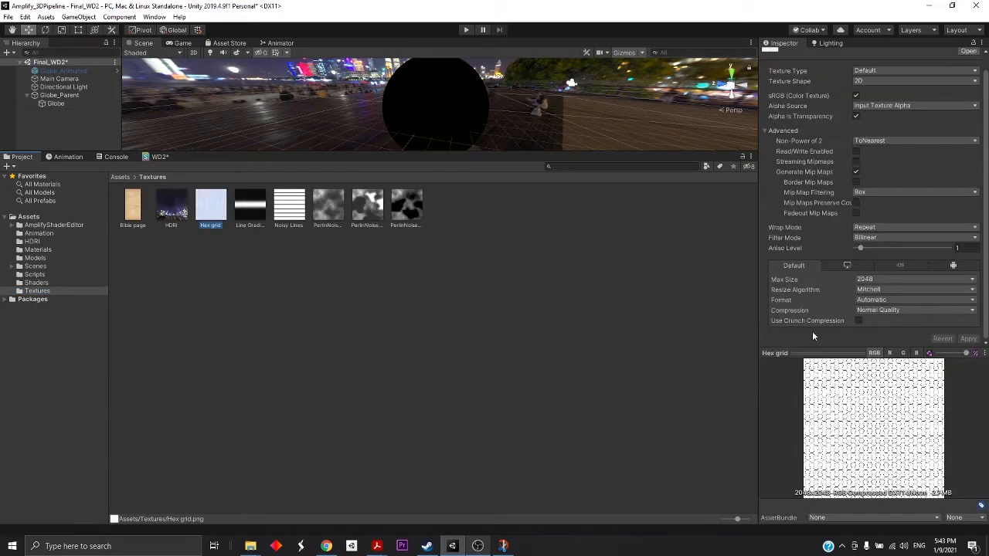
left_click_drag(814, 353, 786, 141)
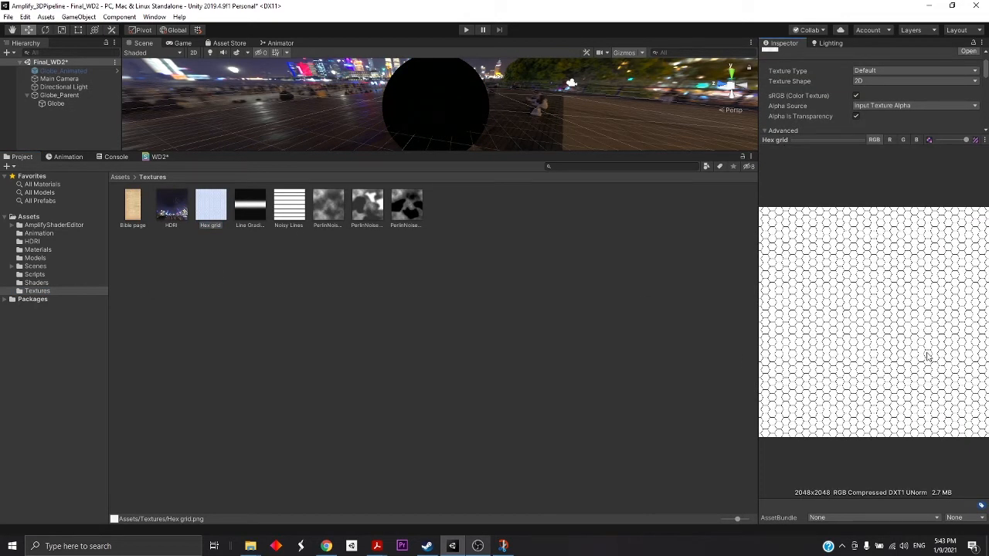
left_click_drag(757, 312, 624, 337)
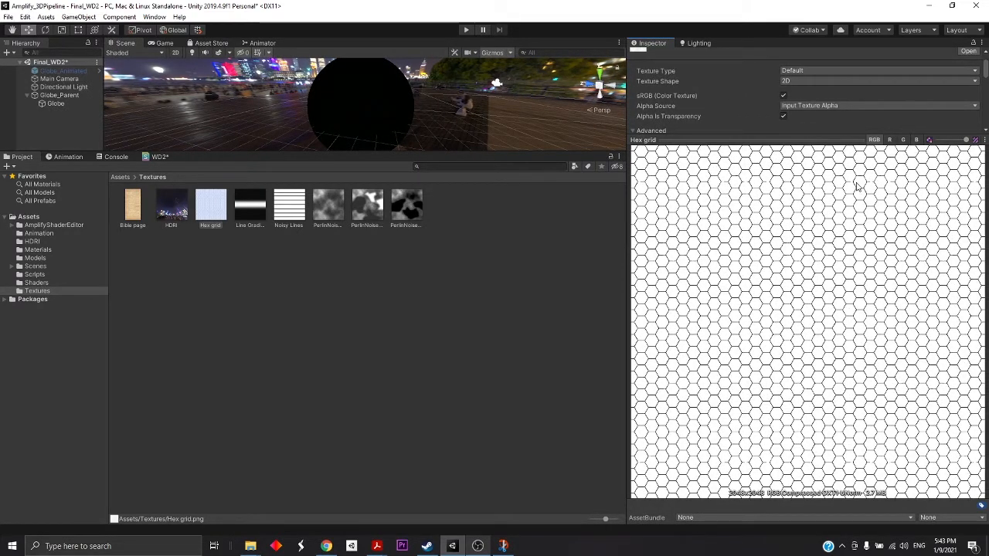
Preview the Noisy Lines texture and return to the Hex Mask group in the WD2 shader graph.
left_click(289, 207)
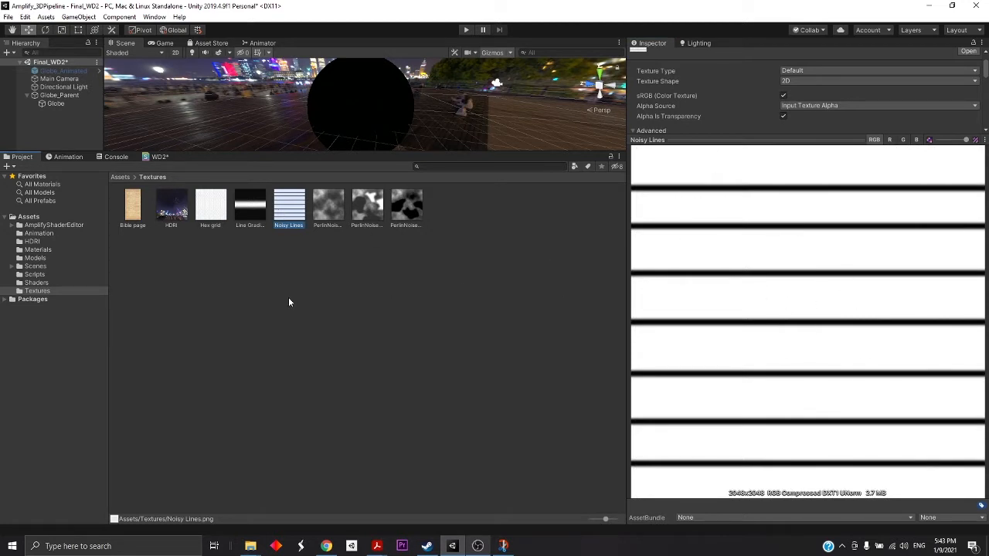
left_click(225, 255)
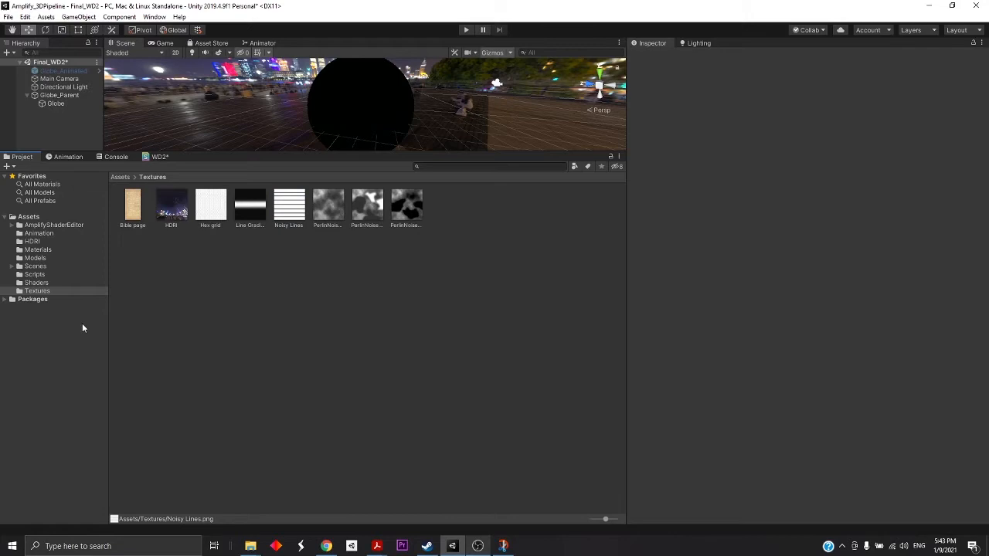
left_click(155, 159)
scroll(426, 369, "down", 5)
scroll(471, 368, "up", 5)
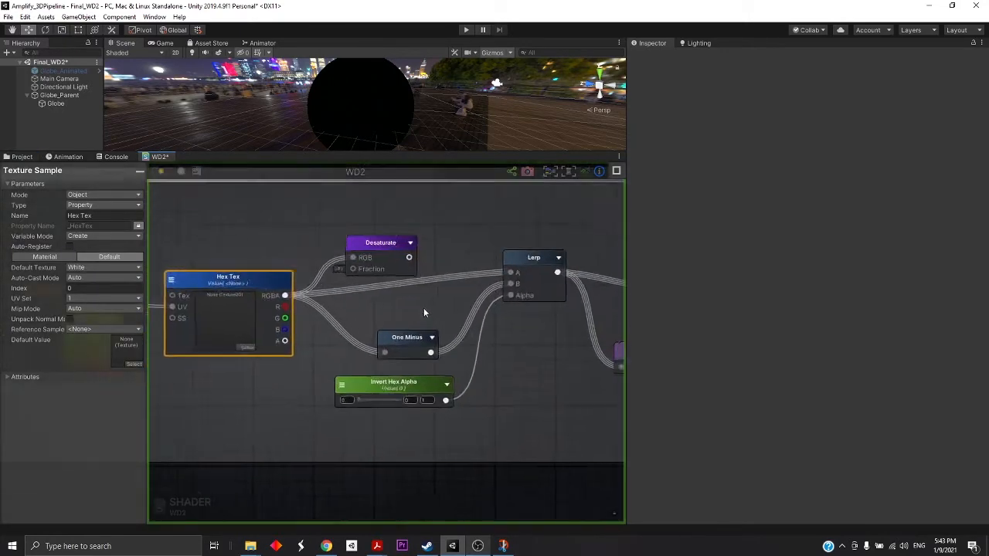
scroll(408, 303, "down", 3)
Inspect the Desaturate node in the Hex Mask group and nudge the Hex Tex node slightly.
left_click(385, 270)
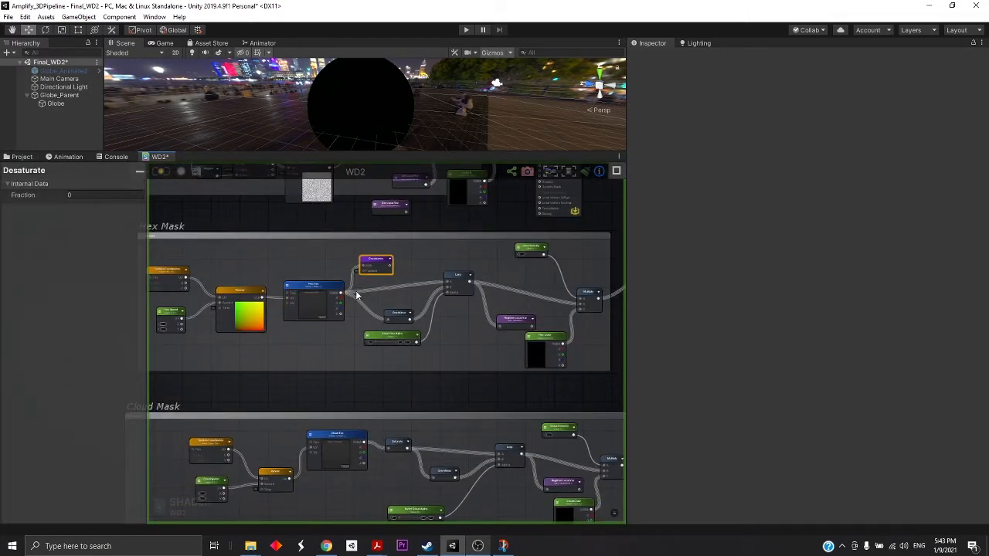
scroll(359, 296, "up", 3)
left_click_drag(269, 272, 276, 279)
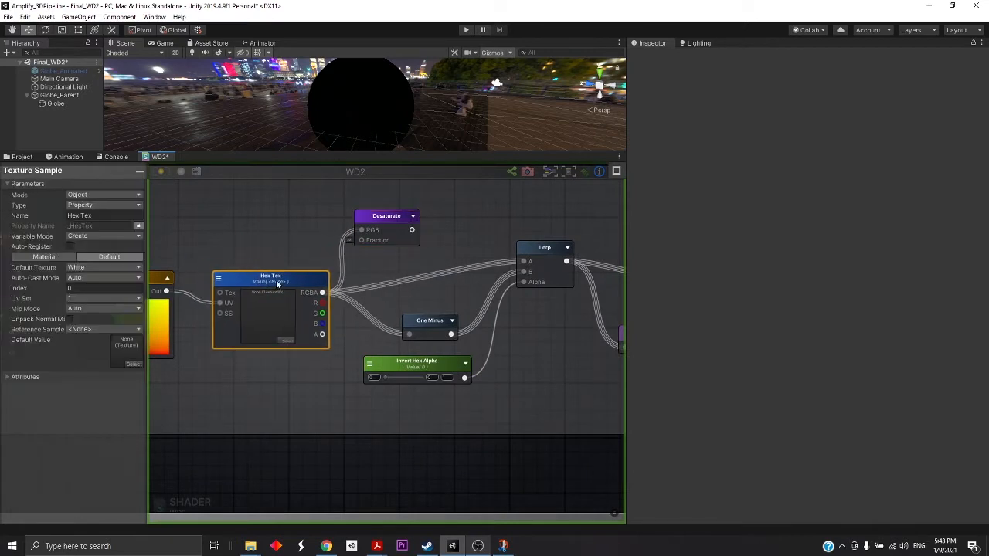
middle_click_drag(414, 297, 356, 286)
Rearrange the Lerp, One Minus and Invert Hex Alpha nodes beside Hex Tex in the Hex Mask group.
left_click_drag(494, 250, 475, 250)
left_click_drag(376, 316, 357, 313)
left_click(376, 353)
left_click_drag(375, 349, 370, 359)
left_click_drag(463, 243, 471, 247)
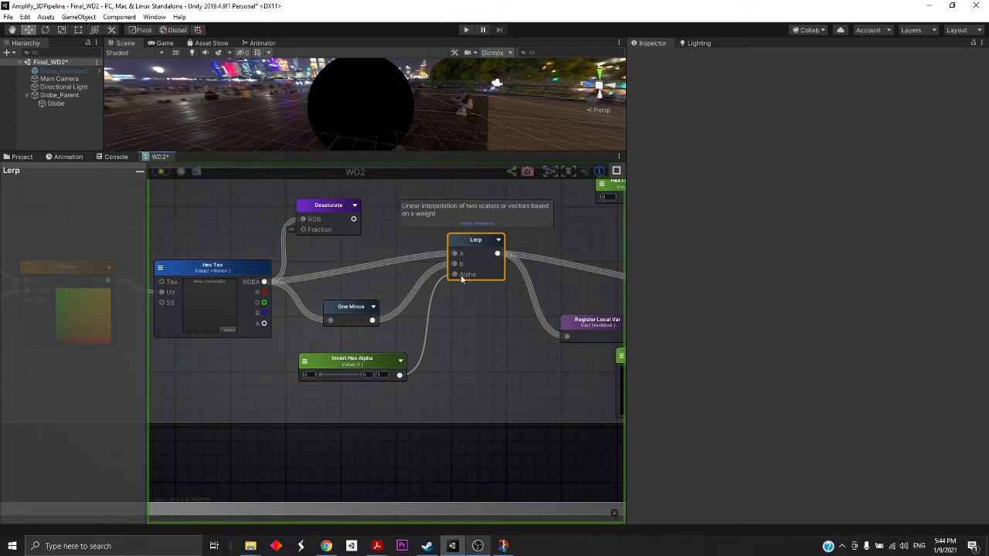
left_click_drag(378, 368, 384, 367)
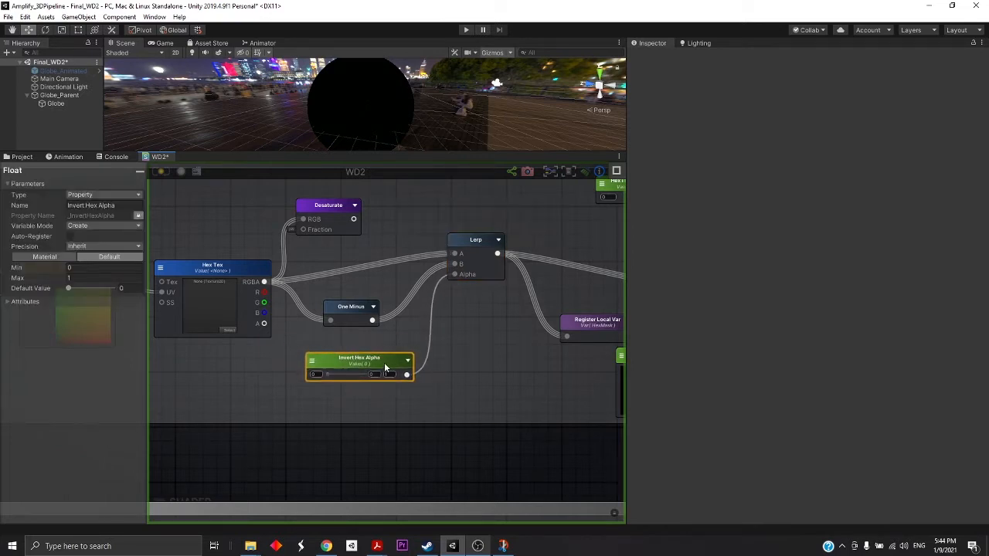
left_click_drag(478, 242, 450, 240)
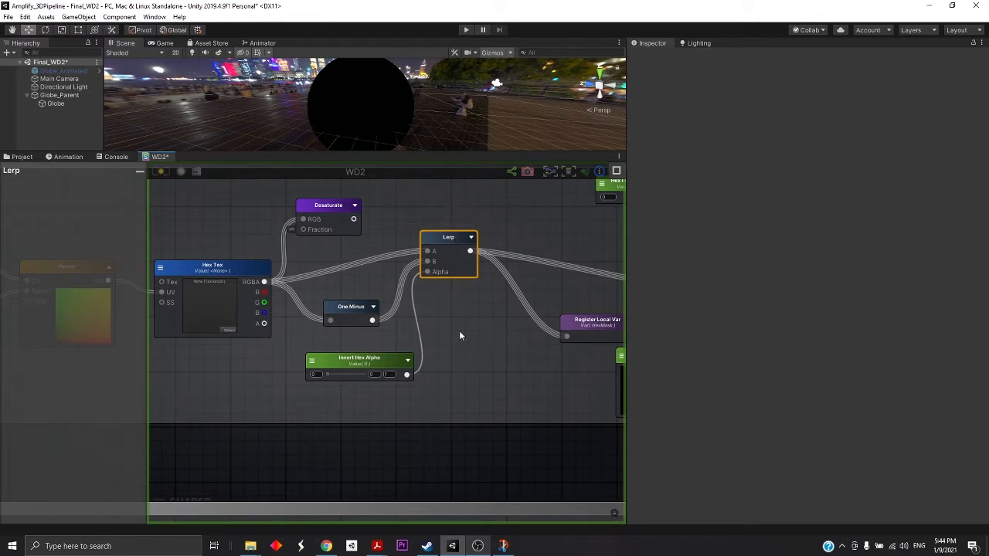
Reposition the HexMask Register Local Var node and the Lerp node feeding it in the Hex Mask group.
scroll(459, 331, "down", 5)
middle_click_drag(496, 254, 457, 328)
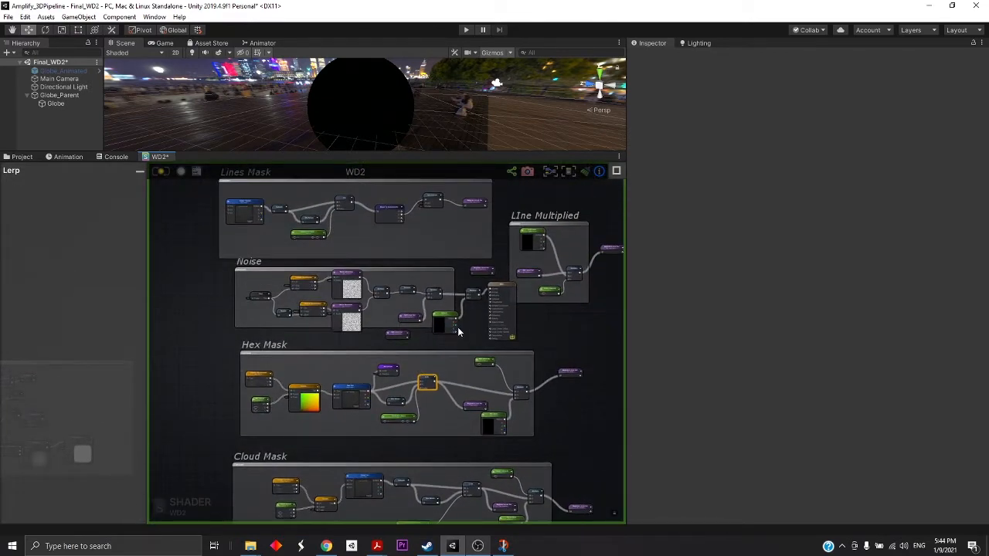
scroll(461, 331, "up", 4)
middle_click_drag(371, 516, 422, 393)
scroll(405, 412, "up", 1)
scroll(402, 357, "down", 6)
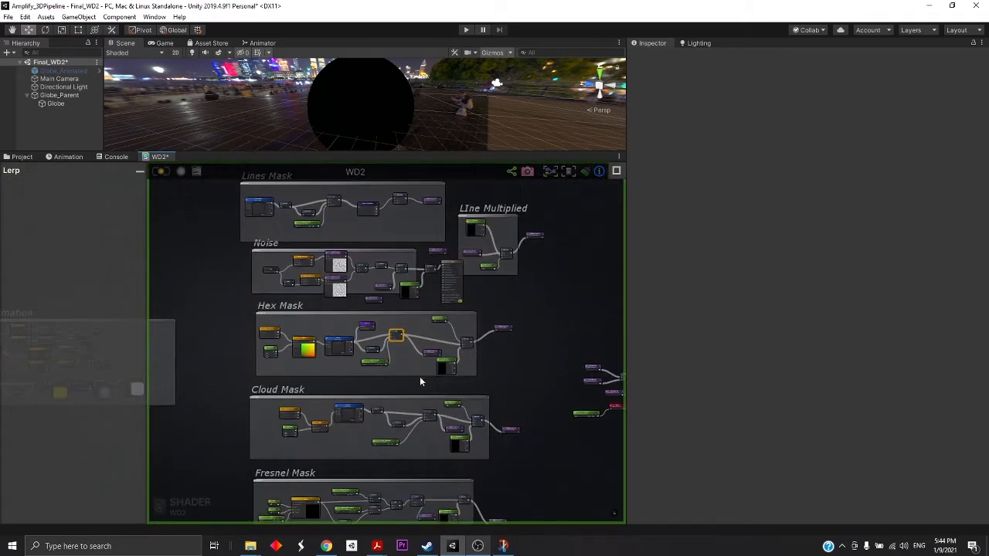
scroll(379, 375, "up", 6)
left_click_drag(454, 287, 428, 293)
scroll(389, 248, "up", 3)
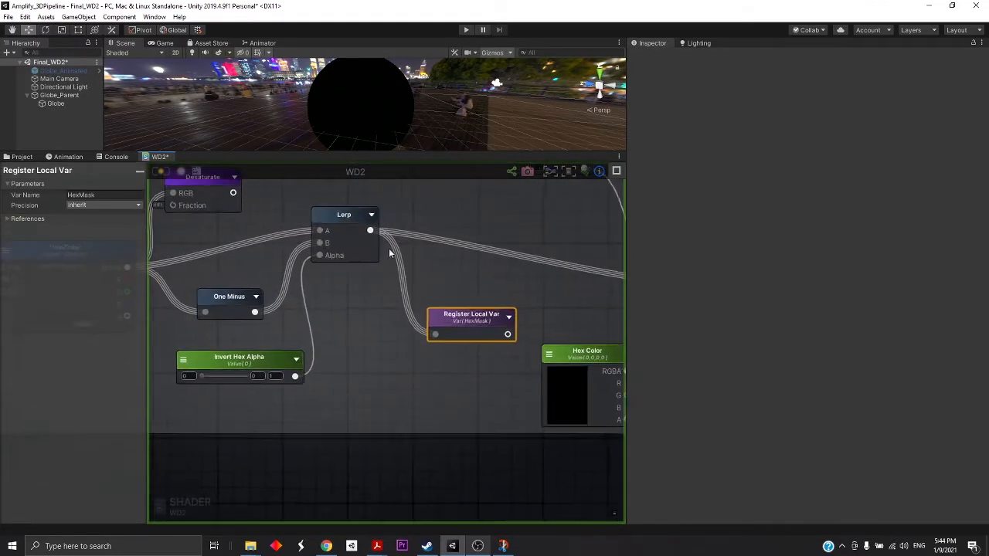
left_click_drag(340, 219, 326, 220)
Move the Hex Color and Hex intensity nodes and the HexNode Register Local Var node closer to the hex Multiply node.
scroll(517, 318, "down", 5)
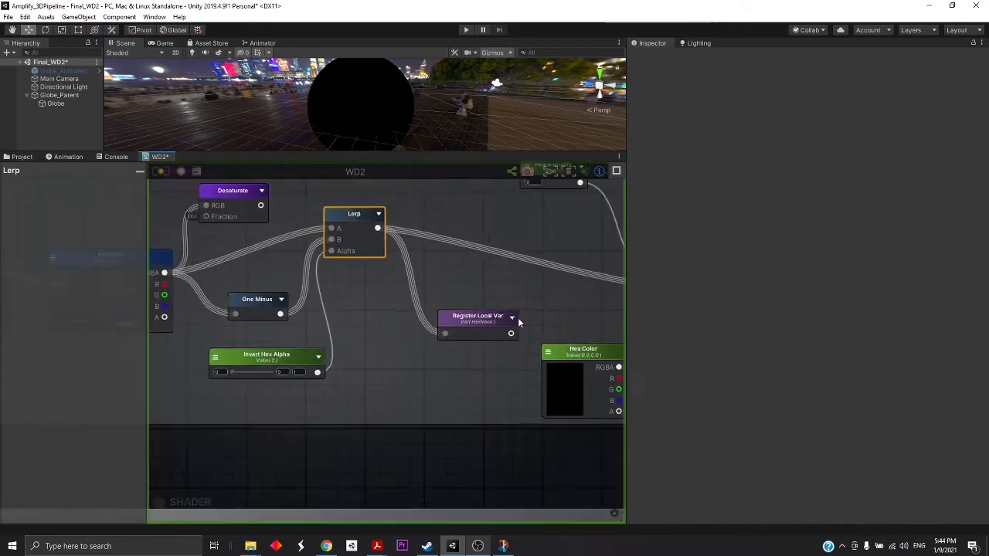
scroll(464, 309, "up", 5)
left_click_drag(389, 391, 389, 375)
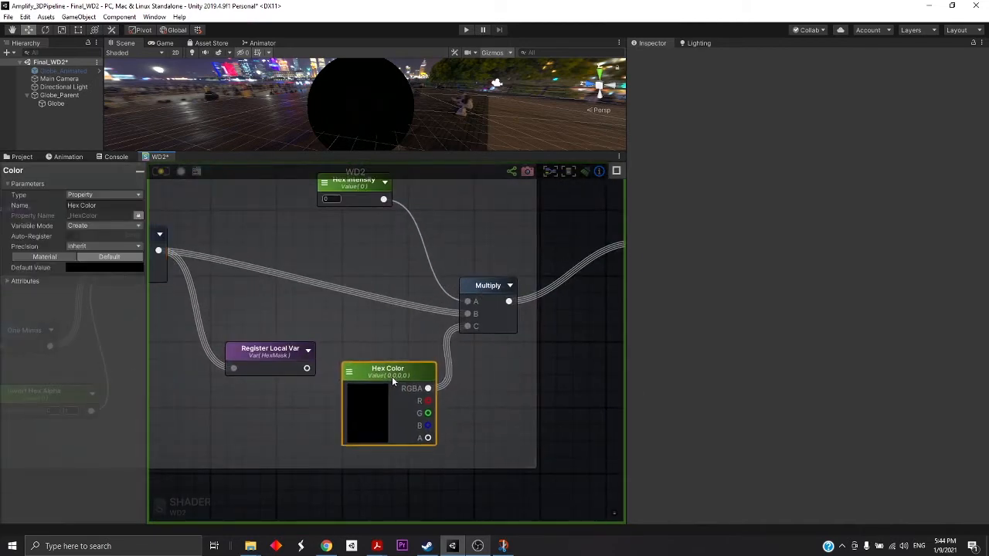
left_click_drag(354, 193, 376, 240)
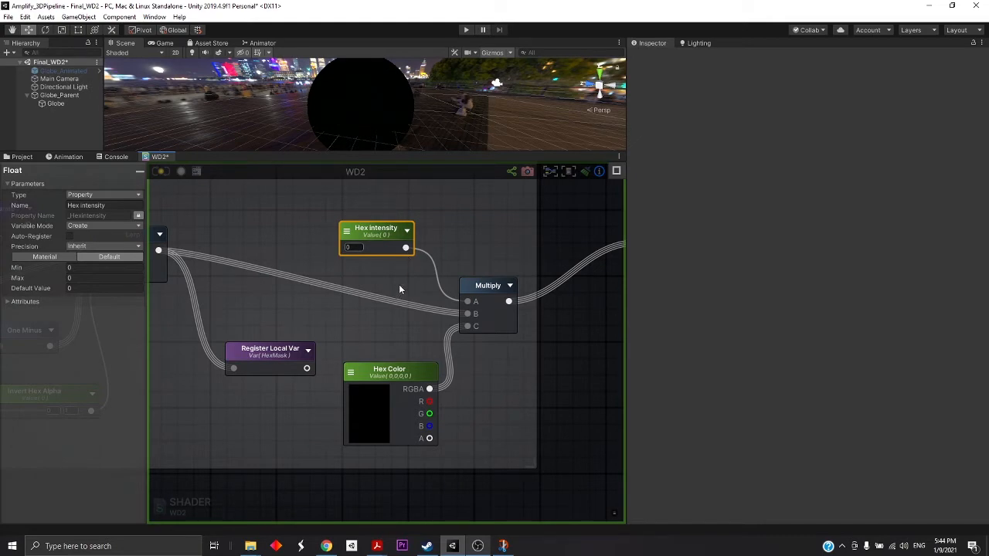
scroll(332, 294, "down", 4)
scroll(496, 268, "up", 4)
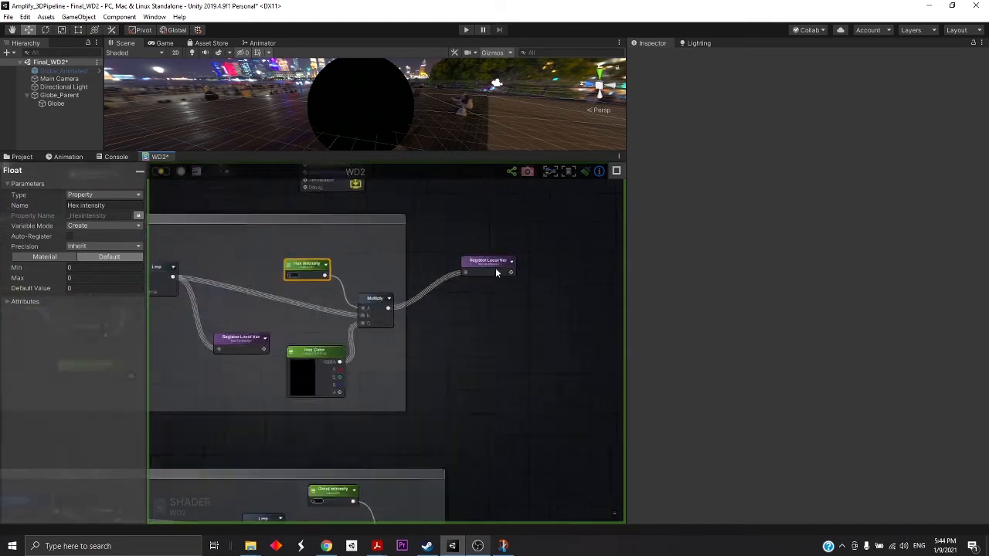
left_click_drag(487, 261, 450, 270)
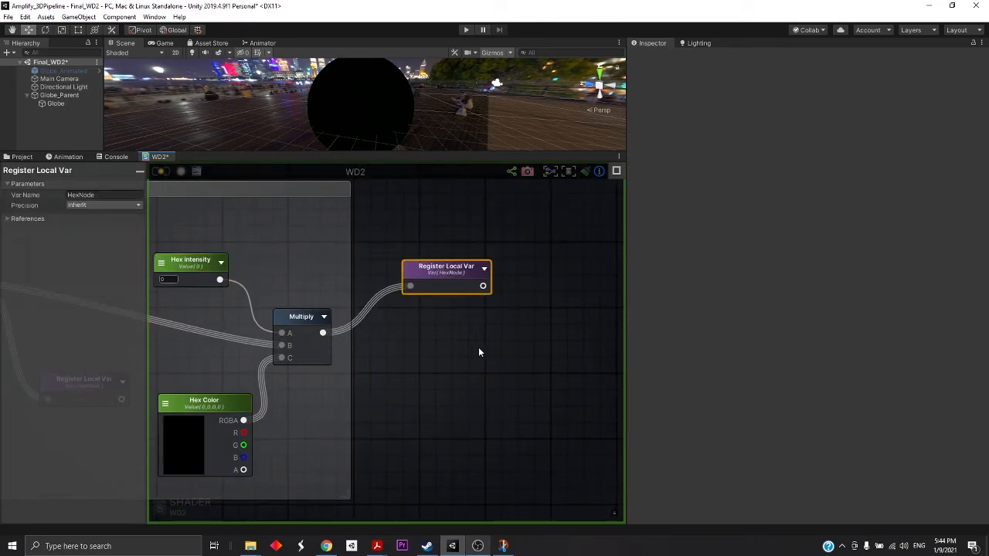
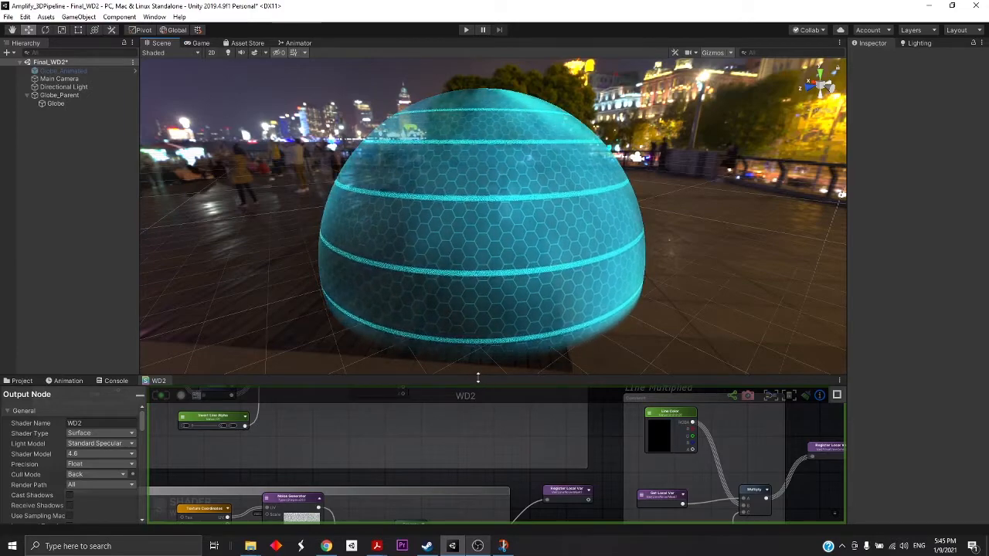
Enlarge the shader graph area and reposition the Panner and Hex Tex nodes in the Hex Mask group.
left_click_drag(478, 378, 476, 154)
scroll(402, 291, "down", 5)
middle_click_drag(348, 398, 501, 293)
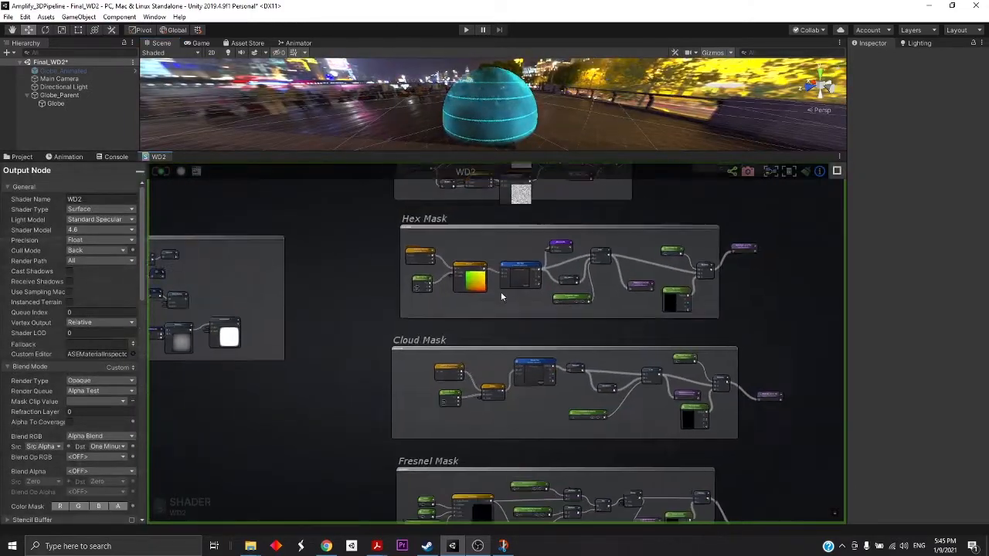
scroll(501, 297, "up", 5)
left_click_drag(444, 233, 465, 230)
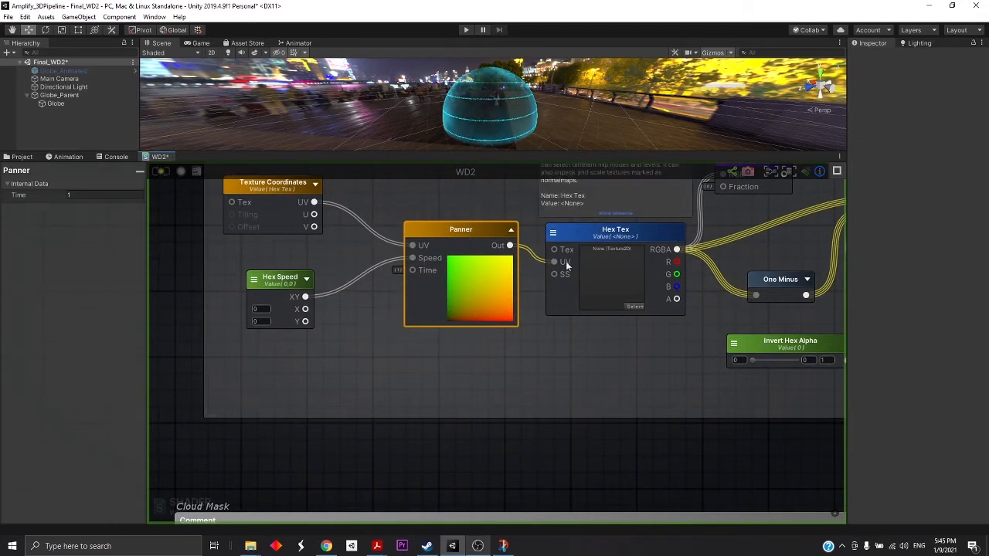
left_click(614, 237)
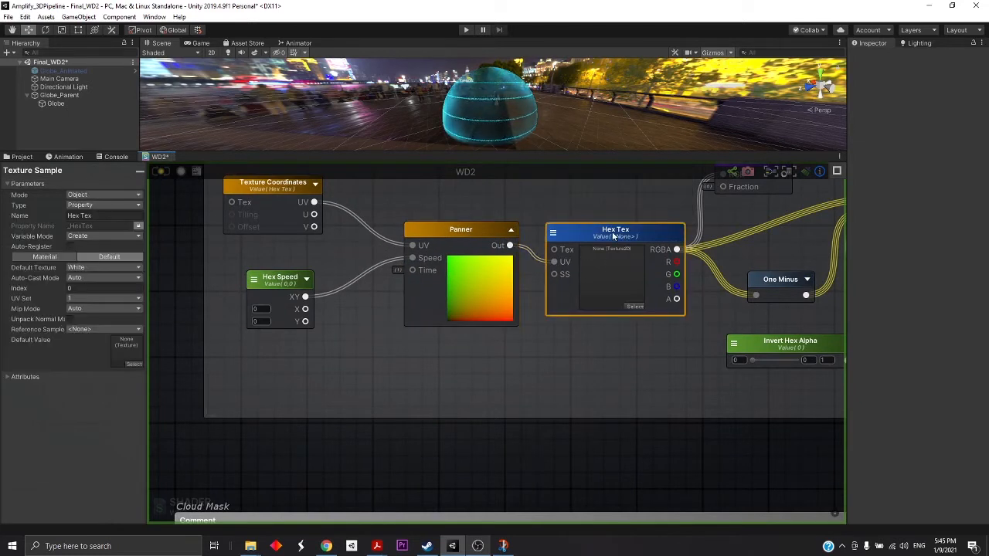
left_click_drag(615, 236, 629, 247)
left_click(464, 234)
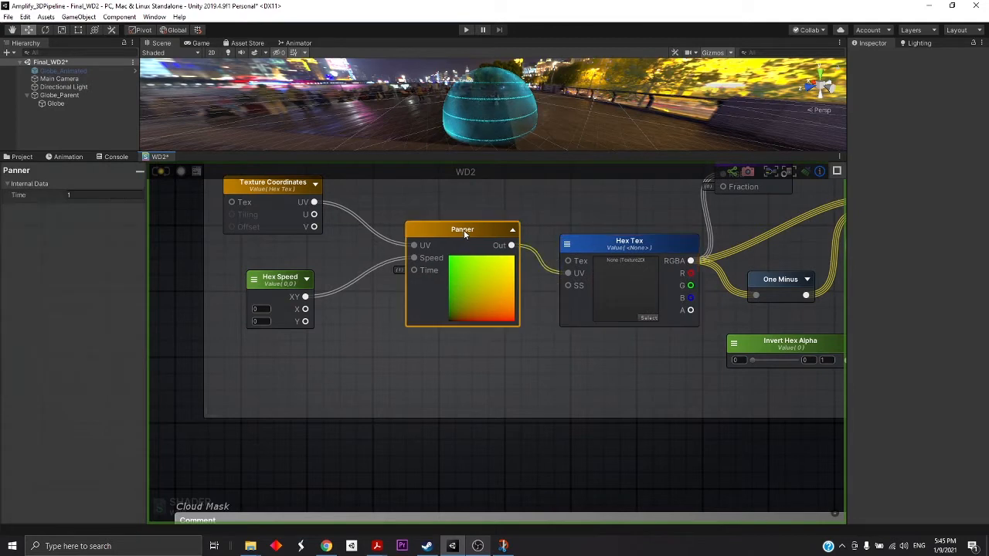
left_click_drag(464, 235, 463, 238)
Arrange the Hex Speed and Texture Coordinates nodes closer to the Panner node they feed, shifting the Panner as well.
middle_click_drag(334, 254, 388, 289)
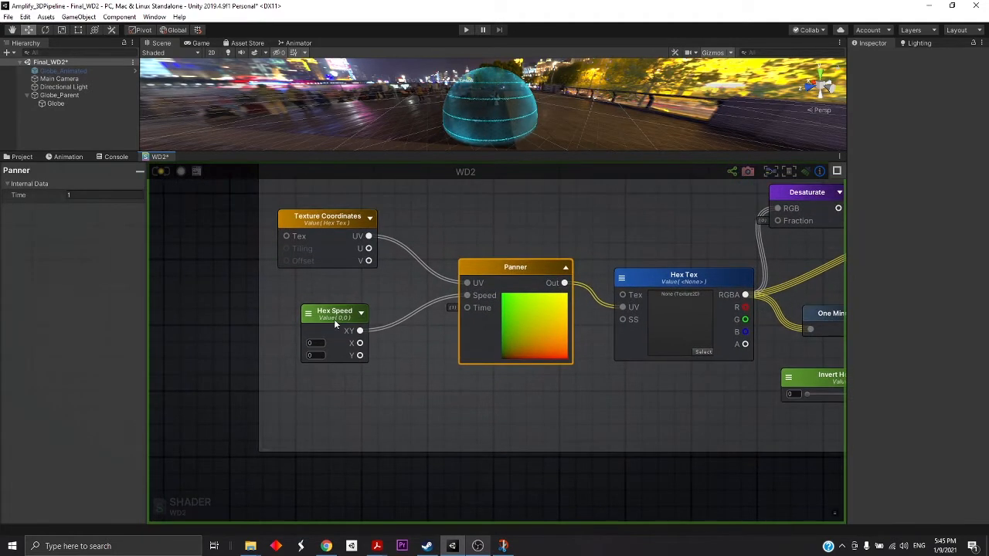
left_click_drag(331, 315, 329, 311)
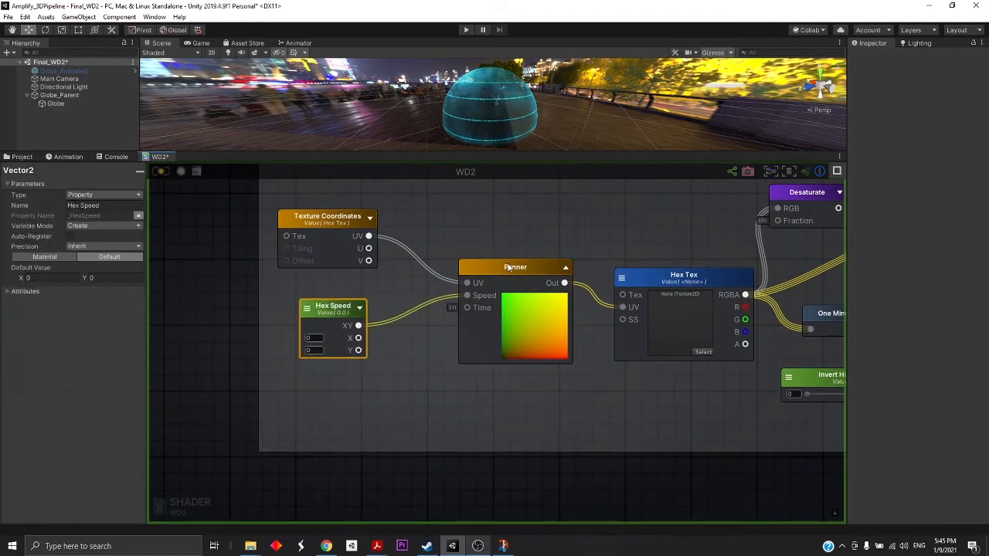
left_click_drag(508, 267, 524, 259)
left_click_drag(349, 221, 375, 214)
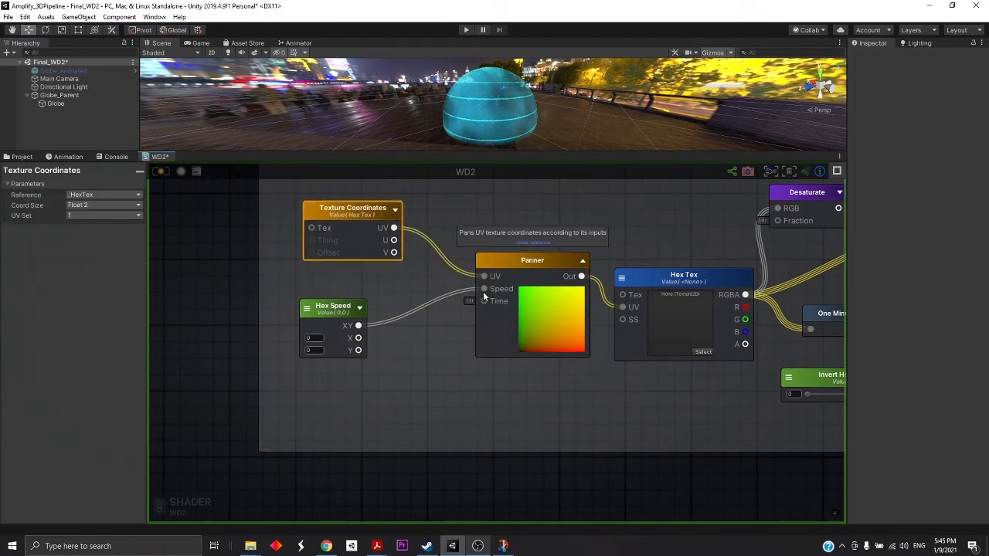
left_click_drag(323, 312, 355, 306)
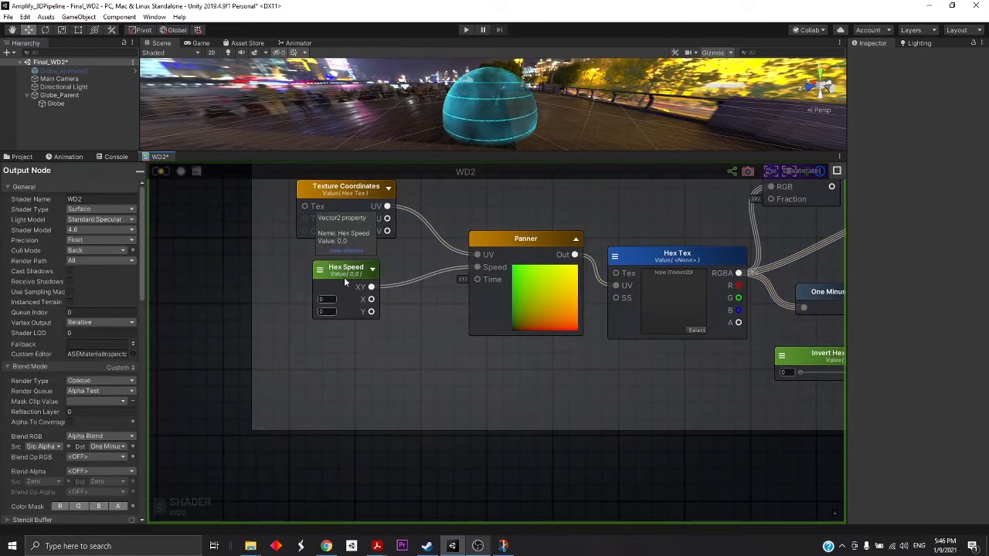
Select the Globe to show its WD2 material properties, and enlarge both the Inspector and the Scene view.
left_click(447, 135)
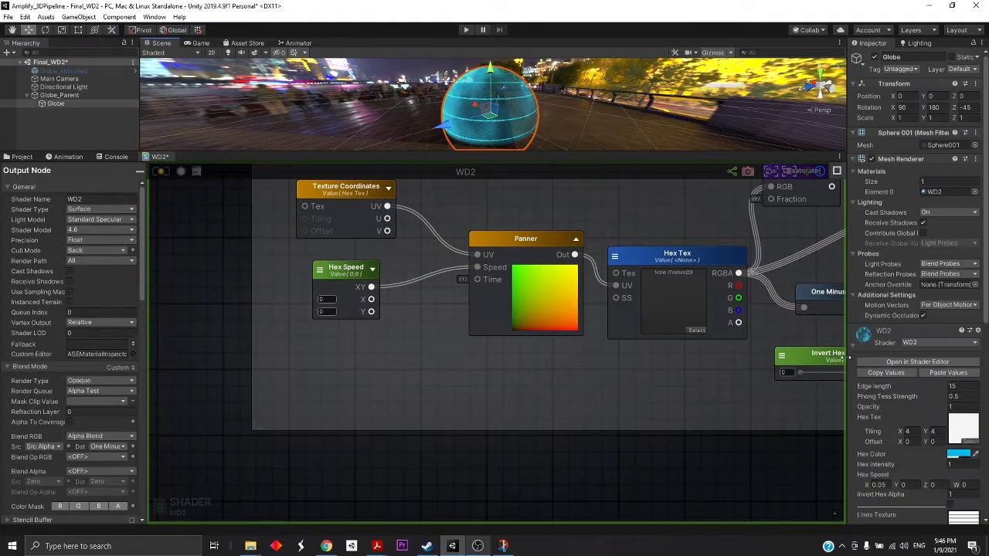
left_click_drag(850, 357, 601, 385)
scroll(739, 377, "down", 10)
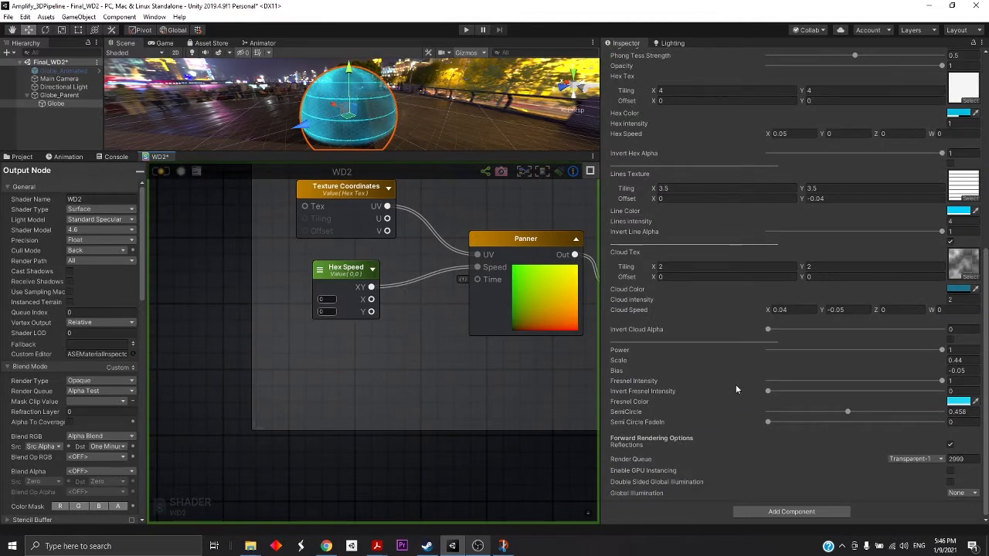
scroll(693, 205, "up", 5)
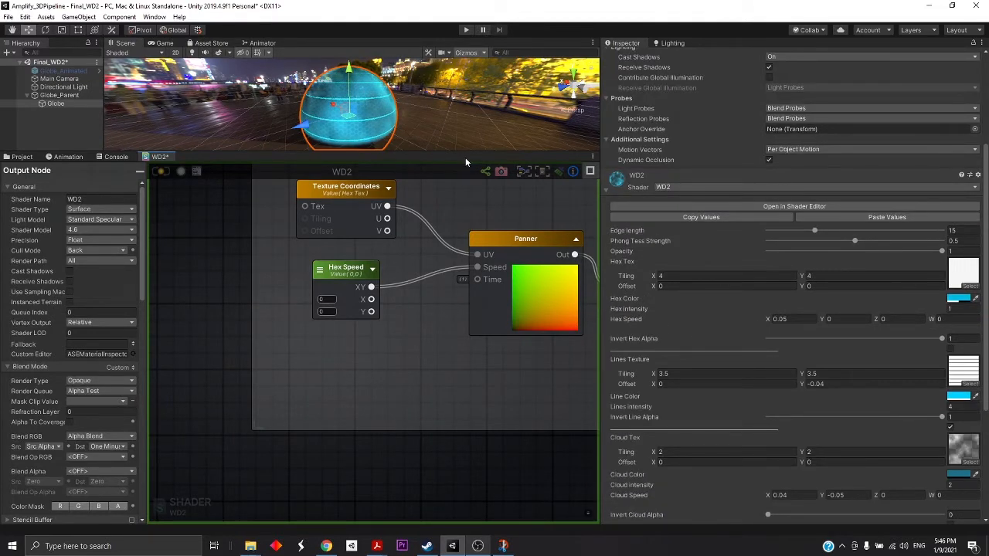
left_click_drag(466, 157, 466, 372)
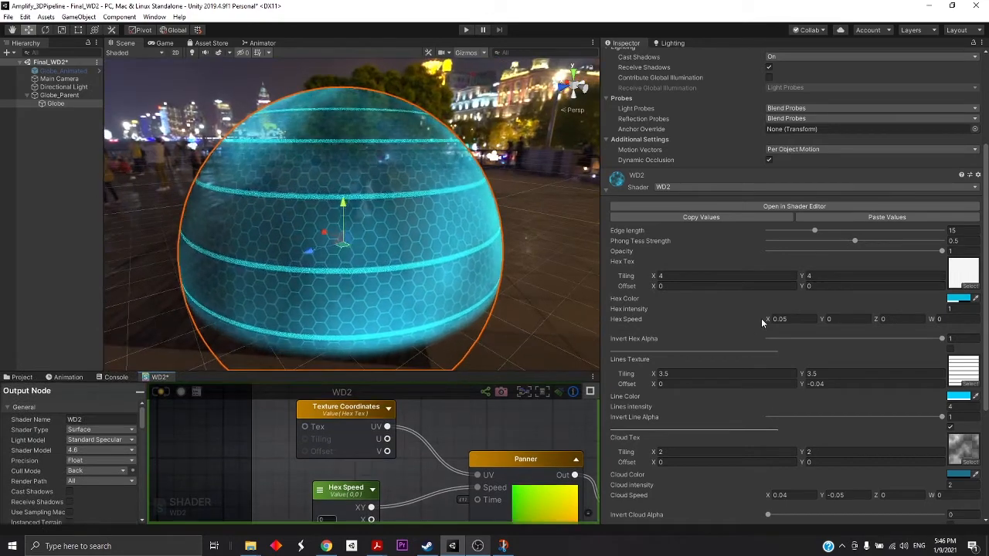
Try a Hex Speed X value of 0.36 on the WD2 material and set it to 0.
mouse_move(762, 323)
left_mouse_down()
mouse_move(774, 321)
mouse_move(773, 339)
left_mouse_up()
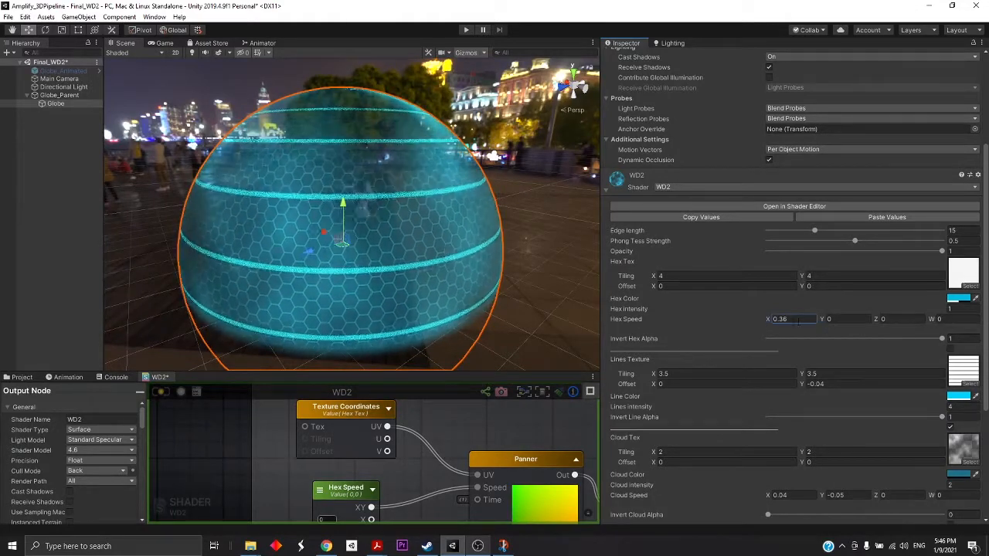
left_click(796, 320)
type("0")
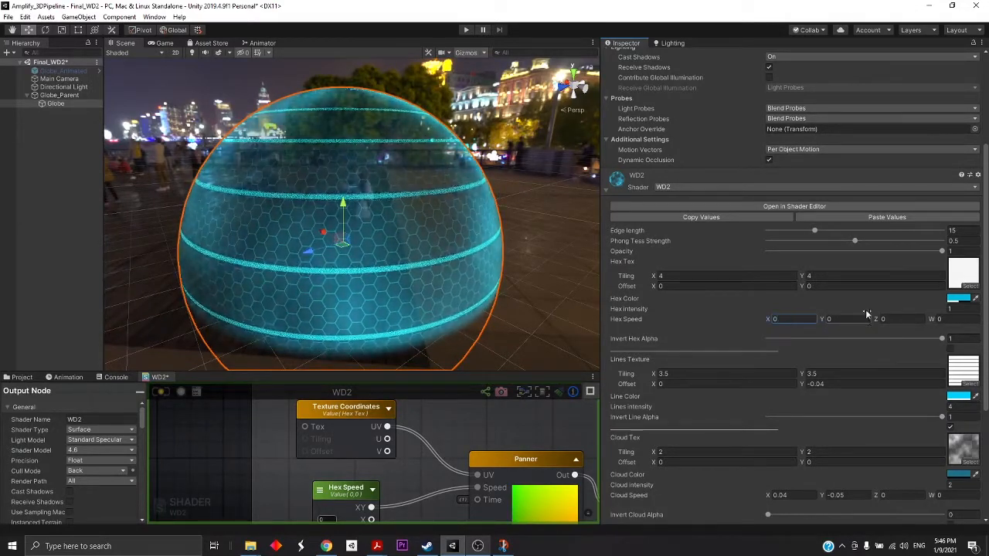
Try Hex Speed Y values of 0.4 and 0.25 on the WD2 material and reset it to 0.
left_click(822, 319)
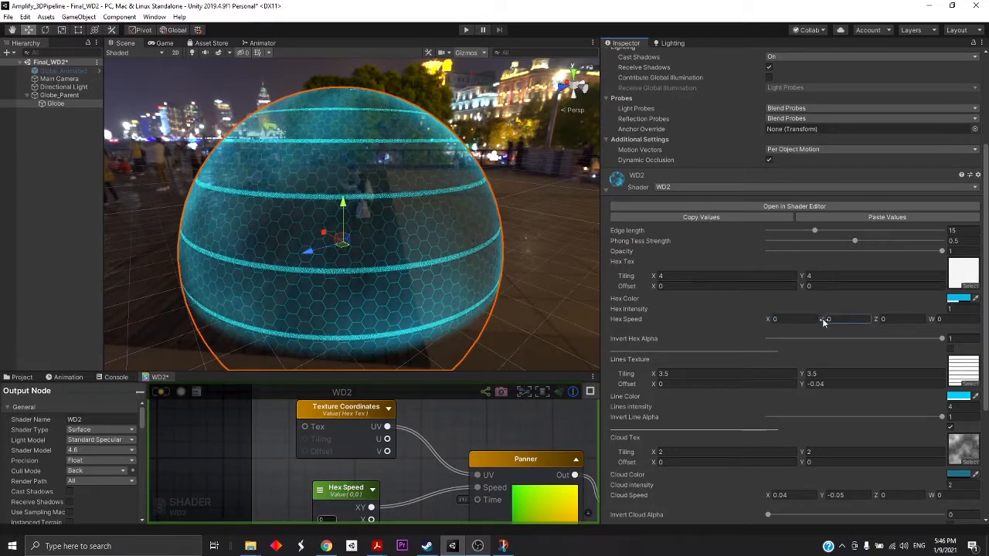
type("0.4")
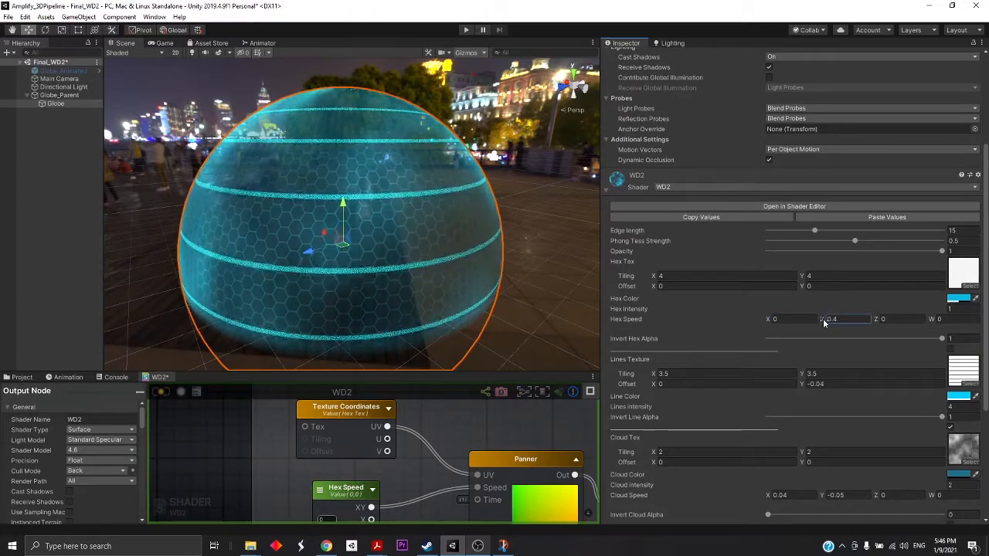
left_click_drag(824, 320, 819, 320)
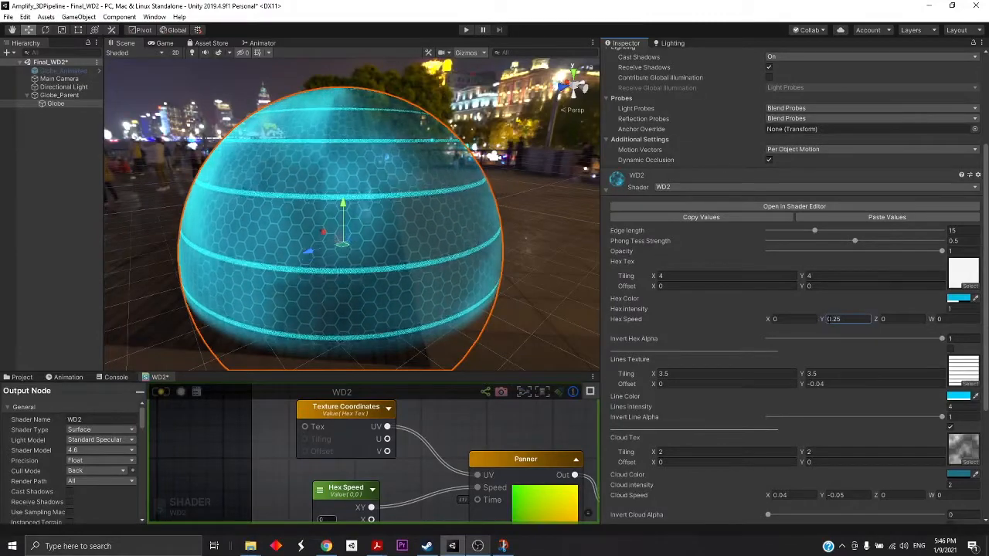
type("0")
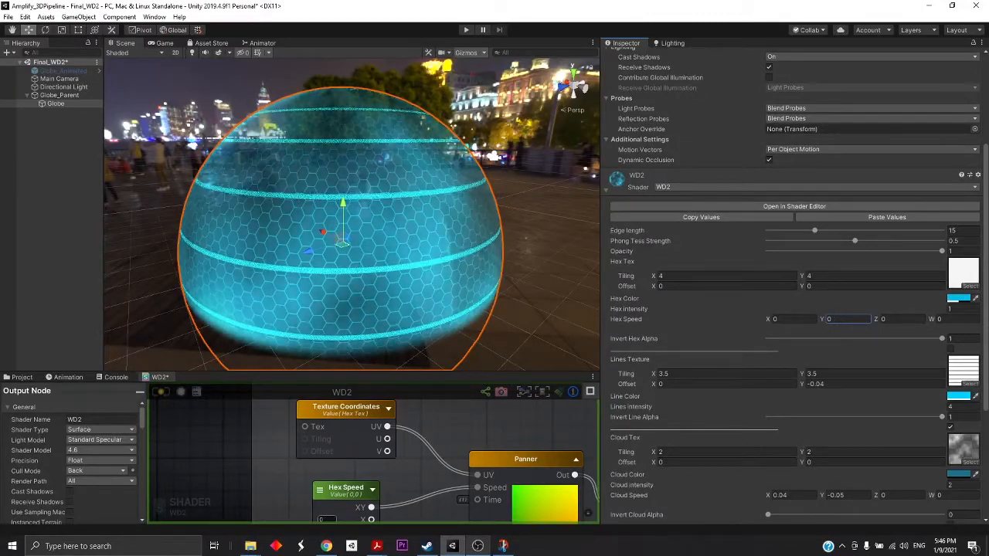
Enlarge the WD2 shader graph canvas by shrinking the Scene view and Inspector, and shift the Hex Mask's Panner node up and left.
left_click(533, 347)
left_click_drag(327, 371, 327, 147)
scroll(435, 281, "down", 4)
middle_click_drag(502, 310, 393, 391)
scroll(394, 392, "up", 4)
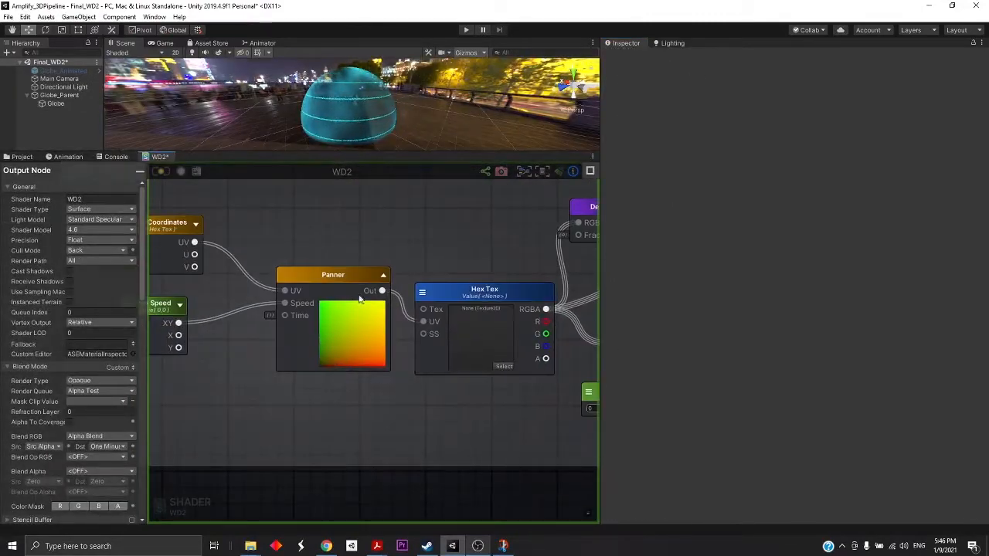
left_click_drag(360, 300, 329, 268)
scroll(437, 346, "down", 5)
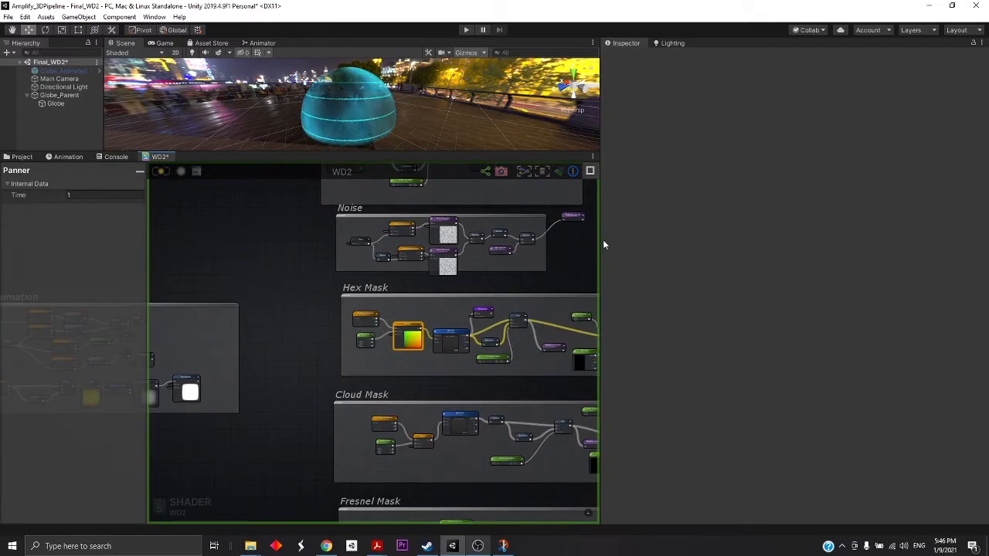
left_click_drag(604, 244, 848, 244)
scroll(500, 338, "up", 3)
middle_click_drag(500, 338, 464, 290)
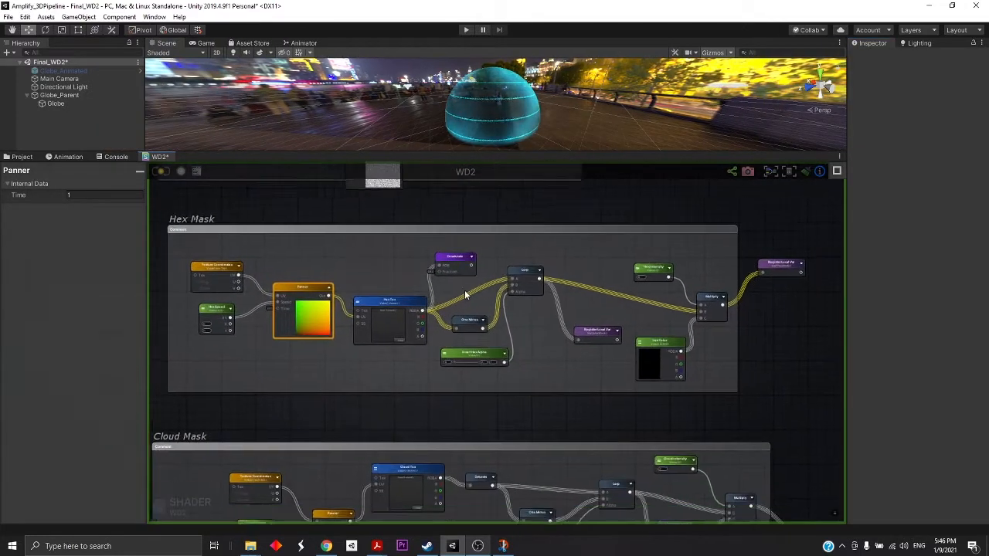
Rearrange the Hex Mask nodes, nudging Hex Tex and Invert Hex Alpha and moving Lerp and One Minus farther right.
scroll(398, 298, "up", 3)
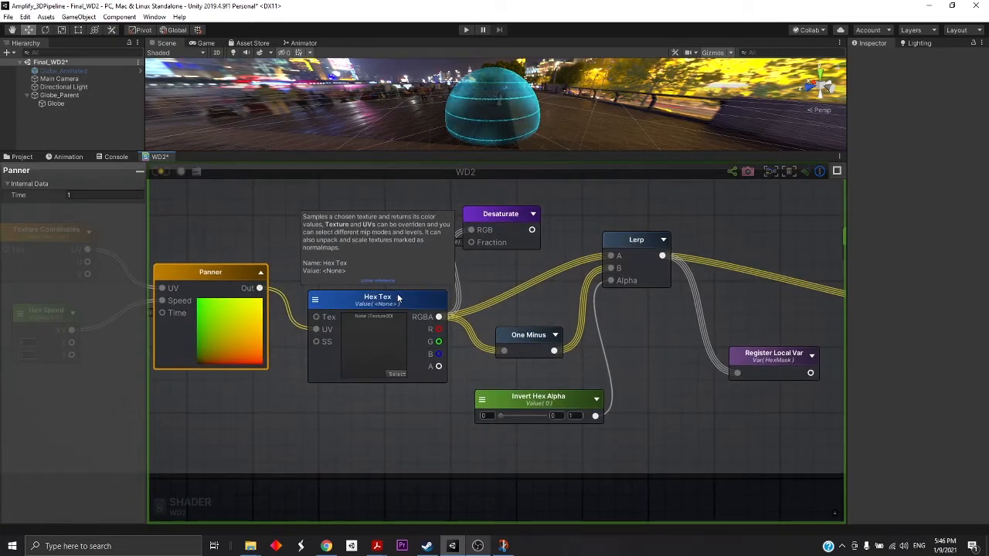
scroll(398, 298, "down", 3)
scroll(399, 297, "up", 3)
left_click_drag(399, 296, 394, 291)
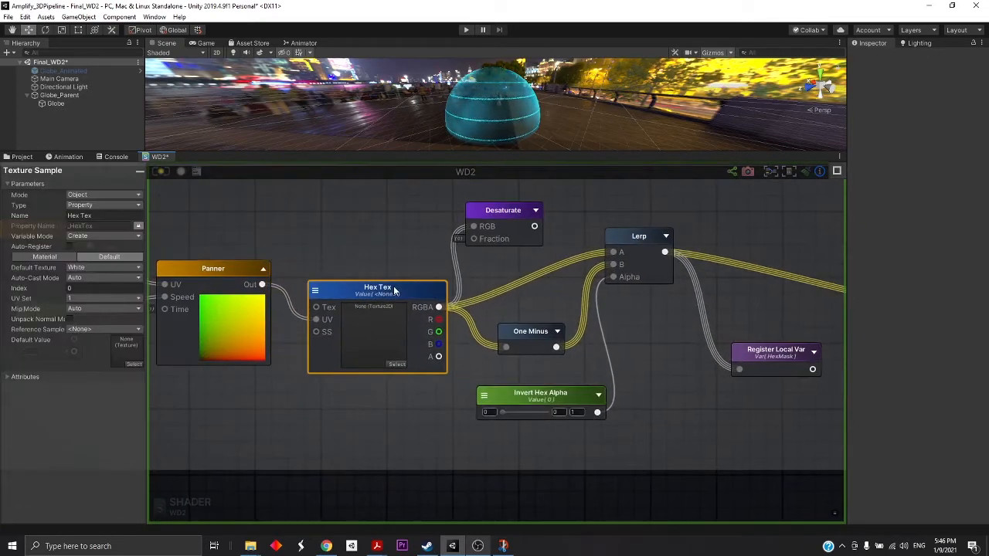
left_click_drag(639, 241, 692, 255)
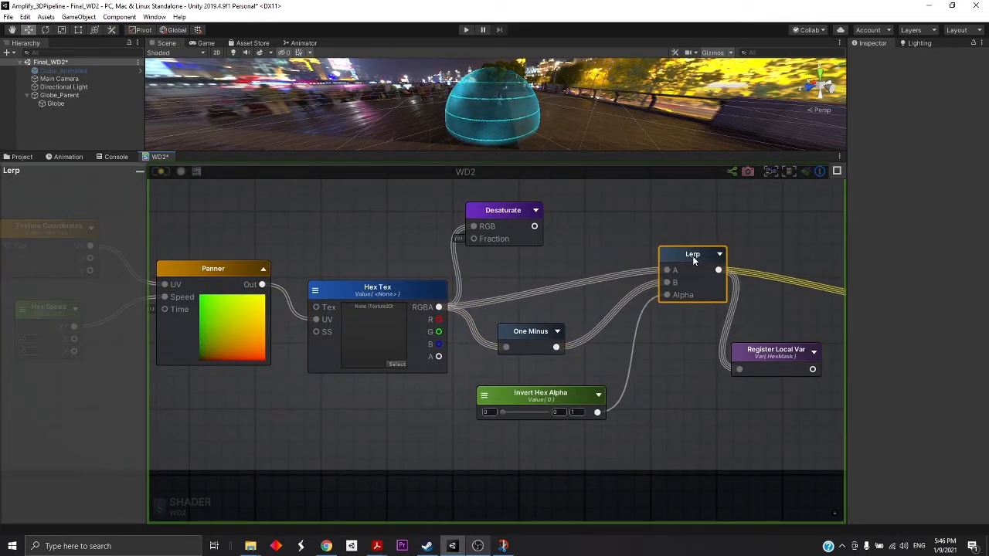
left_click_drag(530, 332, 568, 334)
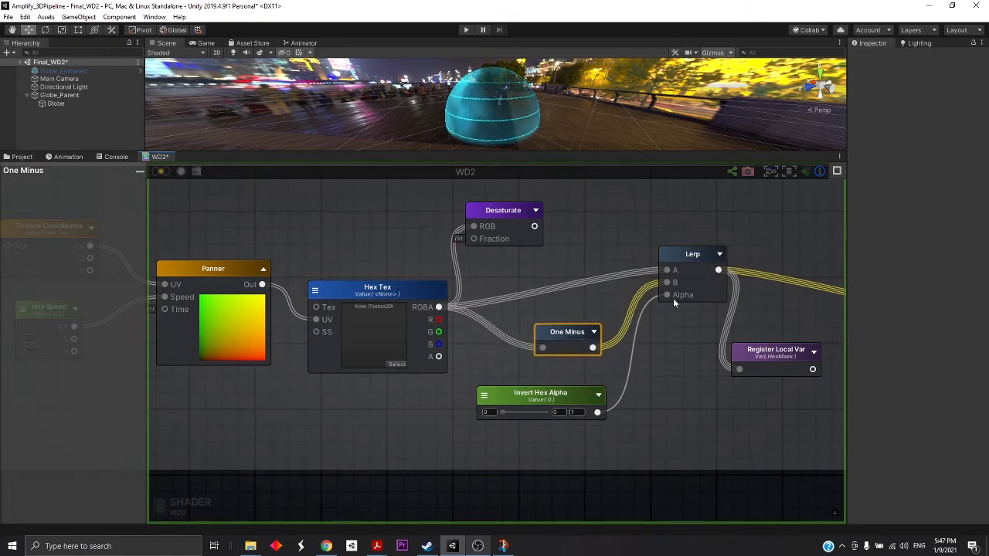
mouse_move(556, 399)
left_mouse_down()
mouse_move(572, 381)
mouse_move(578, 402)
mouse_move(546, 390)
left_mouse_up()
Shift the Hex Color and Hex intensity nodes slightly left beside the Multiply node they feed.
scroll(513, 328, "down", 3)
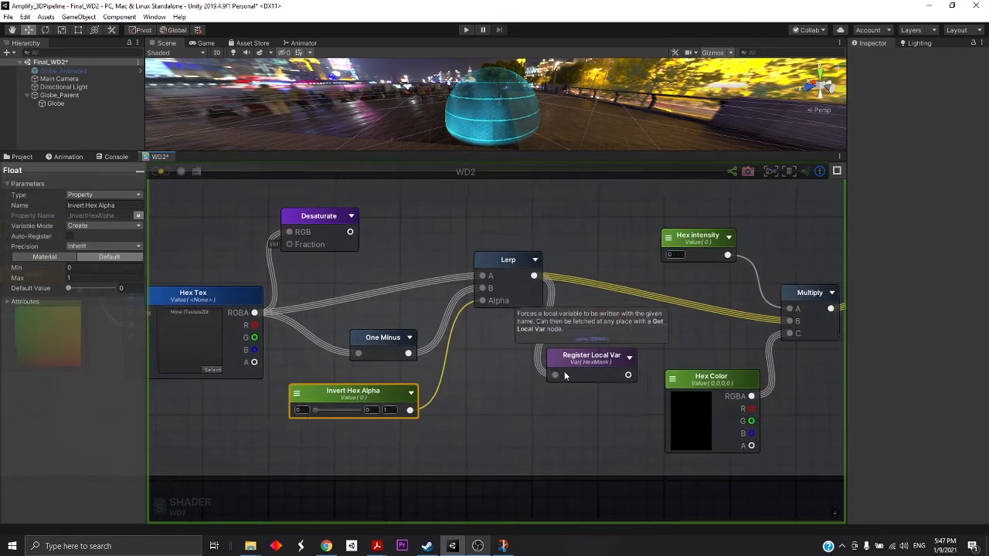
scroll(514, 325, "up", 3)
mouse_move(662, 342)
left_mouse_down()
mouse_move(691, 354)
mouse_move(651, 356)
left_mouse_up()
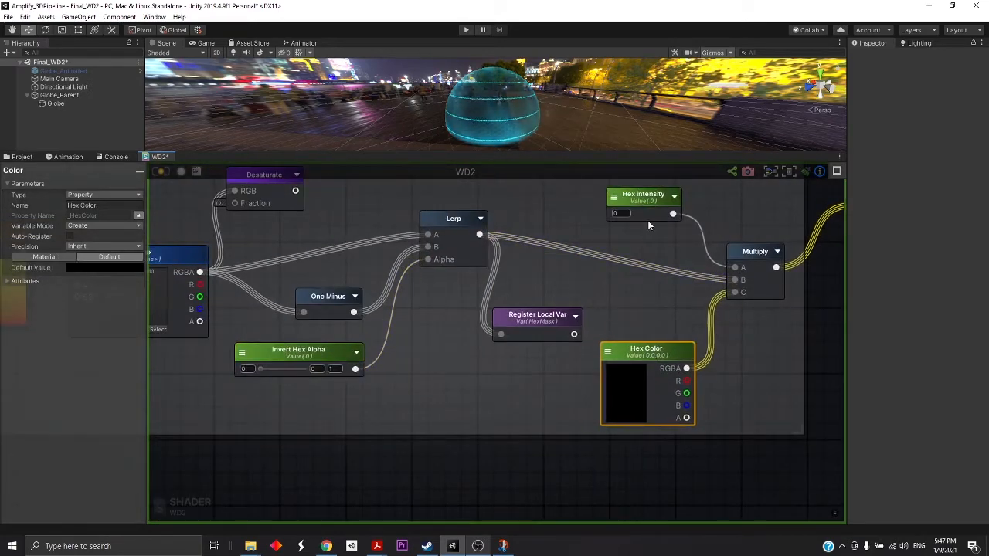
left_click_drag(643, 200, 625, 213)
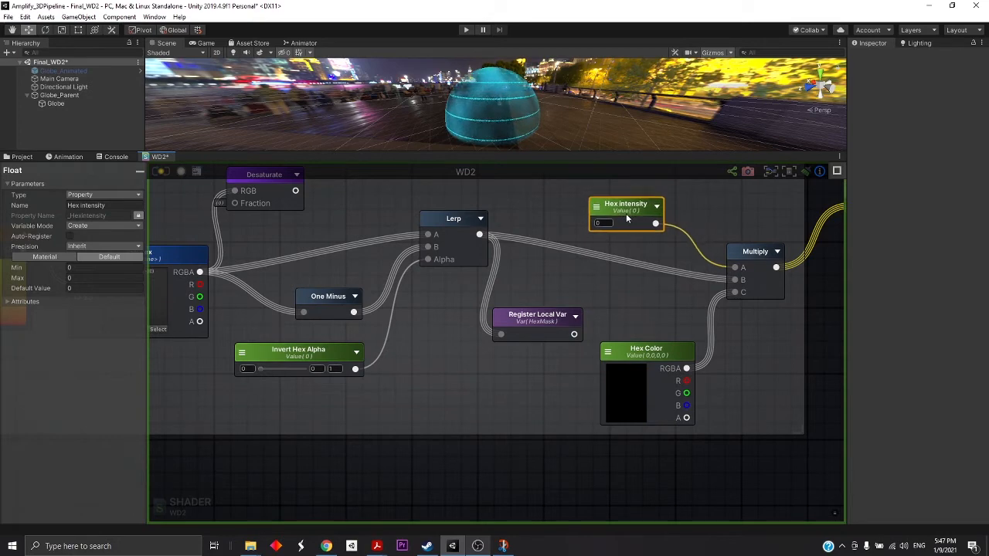
Nudge the Panner and Hex Tex nodes at the start of the Hex Mask group.
scroll(476, 326, "down", 5)
scroll(448, 279, "up", 6)
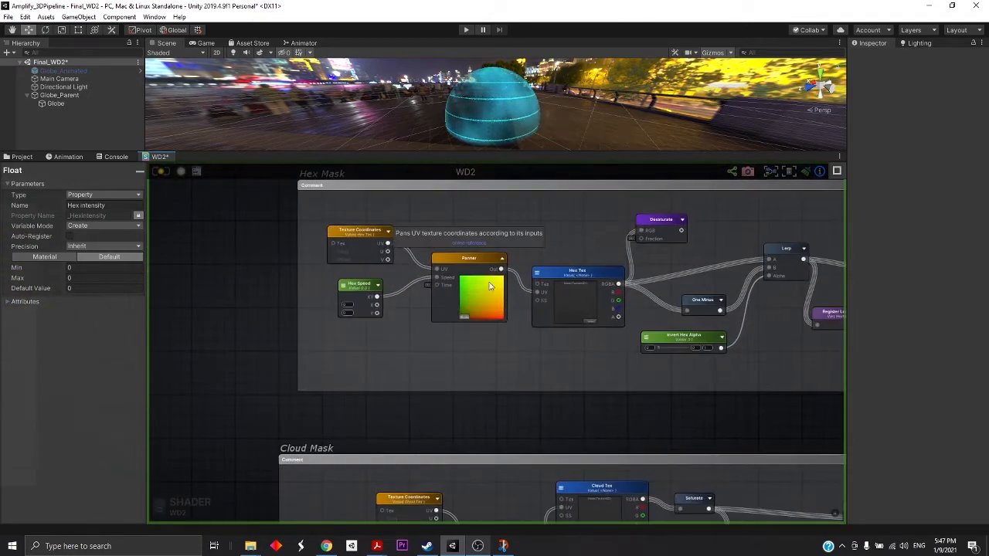
left_click_drag(461, 253, 469, 252)
left_click_drag(625, 269, 624, 270)
mouse_move(483, 246)
left_mouse_down()
mouse_move(474, 252)
mouse_move(469, 241)
left_mouse_up()
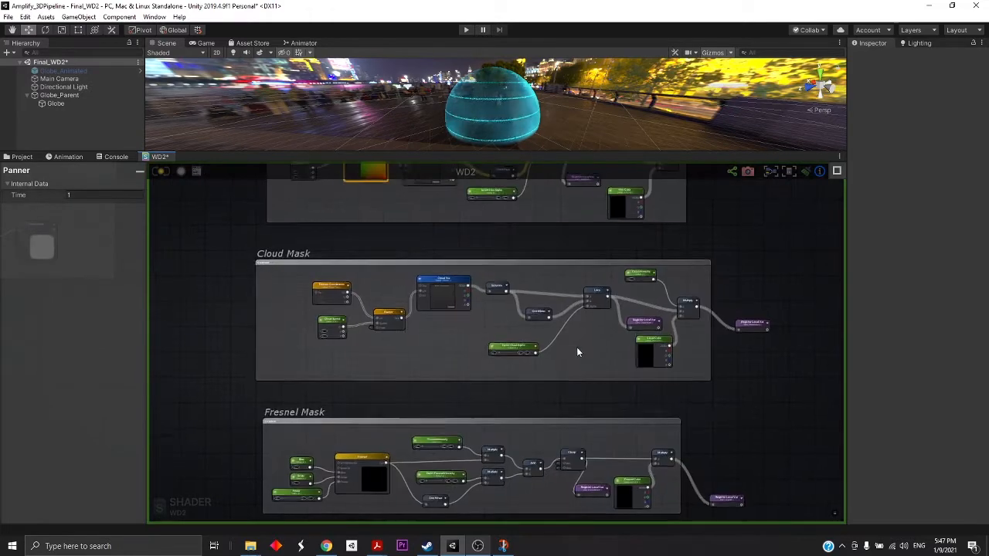
Shrink the Cloud Mask comment frame from its lower-left corner to fit its nodes more tightly.
scroll(578, 347, "up", 3)
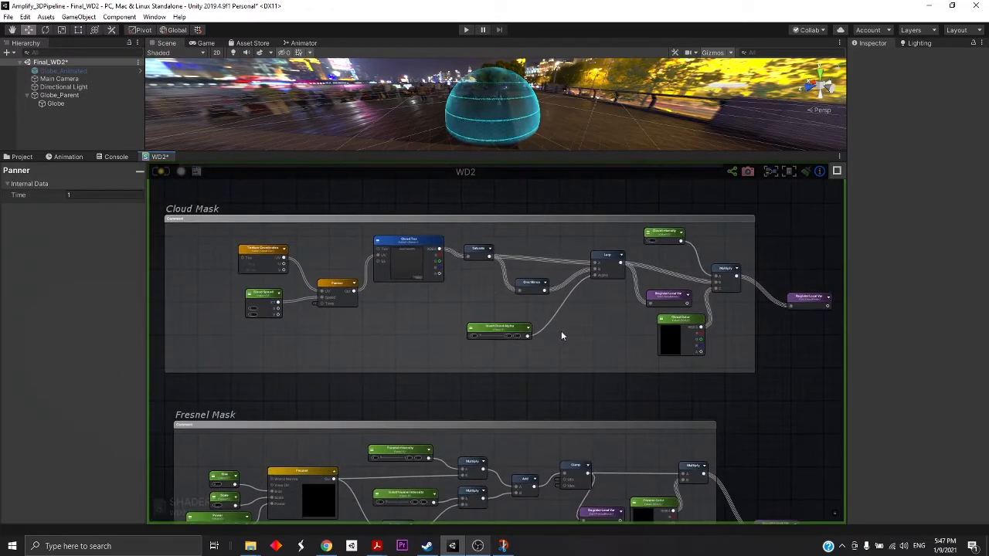
scroll(411, 269, "down", 1)
middle_click_drag(411, 269, 444, 286)
scroll(513, 267, "up", 1)
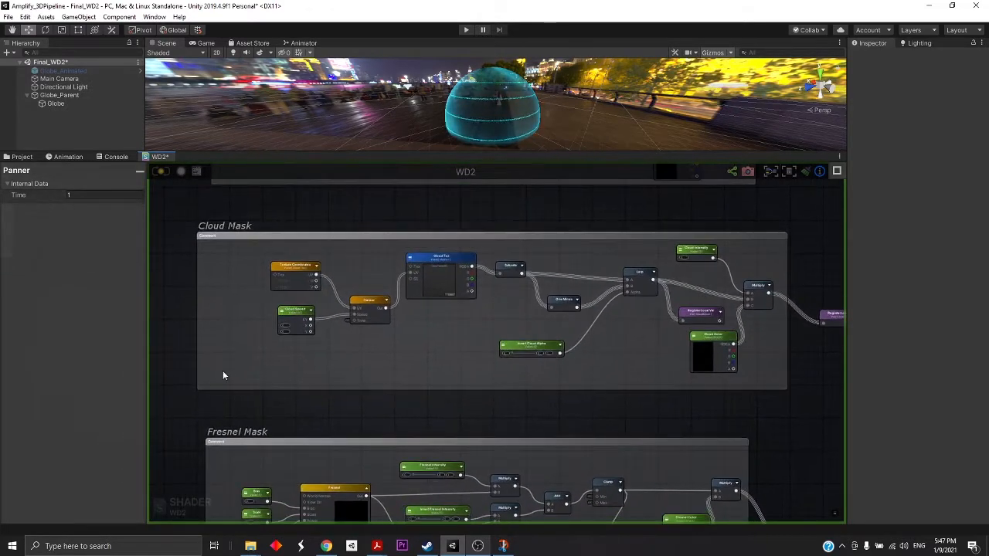
left_click_drag(197, 388, 264, 379)
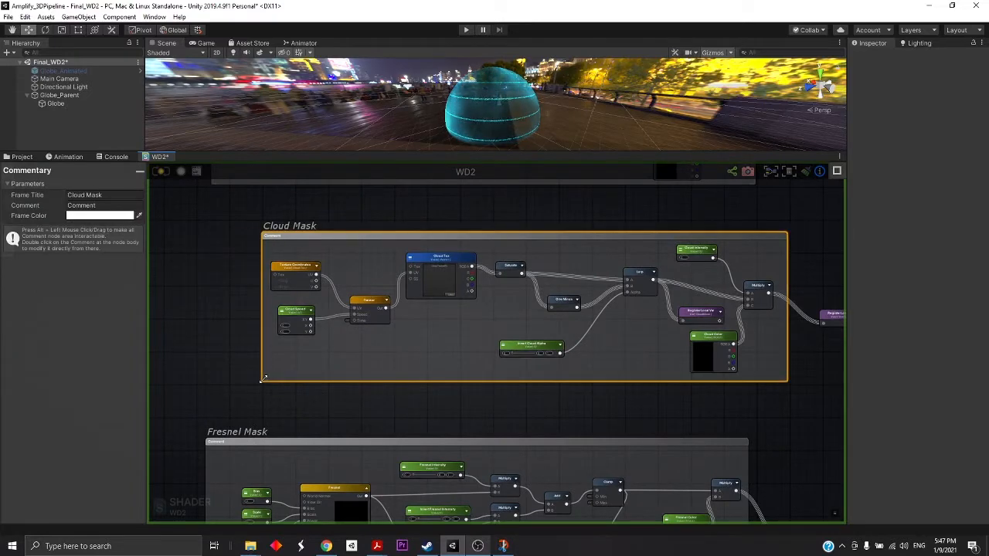
Select the Cloud Tex texture sample in the Cloud Mask group and shift it slightly down.
middle_click_drag(688, 300, 685, 441)
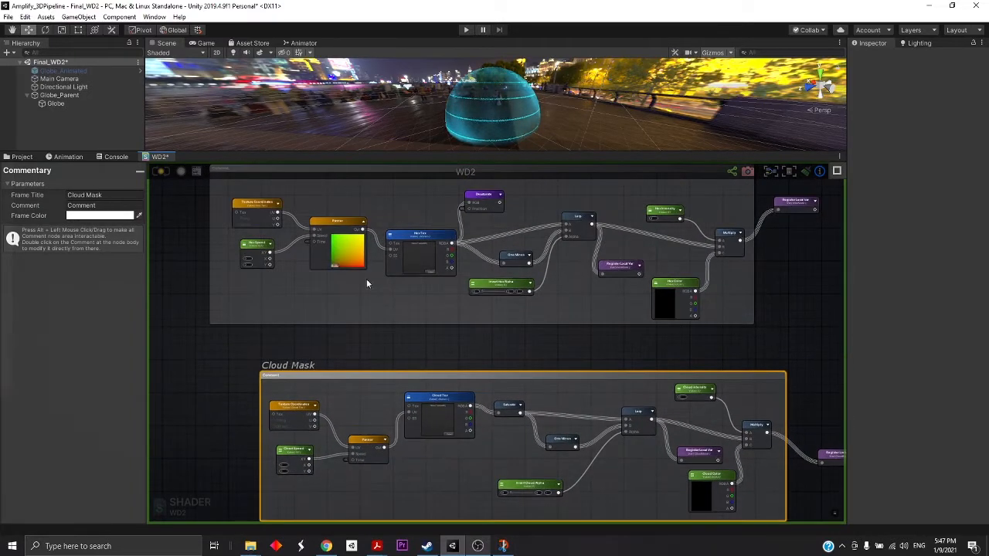
middle_click_drag(458, 311, 408, 299)
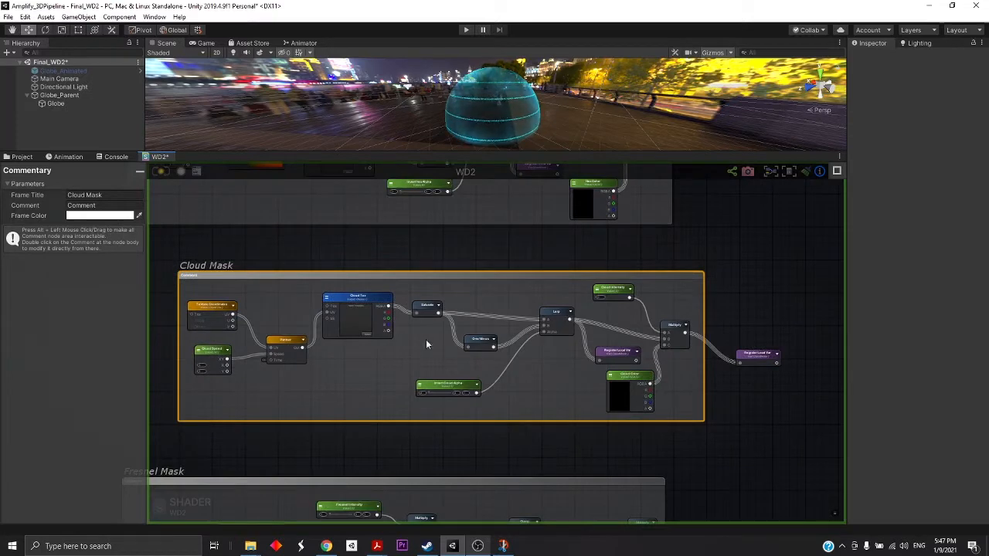
scroll(359, 296, "up", 3)
left_click(359, 297)
mouse_move(359, 297)
left_mouse_down()
mouse_move(375, 324)
mouse_move(375, 307)
mouse_move(359, 305)
left_mouse_up()
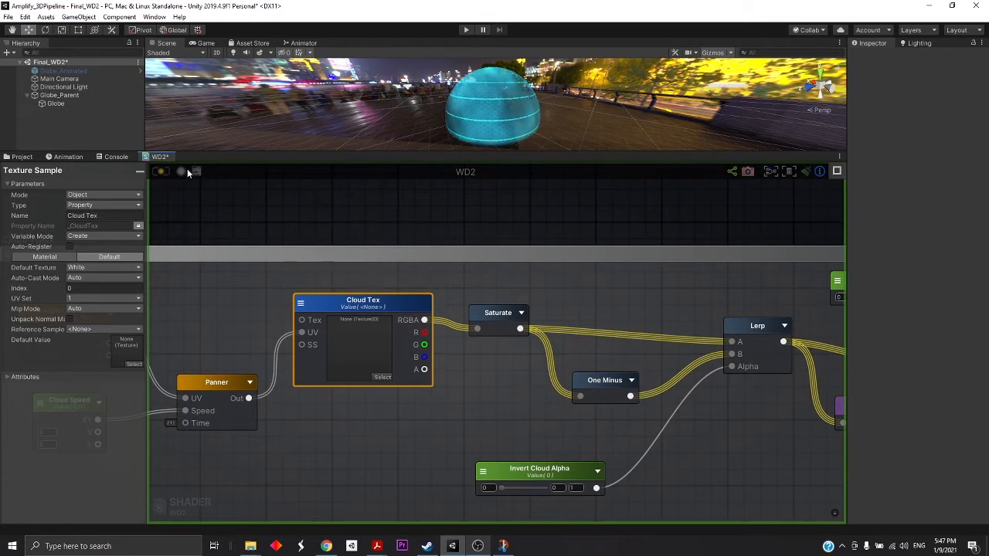
Compare the three Perlin noise textures in the Textures folder using an enlarged Inspector preview.
left_click(25, 158)
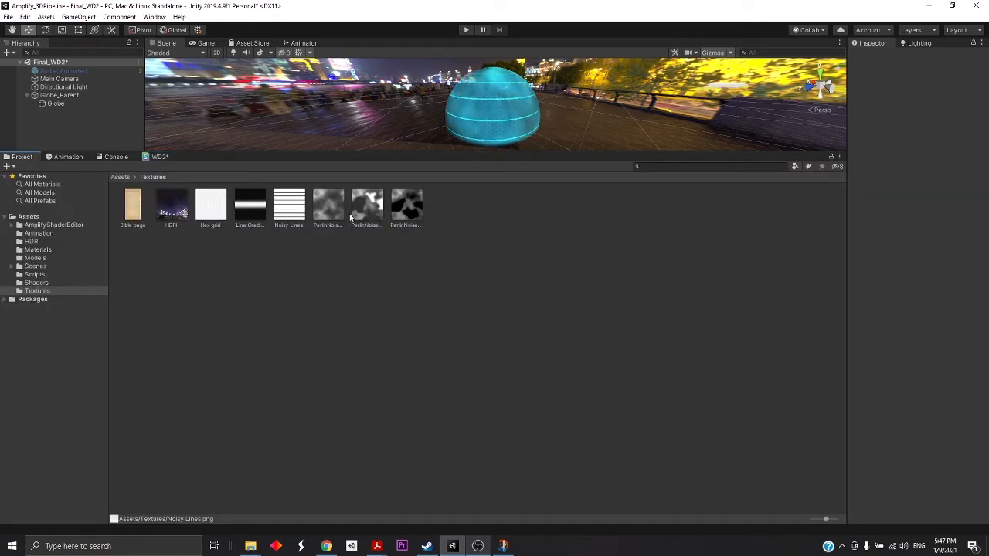
left_click(412, 213)
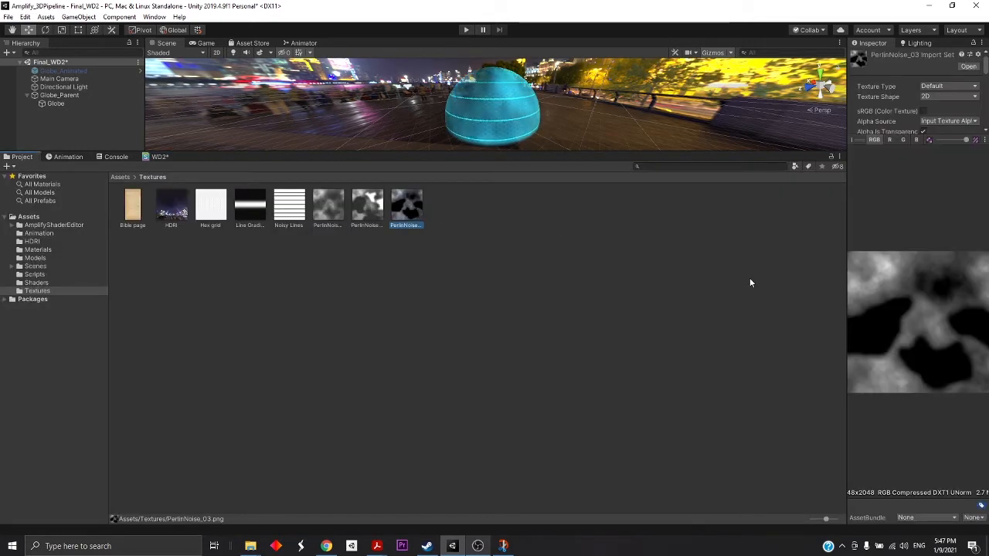
left_click_drag(847, 295, 503, 364)
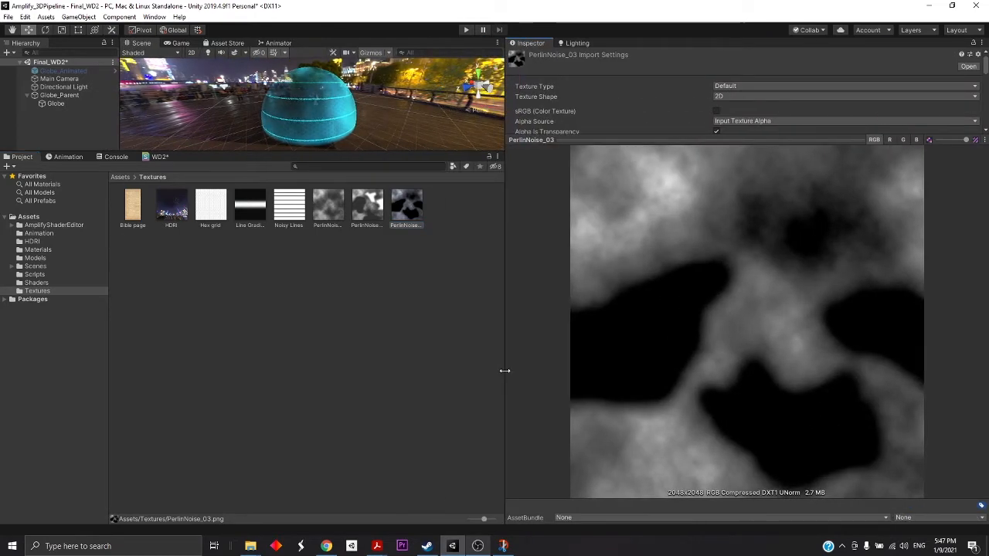
left_click(361, 204)
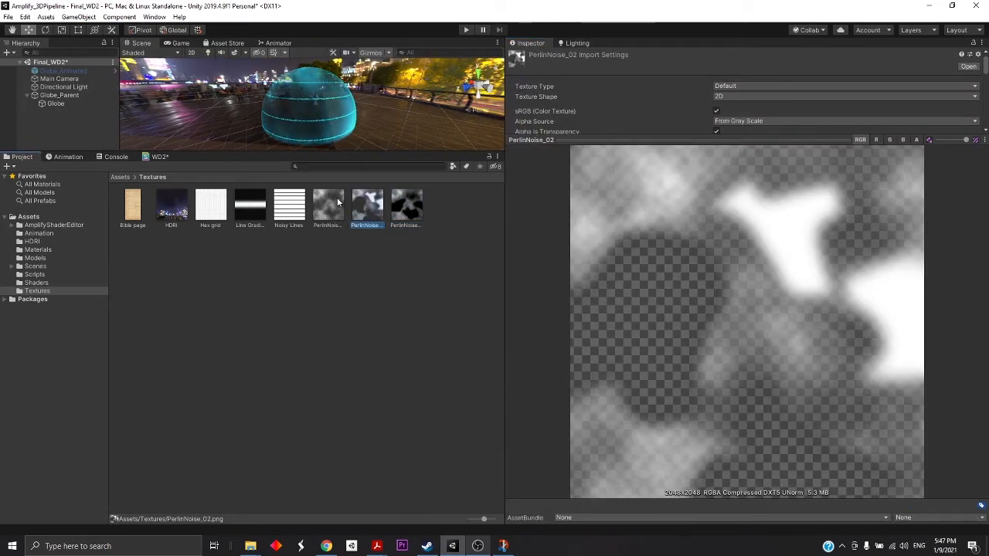
left_click(335, 199)
left_click(374, 207)
left_click(409, 209)
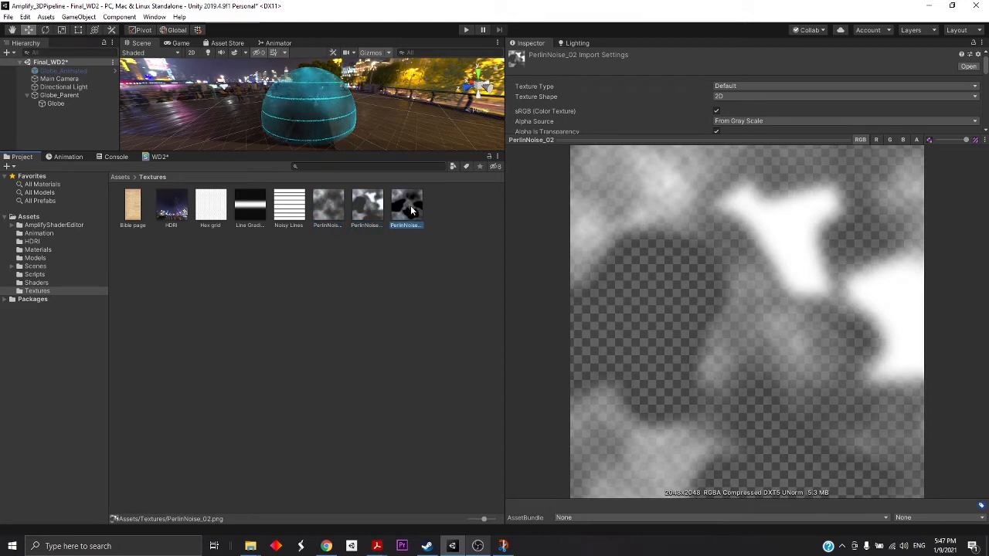
left_click(372, 211)
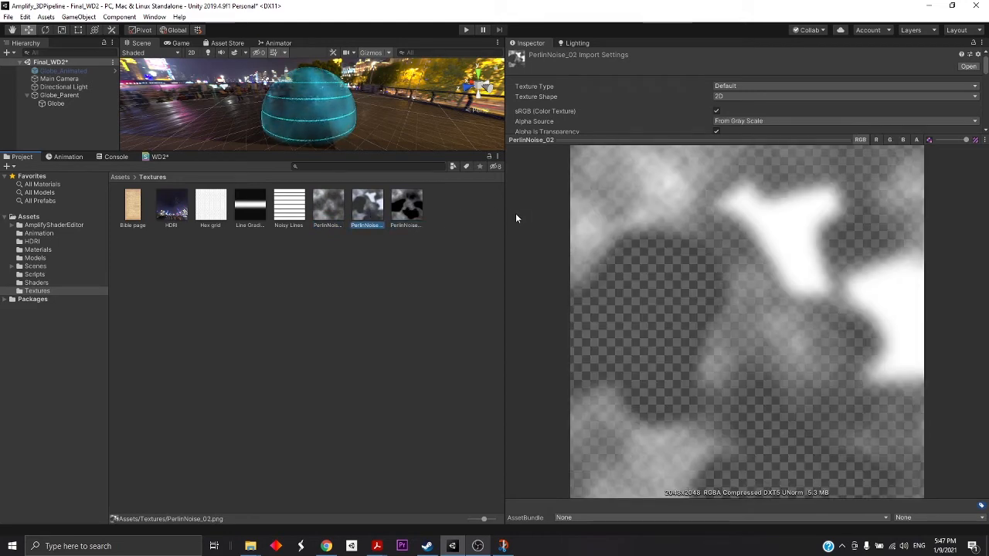
Expose the full import settings of PerlinNoise_02 and examine its sRGB, Alpha Source and Alpha Is Transparency options.
left_click_drag(506, 212, 558, 238)
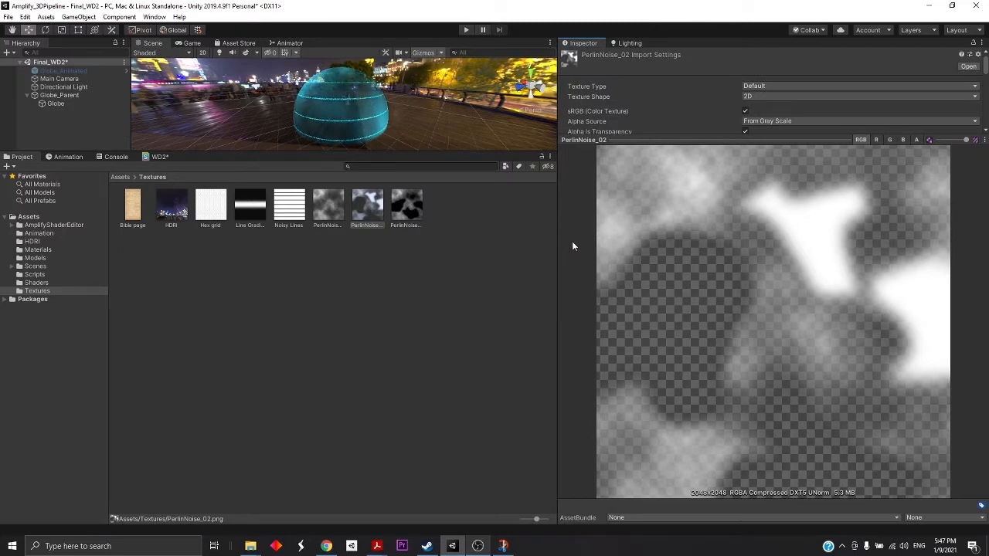
left_click_drag(643, 139, 646, 395)
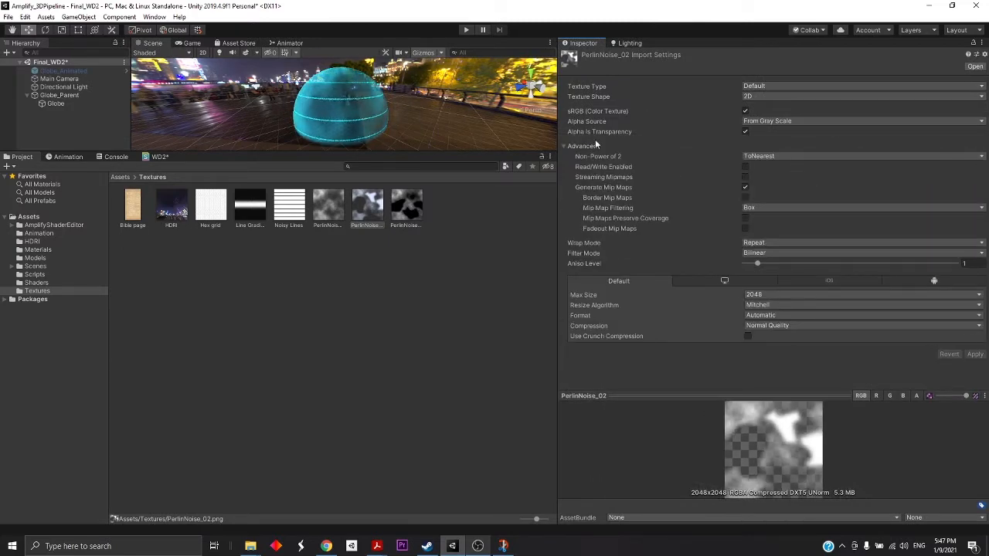
left_click(372, 215)
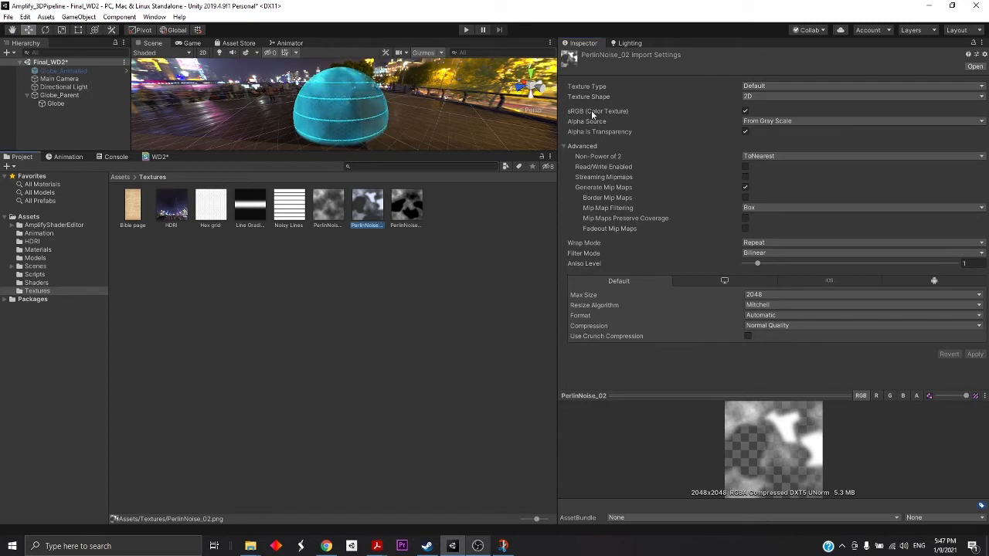
left_click(746, 132)
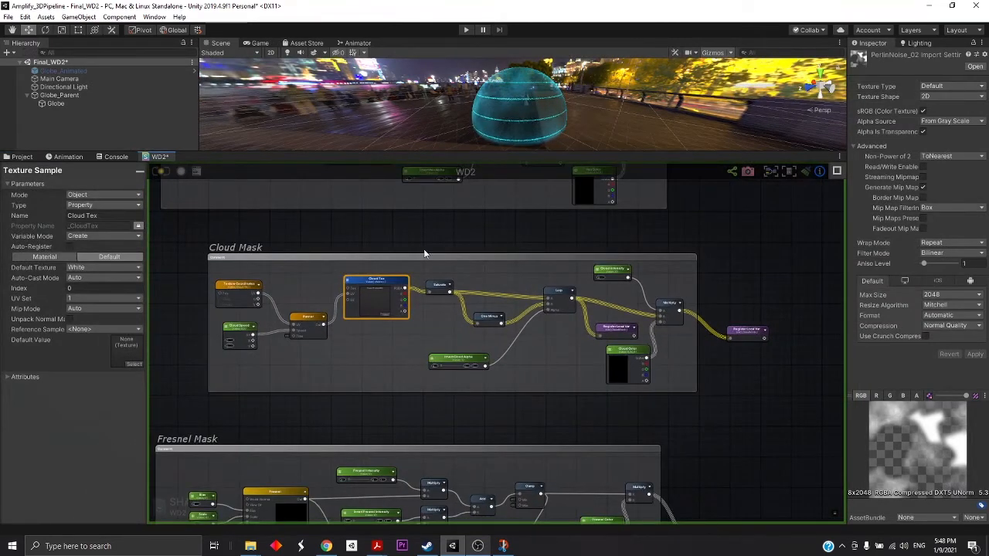
Reposition the Panner, Cloud Speed and Texture Coordinates nodes that drive Cloud Tex in the Cloud Mask group.
scroll(268, 327, "up", 5)
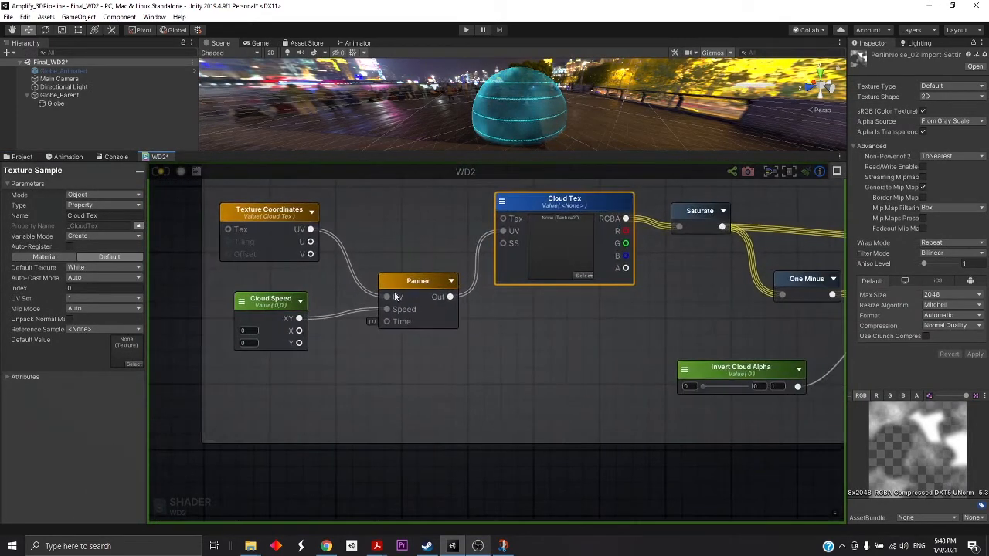
left_click(424, 273)
left_click_drag(424, 273, 407, 268)
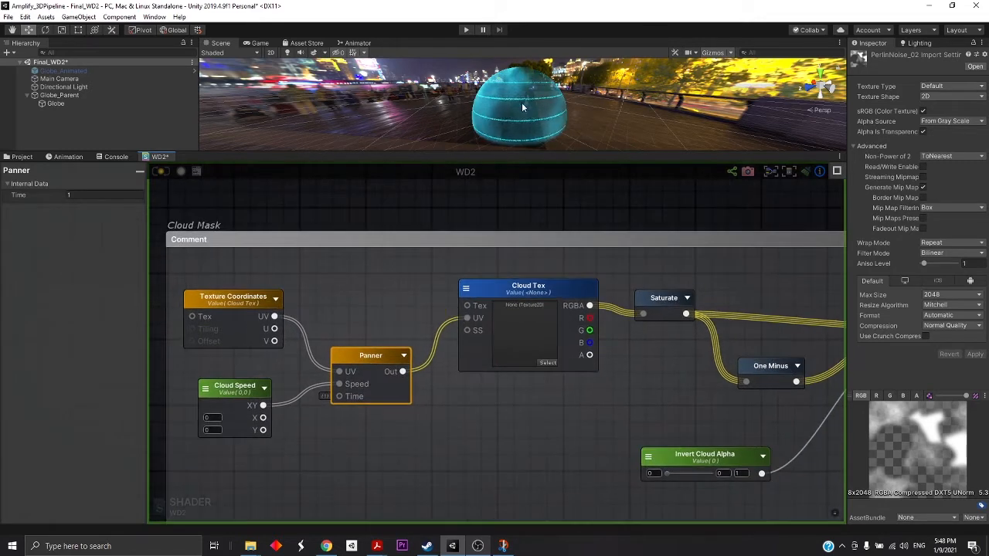
left_click_drag(377, 359, 392, 344)
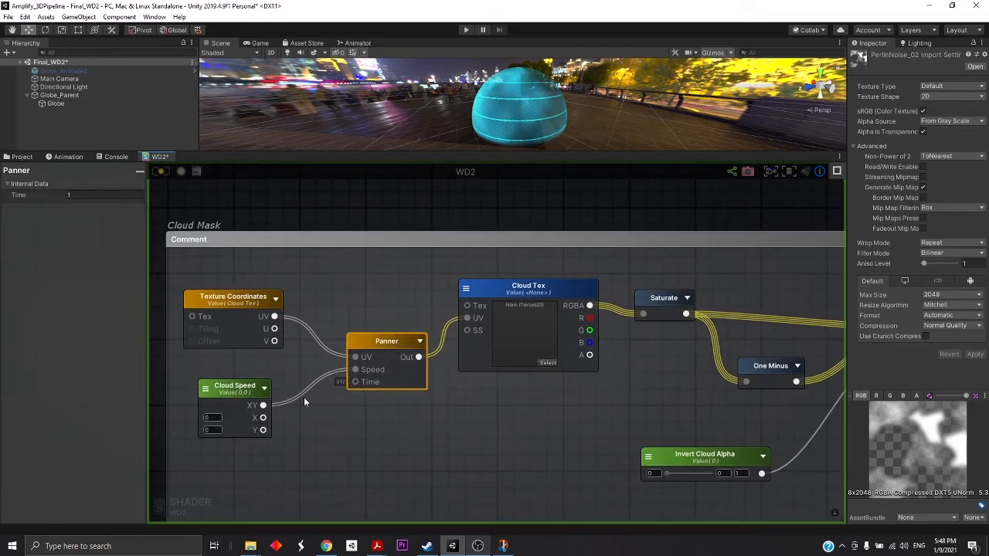
left_click_drag(228, 390, 224, 387)
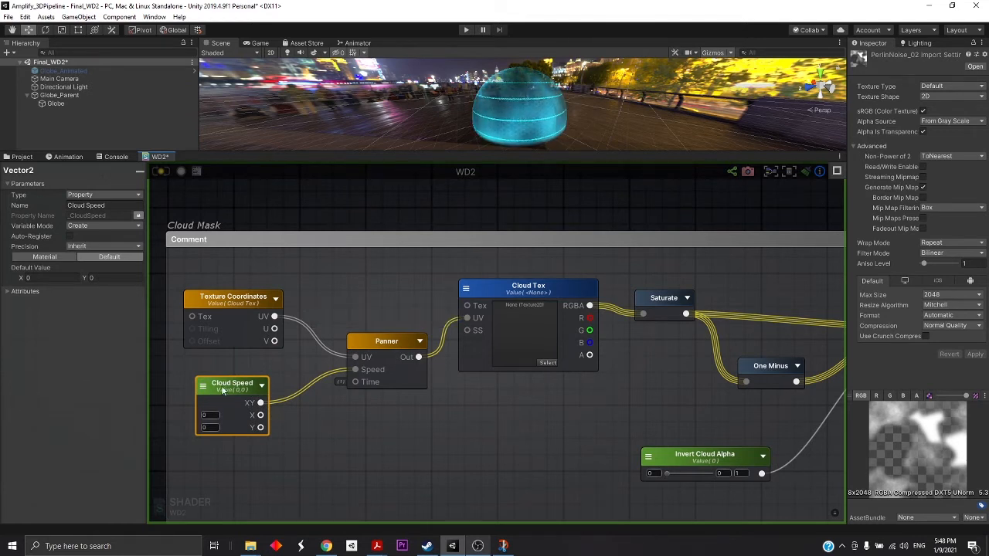
mouse_move(233, 389)
left_mouse_down()
mouse_move(240, 382)
mouse_move(228, 395)
left_mouse_up()
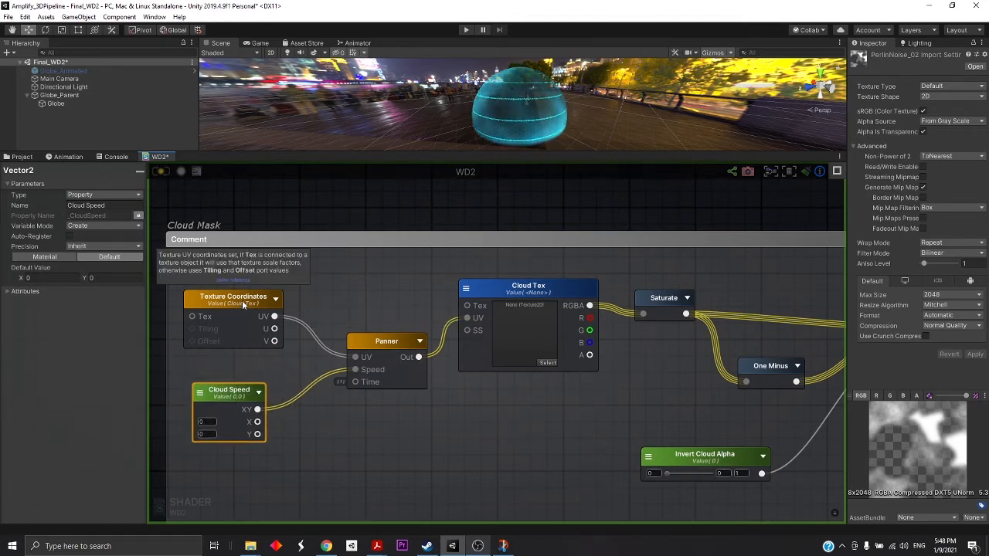
mouse_move(242, 299)
left_mouse_down()
mouse_move(270, 297)
mouse_move(260, 297)
left_mouse_up()
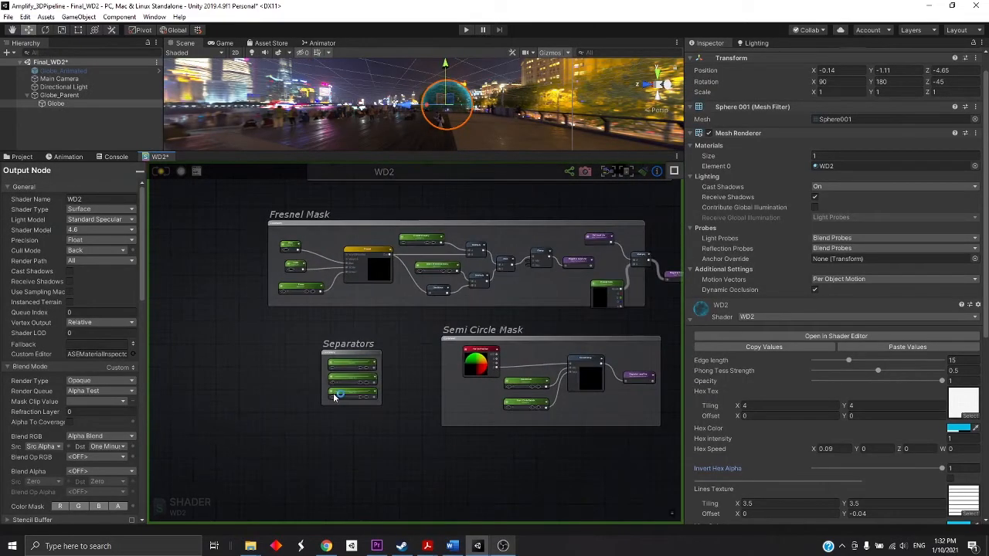
Move the Separators group to the left of the Fresnel Mask and the Semi Circle Mask group left beneath it.
left_click_drag(349, 355, 182, 245)
left_click_drag(515, 340, 366, 324)
left_click(585, 337)
scroll(348, 226, "up", 5)
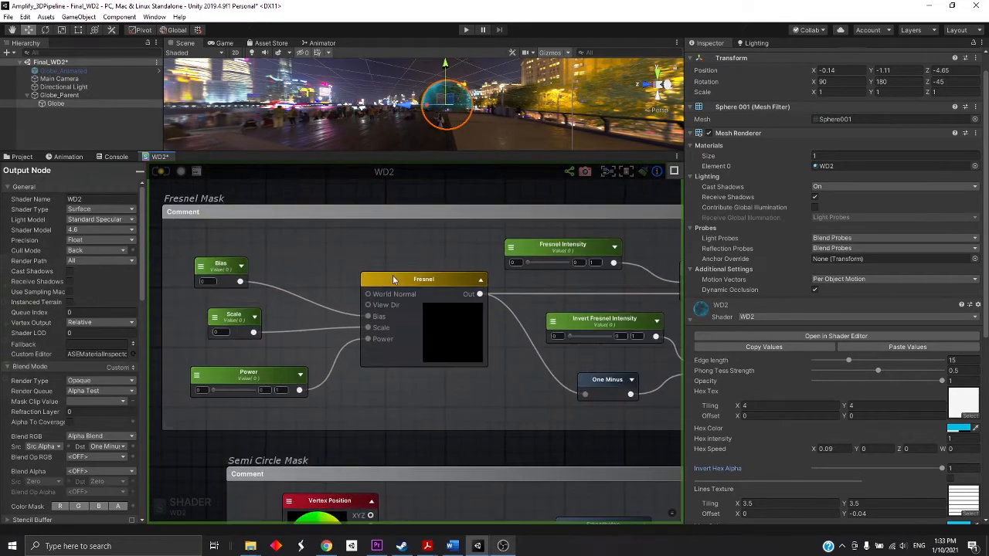
Reposition the Fresnel, Fresnel Intensity, upper Multiply, Invert Fresnel Intensity and One Minus nodes within the Fresnel Mask group.
left_click(399, 290)
left_click_drag(399, 289, 407, 269)
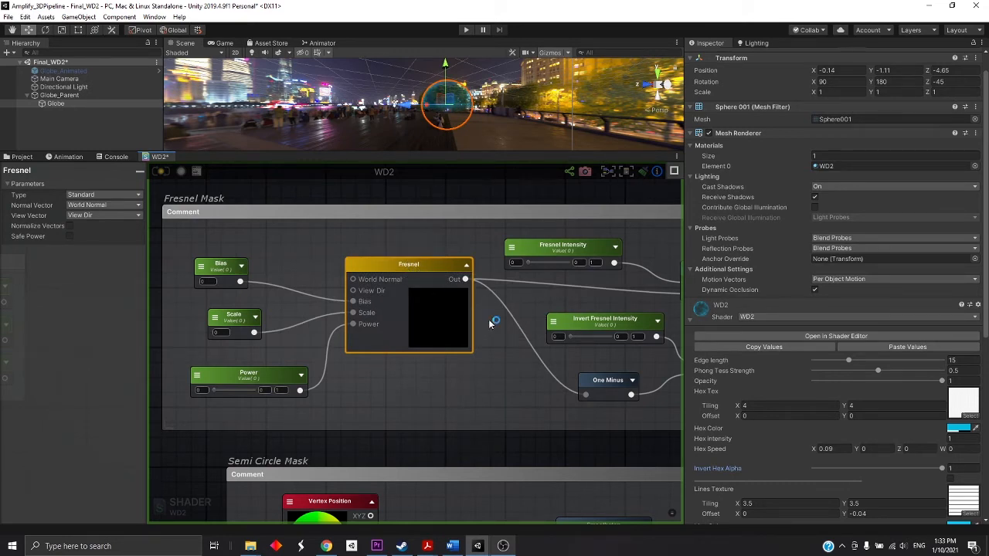
middle_click_drag(490, 323, 345, 344)
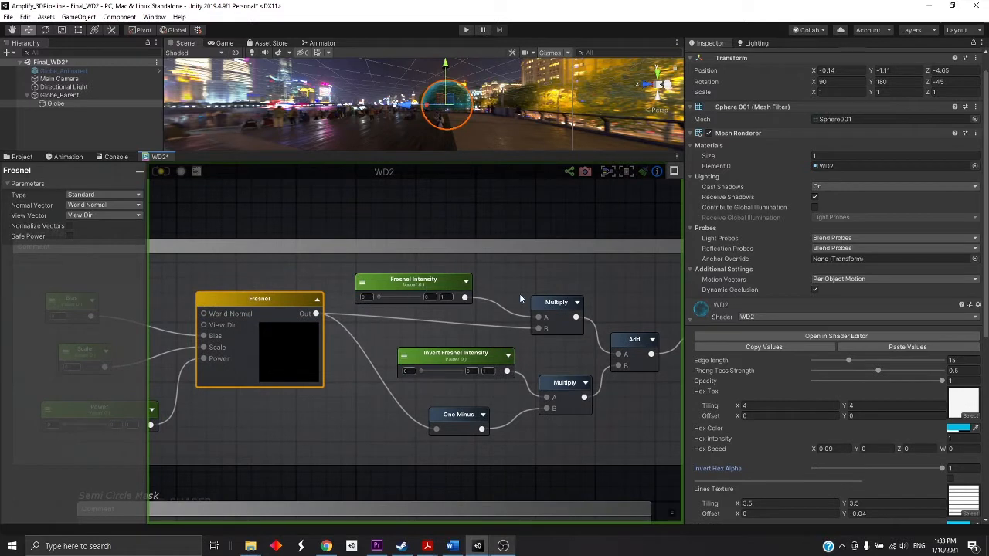
left_click_drag(407, 286, 435, 282)
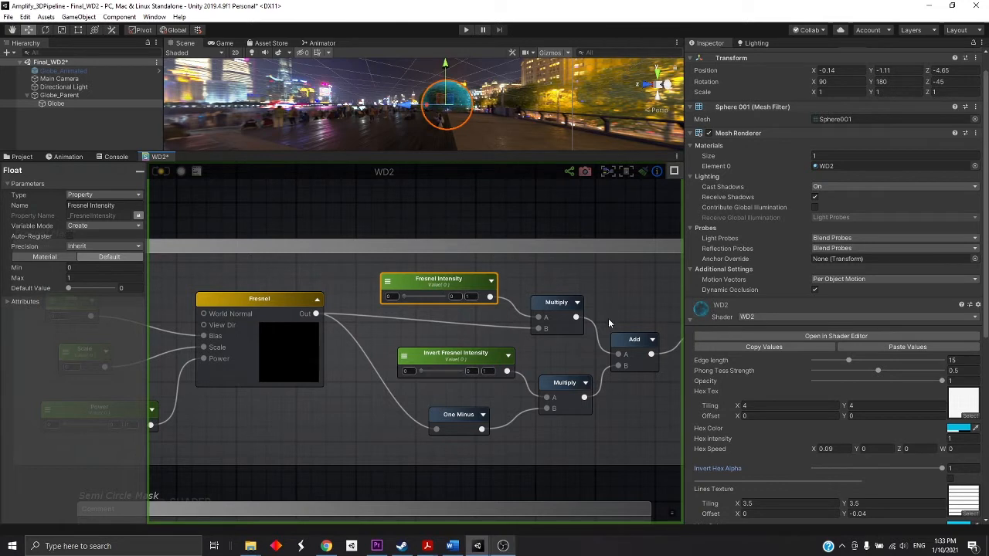
left_click_drag(550, 312, 566, 301)
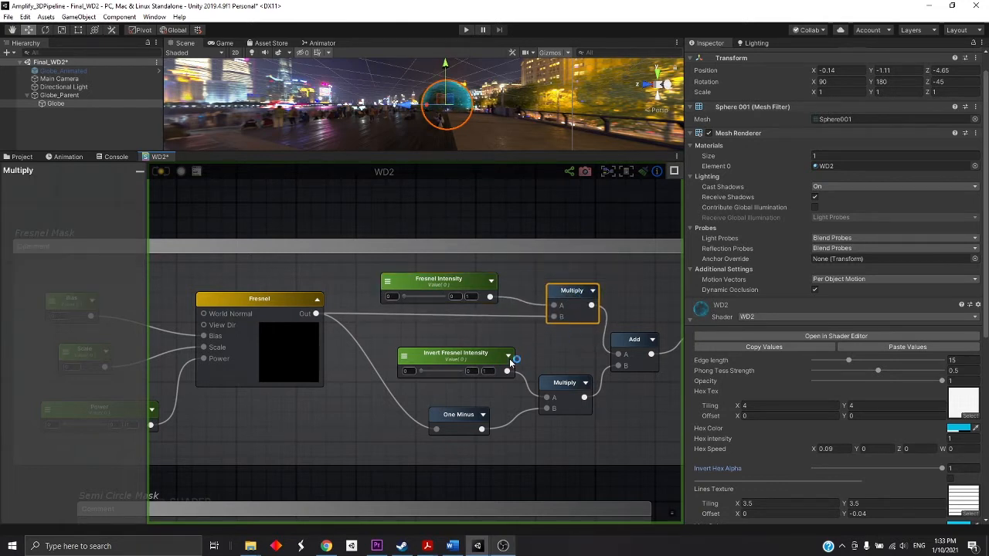
left_click_drag(469, 369, 469, 361)
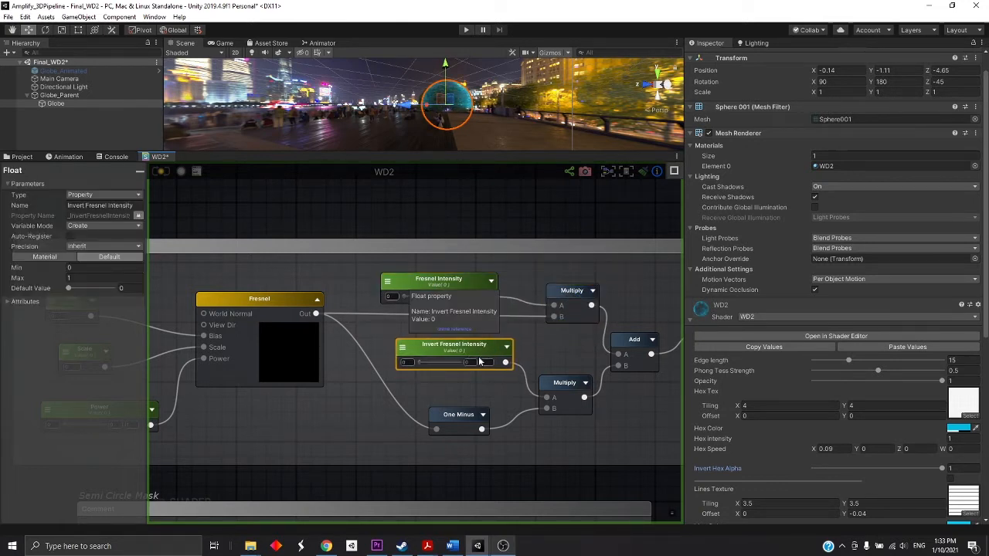
left_click_drag(461, 419, 426, 408)
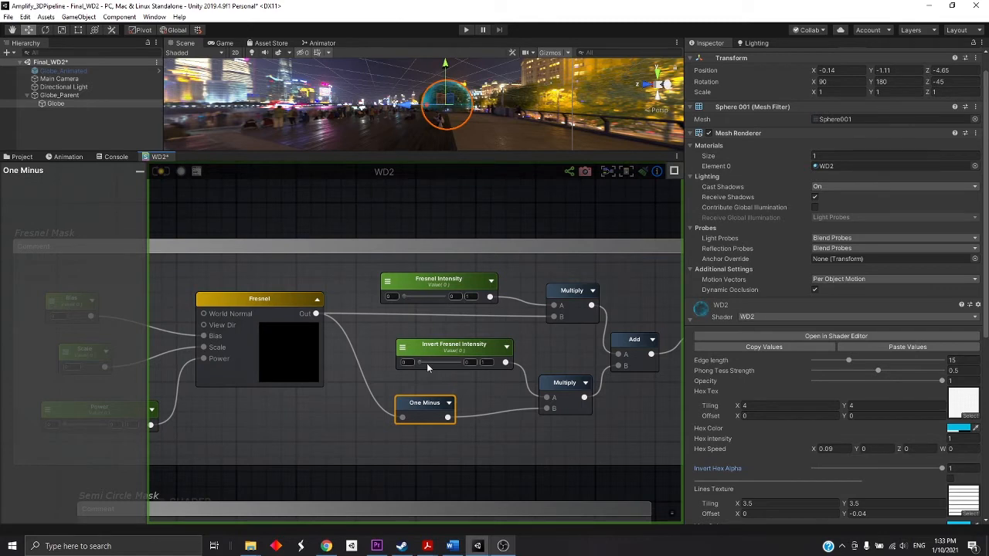
Reposition the Power, Scale and Fresnel nodes, and expose the material's Power, Scale and Bias properties.
scroll(430, 366, "down", 5)
middle_click_drag(431, 366, 575, 358)
scroll(446, 354, "up", 6)
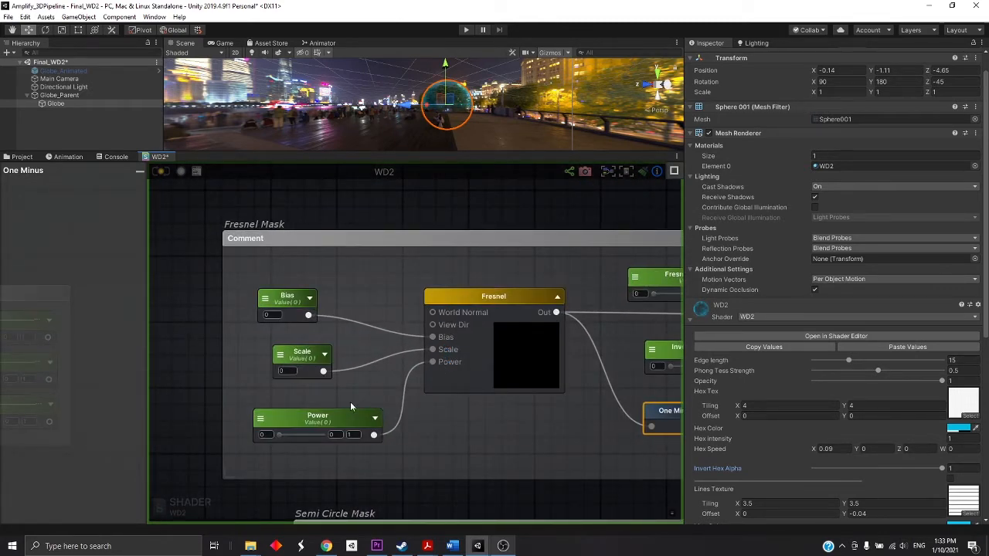
mouse_move(324, 423)
left_mouse_down()
mouse_move(298, 413)
mouse_move(314, 425)
left_mouse_up()
left_click(305, 360)
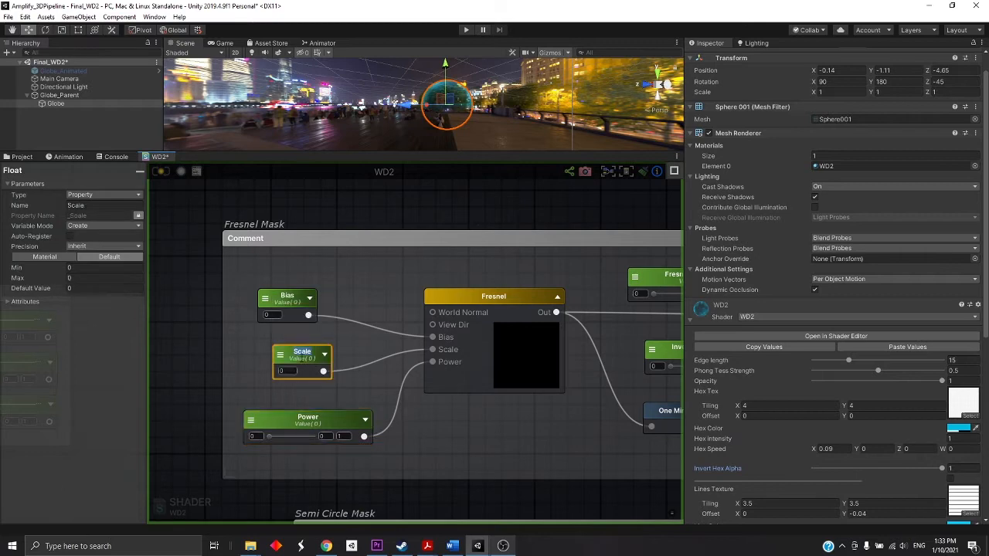
left_click(374, 354)
left_click_drag(309, 362, 316, 367)
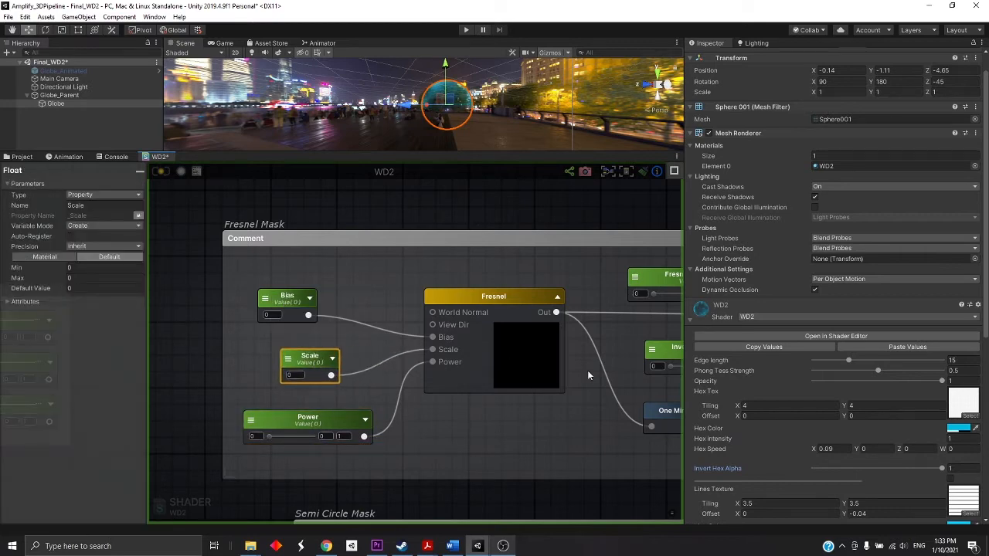
scroll(853, 458, "down", 6)
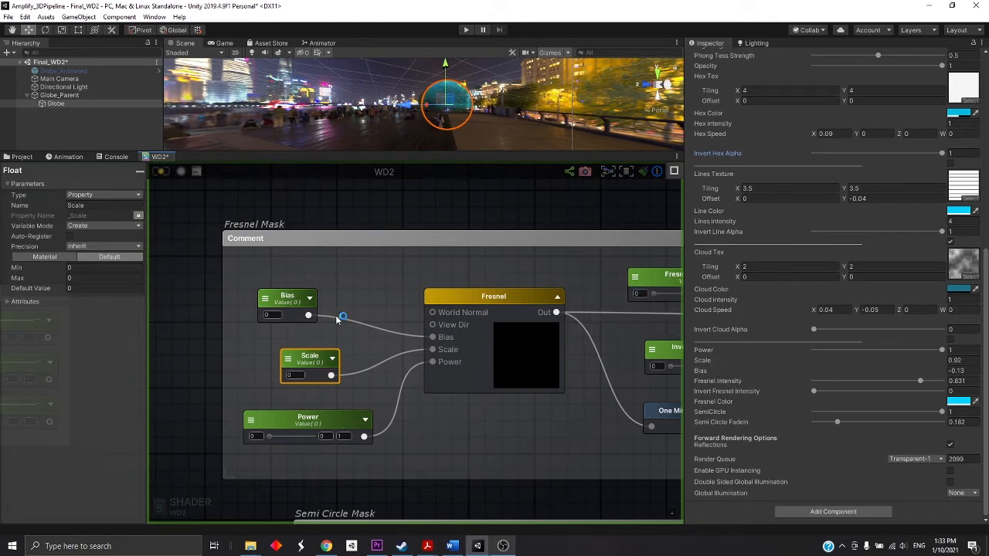
left_click_drag(458, 299, 479, 297)
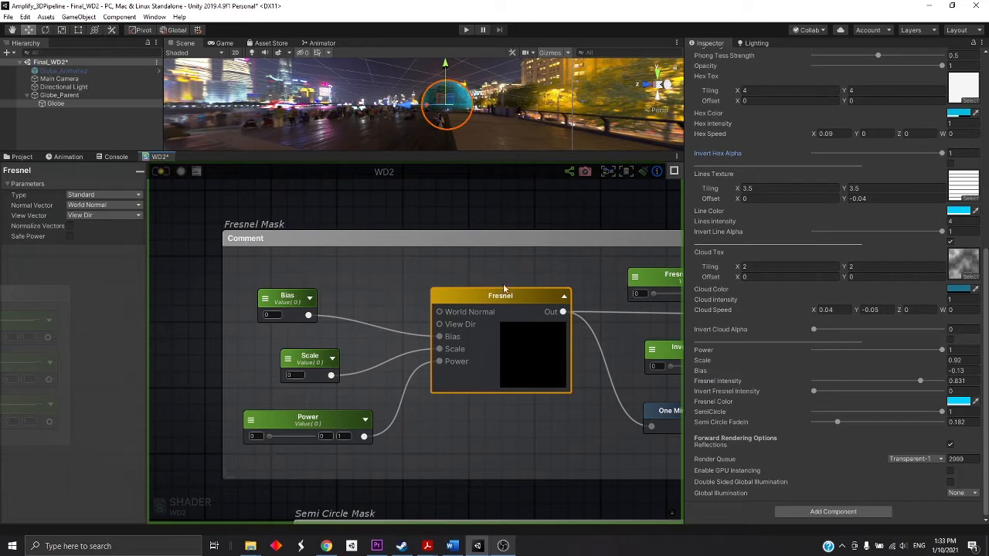
Reposition the Add and Clamp nodes that combine the two Fresnel intensity branches.
scroll(526, 324, "down", 5)
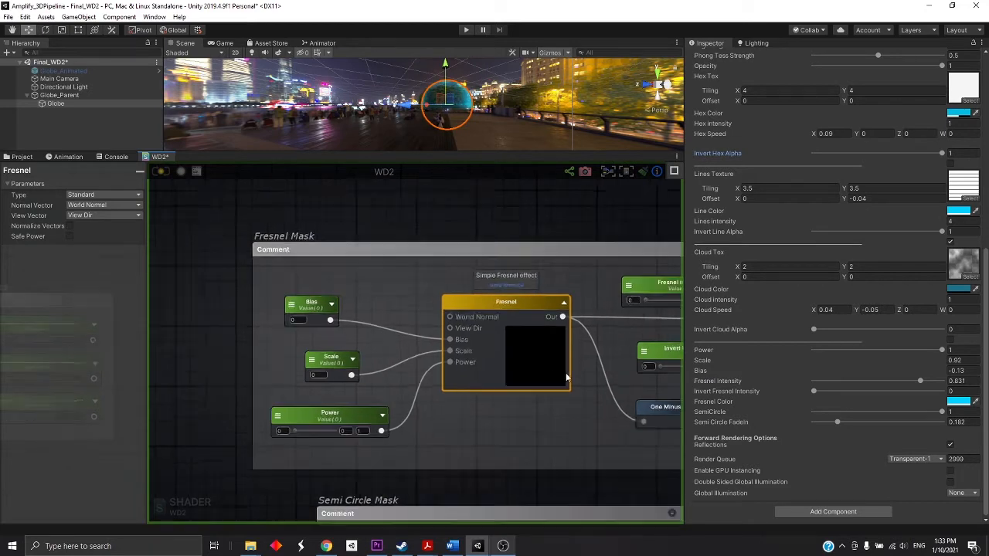
scroll(518, 352, "up", 5)
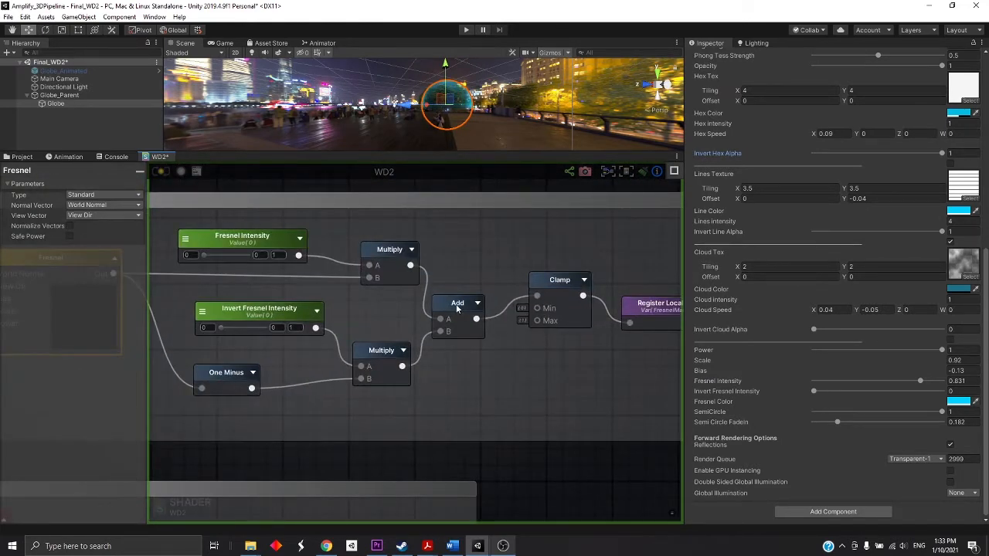
left_click(477, 295)
left_click_drag(476, 295, 479, 296)
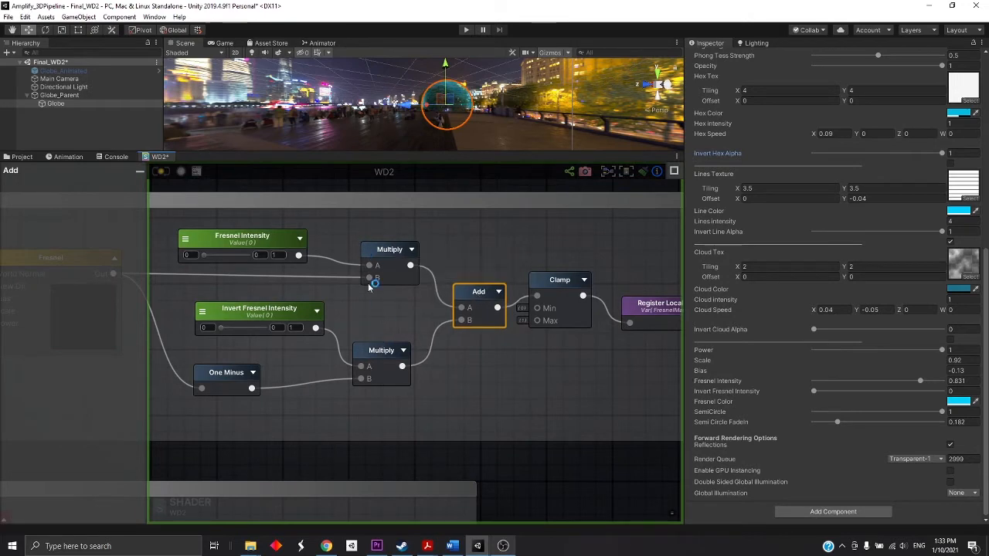
middle_click_drag(539, 293, 404, 312)
mouse_move(423, 304)
left_mouse_down()
mouse_move(444, 304)
mouse_move(433, 298)
left_mouse_up()
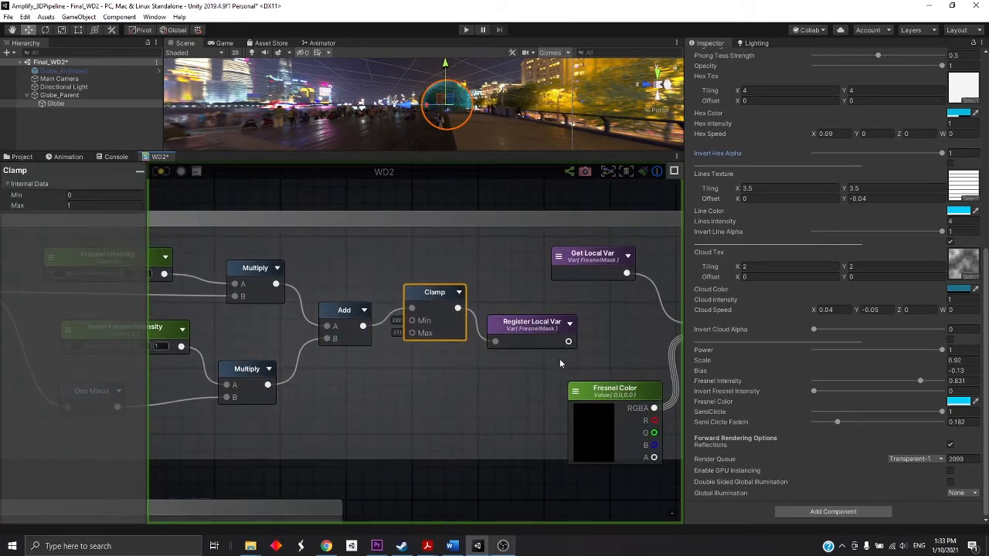
Reposition the FresnelMask Register Local Var node, the final Multiply node and the Fresnel Color node.
middle_click_drag(560, 360, 475, 365)
left_click_drag(446, 334, 468, 325)
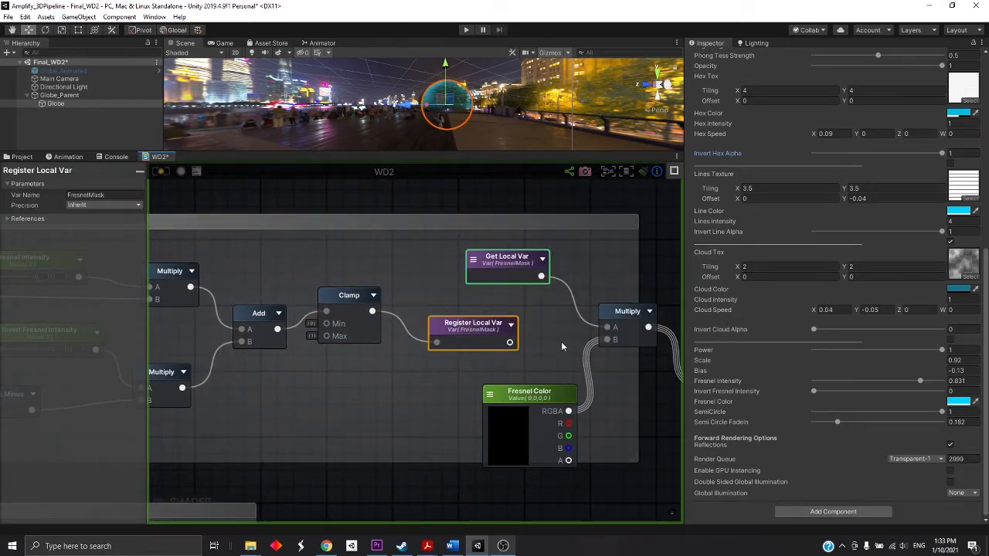
middle_click_drag(561, 342, 492, 336)
left_click_drag(558, 309, 572, 306)
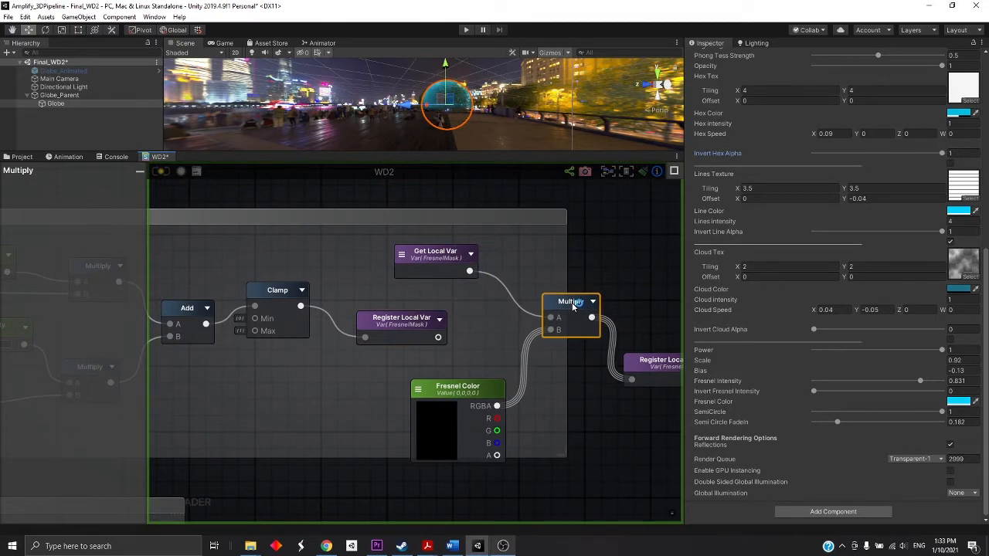
left_click_drag(461, 394, 461, 381)
Shift the Vertex Position node that feeds Smoothstep slightly down and left in the Semi Circle Mask group.
scroll(275, 351, "down", 6)
middle_click_drag(171, 436, 500, 325)
scroll(500, 325, "up", 6)
middle_click_drag(270, 313, 391, 289)
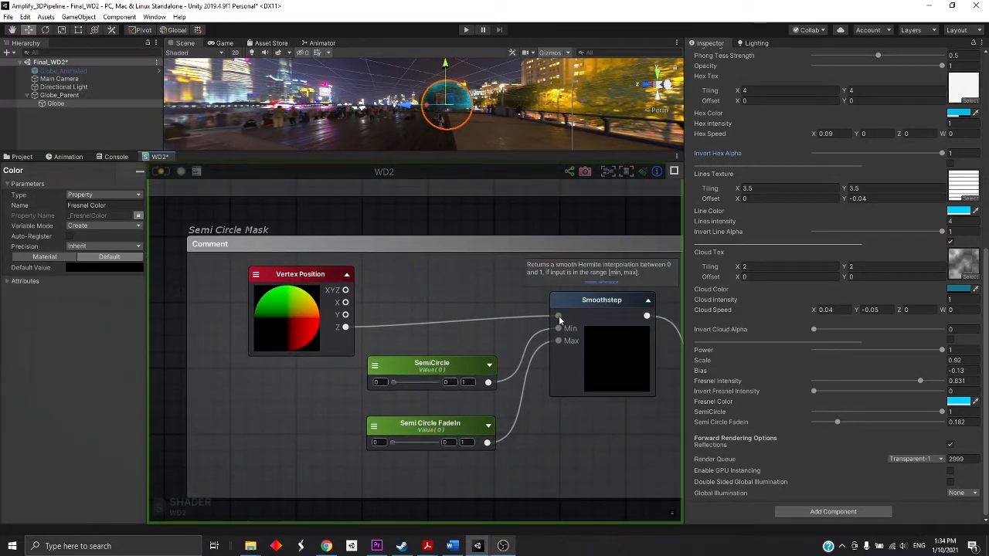
left_click_drag(282, 276, 274, 287)
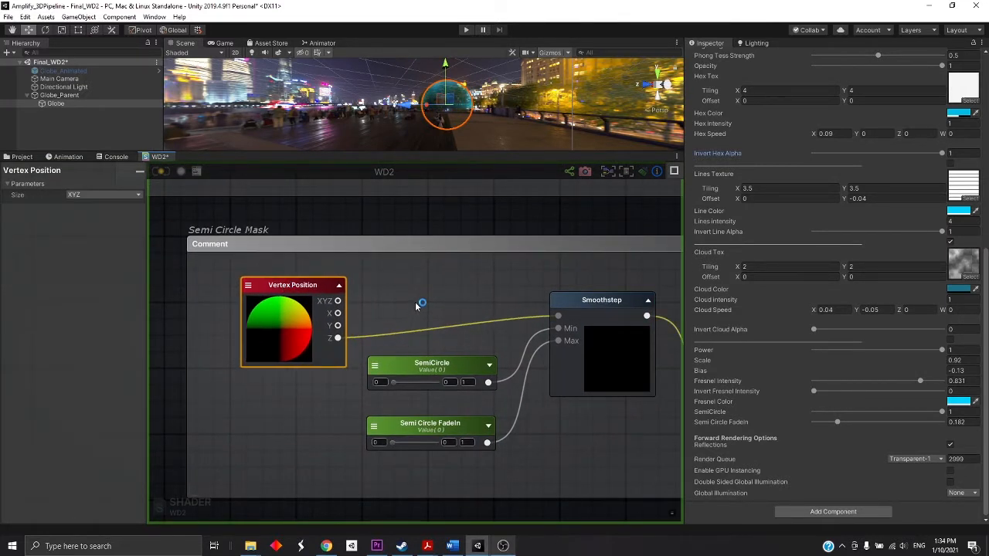
Add a new Vertex Position node below the output node and connect its Z output to Debug.
scroll(467, 300, "down", 8)
middle_click_drag(608, 279, 437, 280)
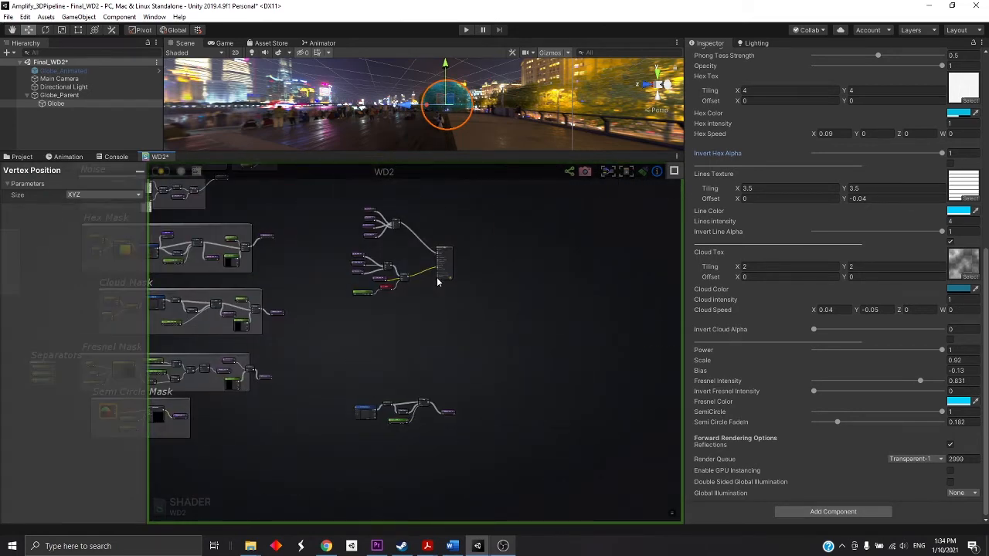
scroll(432, 278, "up", 8)
right_click(399, 355)
type("verte")
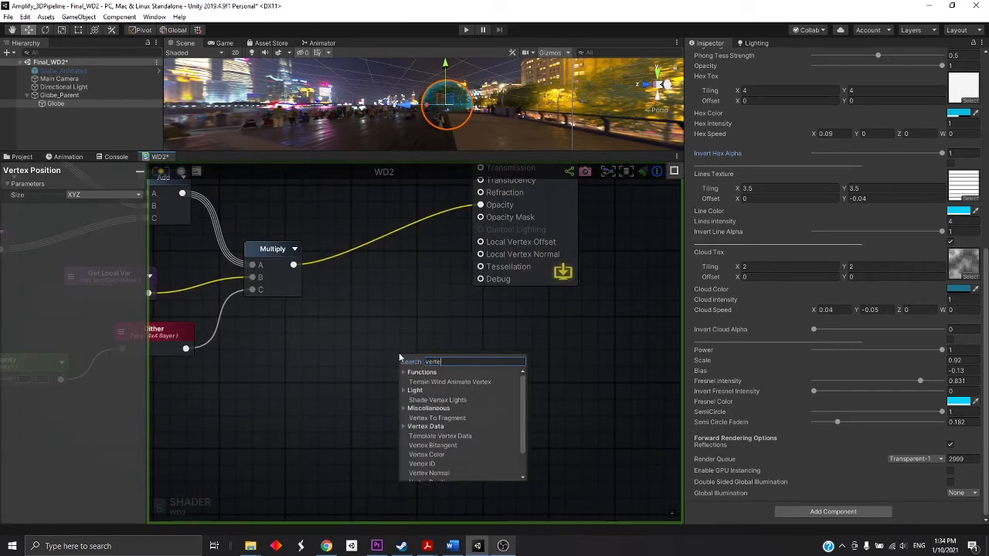
type("x posi")
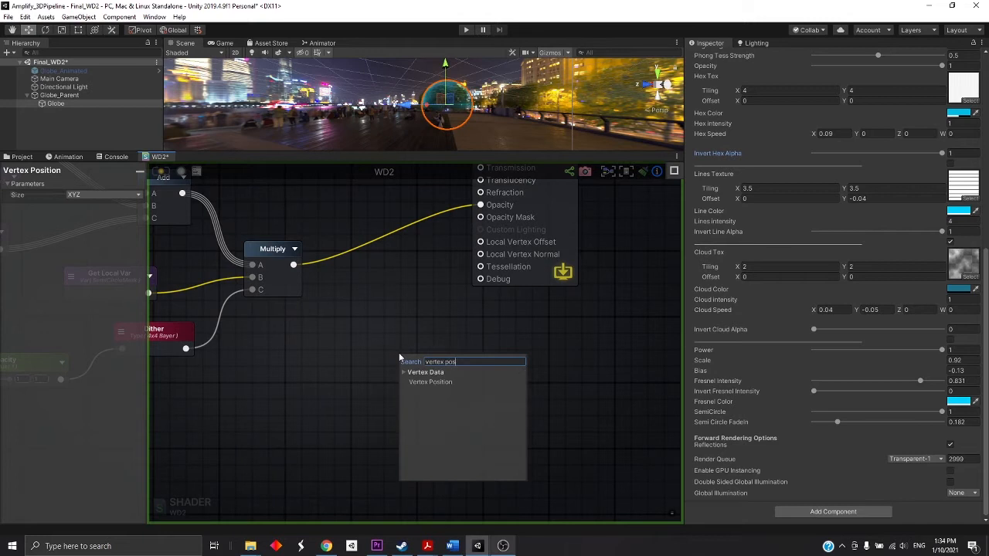
left_click(445, 381)
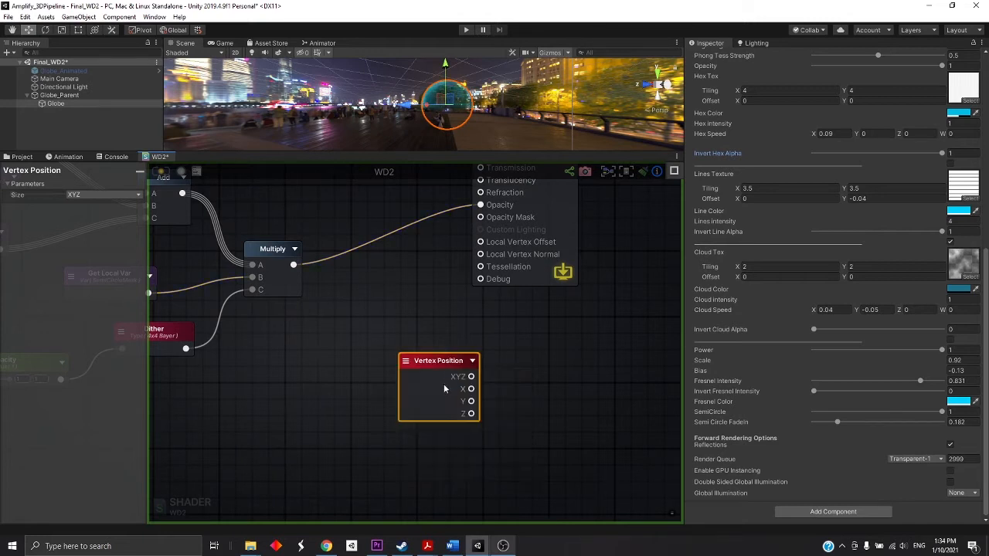
left_click_drag(430, 360, 393, 344)
left_click_drag(435, 398, 480, 279)
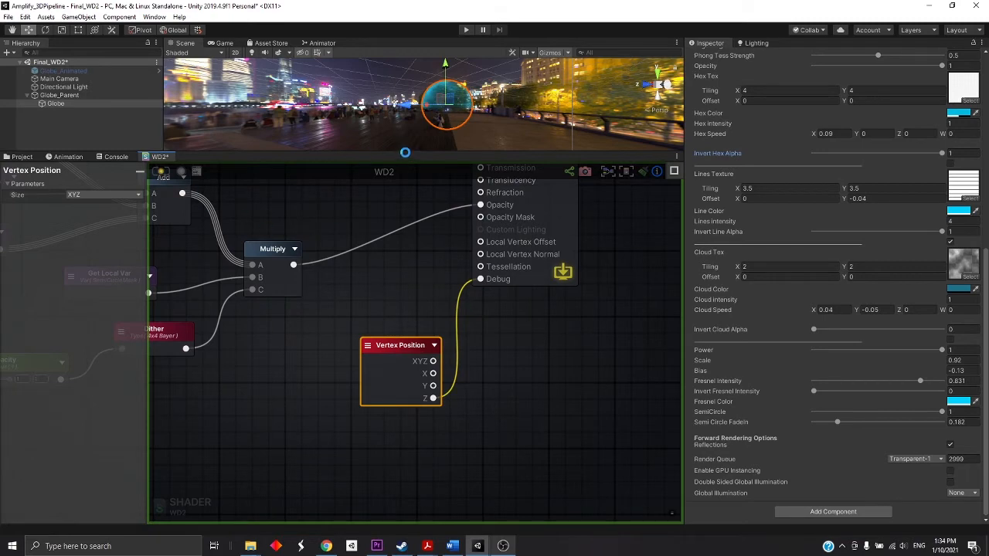
Enlarge the Scene view and examine the vertex position Z gradient around the globe.
left_click_drag(405, 152, 415, 376)
middle_click_drag(510, 282, 445, 288)
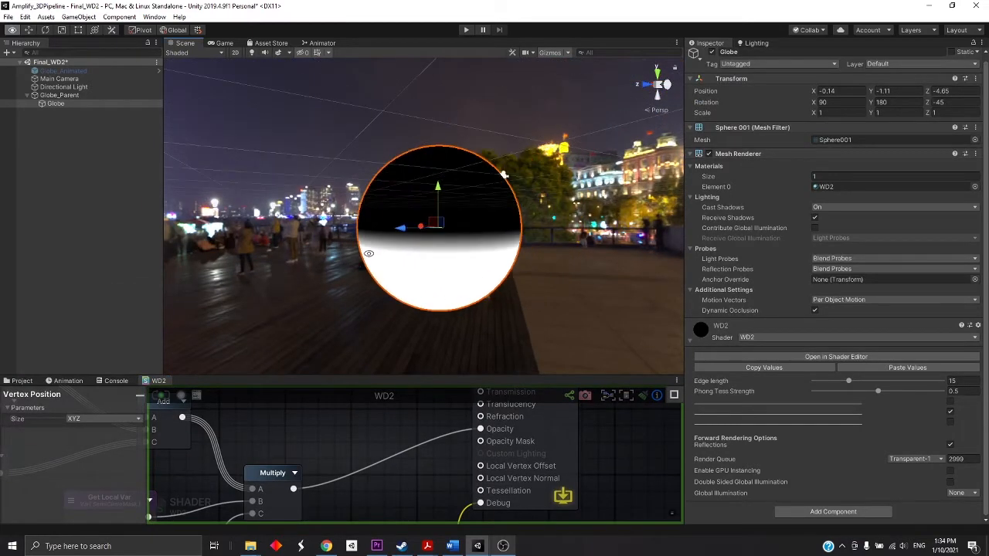
left_click_drag(368, 254, 407, 259, "alt")
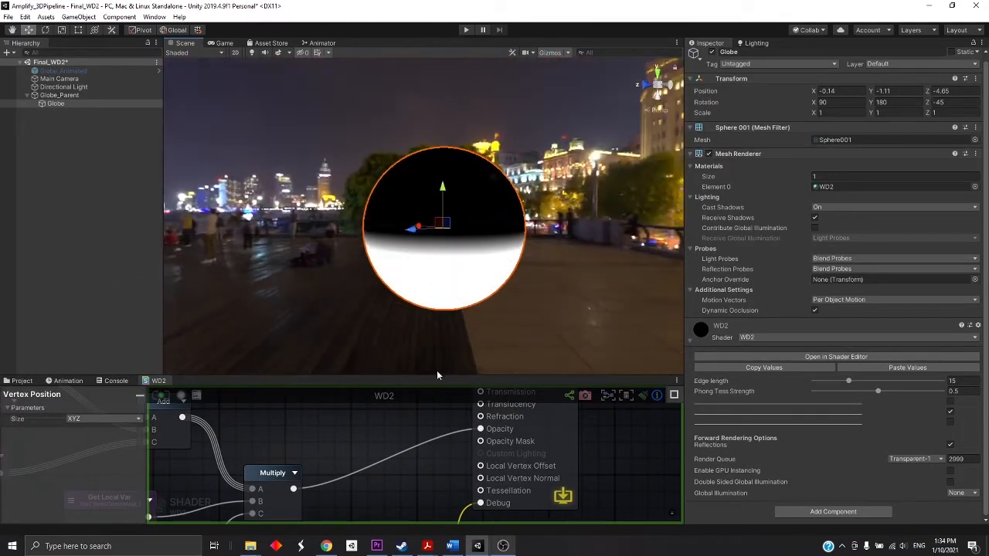
Connect the Vertex Position X output to Debug and move the globe to Z -0.7, undoing the extra shift along X.
left_click_drag(439, 376, 439, 249)
left_click_drag(421, 445, 481, 377)
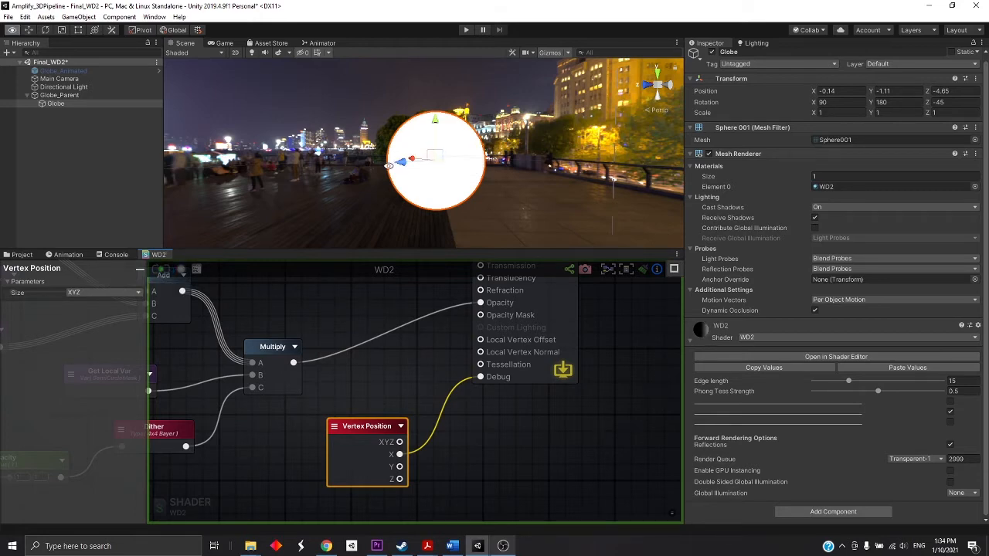
mouse_move(389, 167)
left_mouse_down("alt")
mouse_move(471, 216)
mouse_move(542, 232)
mouse_move(332, 234)
mouse_move(212, 274)
mouse_move(232, 238)
mouse_move(210, 249)
left_mouse_up("alt")
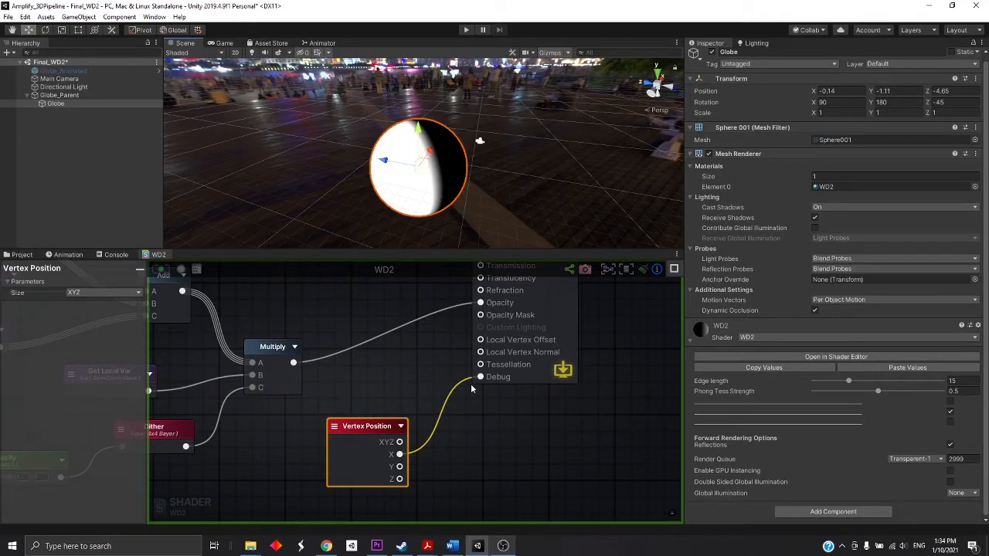
left_click_drag(400, 165, 445, 176)
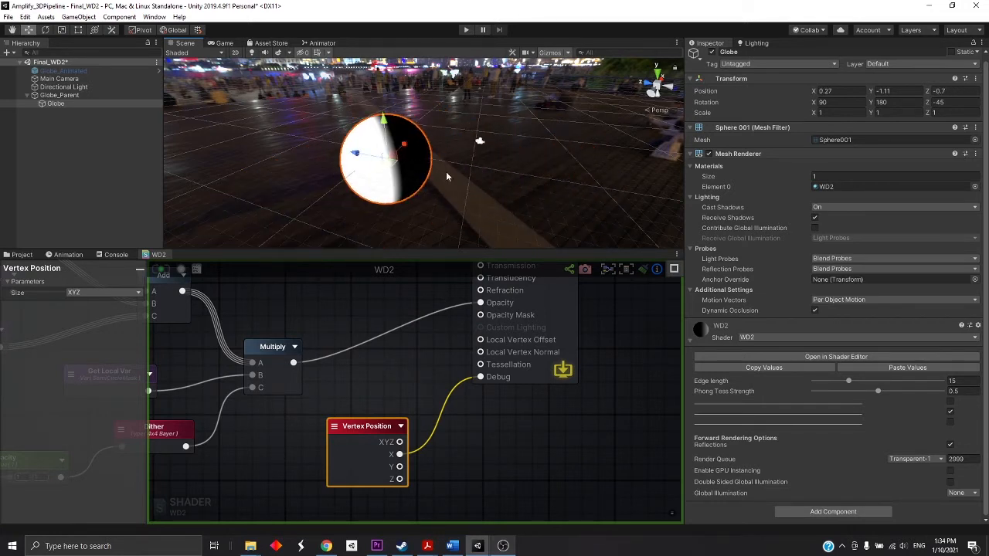
key("ctrl+z")
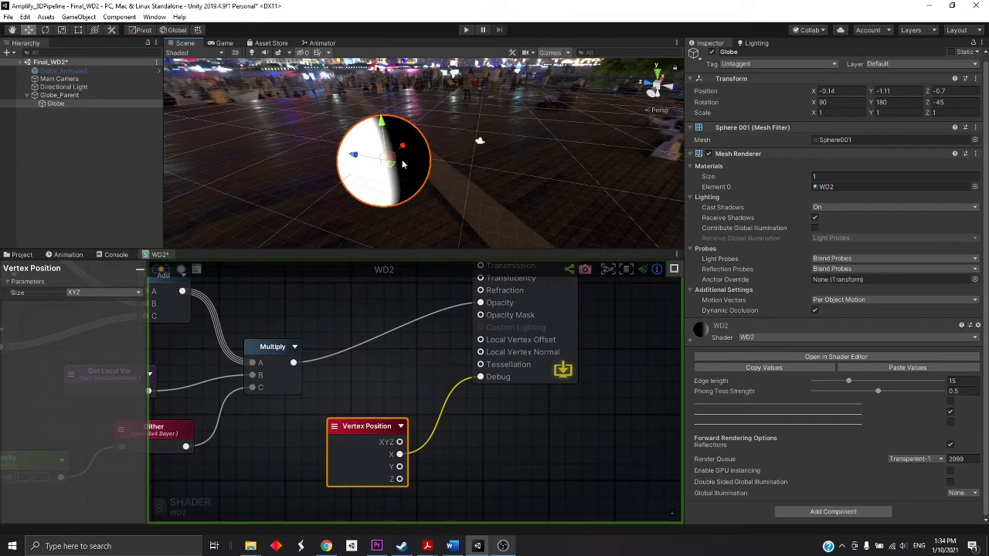
Add a World Position node, connect its Z output to Debug and examine the result around the globe.
right_click(522, 428)
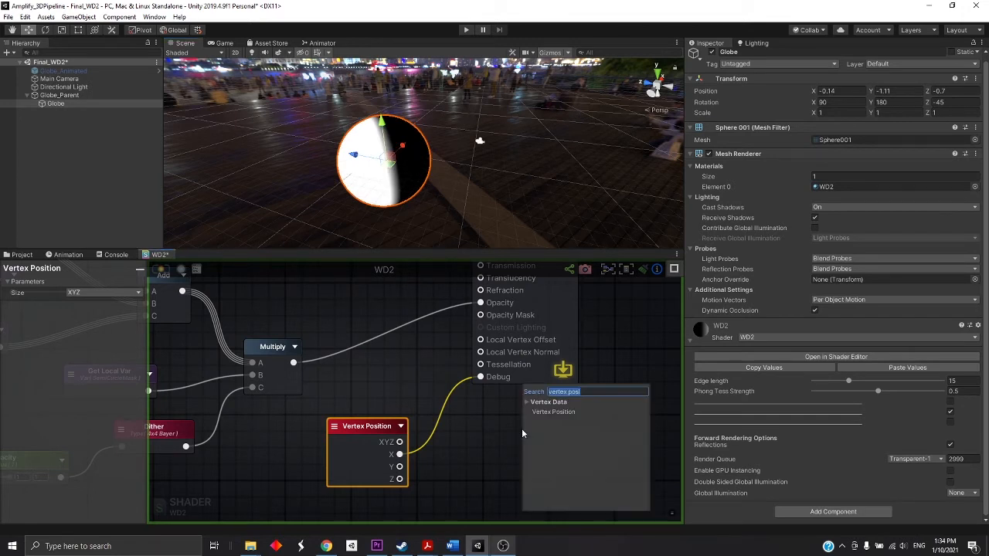
type("world")
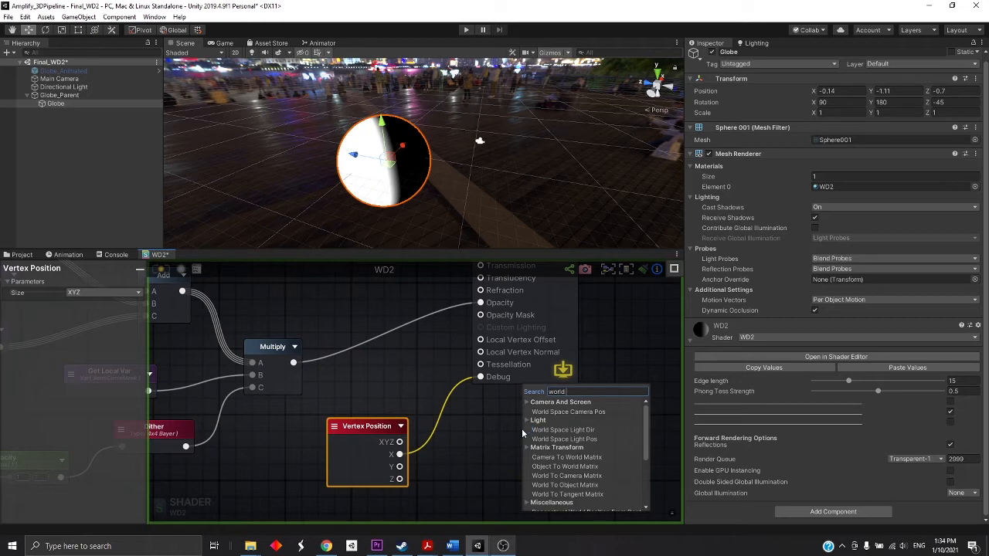
type(" po")
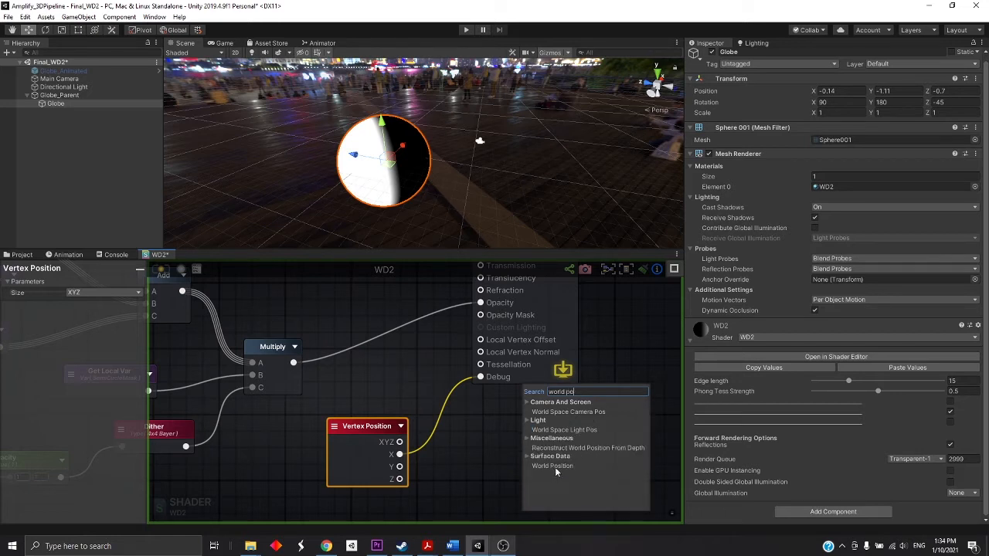
left_click(554, 466)
left_click_drag(591, 453, 480, 376)
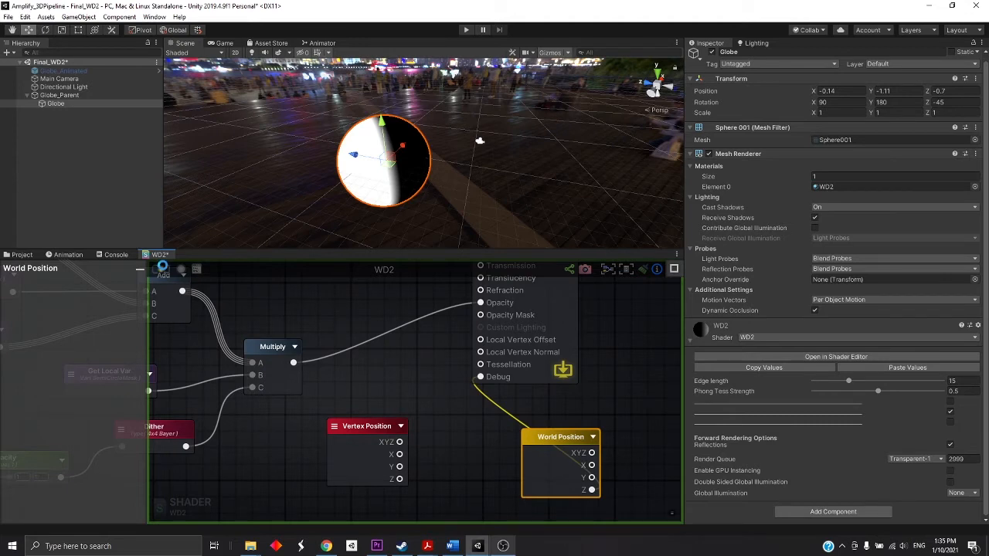
mouse_move(310, 194)
left_mouse_down("alt")
mouse_move(418, 128)
mouse_move(444, 158)
left_mouse_up("alt")
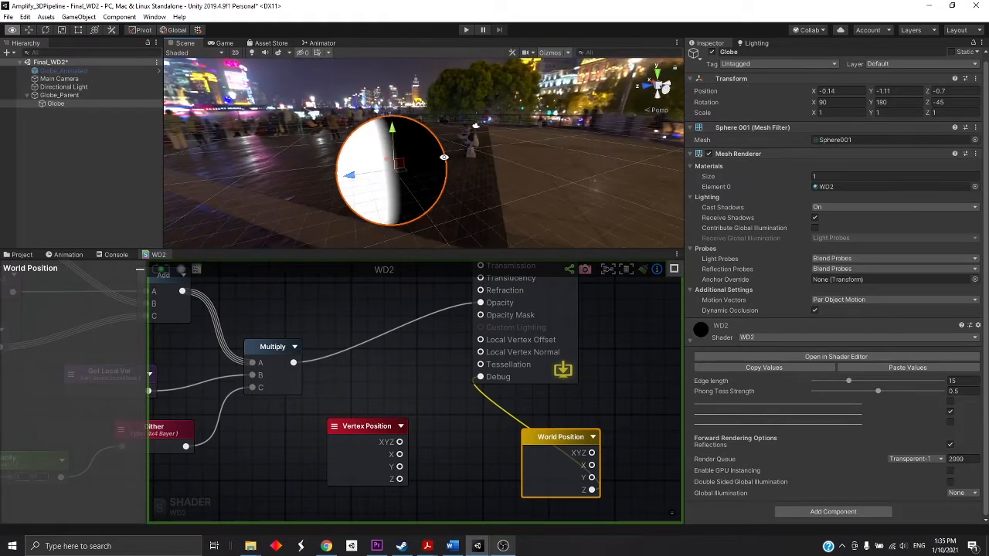
Move the globe to Z -0.43 and delete the temporary World Position and Vertex Position nodes near the output node.
left_click_drag(425, 189, 368, 224, "alt")
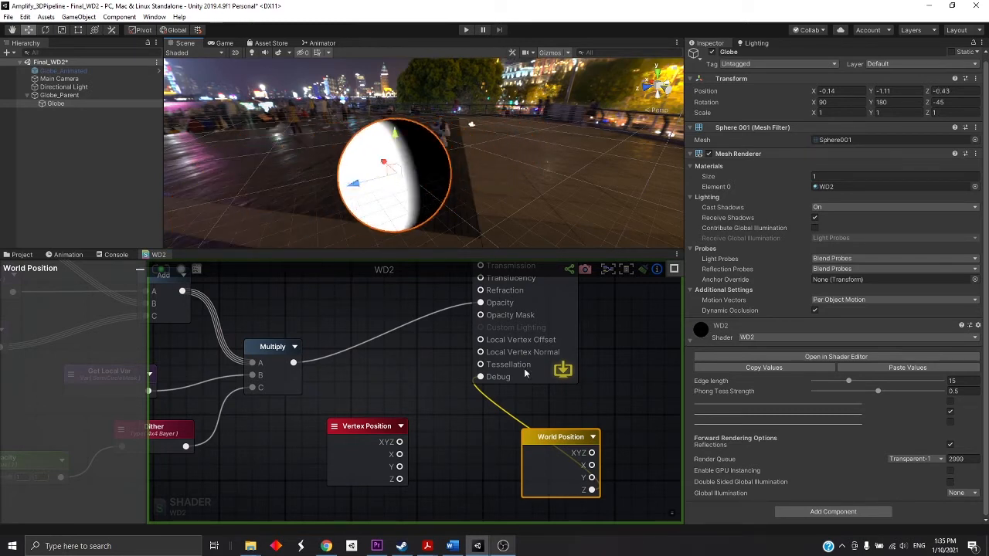
left_click(605, 429)
left_click(559, 445)
key("Delete")
scroll(417, 408, "down", 5)
left_click(393, 421)
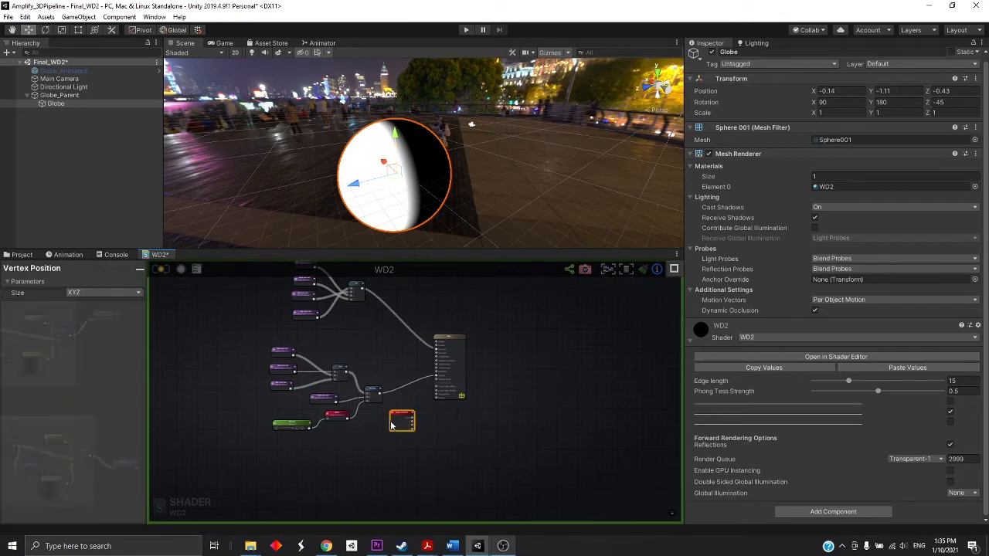
key("Delete")
Review the Semi Circle Mask group and nudge its Smoothstep node slightly closer to the Register Local Var node.
scroll(408, 437, "down", 2)
scroll(412, 439, "up", 8)
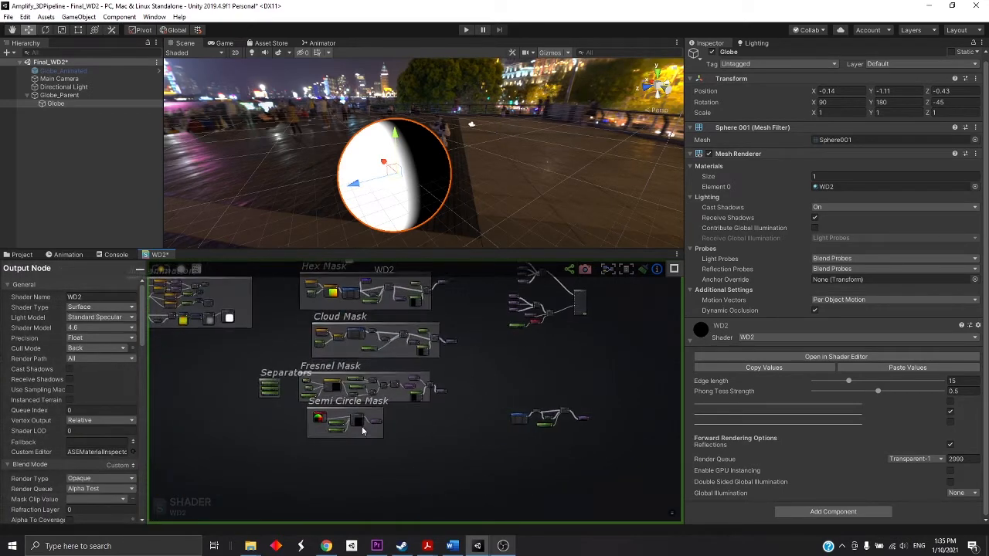
left_click_drag(269, 366, 261, 359)
mouse_move(591, 383)
left_mouse_down()
mouse_move(582, 380)
mouse_move(608, 376)
left_mouse_up()
scroll(421, 454, "down", 2)
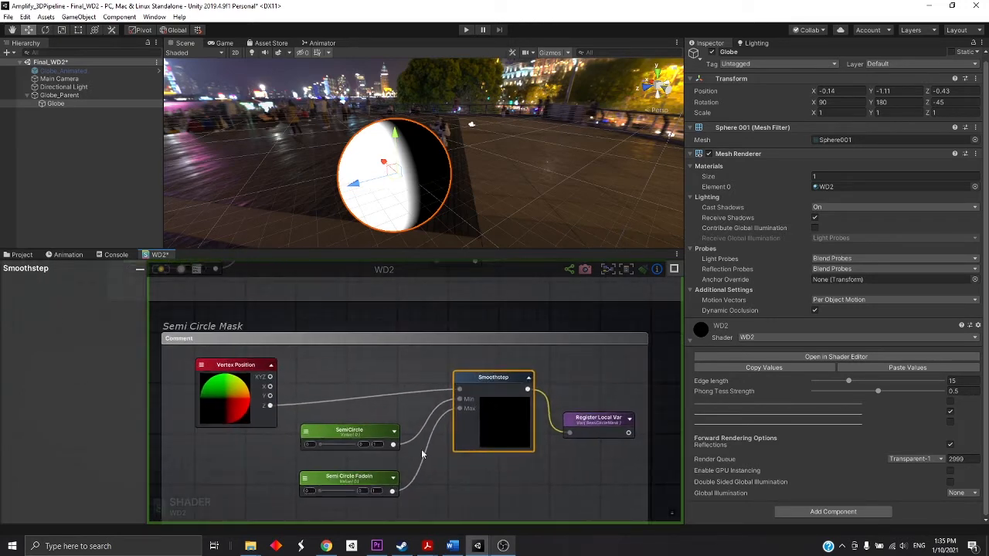
mouse_move(495, 372)
left_mouse_down()
mouse_move(490, 362)
mouse_move(501, 380)
left_mouse_up()
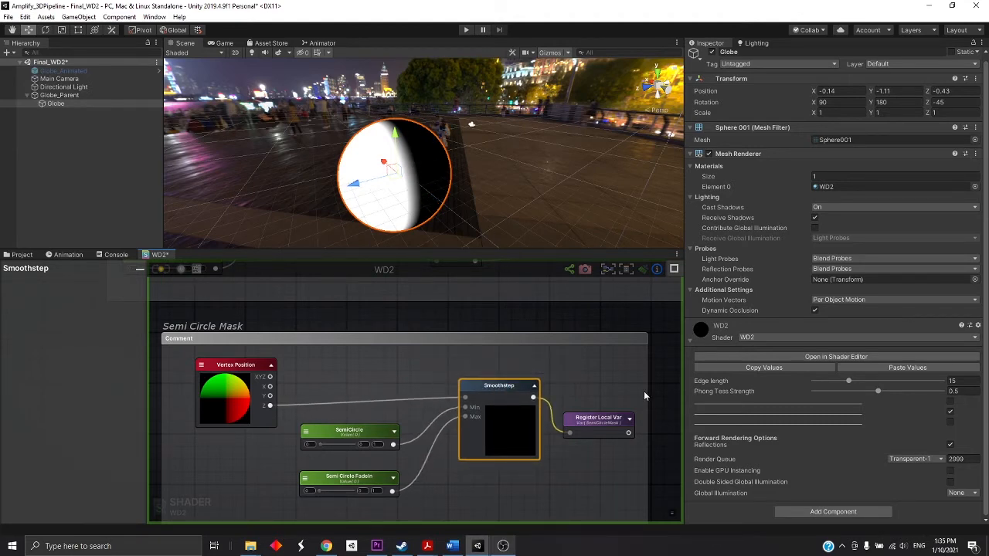
Connect the semi circle mask's Register Local Var output to Debug and enlarge the Scene view around the globe.
scroll(642, 391, "down", 5)
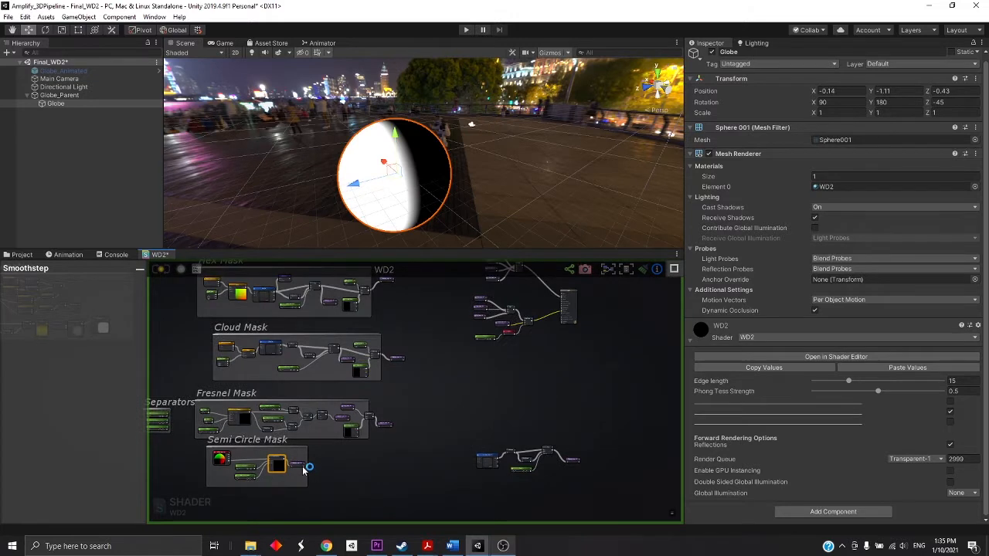
left_click(305, 470)
left_click_drag(305, 471, 567, 319)
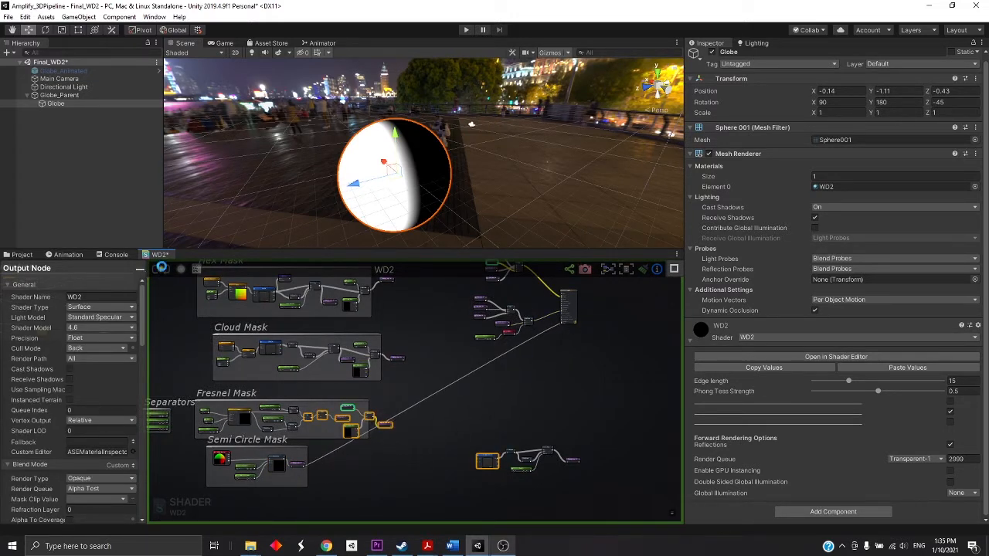
left_click_drag(414, 251, 413, 377)
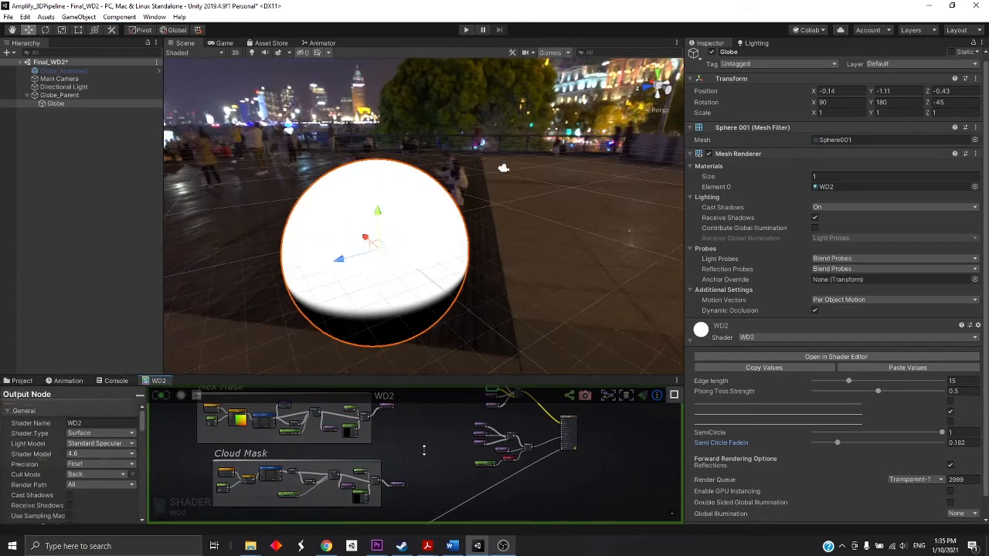
left_click_drag(392, 294, 314, 243, "alt")
scroll(313, 244, "up", 2)
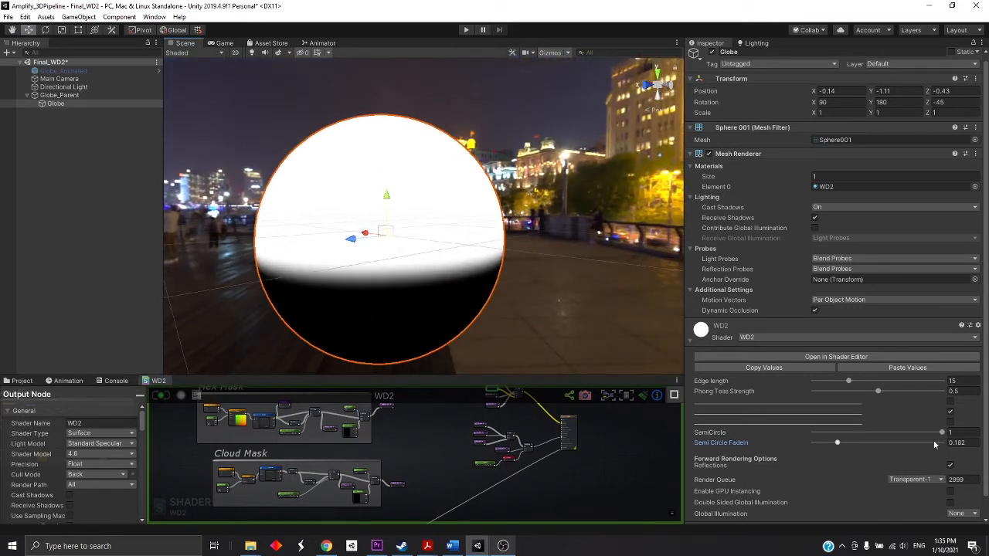
Try the semi circle sliders on the WD2 material, leaving SemiCircle at 1 and Semi Circle FadeIn at 0.476.
mouse_move(838, 446)
left_mouse_down()
mouse_move(931, 456)
mouse_move(923, 447)
mouse_move(835, 450)
left_mouse_up()
left_click_drag(941, 433, 962, 440)
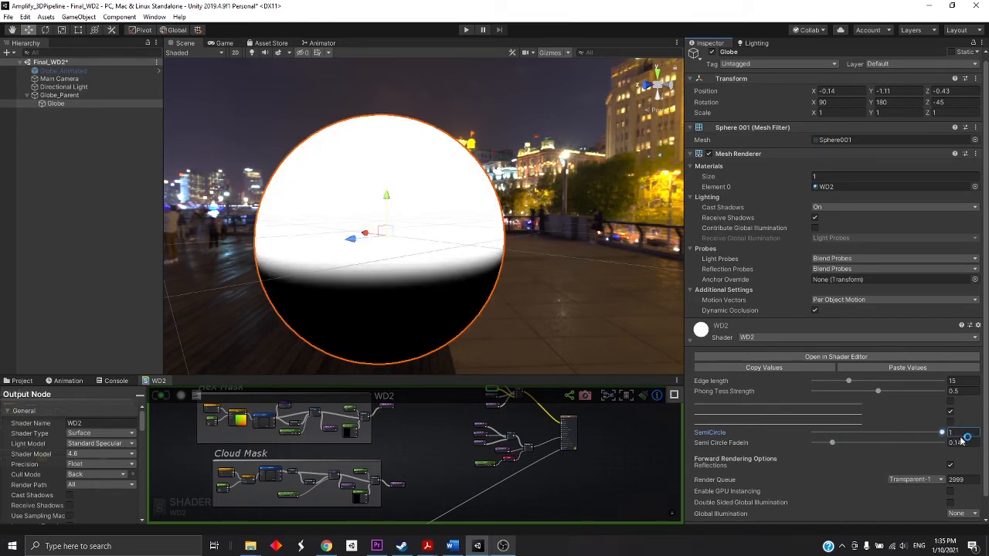
left_click_drag(832, 445, 877, 449)
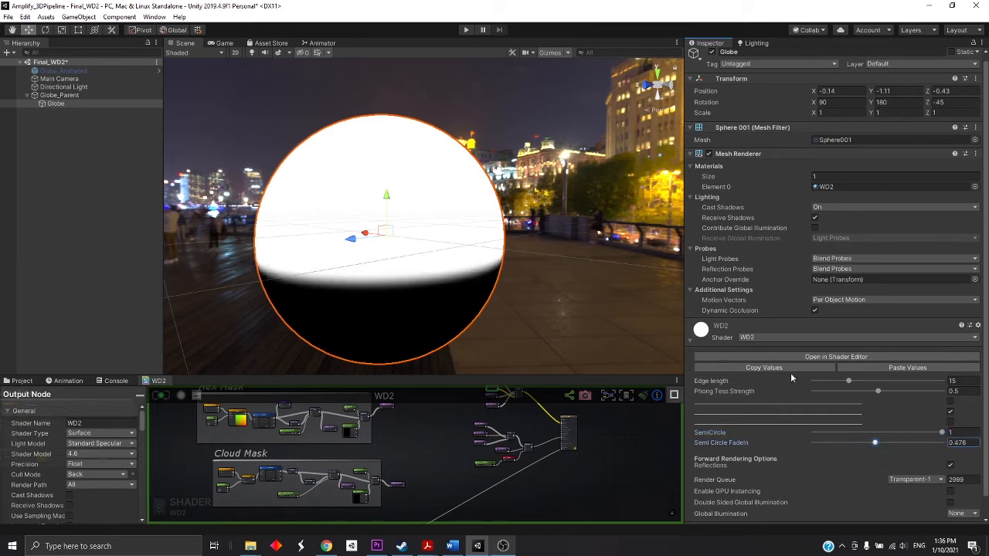
Disconnect the semi circle mask from Debug and give the shader graph more space than the Scene view.
scroll(547, 456, "up", 3)
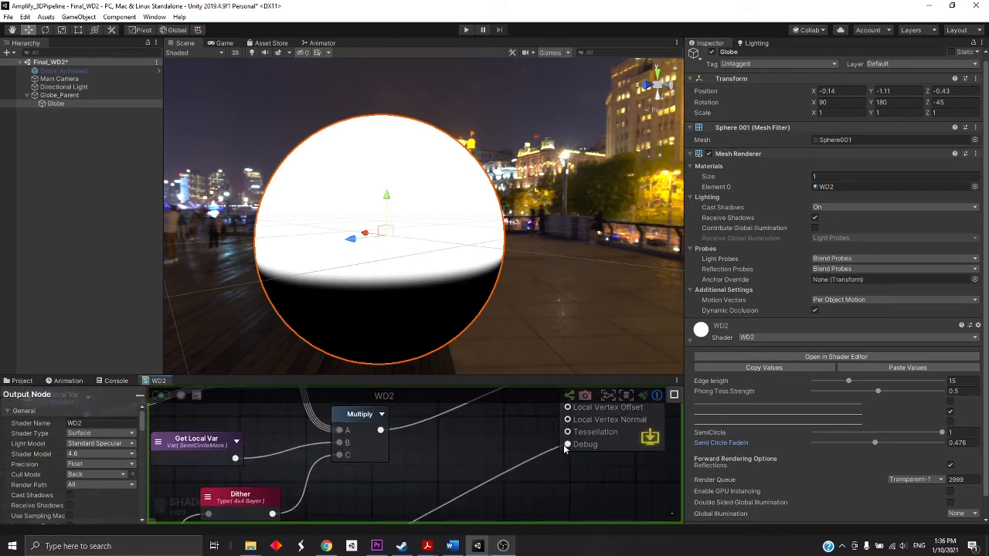
scroll(464, 425, "down", 4)
left_click_drag(412, 375, 407, 209)
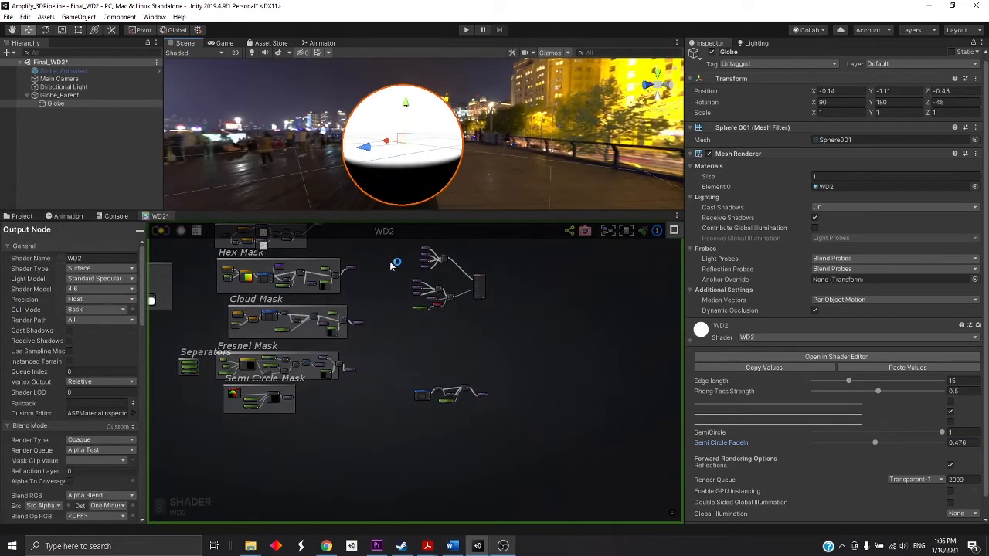
Shift the Semi Circle Mask comment group sideways beneath the Fresnel Mask group.
middle_click_drag(295, 408, 556, 373)
scroll(473, 366, "up", 5)
left_click_drag(431, 359, 476, 358)
scroll(629, 370, "down", 5)
scroll(633, 371, "down", 2)
middle_click_drag(633, 370, 495, 420)
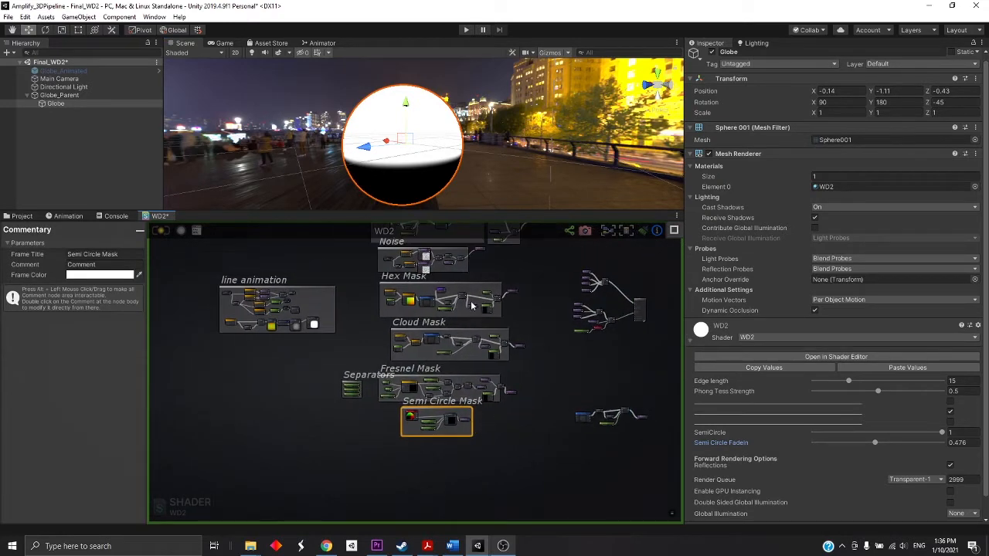
Reposition the HexNode, Fresnel, CloudNode and FinalLineColor Get Local Var nodes that feed the four-input Add node.
middle_click_drag(509, 338, 481, 393)
scroll(483, 448, "up", 5)
middle_click_drag(638, 277, 516, 355)
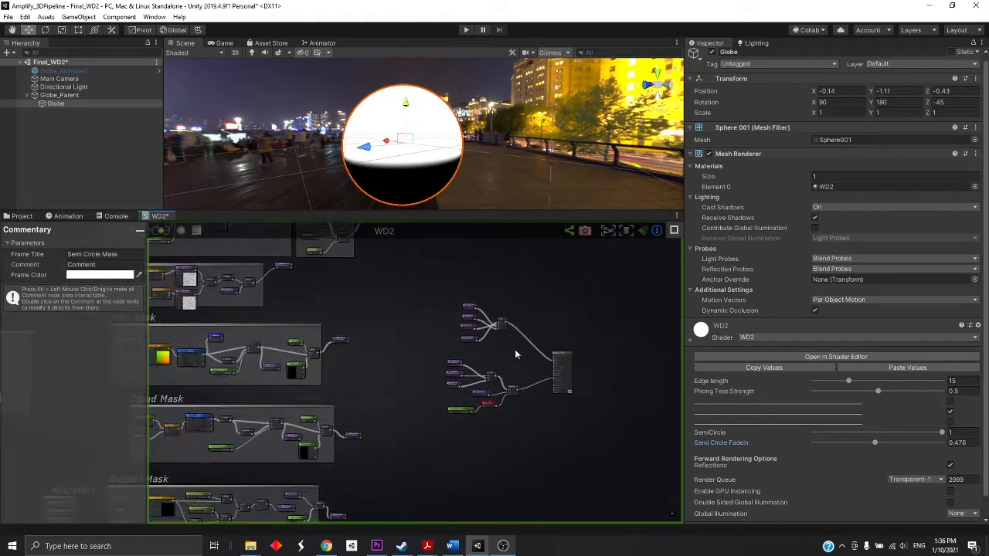
scroll(502, 326, "up", 7)
scroll(459, 322, "down", 3)
middle_click_drag(425, 306, 439, 371)
scroll(414, 343, "up", 3)
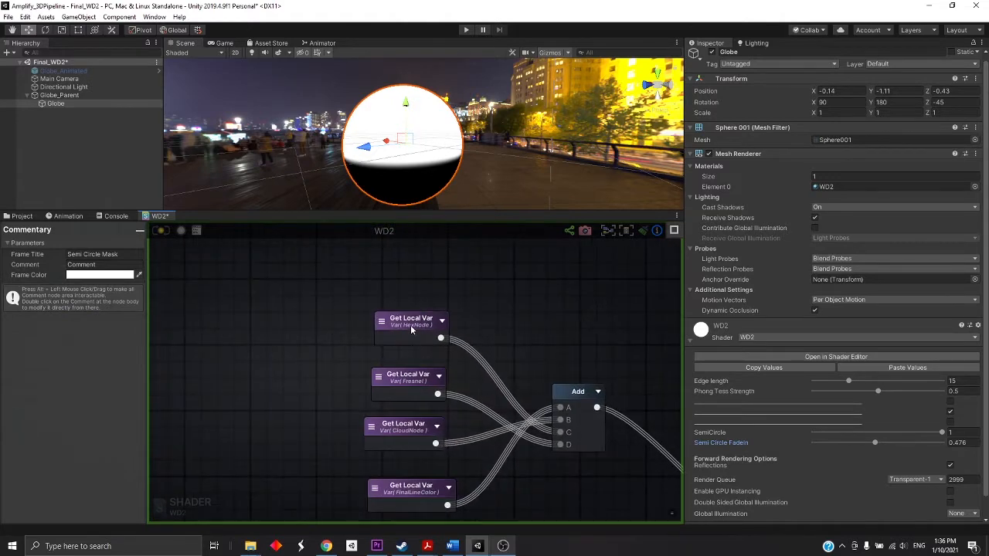
left_click_drag(412, 328, 409, 306)
left_click_drag(413, 380, 399, 355)
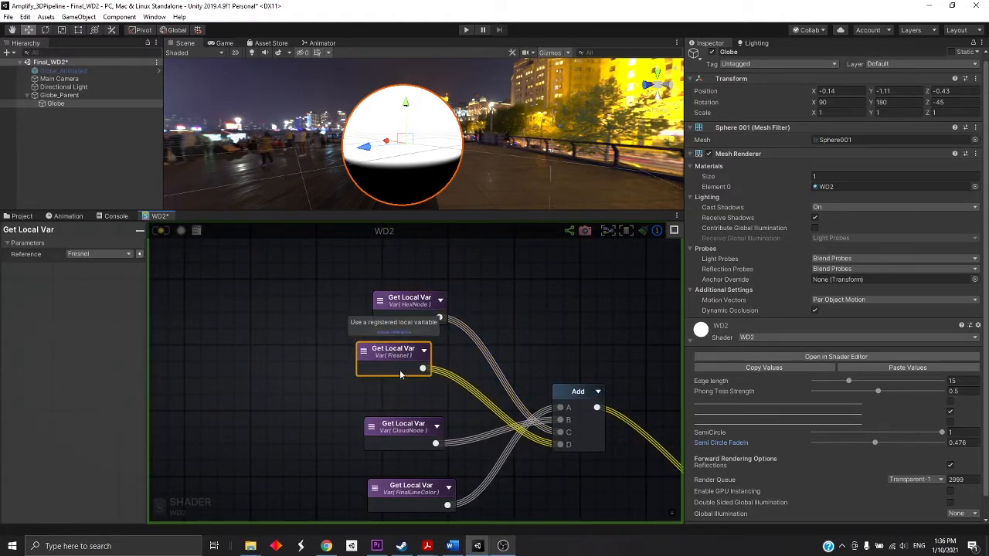
left_click_drag(404, 429, 388, 406)
mouse_move(418, 498)
left_mouse_down()
mouse_move(392, 488)
mouse_move(405, 484)
left_mouse_up()
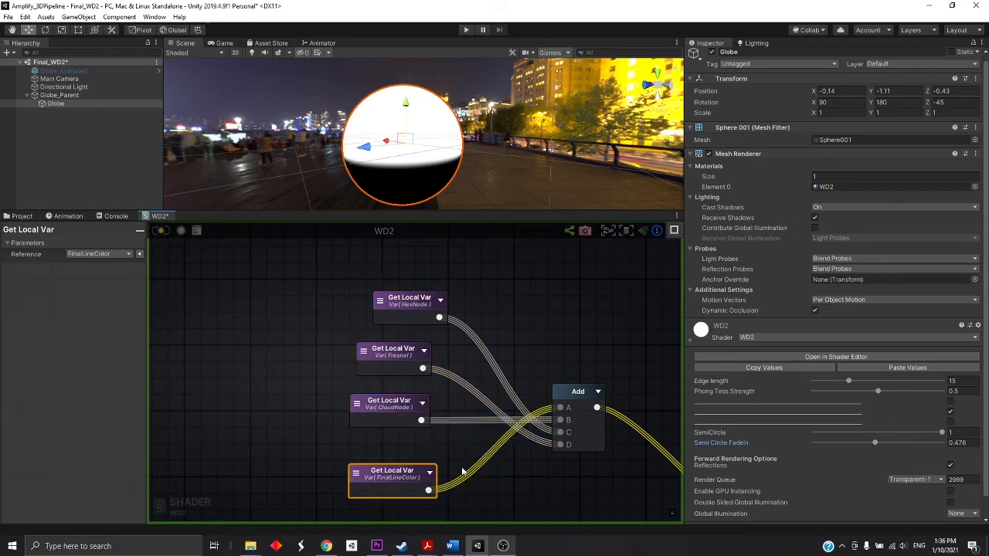
Examine how the color Add node feeds Emission and how the masks and Dither reach Opacity through the Multiply node.
middle_click_drag(571, 395, 567, 384)
middle_click_drag(591, 449, 353, 335)
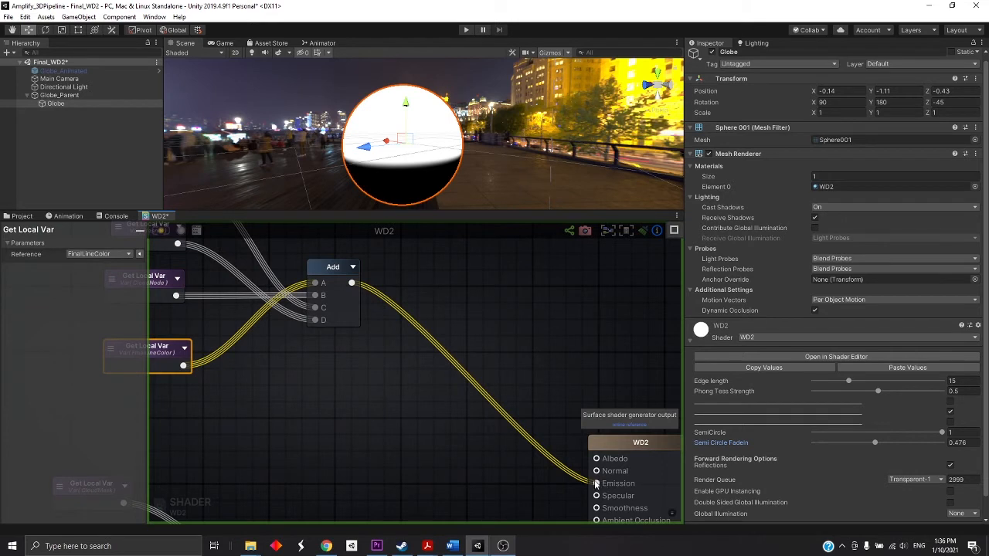
left_click_drag(595, 483, 595, 483)
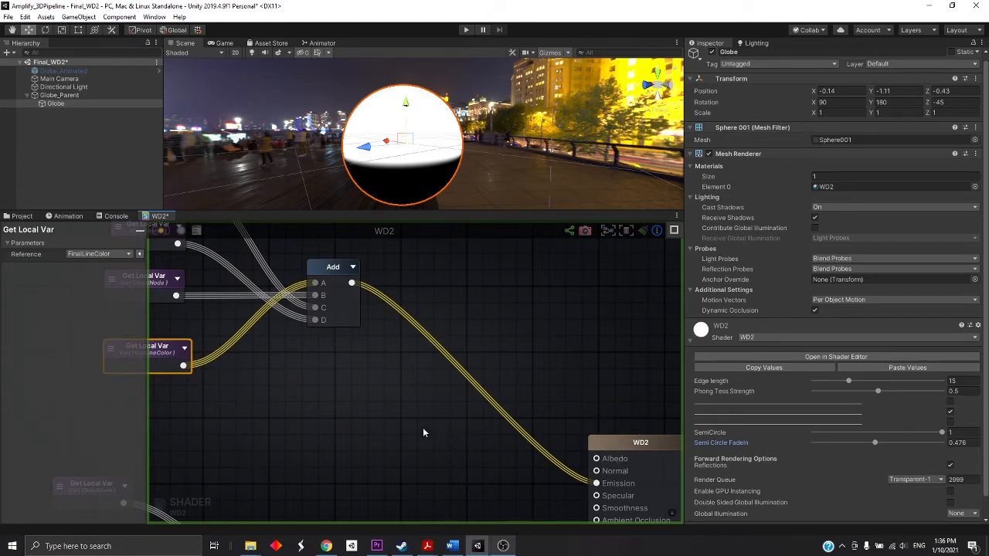
scroll(424, 410, "down", 6)
middle_click_drag(425, 468, 486, 376)
scroll(486, 377, "up", 1)
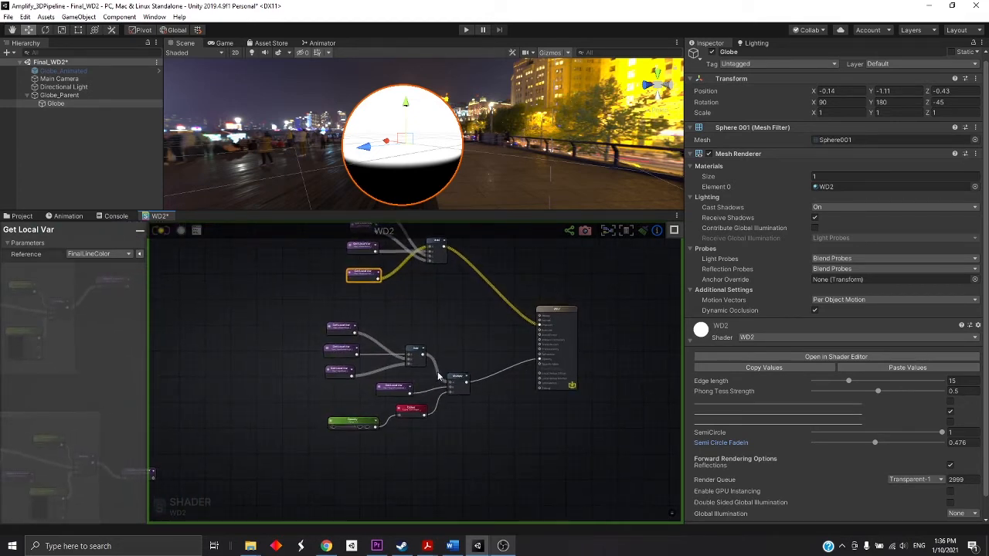
scroll(438, 376, "up", 5)
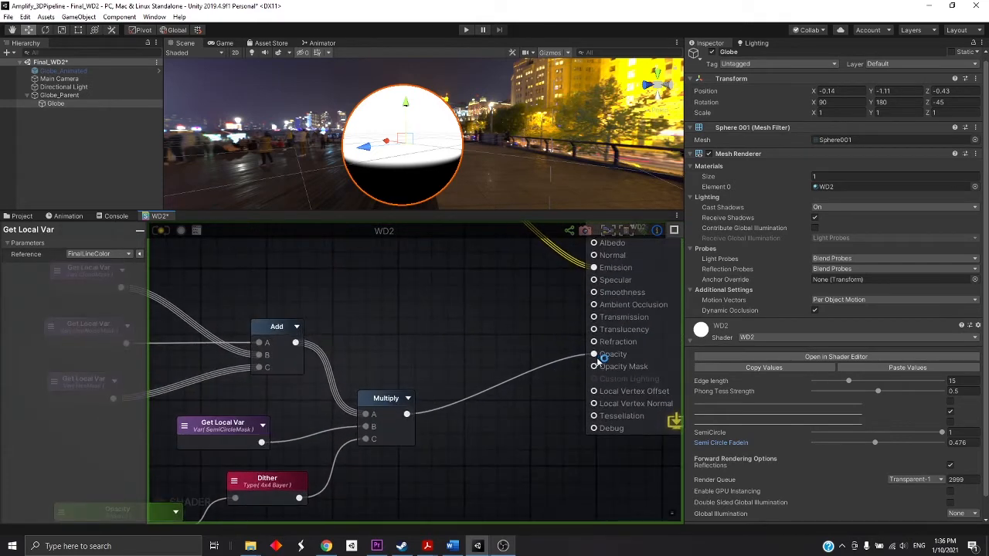
scroll(371, 351, "down", 3)
middle_click_drag(381, 346, 445, 348)
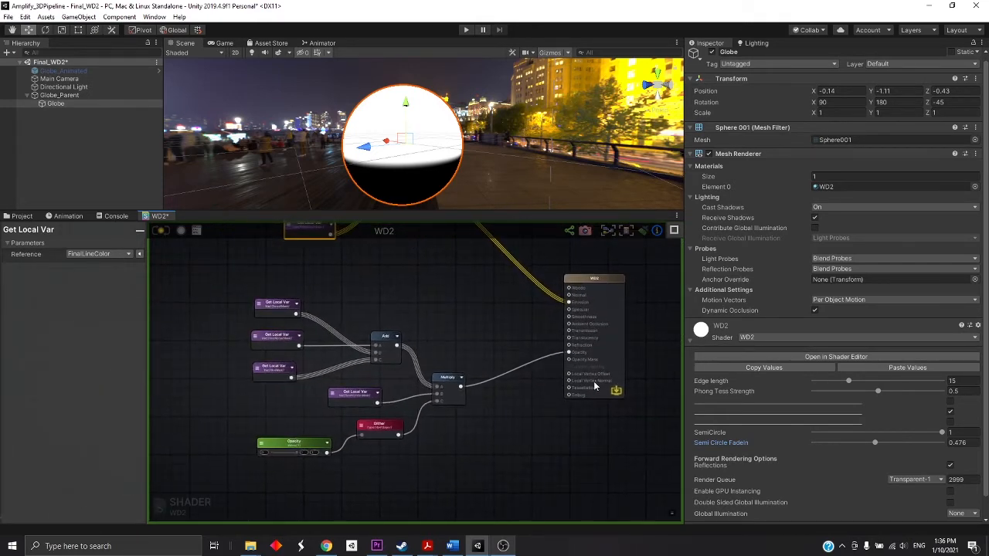
scroll(581, 359, "up", 3)
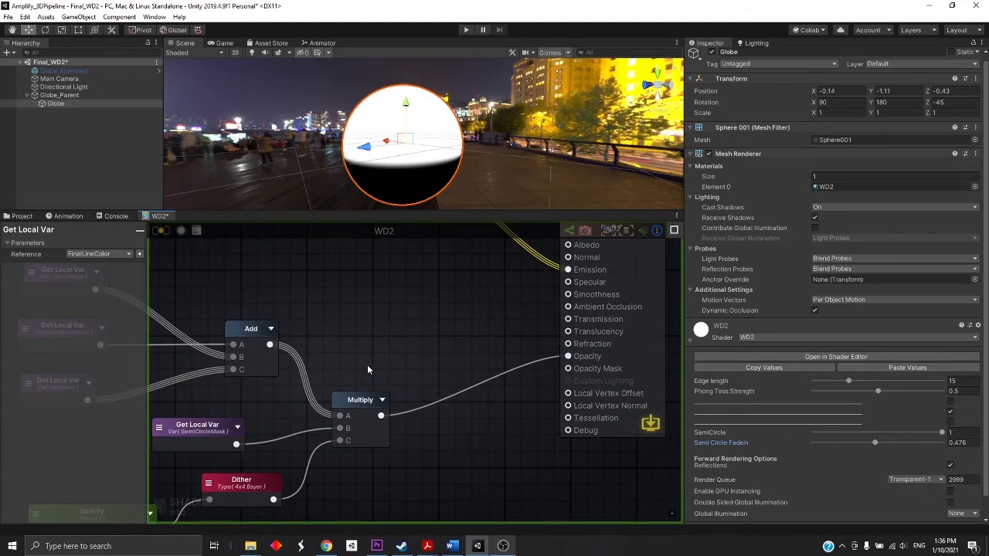
scroll(367, 364, "down", 3)
middle_click_drag(368, 364, 491, 361)
scroll(488, 363, "up", 1)
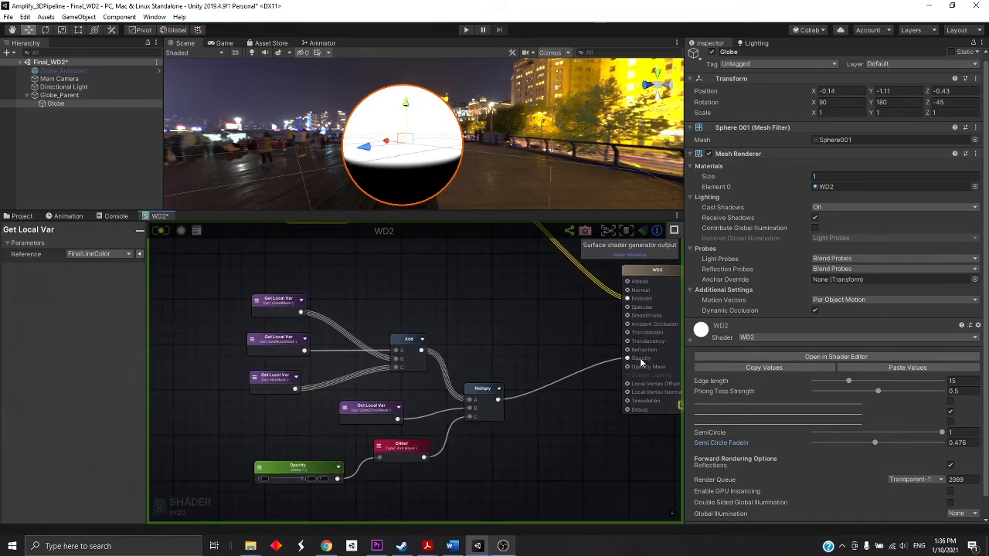
Move the opacity Multiply node closer to the output node, update the shader and check the effect on the globe.
left_click_drag(481, 393, 514, 384)
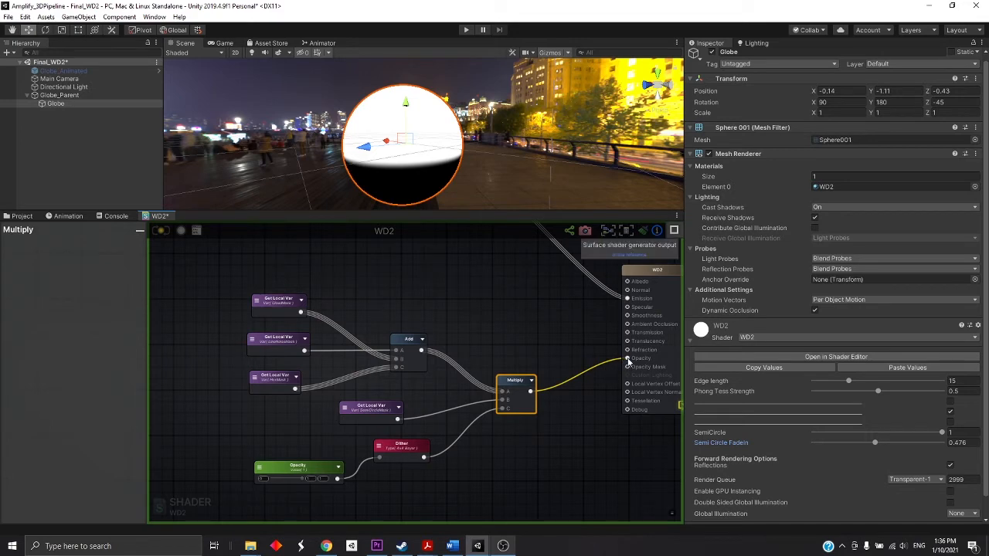
scroll(627, 360, "down", 5)
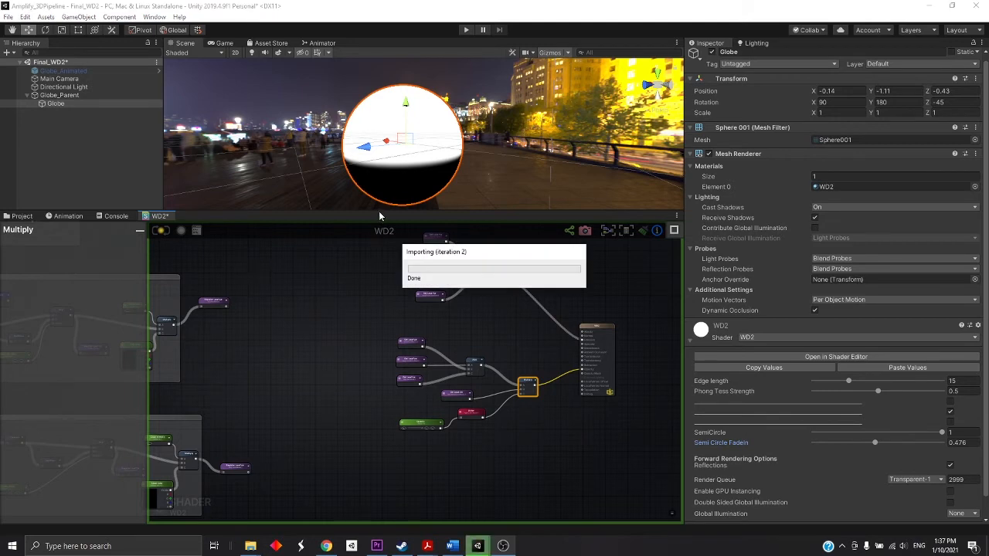
left_click_drag(379, 217, 371, 236)
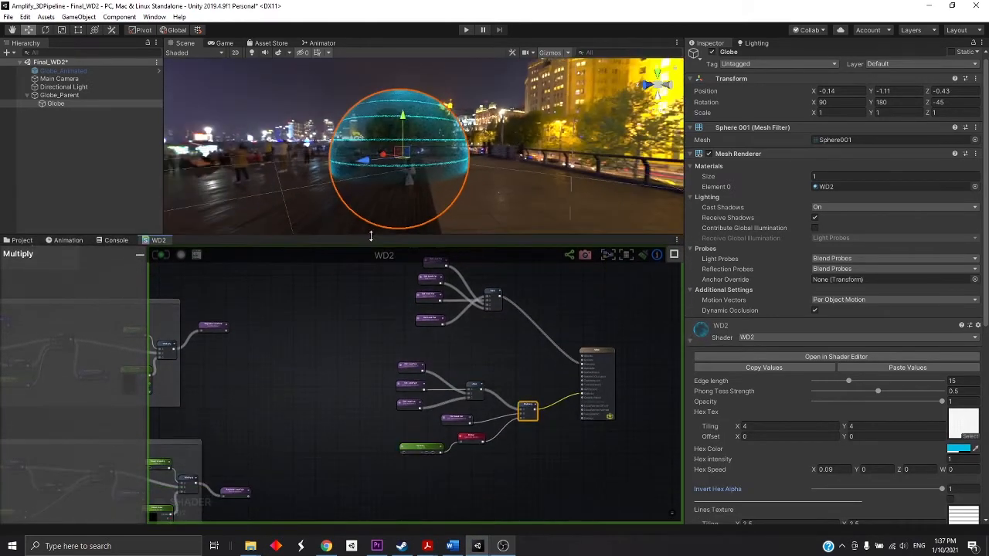
left_click_drag(560, 354, 582, 358)
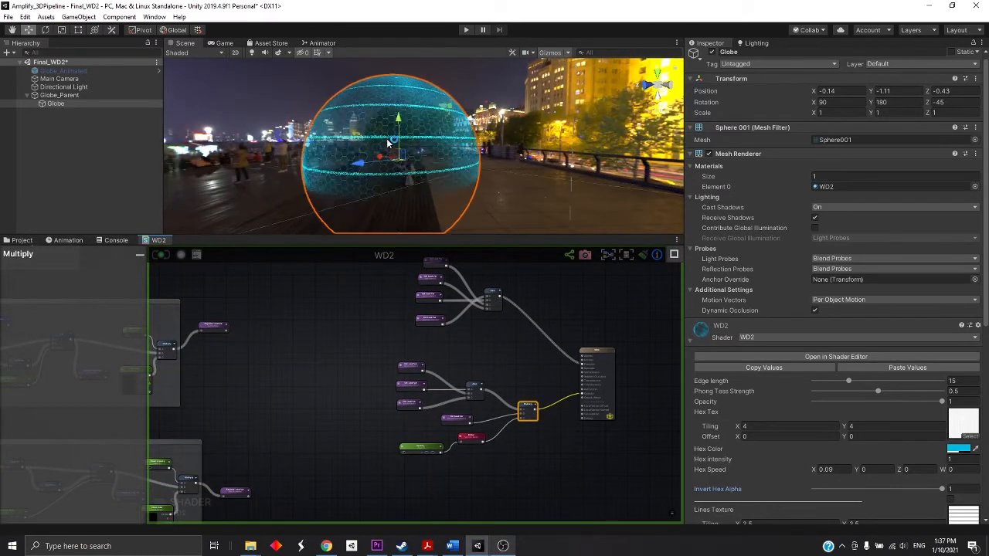
Disconnect the Multiply node from Opacity, update the shader and examine the globe from another angle.
scroll(591, 400, "up", 5)
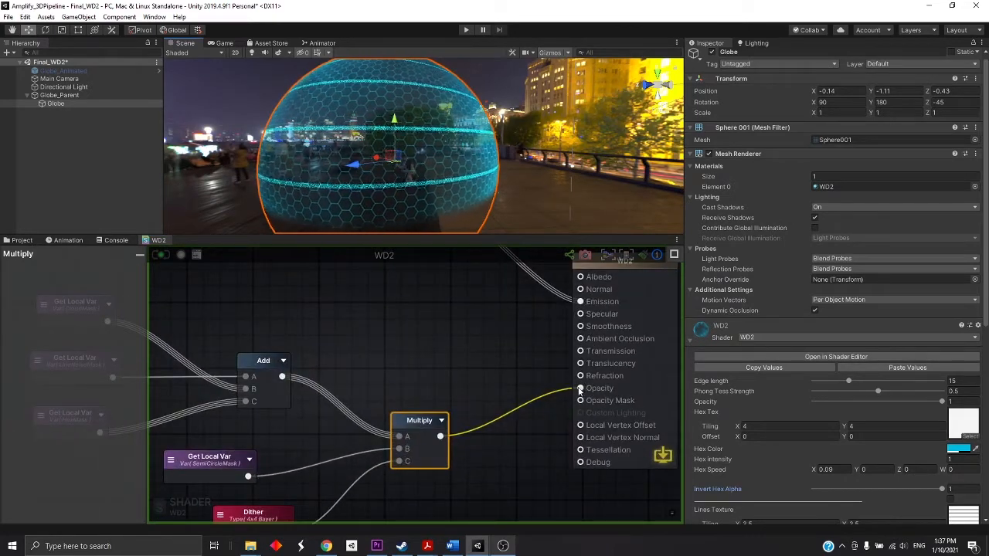
left_click_drag(581, 388, 535, 401)
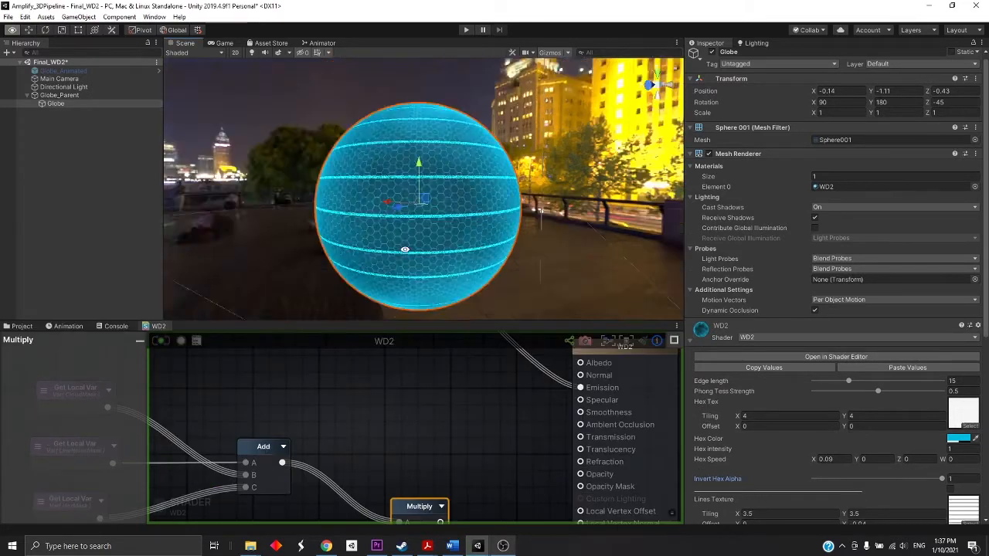
left_click_drag(404, 248, 347, 243, "alt")
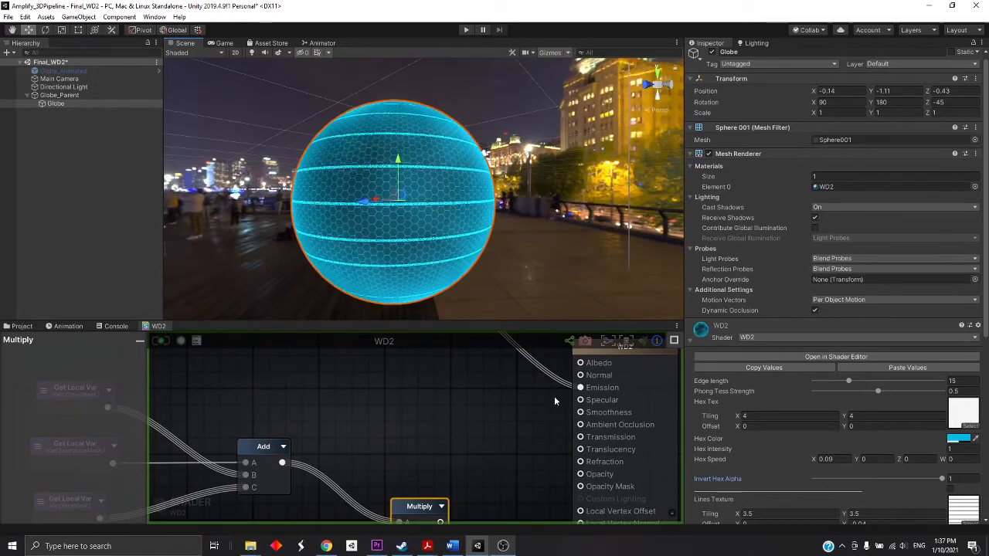
Reconnect the Multiply output to Opacity, update the shader and bring the mask nodes feeding the opacity into focus.
scroll(514, 425, "down", 5)
middle_click_drag(512, 424, 532, 481)
scroll(532, 480, "up", 4)
left_click_drag(359, 182, 402, 185, "alt")
left_click_drag(485, 321, 491, 201)
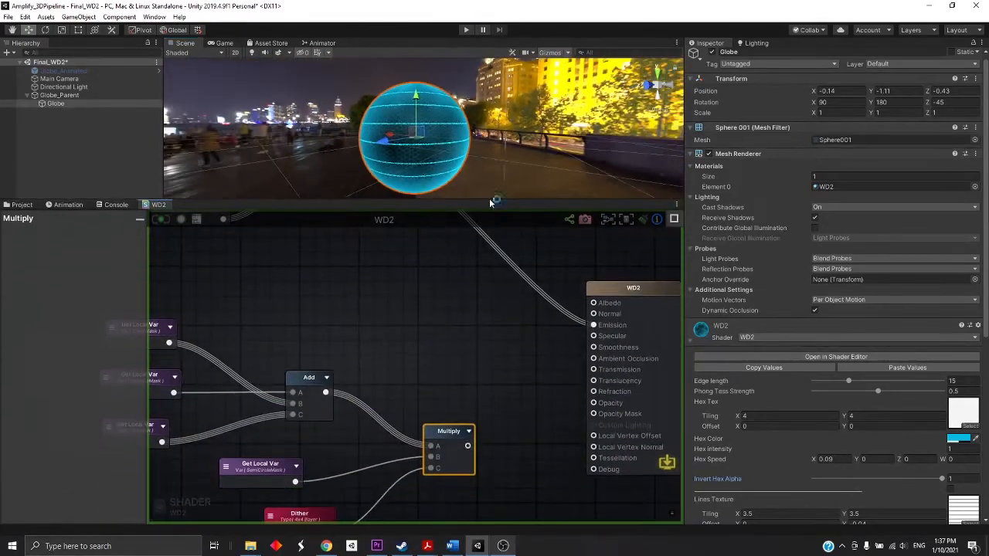
left_click_drag(596, 404, 595, 403)
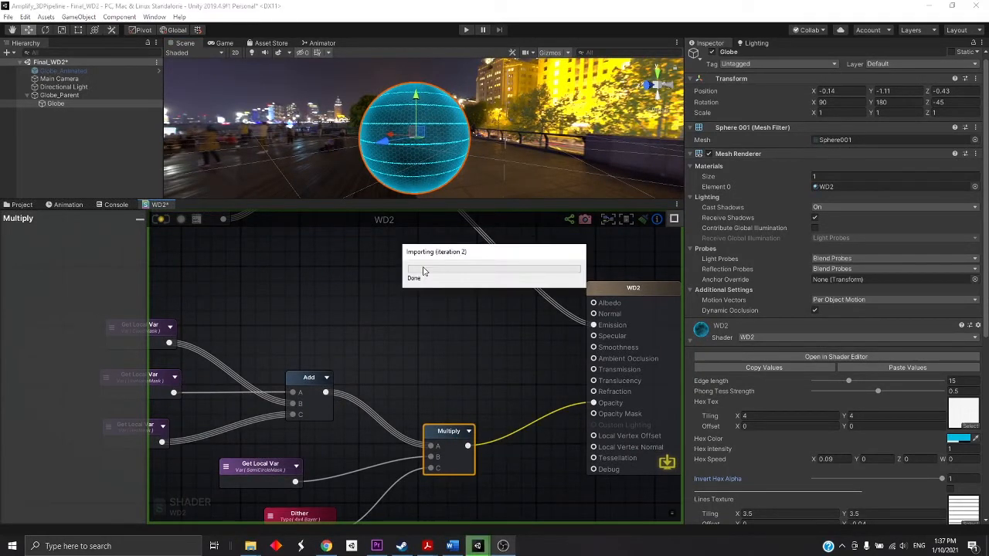
middle_click_drag(337, 303, 490, 253)
scroll(463, 338, "up", 1)
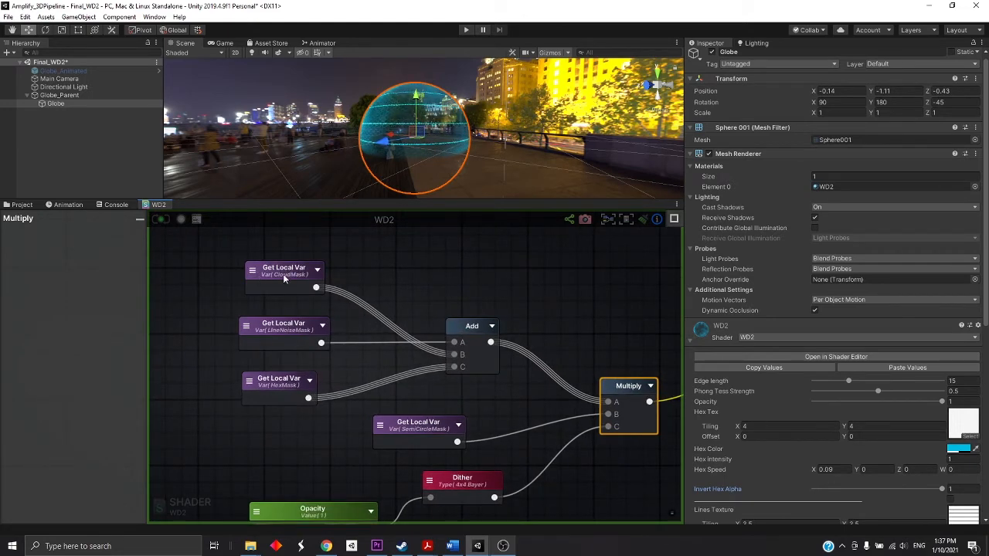
Rearrange the CloudMask, LineNoiseMask and HexMask variable nodes and the Add node they feed into a tidier layout.
left_click_drag(282, 274, 278, 258)
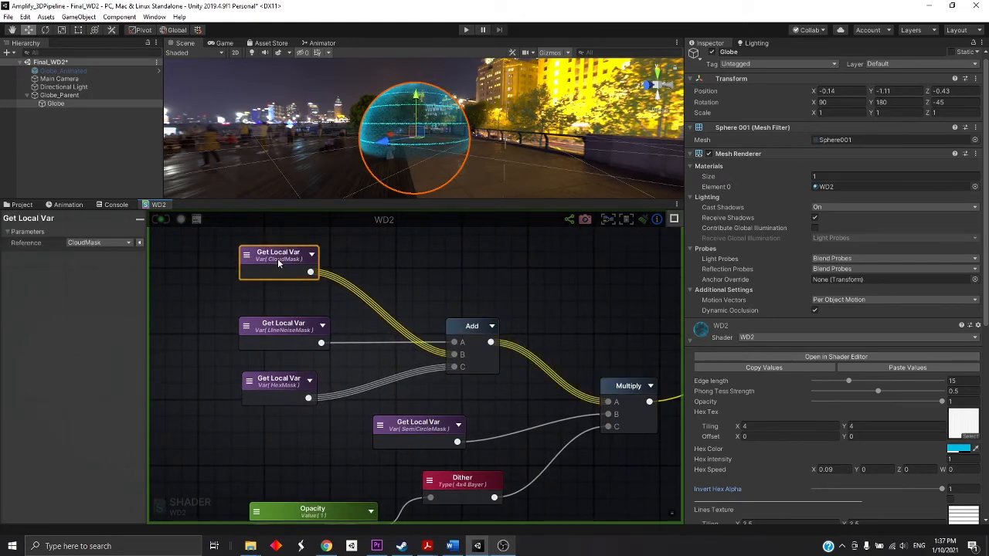
left_click(301, 325)
left_click_drag(295, 322, 296, 312)
left_click_drag(287, 389, 296, 367)
left_click_drag(471, 330, 469, 320)
middle_click_drag(478, 401, 479, 320)
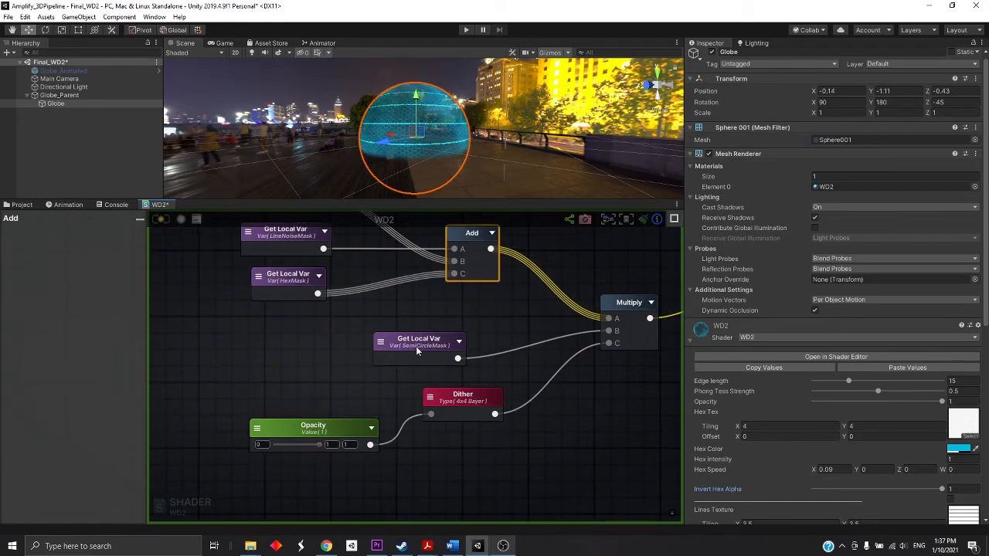
Move the SemiCircleMask variable node closer to the Multiply node and the Opacity property node closer to Dither.
left_click_drag(416, 350, 436, 336)
scroll(319, 420, "down", 5)
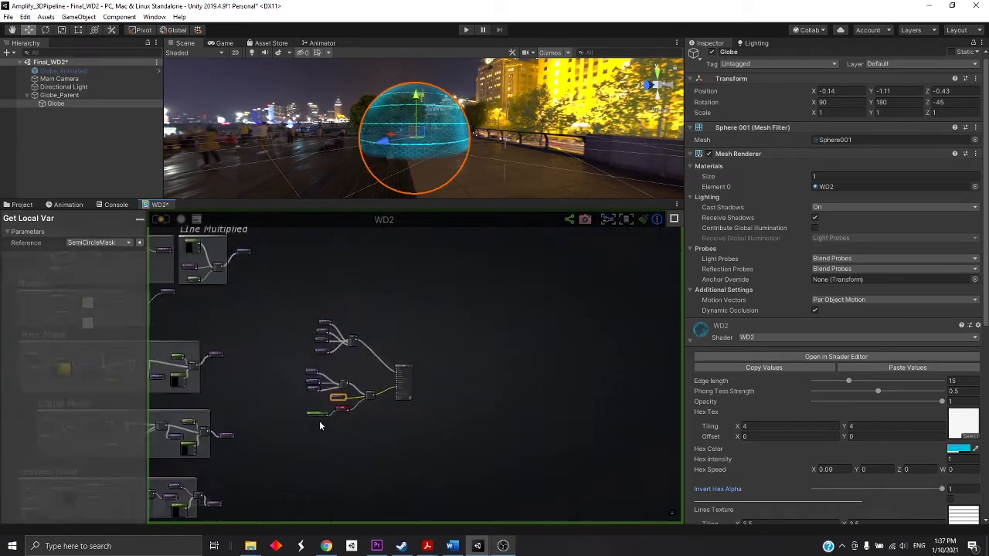
scroll(319, 420, "down", 1)
middle_click_drag(319, 420, 464, 376)
scroll(513, 306, "up", 6)
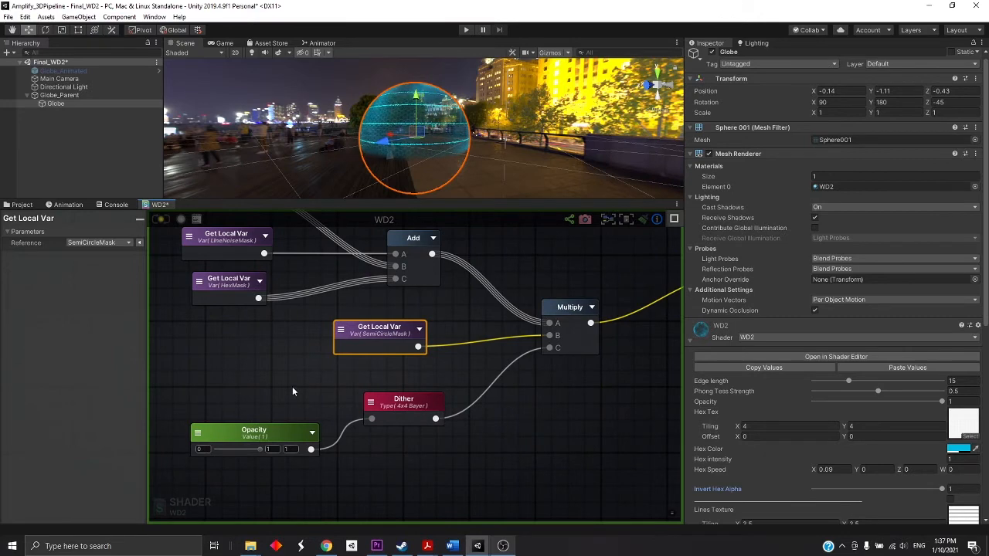
scroll(884, 408, "down", 5)
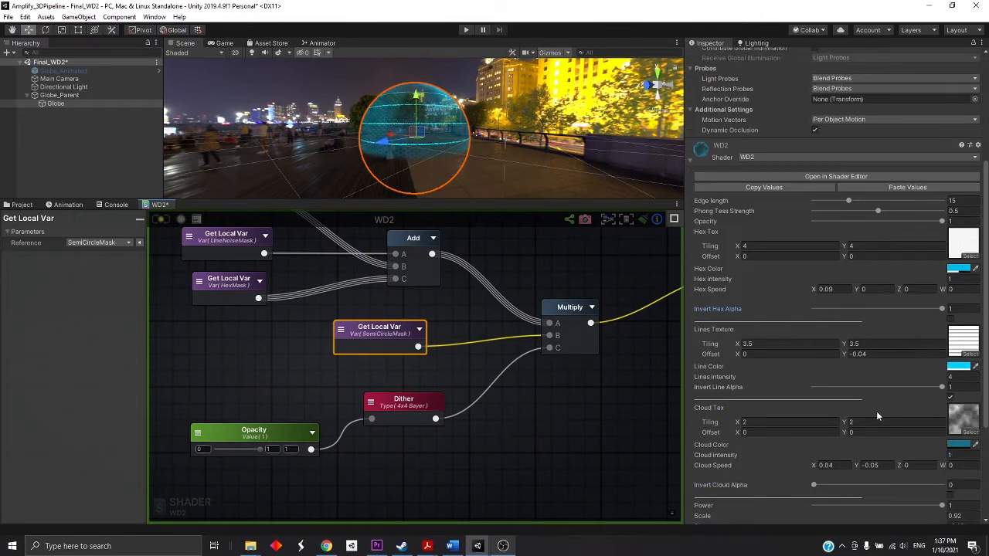
mouse_move(279, 437)
left_mouse_down()
mouse_move(294, 406)
mouse_move(299, 436)
mouse_move(289, 433)
left_mouse_up()
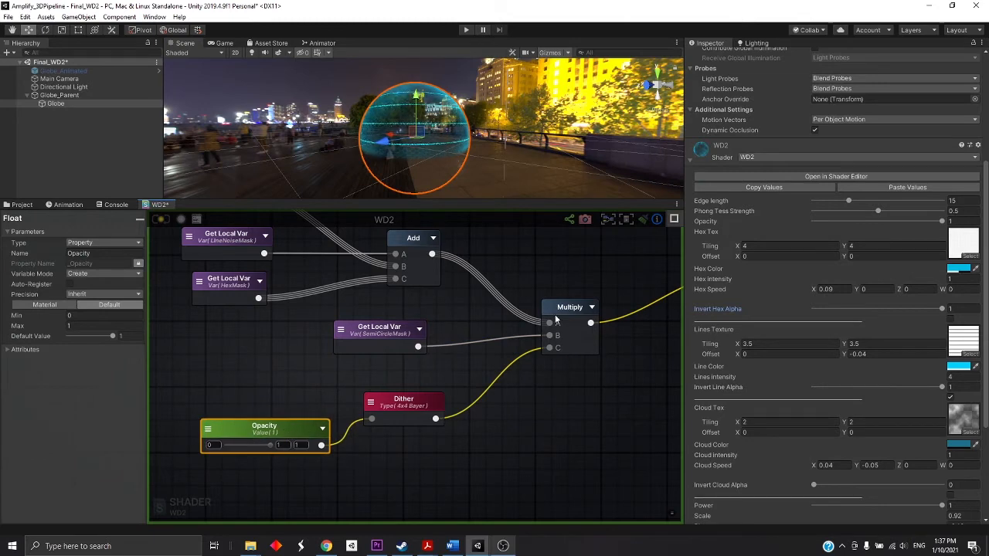
Enlarge the Scene view and test the WD2 material's Opacity by lowering it and returning it to 1.
middle_click_drag(370, 280, 373, 319)
middle_click_drag(651, 318, 460, 389)
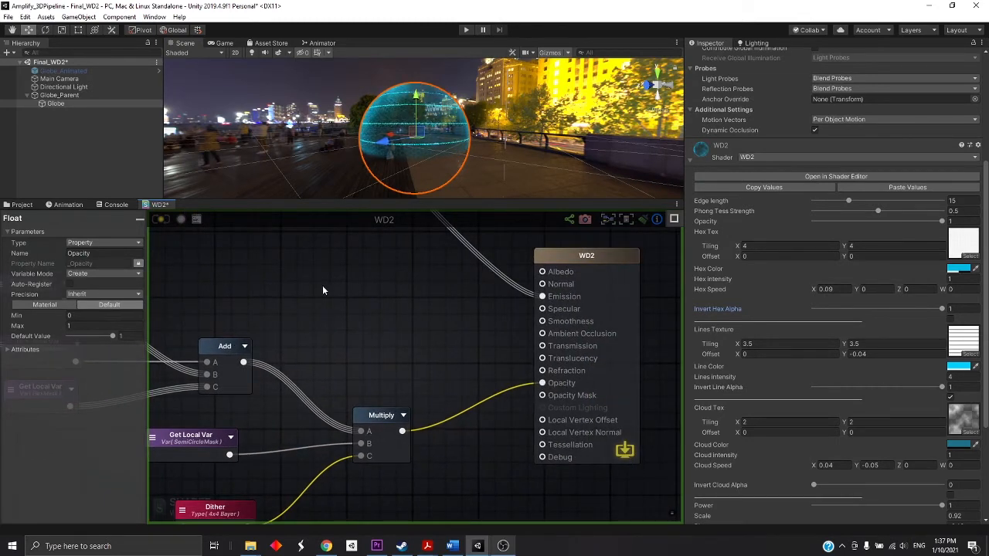
scroll(391, 282, "down", 3)
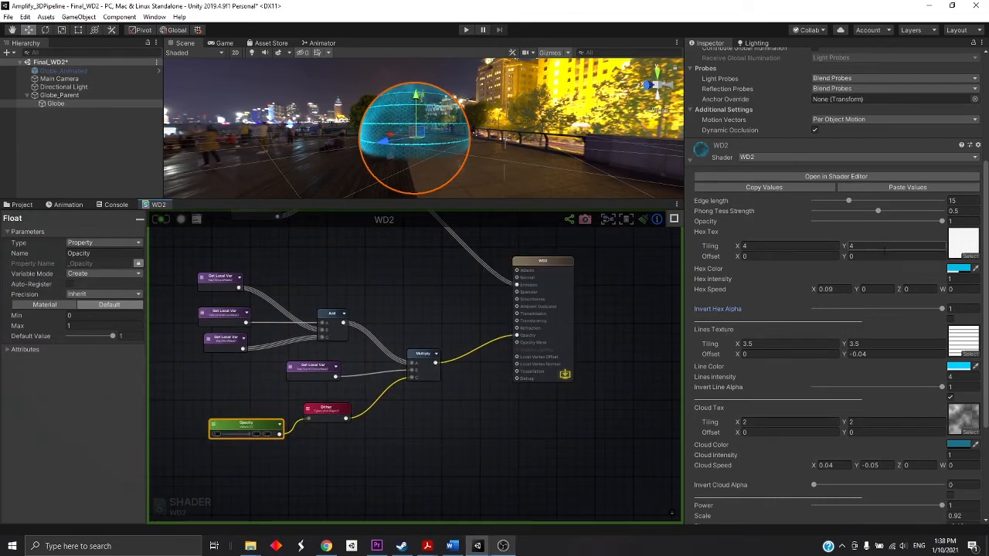
left_click_drag(584, 197, 584, 375)
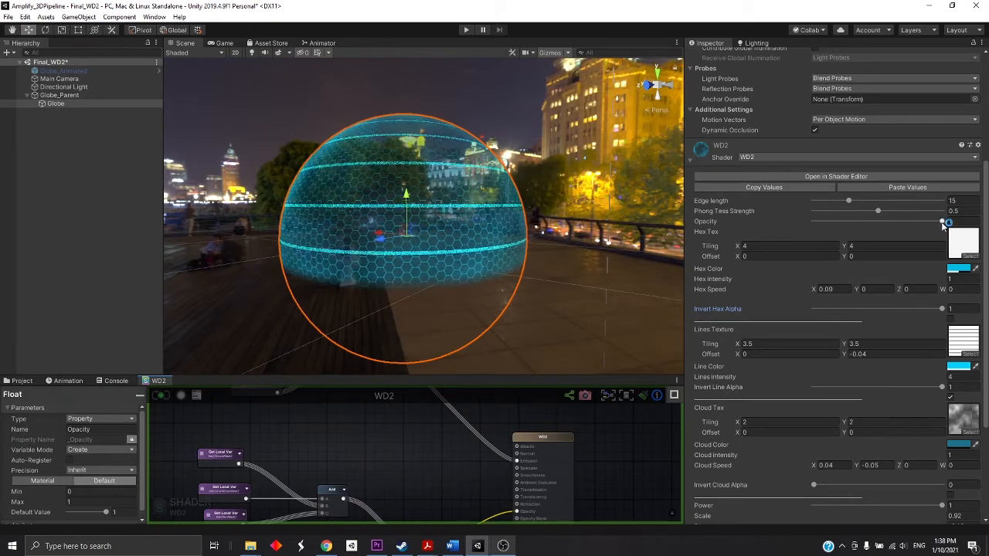
left_click_drag(941, 222, 825, 226)
left_click_drag(762, 227, 943, 224)
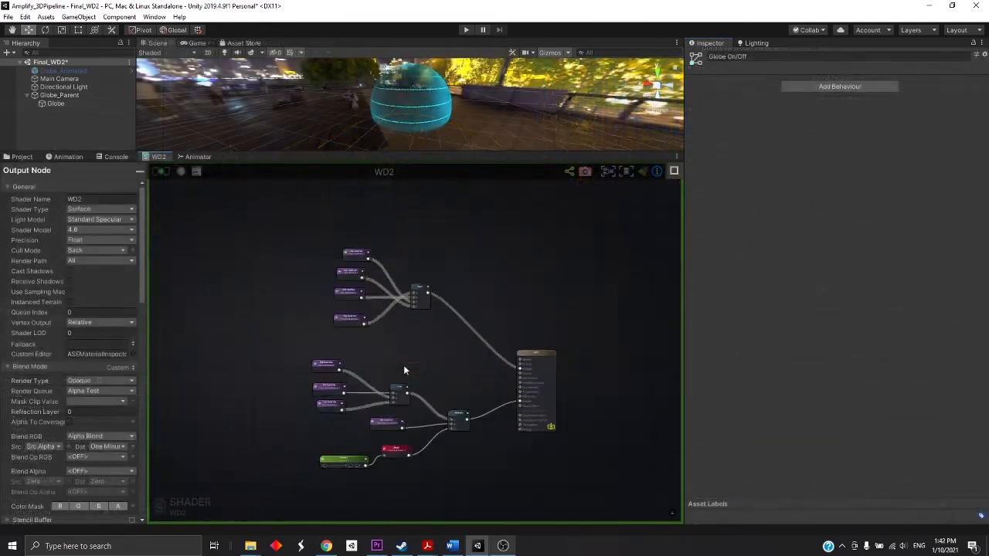
Play the scene and lower the Main Camera's Y position to 0.29 to frame the whole globe.
scroll(403, 366, "down", 5)
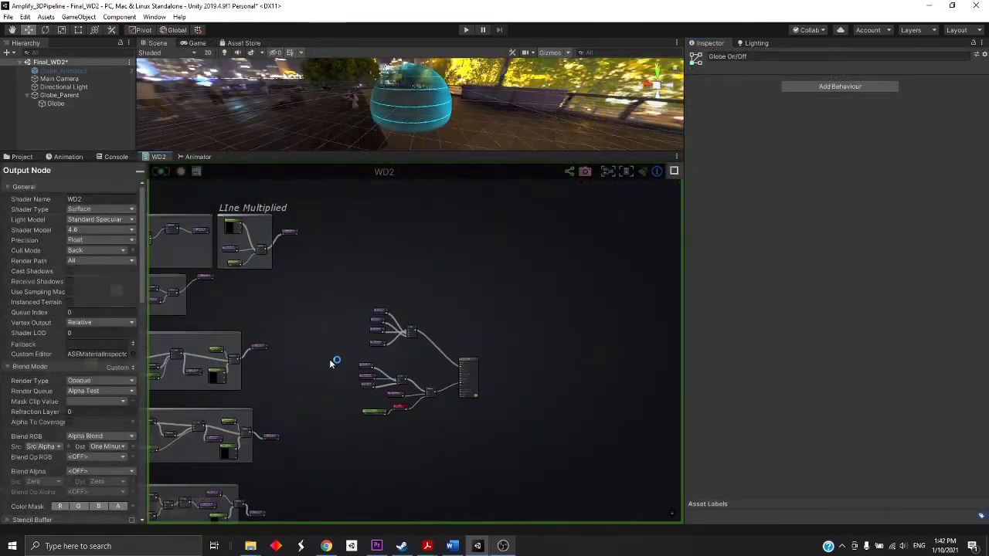
middle_click_drag(329, 359, 490, 346)
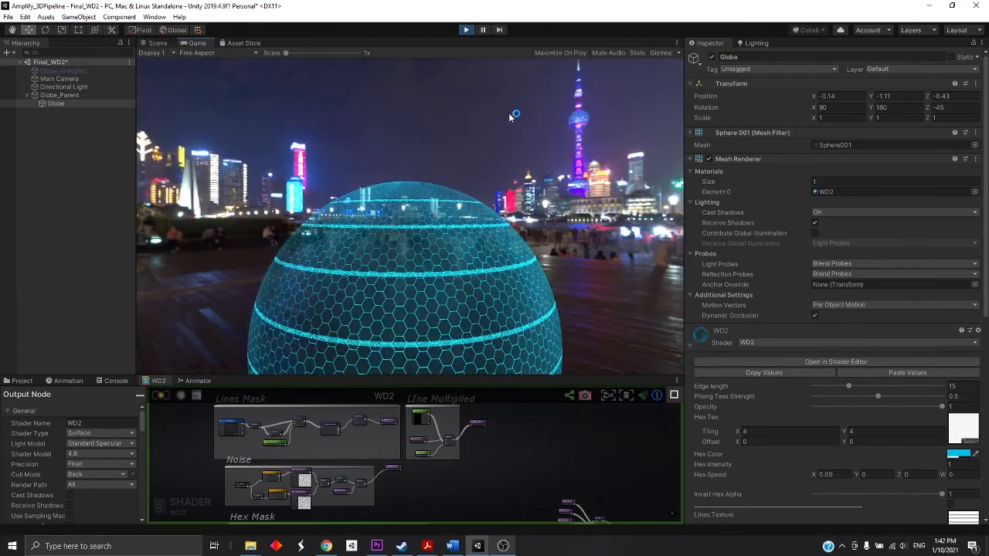
left_click(58, 79)
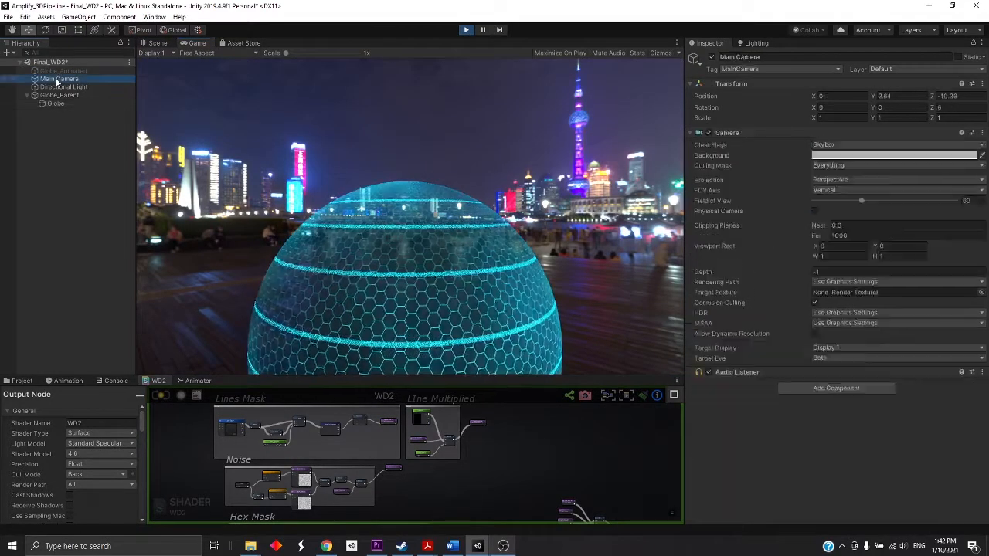
left_click_drag(873, 101, 839, 108)
left_click(630, 207)
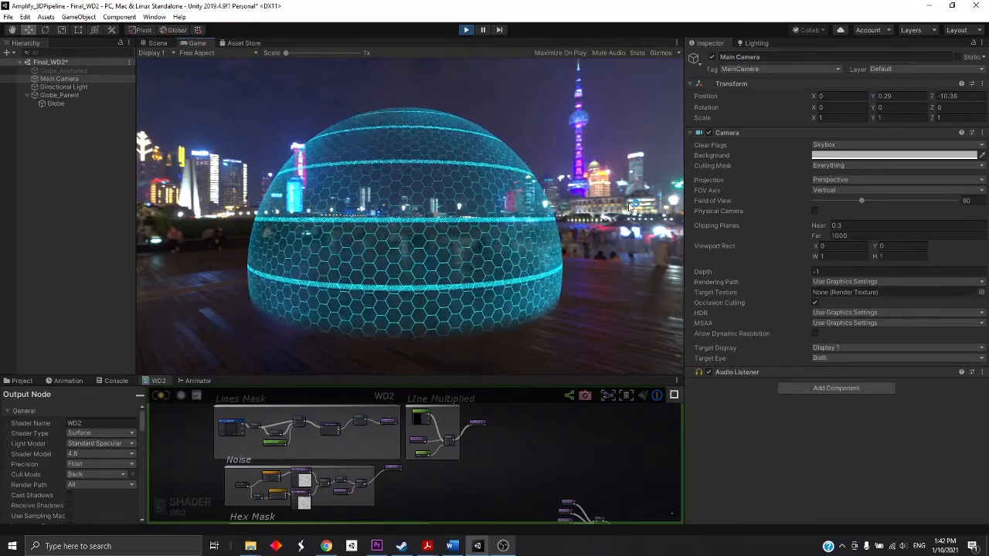
Examine the Globe's WD2 material properties while the scene plays, and stop playback.
left_click(68, 107)
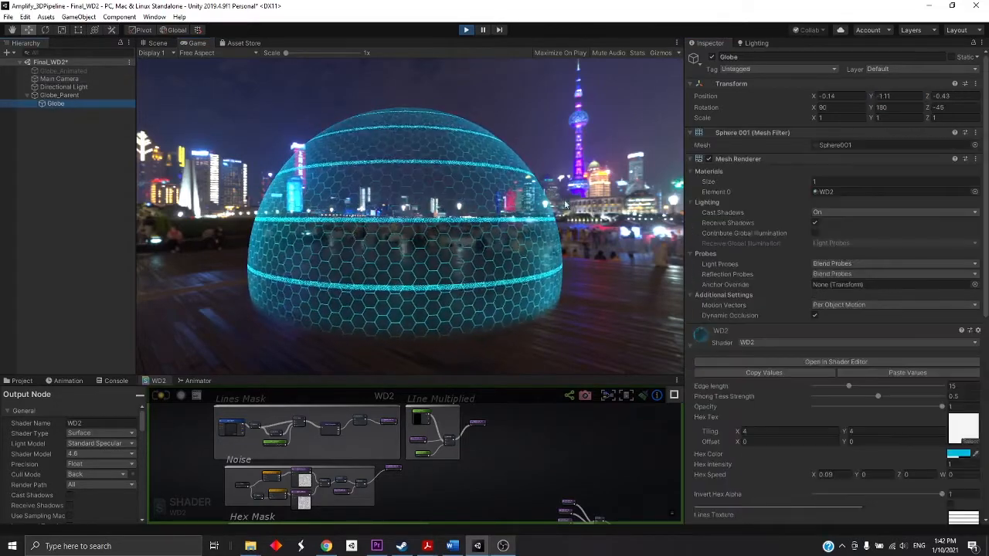
scroll(843, 405, "down", 5)
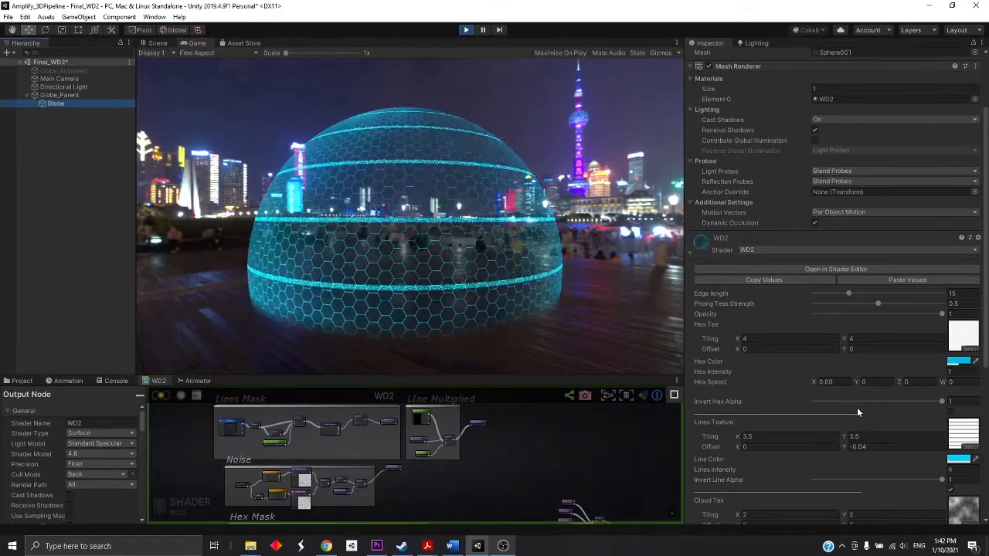
scroll(944, 450, "down", 5)
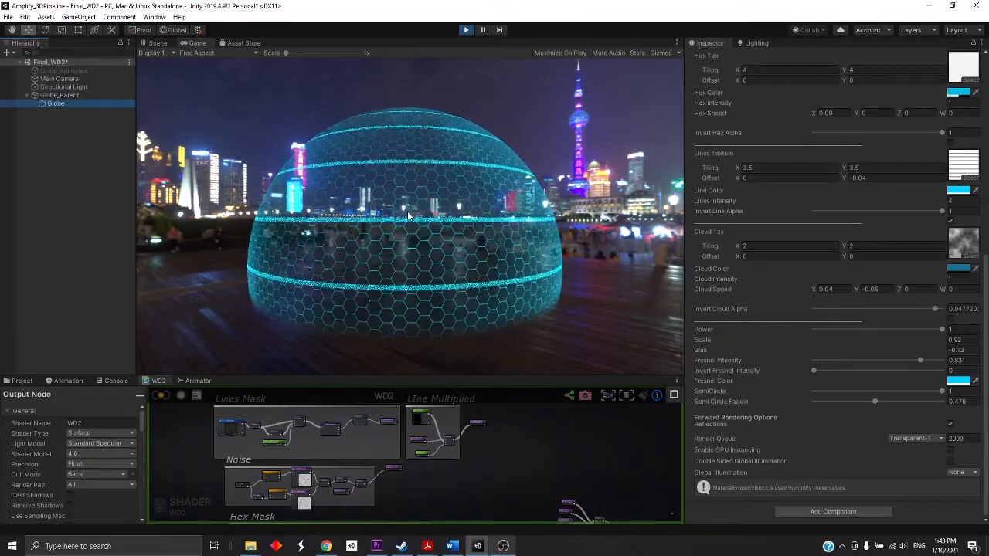
left_click(466, 30)
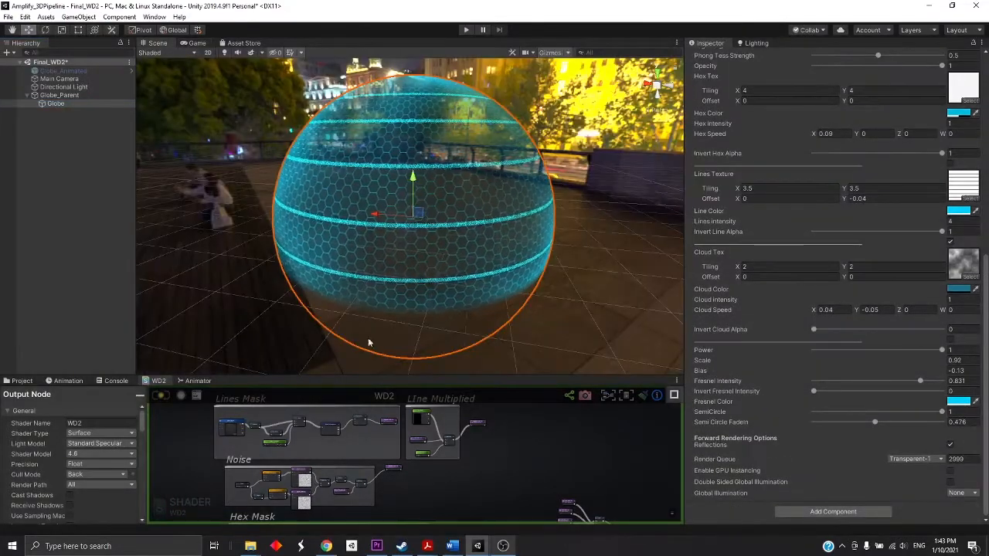
Save the Globe_Parent object as a prefab in the project's Models folder.
left_click(22, 381)
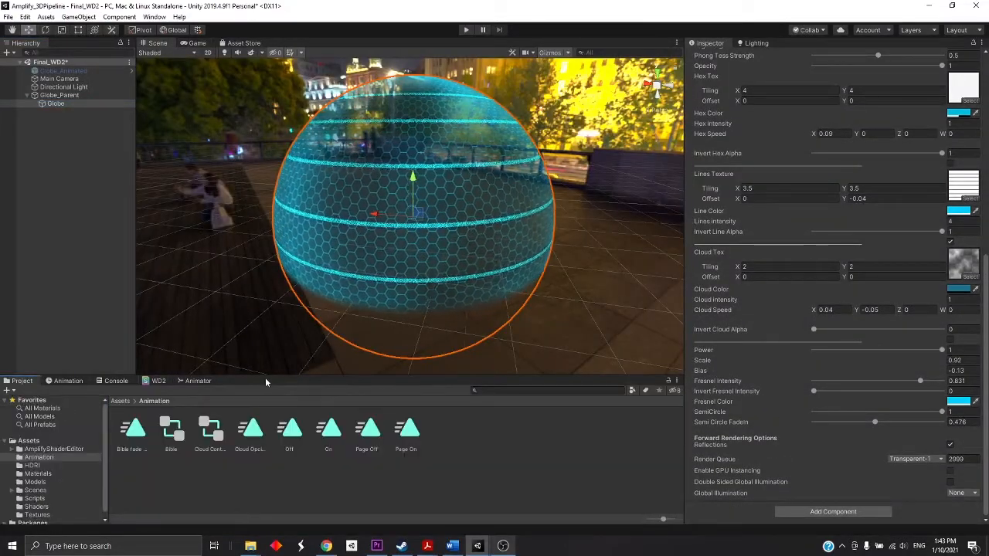
left_click(37, 483)
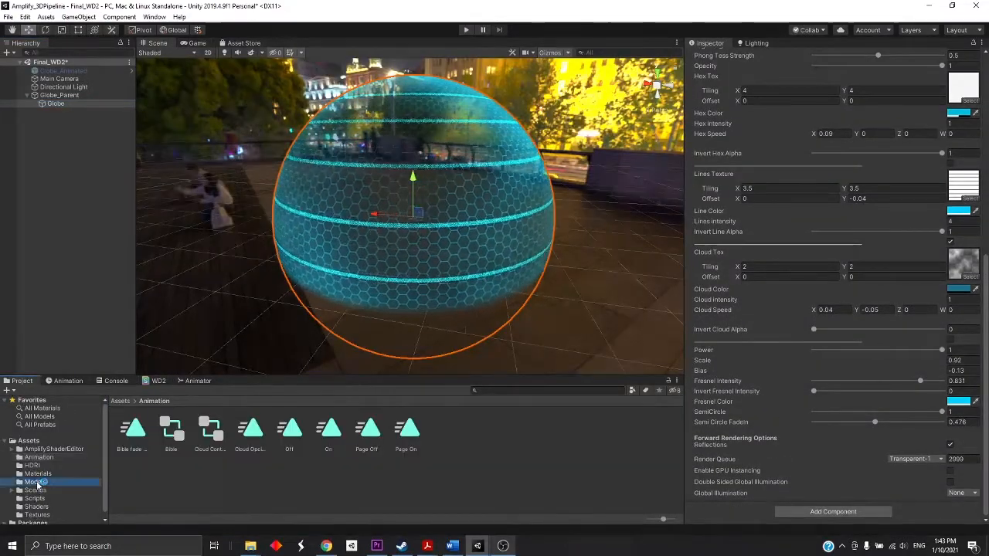
left_click(39, 500)
left_click(38, 506)
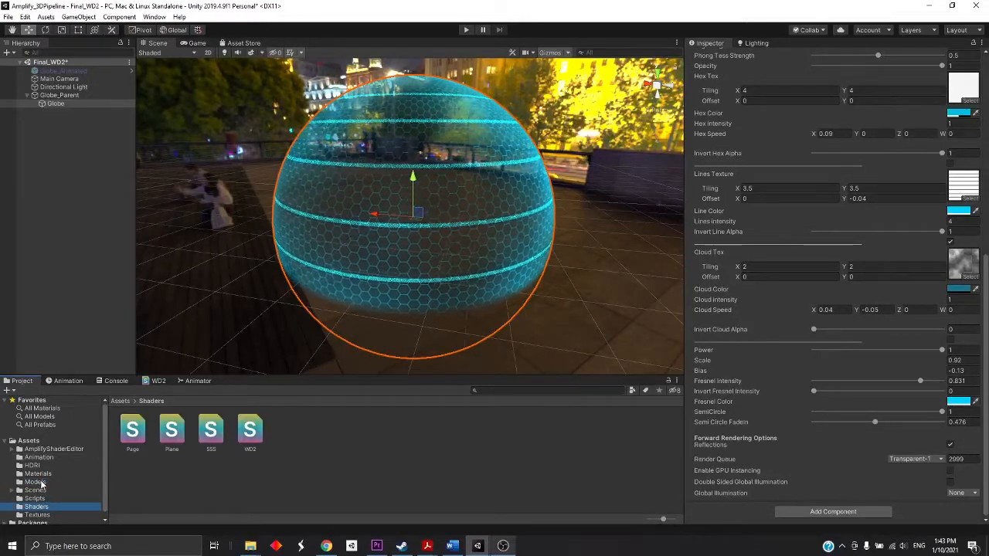
left_click(35, 482)
left_click(61, 95)
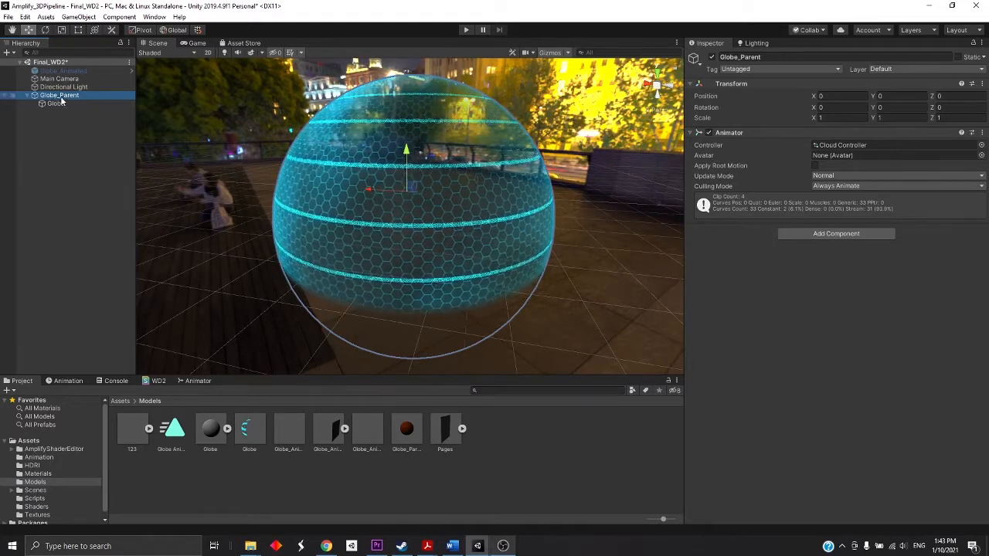
left_click_drag(530, 450, 530, 448)
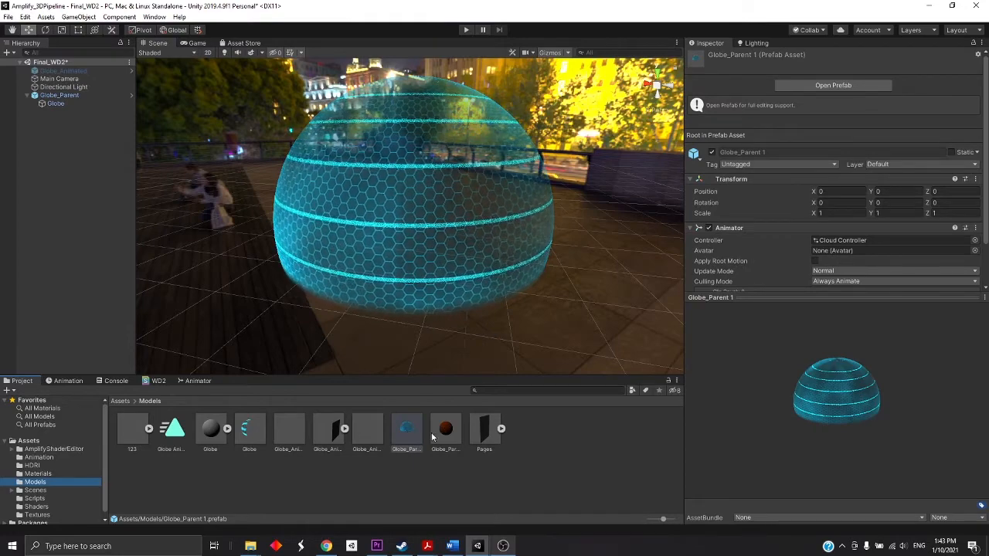
Place an instance of the new globe prefab in the scene, move it to X -7.03, and delete it.
left_click_drag(410, 437, 57, 207)
left_click_drag(370, 193, 548, 211)
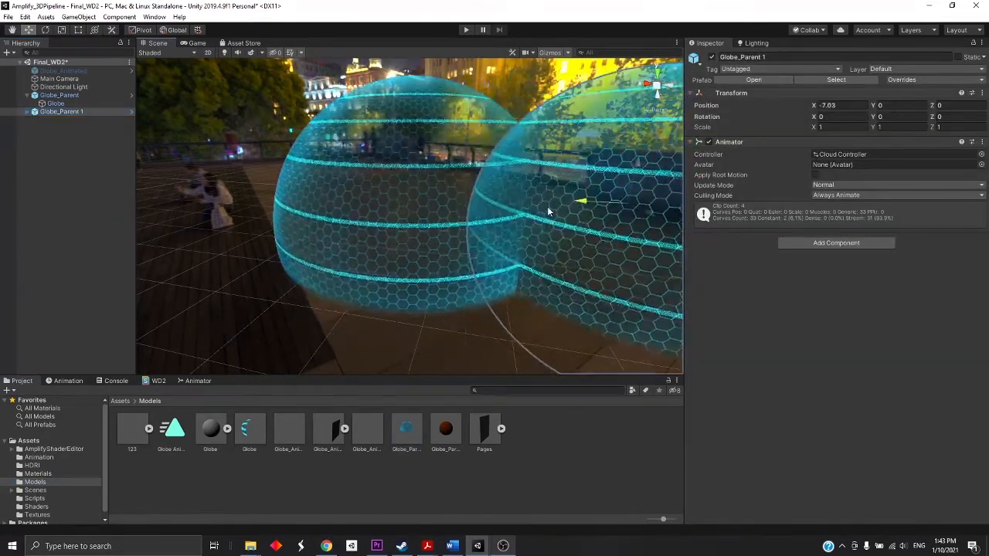
scroll(413, 222, "down", 5)
key("Delete")
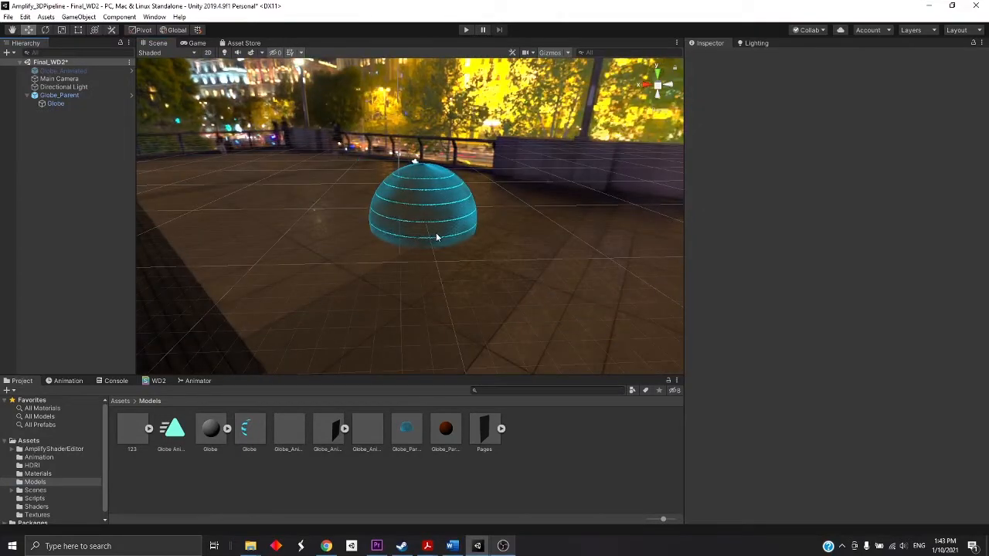
Examine the remaining globe up close and from different angles in the Scene view.
right_click_drag(436, 237, 694, 197, "alt")
middle_click_drag(503, 191, 468, 211)
right_click_drag(385, 237, 459, 234, "alt")
left_click_drag(348, 292, 409, 276, "alt")
right_click_drag(421, 274, 463, 234, "alt")
mouse_move(423, 210)
middle_mouse_down()
mouse_move(432, 201)
mouse_move(434, 211)
middle_mouse_up()
right_click_drag(438, 236, 548, 237, "alt")
middle_click_drag(498, 212, 492, 216)
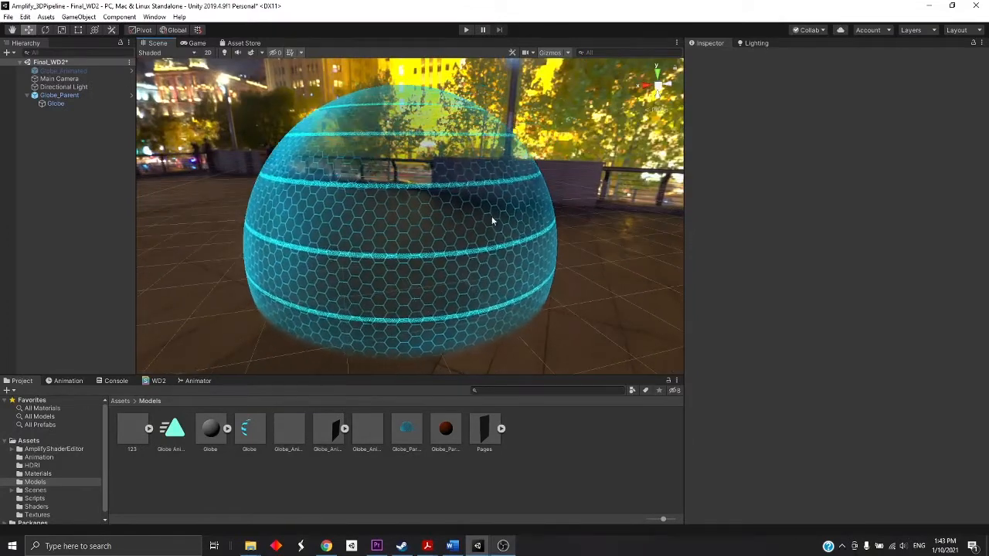
Play the scene and reposition the Main Camera to Y 0.62 and Z -10.14.
left_click(466, 30)
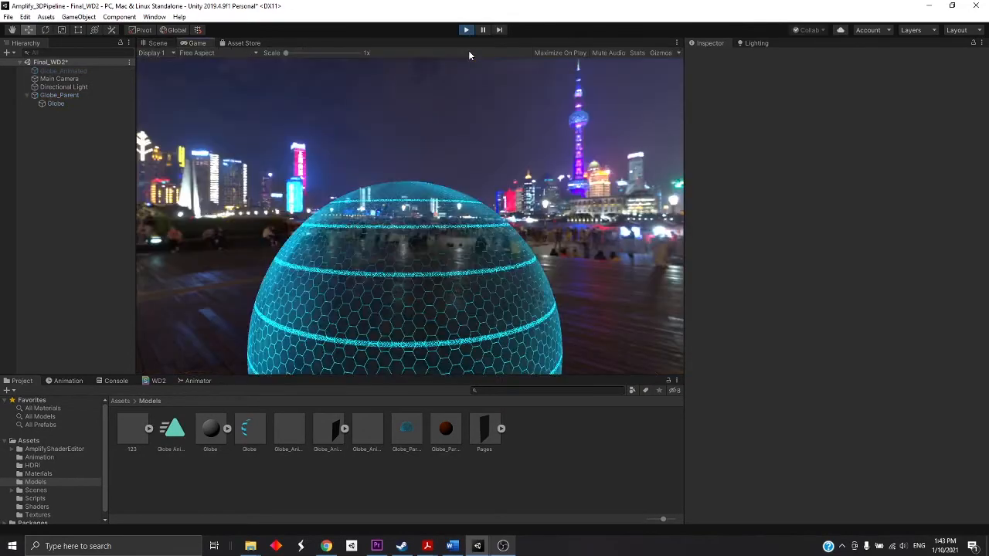
left_click(59, 79)
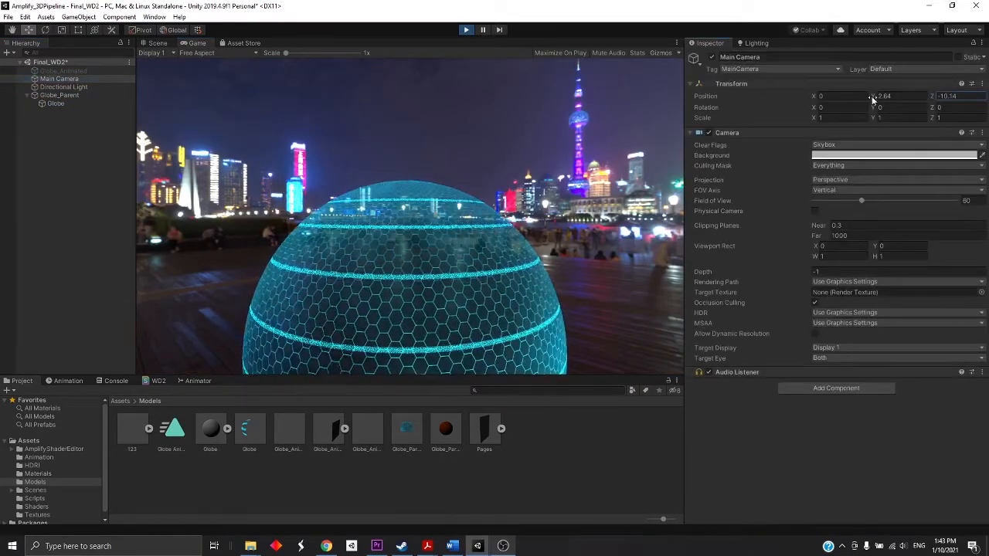
left_click_drag(874, 95, 860, 98)
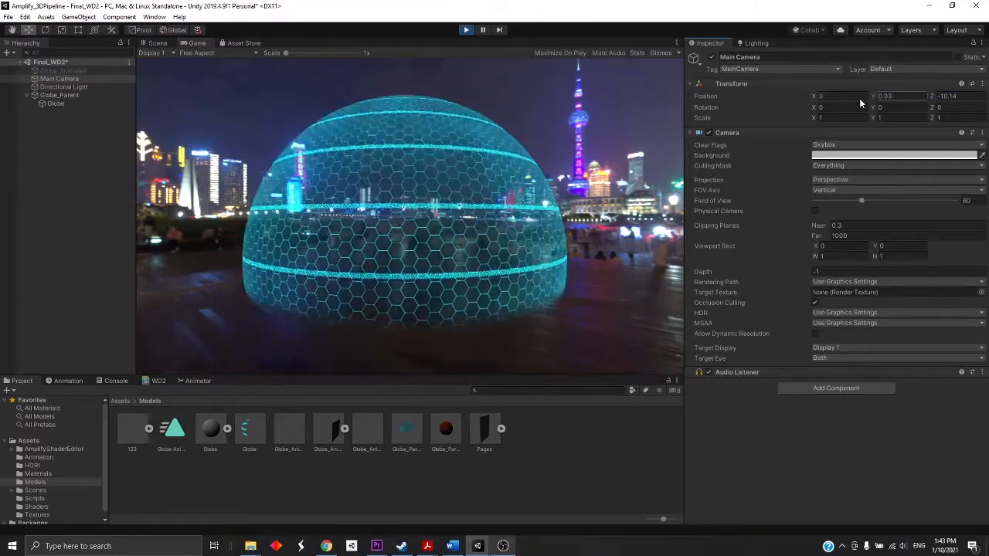
Toggle the Animator's Hologram parameter repeatedly to check the globe's On and Off animations, and stop playback.
left_click(198, 381)
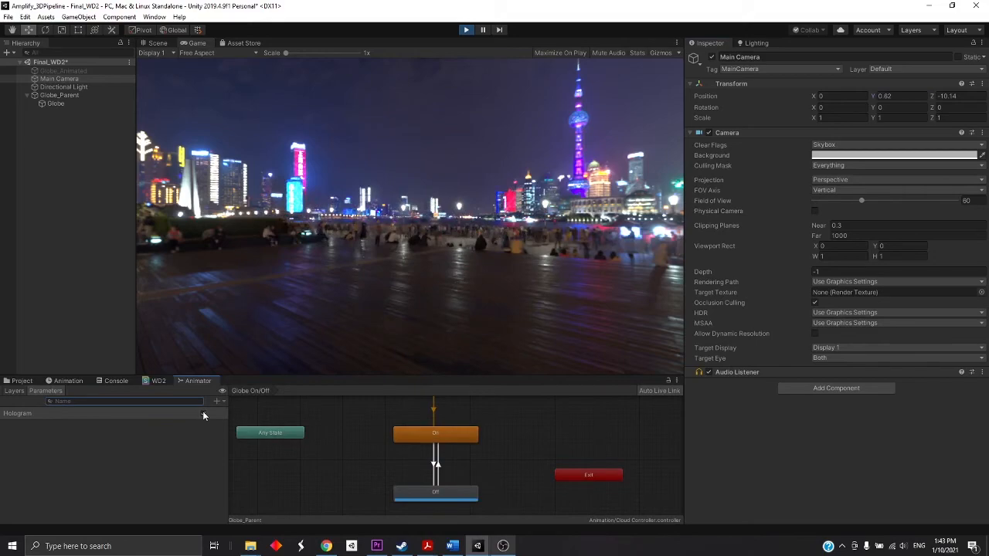
left_click(203, 416)
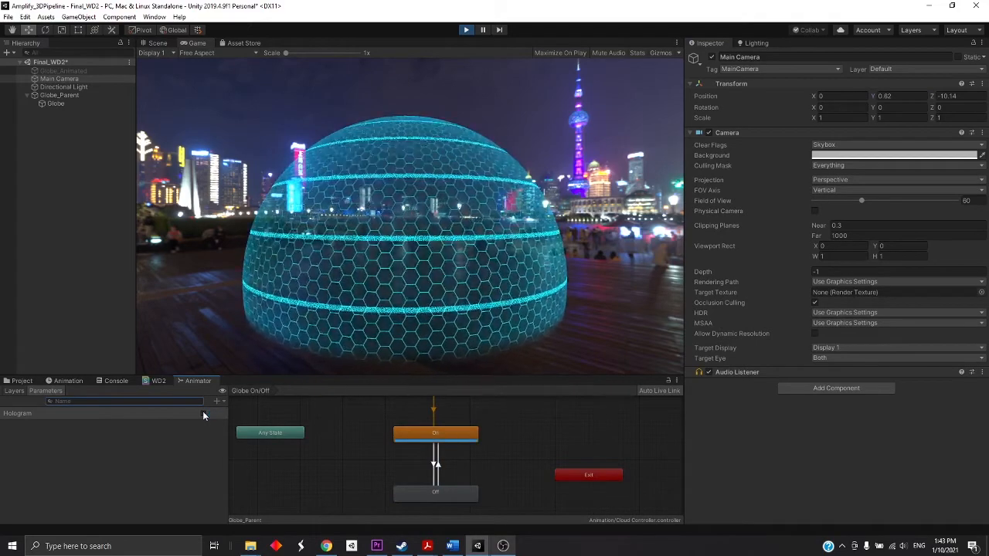
left_click(204, 416)
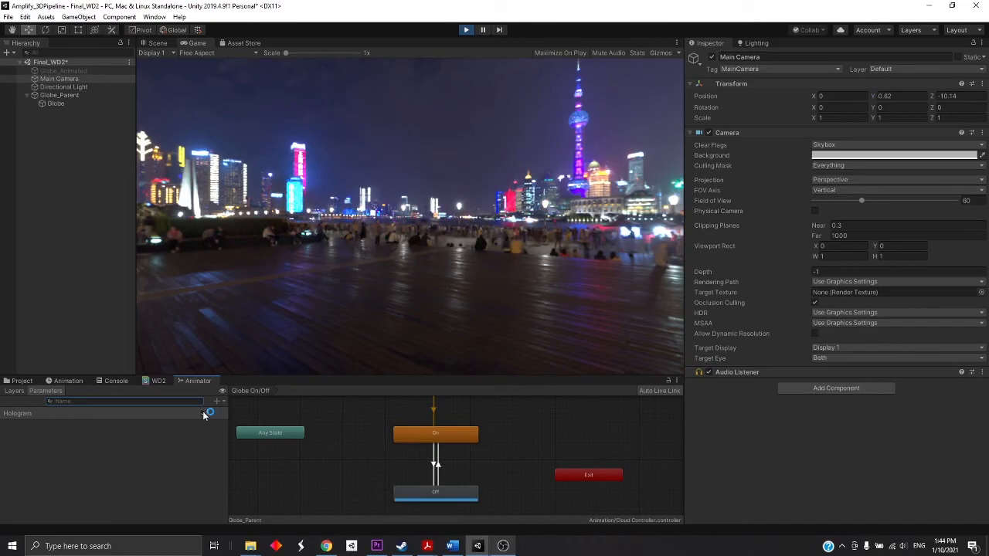
left_click(203, 416)
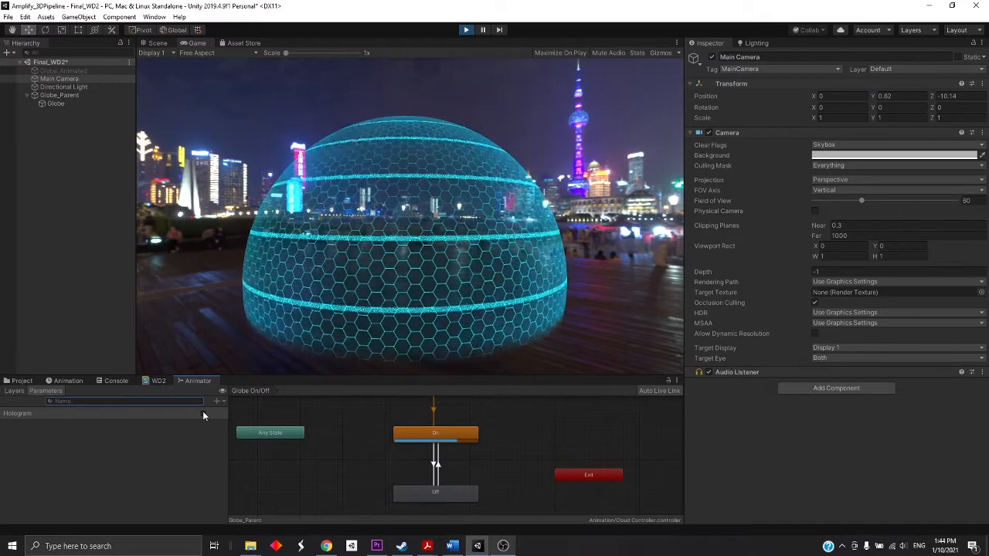
left_click(203, 416)
left_click(203, 416)
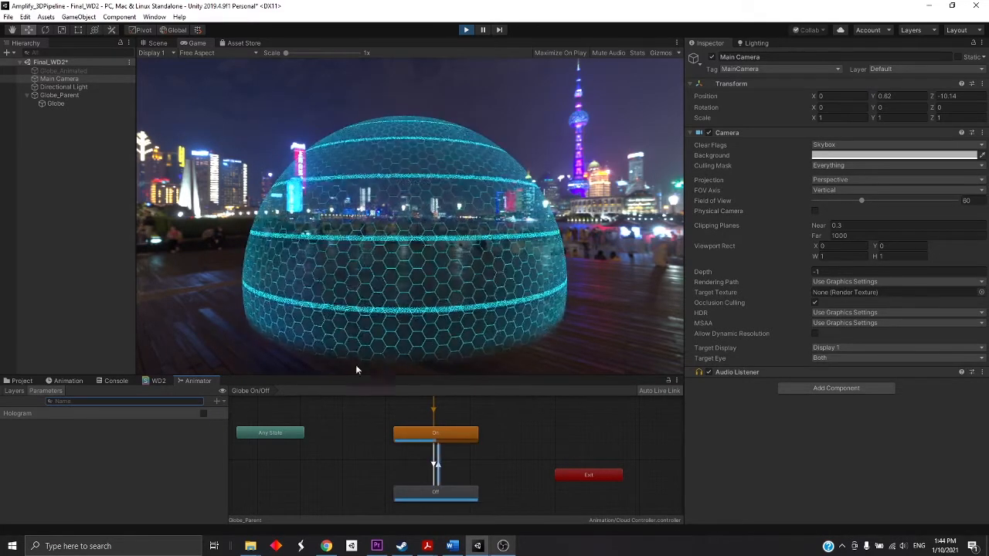
left_click(466, 30)
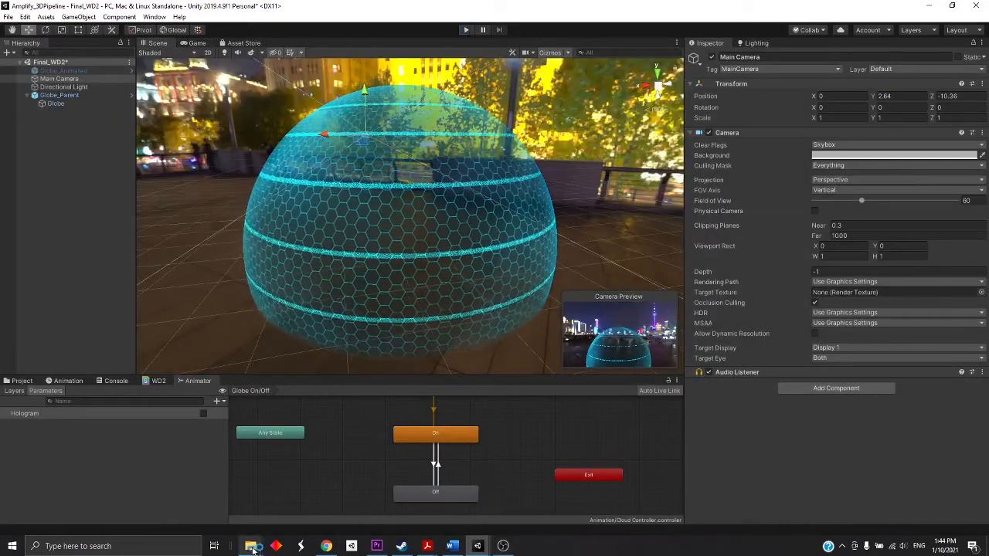
Switch to File Explorer and open Types of Mask.pdf from the Teaching Assignment folder in Adobe Acrobat Reader.
mouse_move(250, 546)
left_click(149, 501)
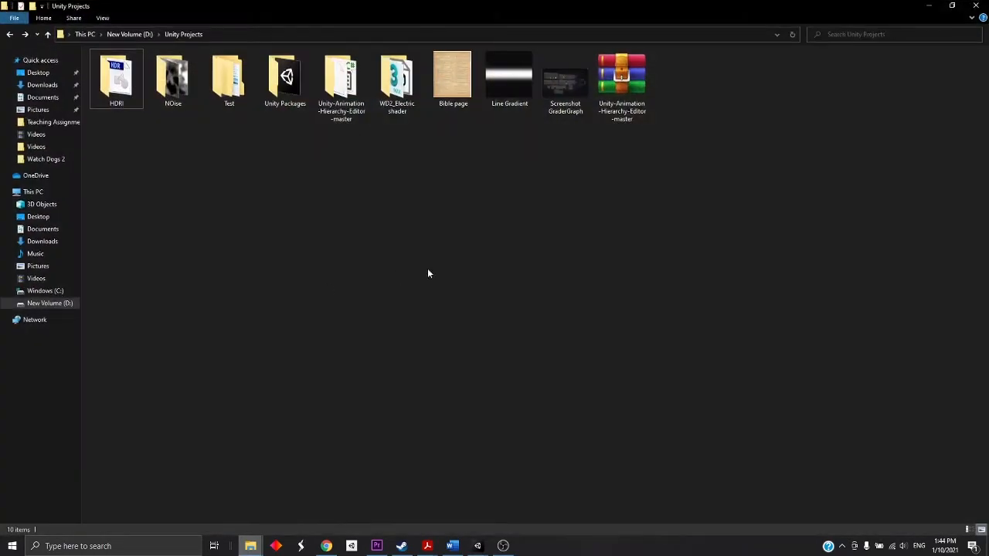
mouse_move(251, 546)
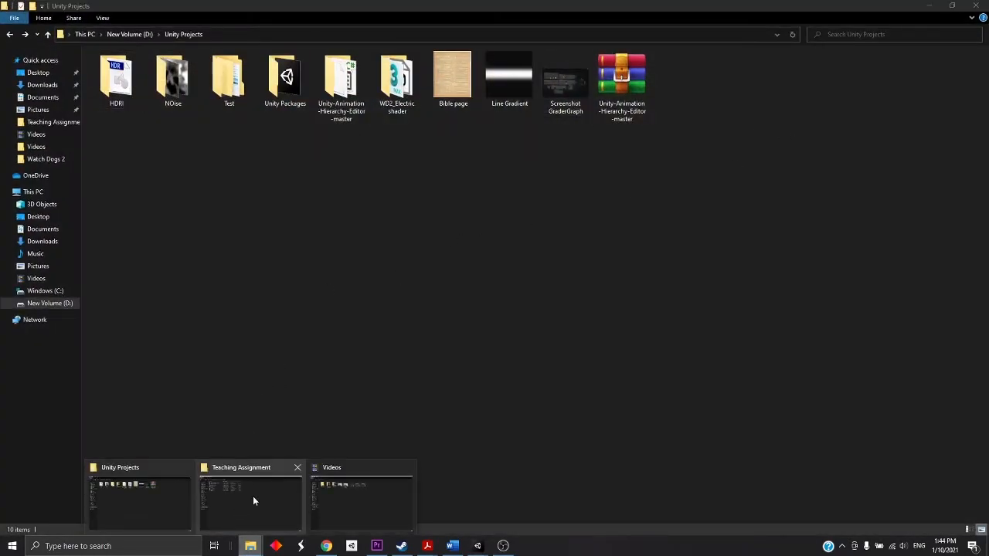
left_click(255, 498)
double_click(120, 132)
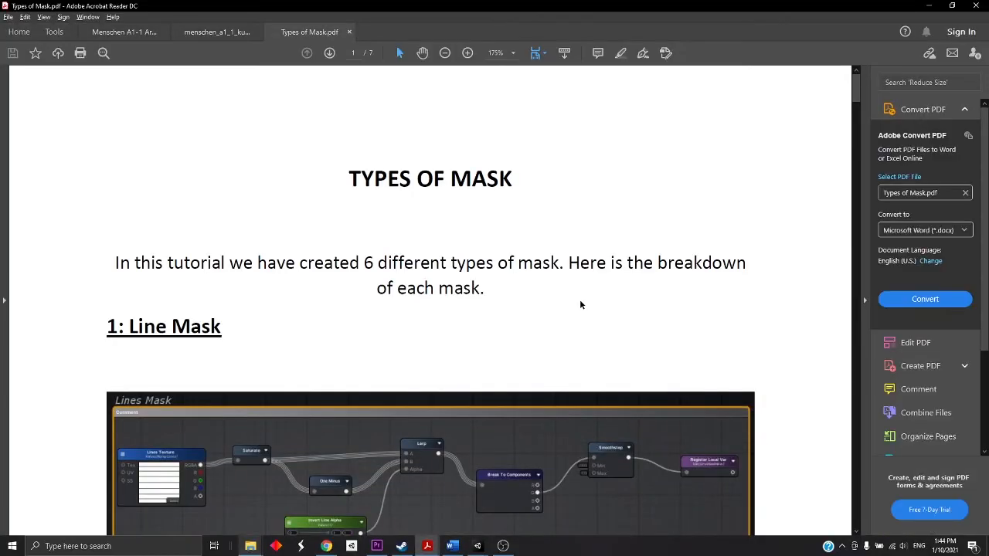
Examine the node graphs and sphere previews for each mask in the PDF, from the Line Mask through the Semi-Sphere Mask.
scroll(580, 299, "down", 3)
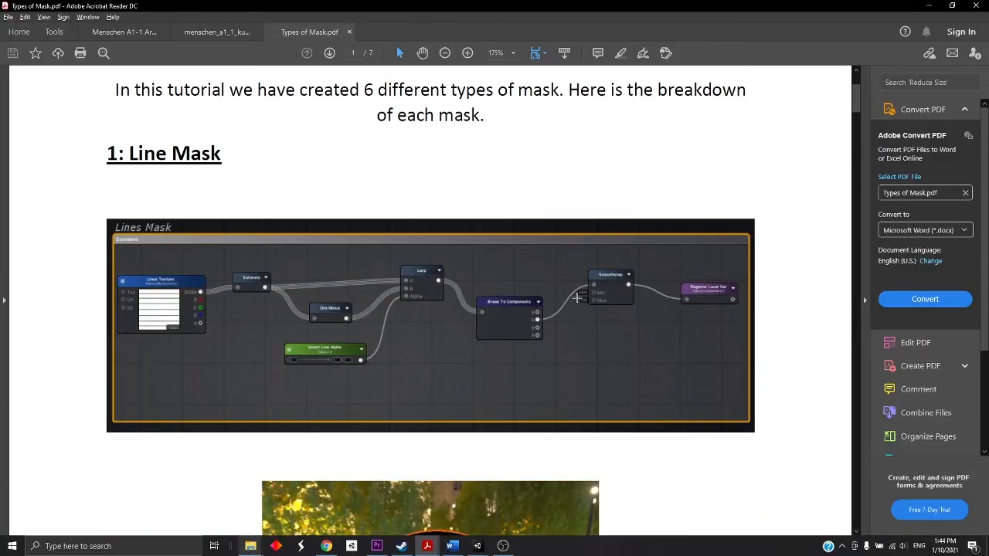
scroll(577, 299, "up", 1)
scroll(671, 296, "down", 11)
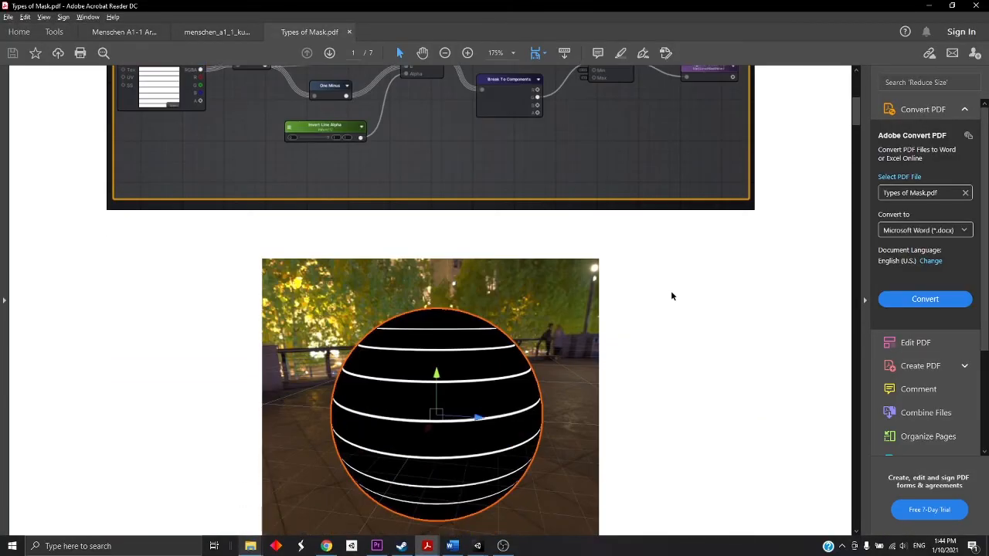
scroll(671, 296, "down", 10)
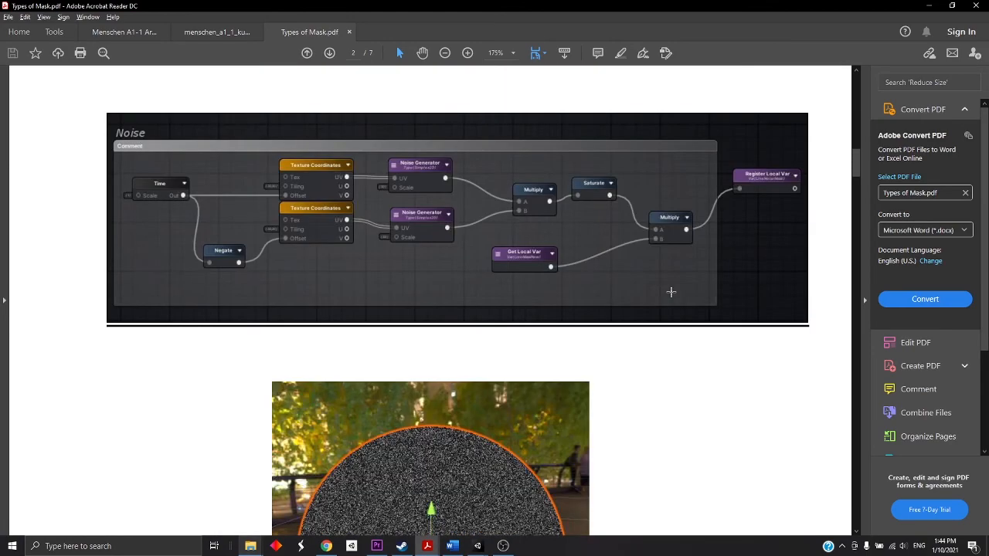
scroll(670, 296, "down", 15)
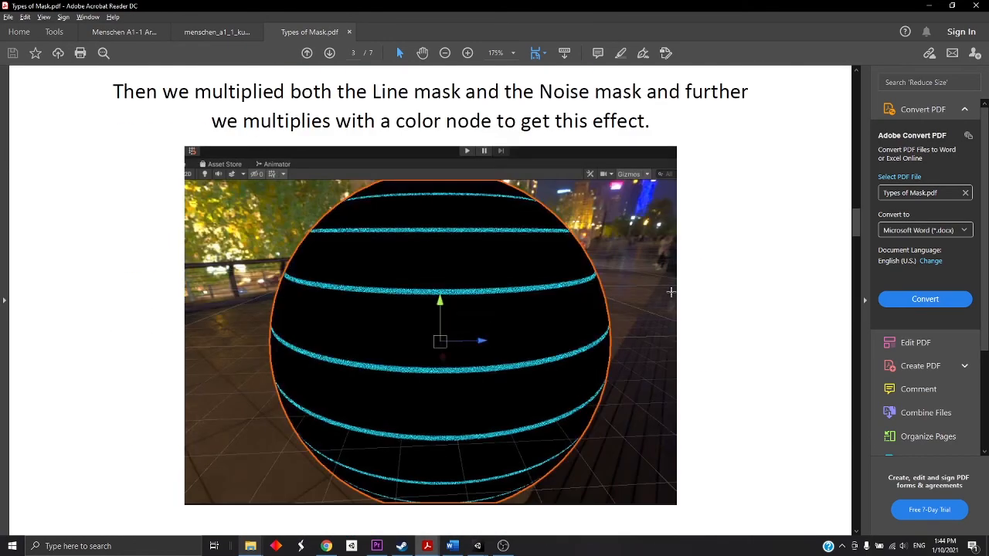
scroll(670, 292, "down", 14)
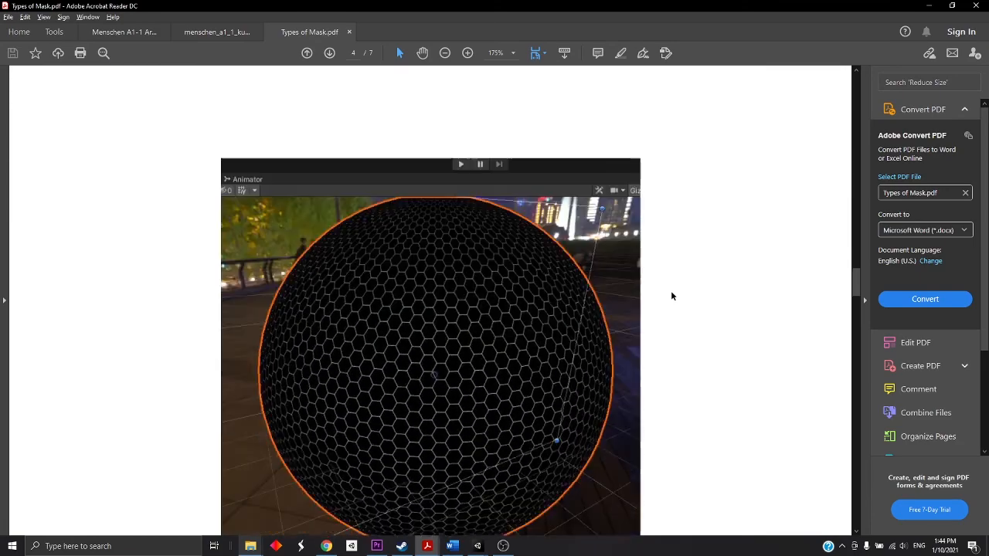
scroll(671, 292, "down", 6)
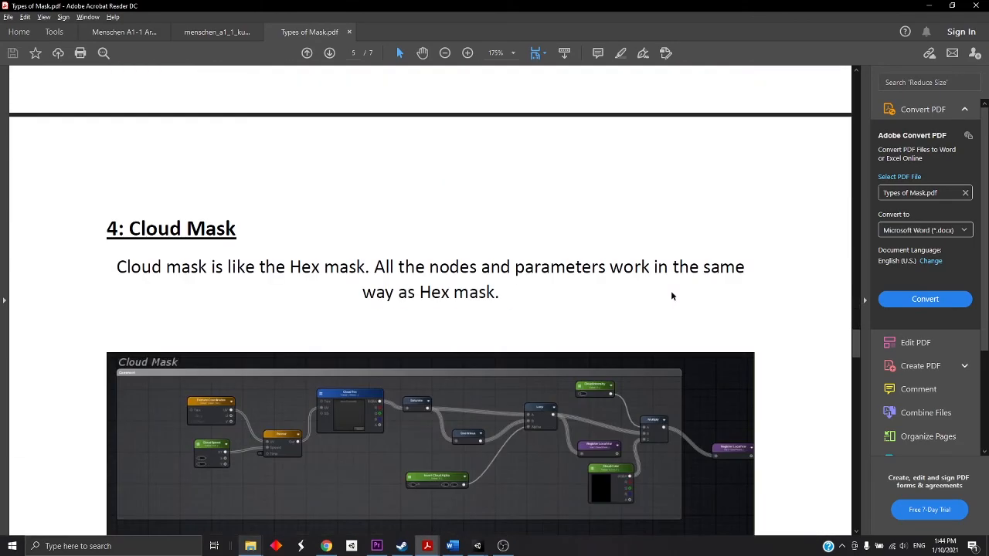
scroll(671, 296, "down", 11)
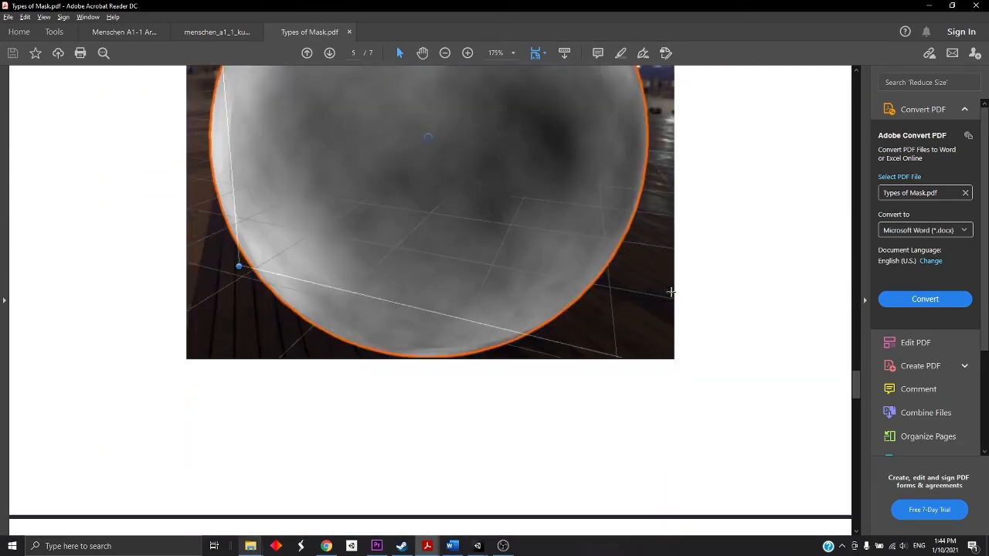
scroll(671, 296, "down", 14)
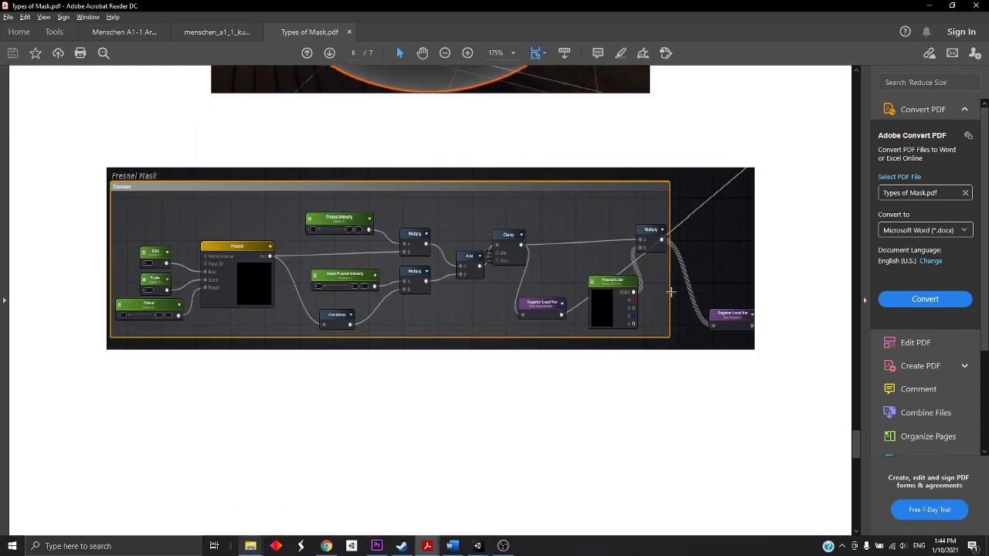
scroll(671, 296, "down", 12)
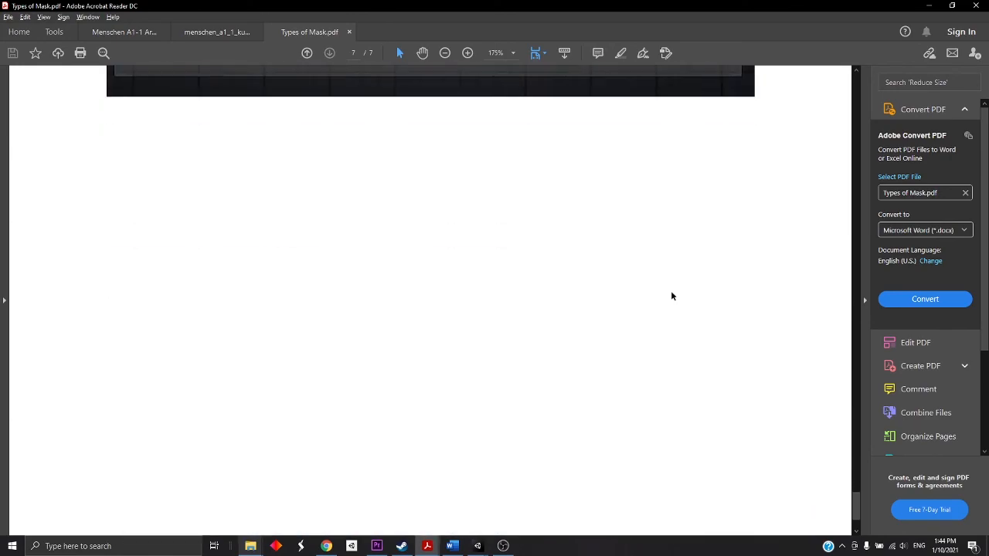
scroll(672, 296, "up", 6)
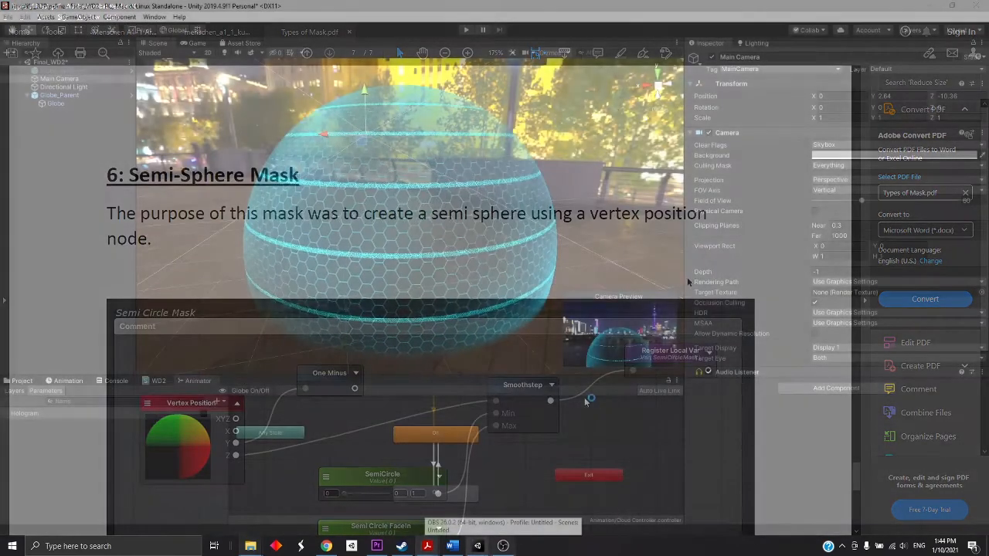